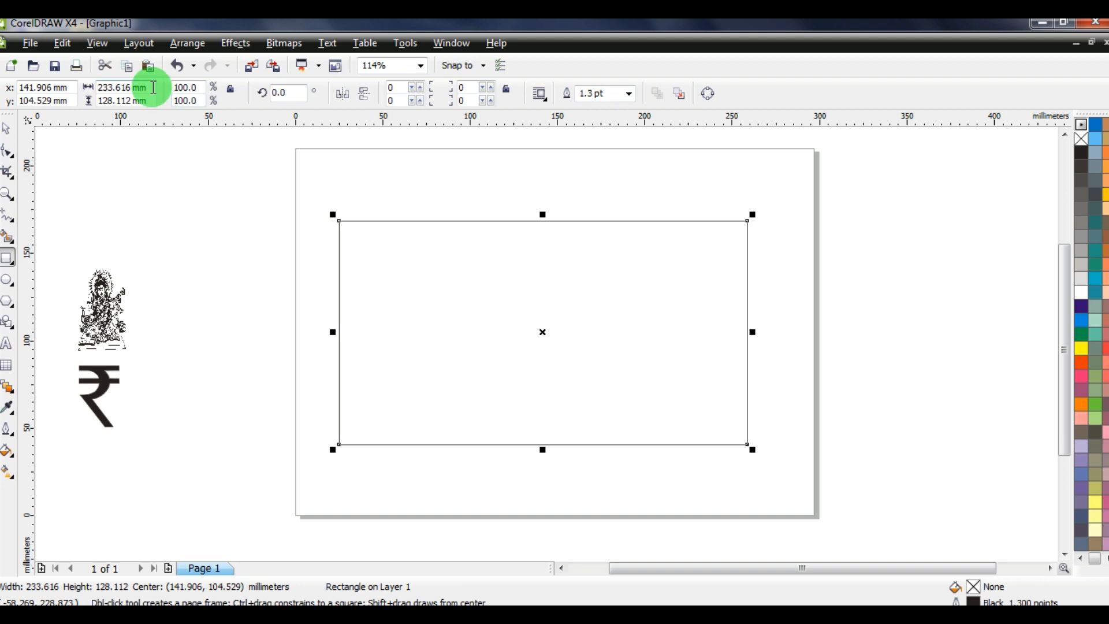
Size the rectangle to 175 × 118 mm, centre it on the page, then shift it right
click(146, 87)
text(175)
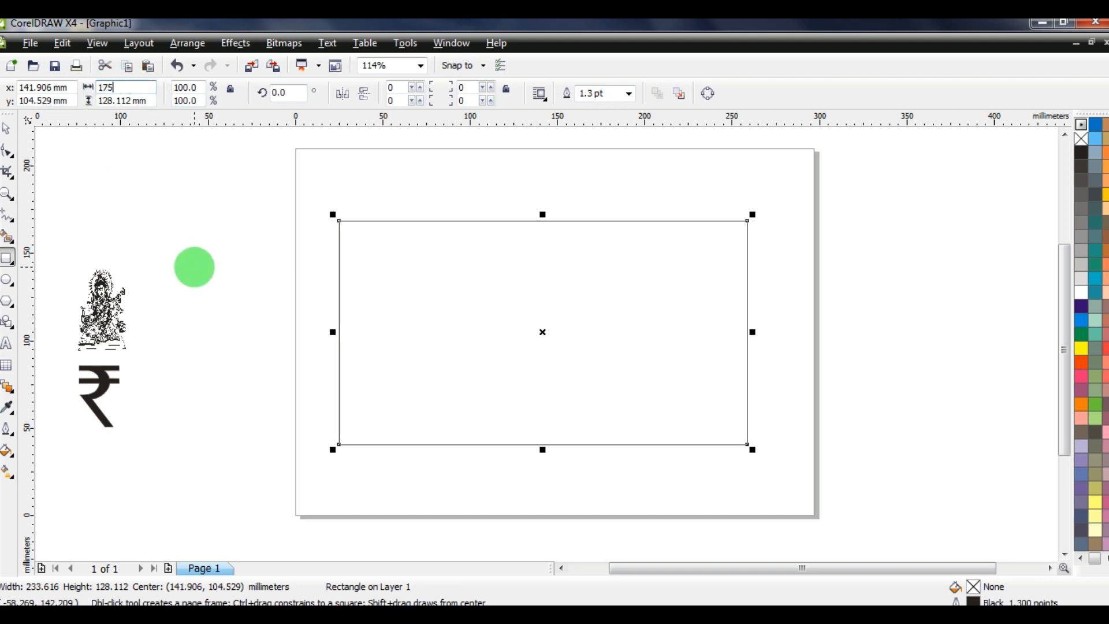
key(Tab)
text(11)
key(Return)
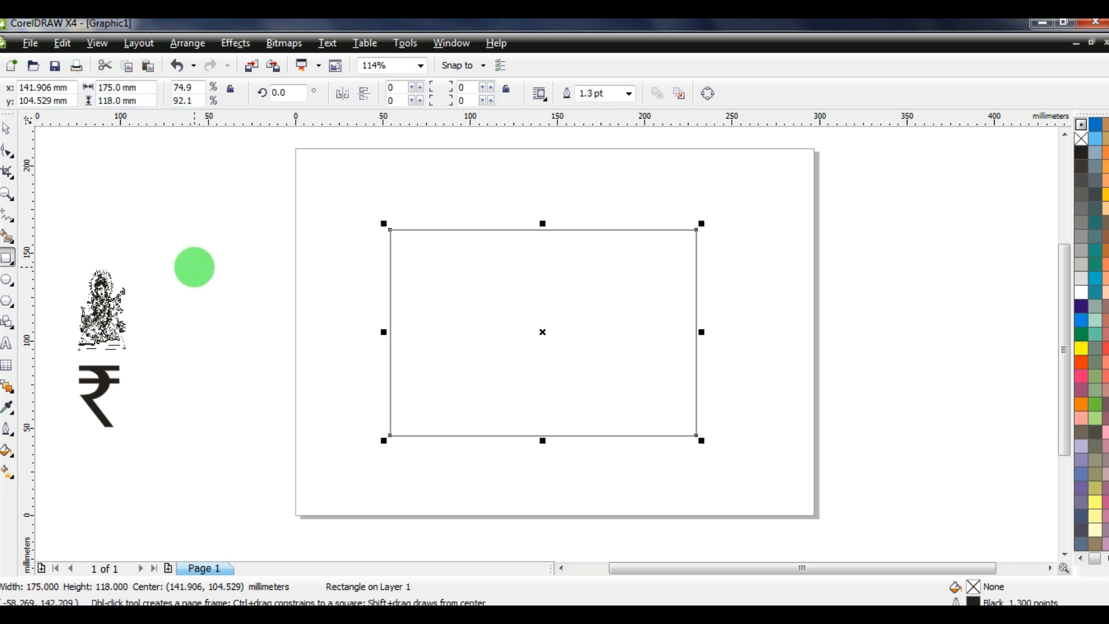
key(p)
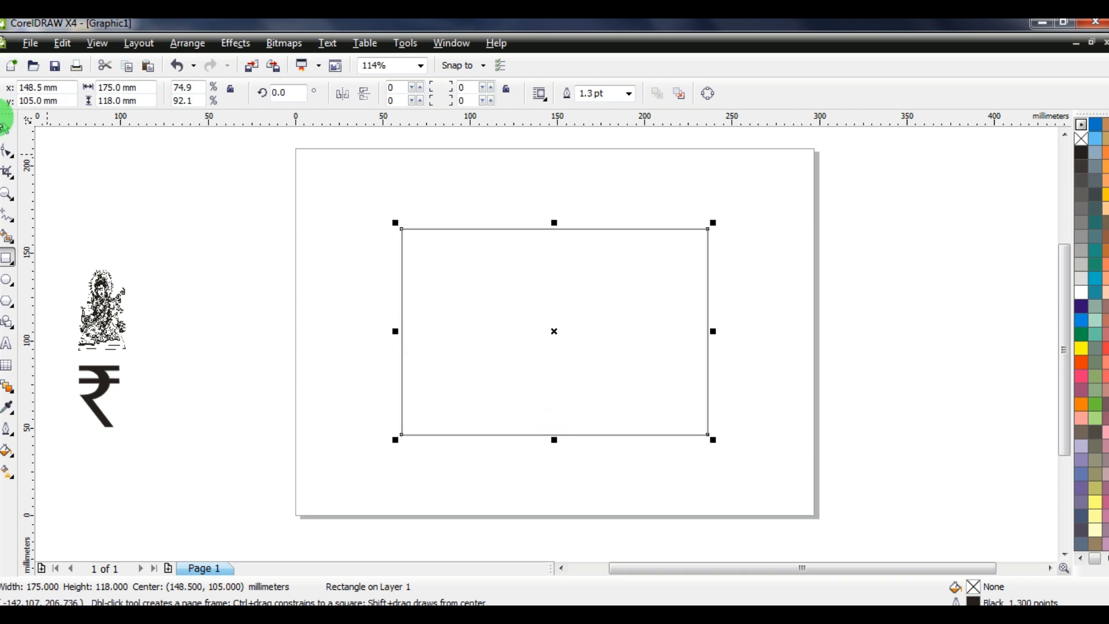
drag(584, 289, 660, 289)
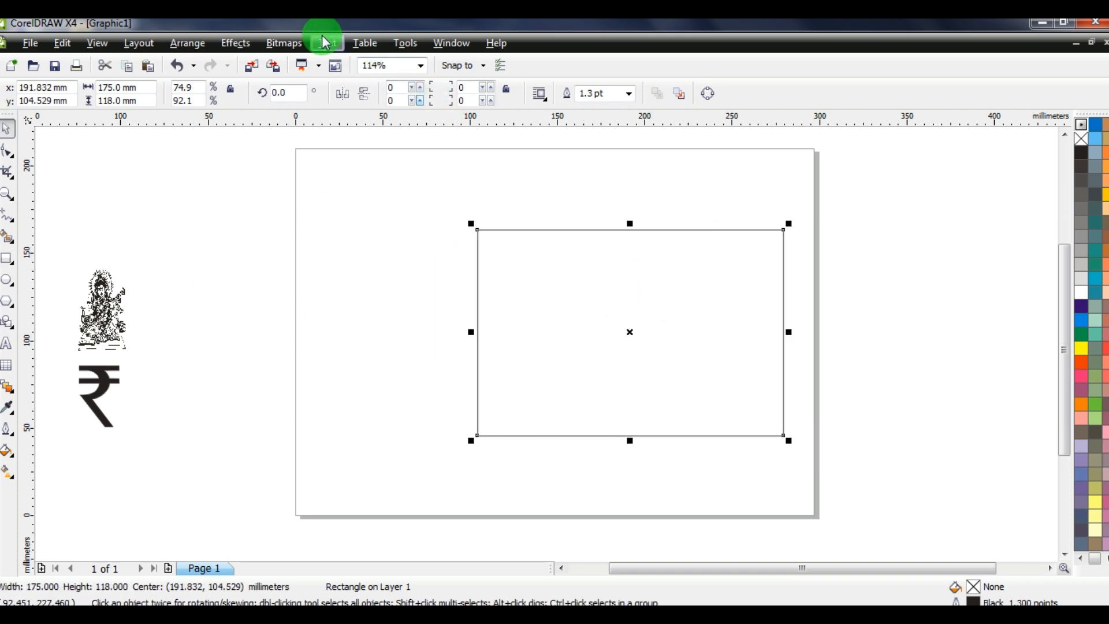
Open the Insert Symbol Character docker from the Text menu and deselect the rectangle
click(327, 43)
click(371, 199)
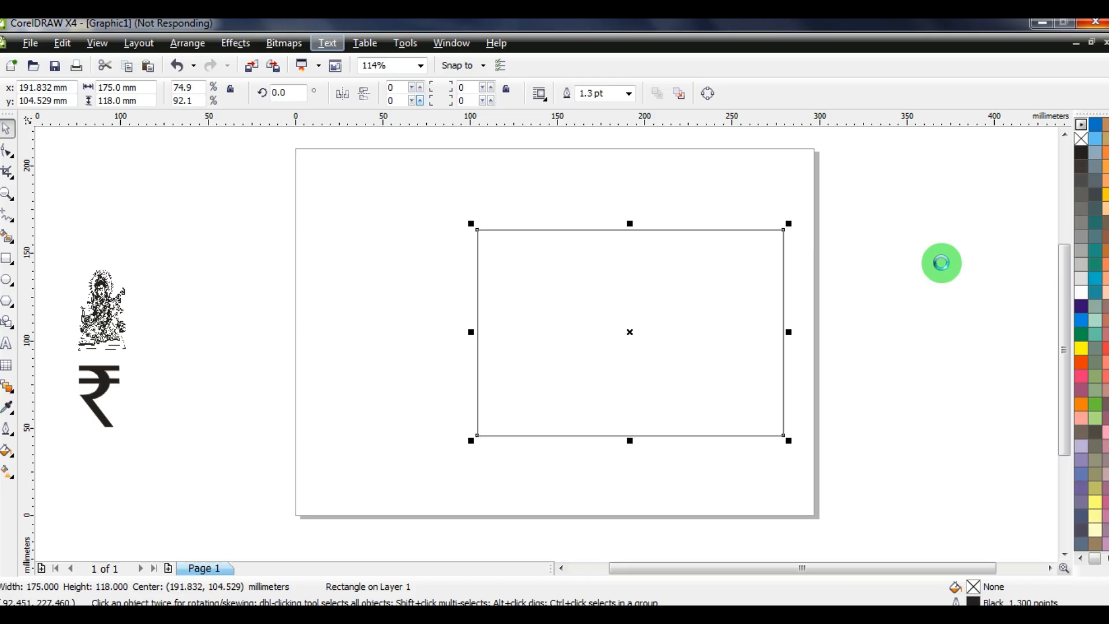
click(417, 183)
scroll(328, 345, down, 3)
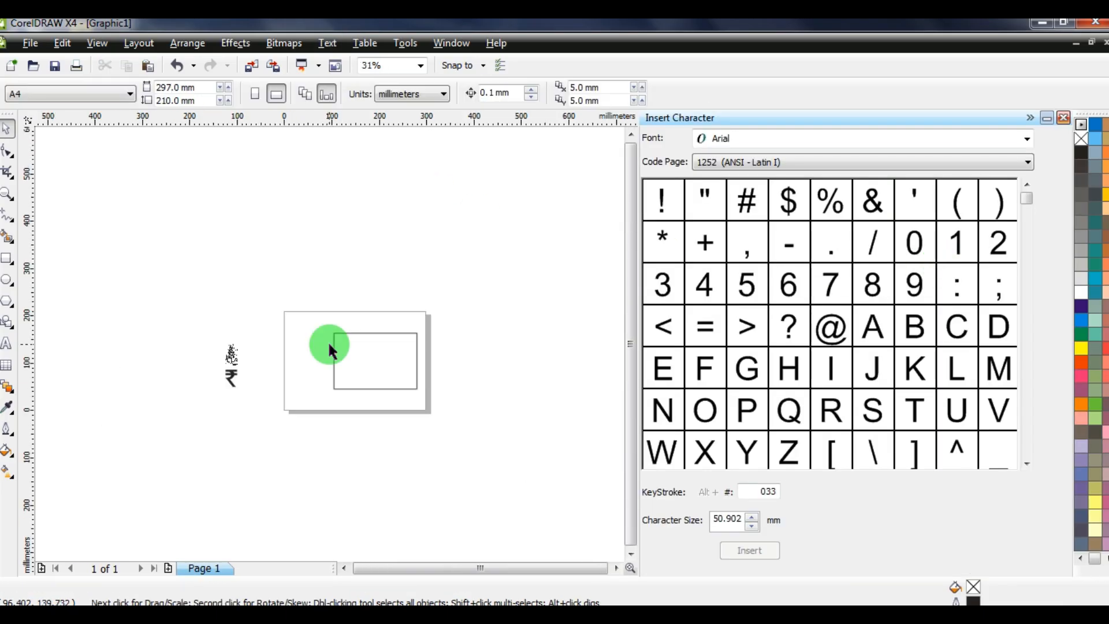
scroll(358, 360, up, 3)
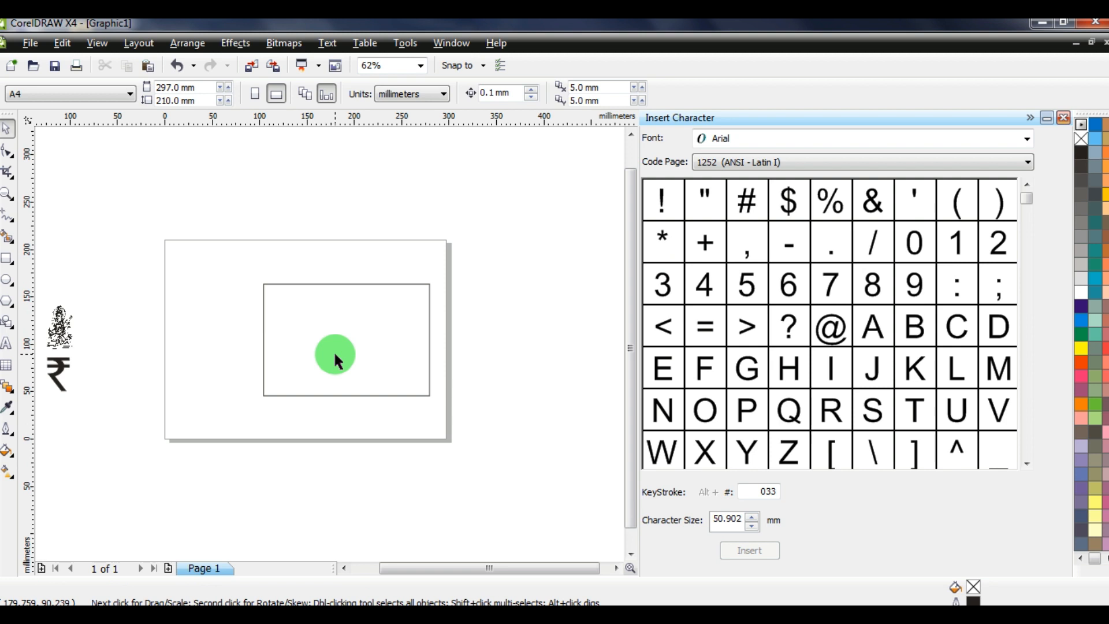
Switch the character font to Border1 and drag a corner ornament near the rectangle's top-right
click(733, 139)
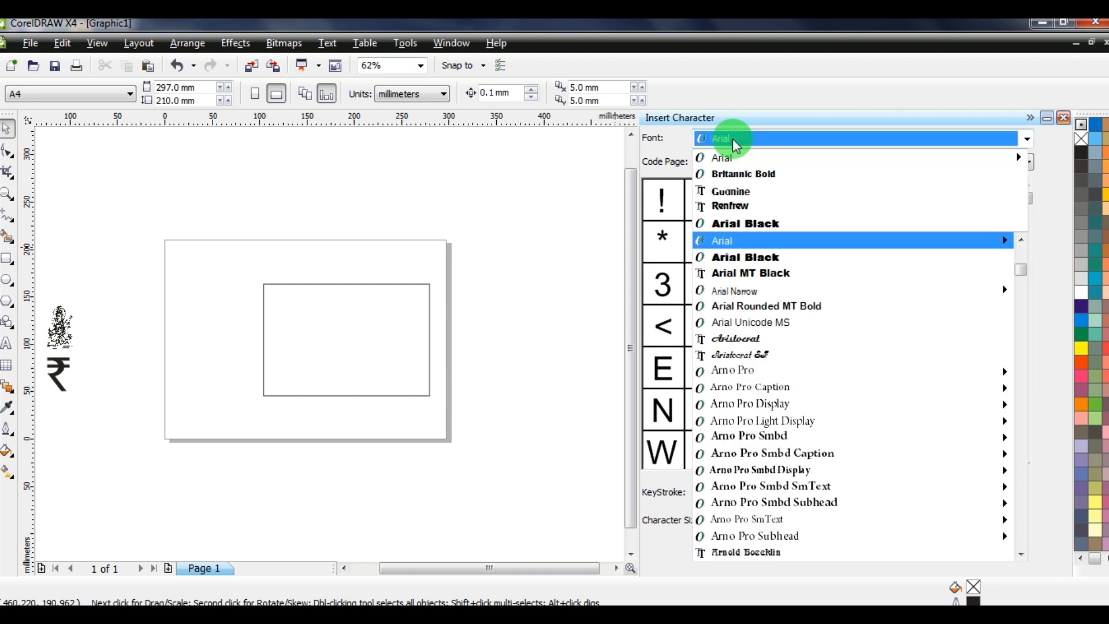
key(b)
key(Down)
key(Down)
key(Down)
key(Down)
key(Down)
key(Down)
key(Down)
key(Down)
key(Down)
key(Down)
key(Down)
key(Down)
key(Down)
key(Down)
key(Down)
key(Down)
key(Down)
key(Down)
key(Down)
key(Down)
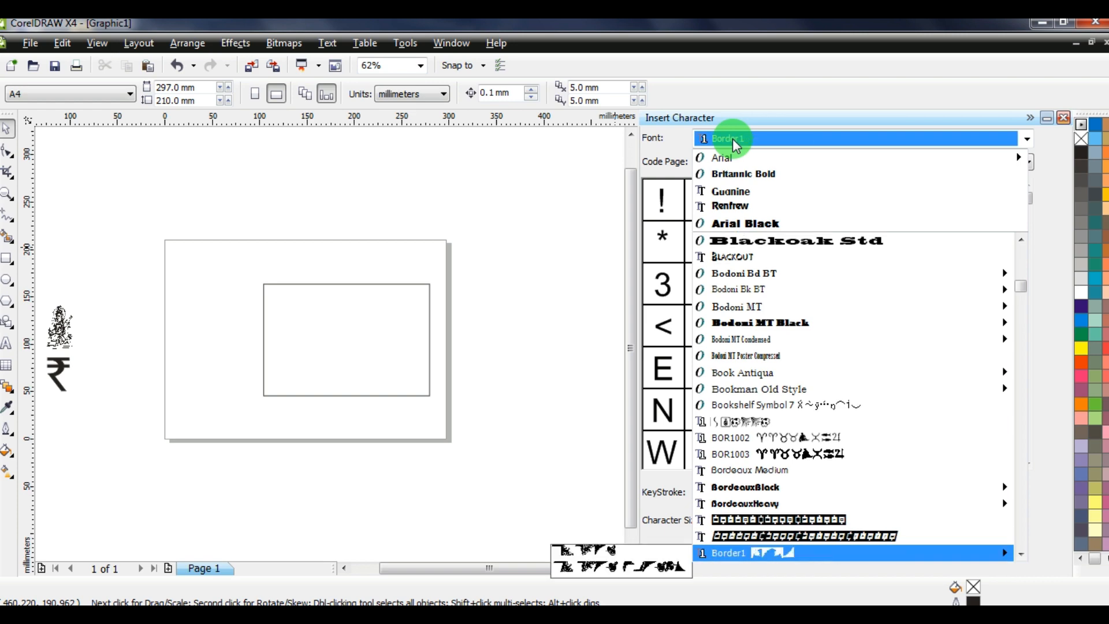
key(Return)
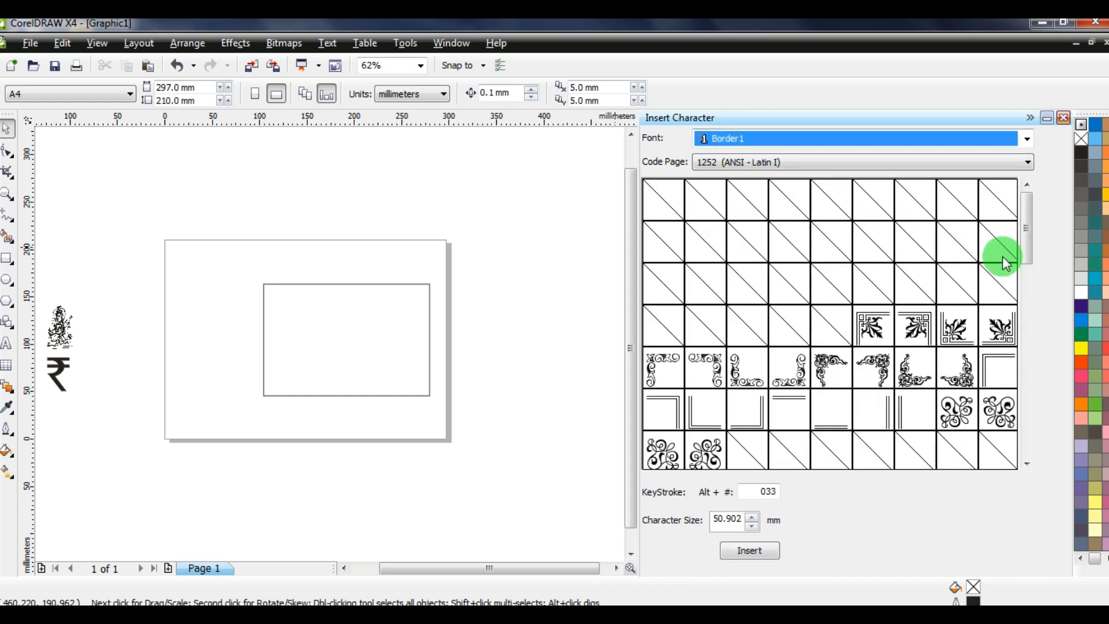
drag(1029, 213, 1027, 252)
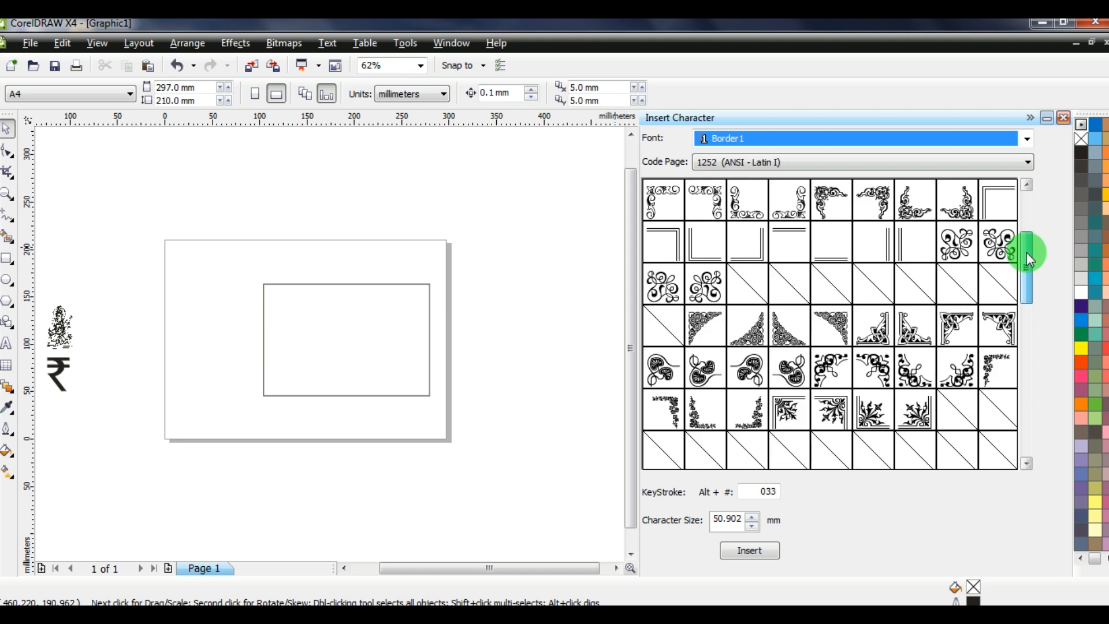
drag(957, 327, 437, 275)
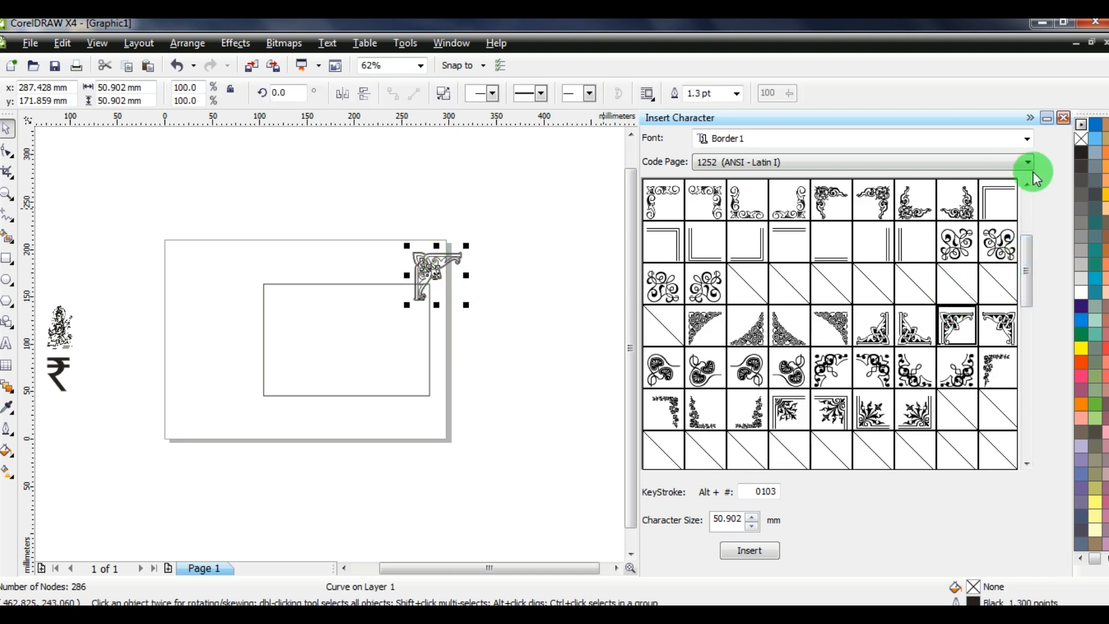
Close the docker, fill the ornament black with no outline, and move it down-left
click(1063, 117)
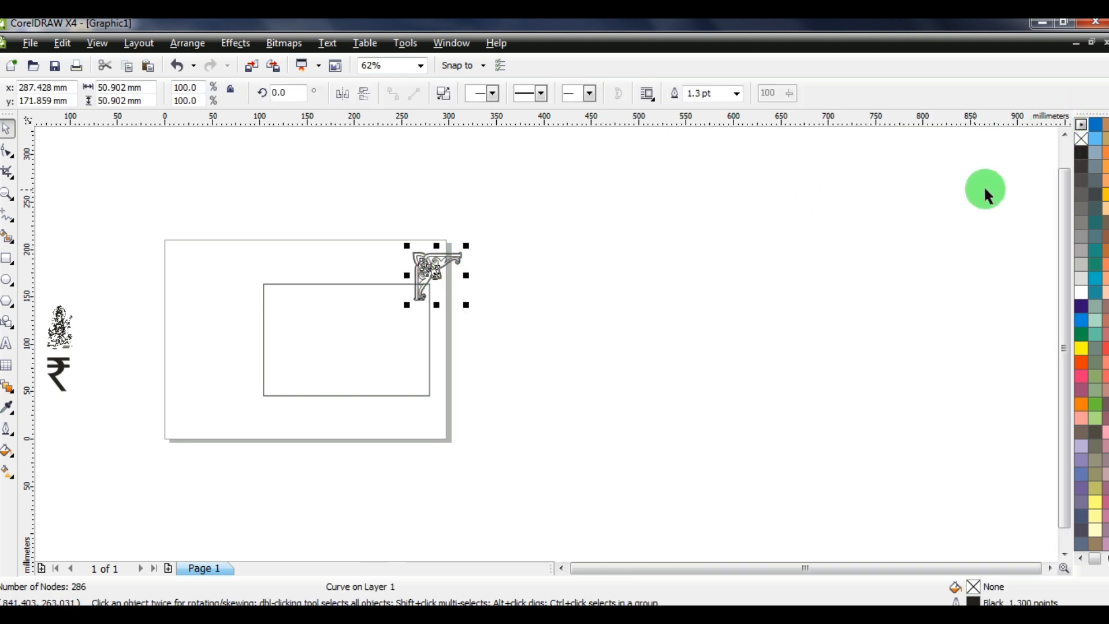
click(1079, 158)
right_click(1081, 138)
click(595, 268)
drag(425, 266, 286, 317)
scroll(289, 323, up, 4)
scroll(555, 341, down, 2)
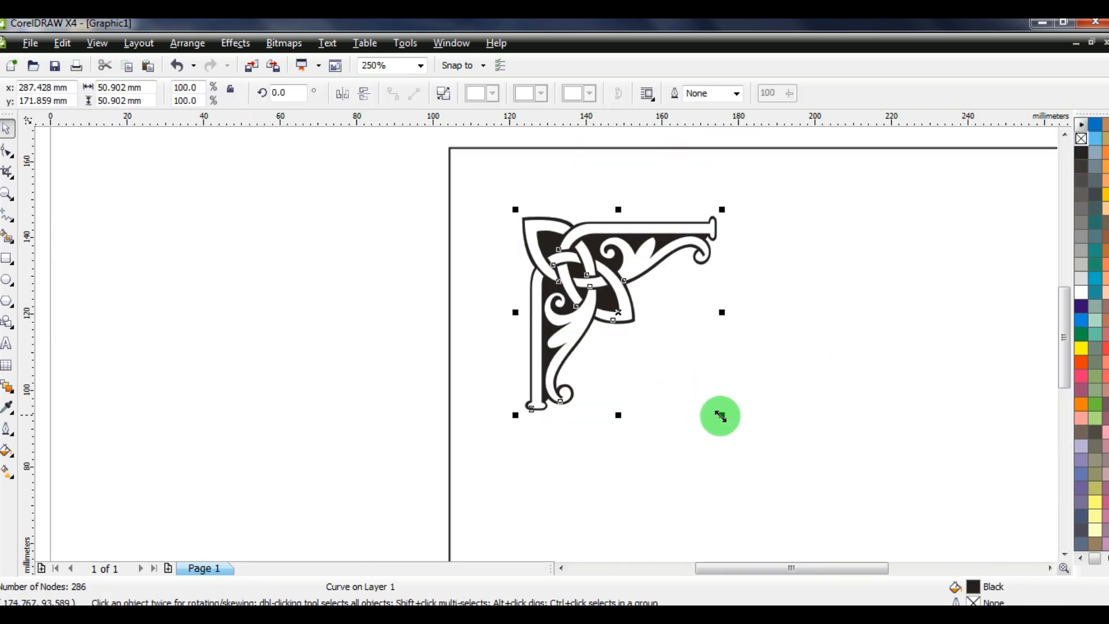
Shrink the ornament to about 18.5 mm and align it into the rectangle's top-left corner
drag(720, 416, 782, 310)
shift+click(764, 300)
key(t)
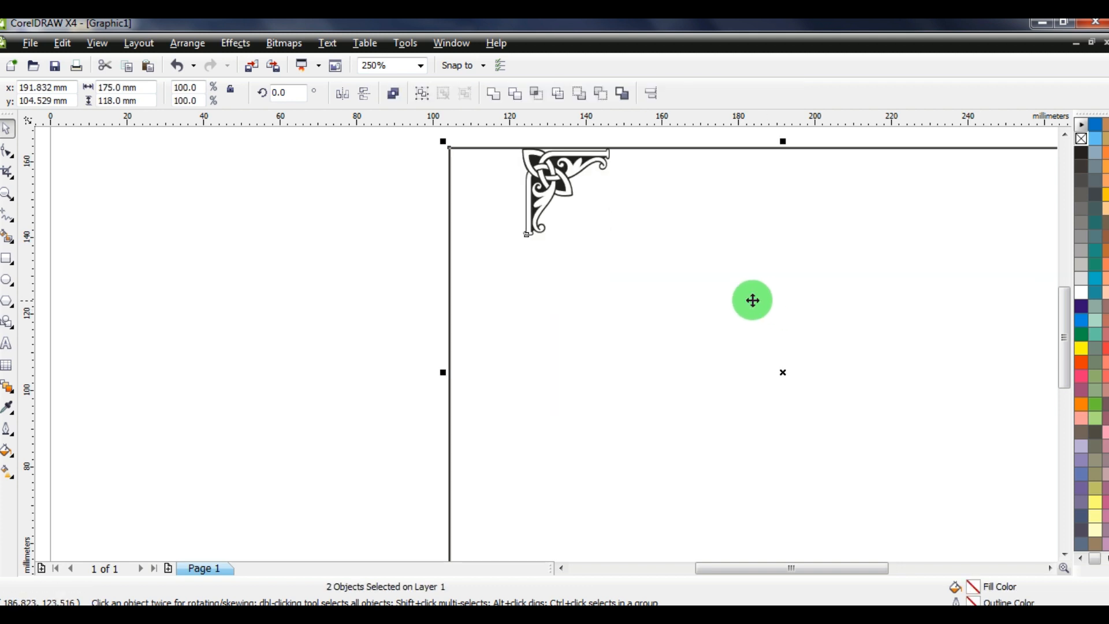
scroll(752, 300, down, 3)
scroll(543, 317, up, 2)
drag(516, 285, 354, 403)
scroll(426, 361, up, 2)
drag(561, 388, 576, 374)
Copy and paste the corner ornament, then mirror the copy horizontally
click(63, 42)
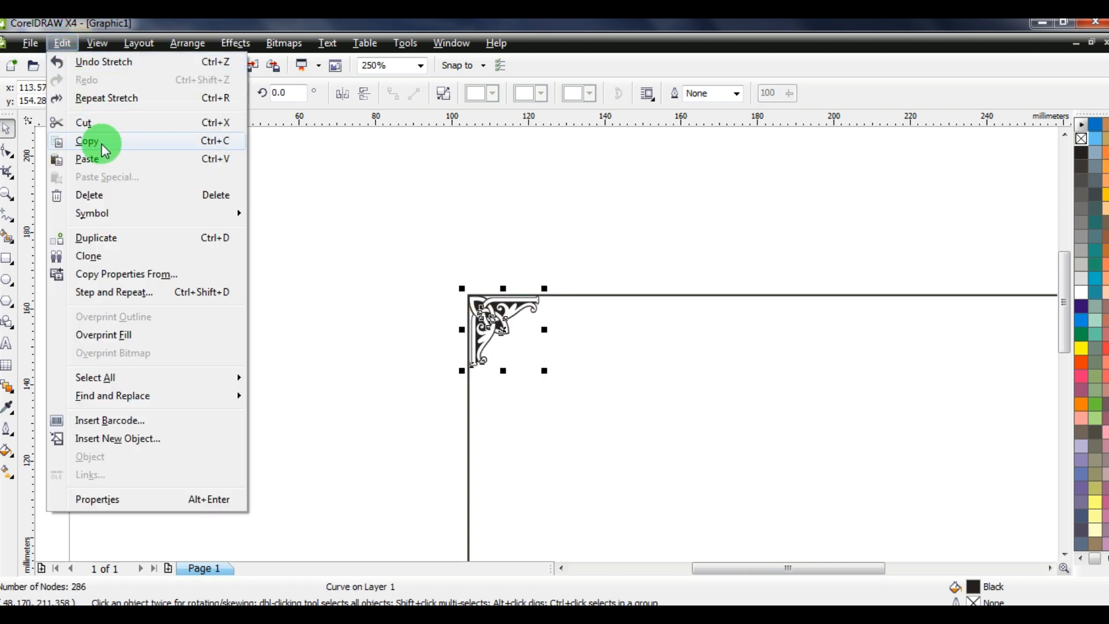
click(105, 152)
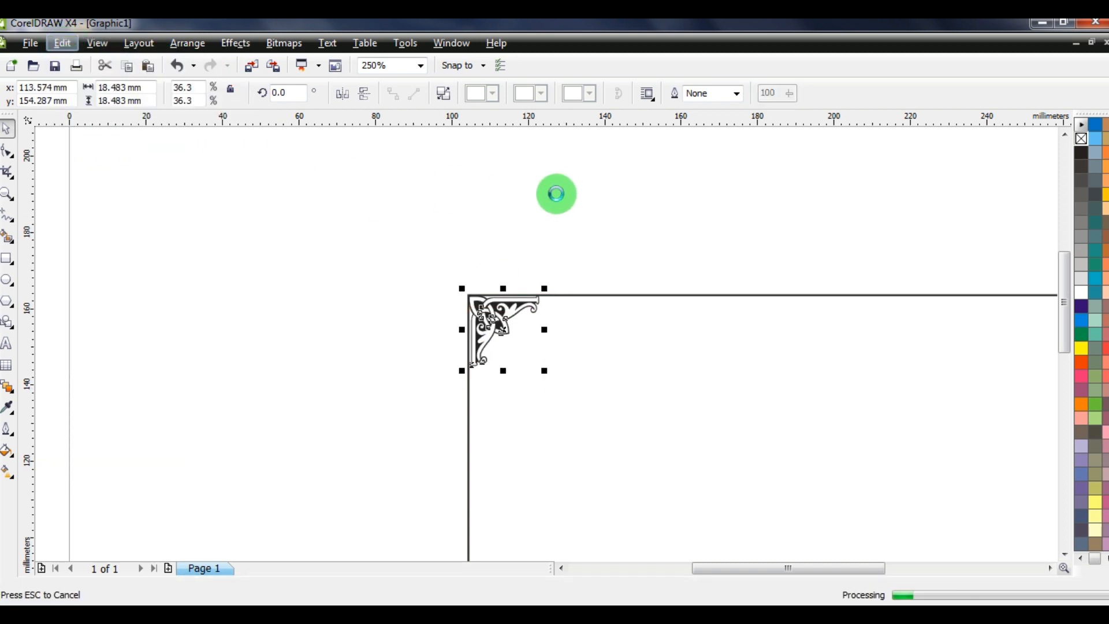
right_click(556, 193)
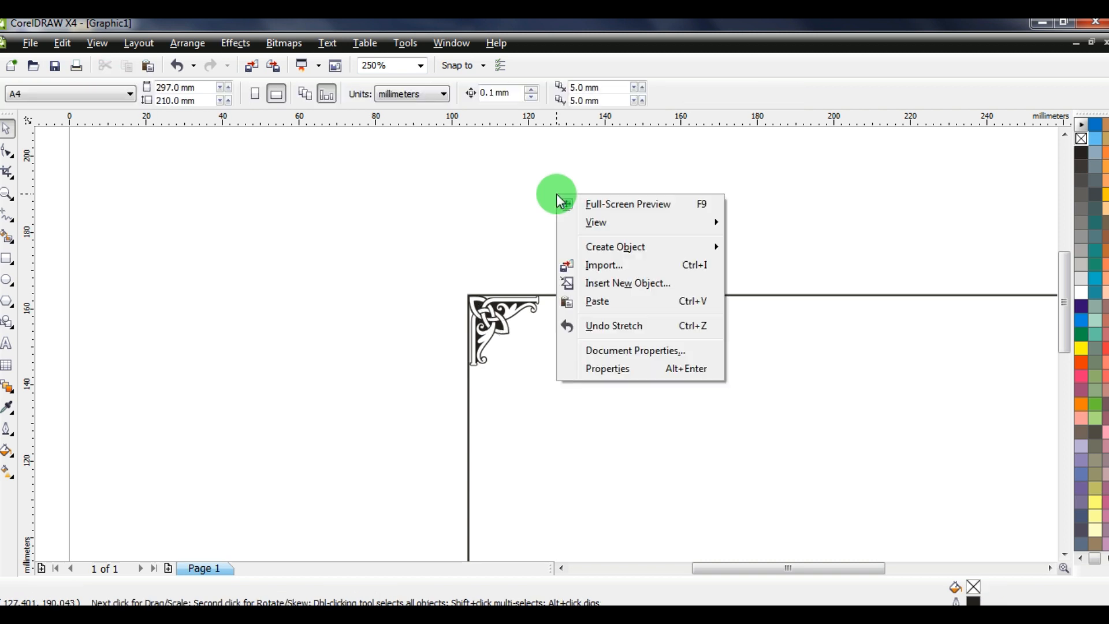
click(605, 304)
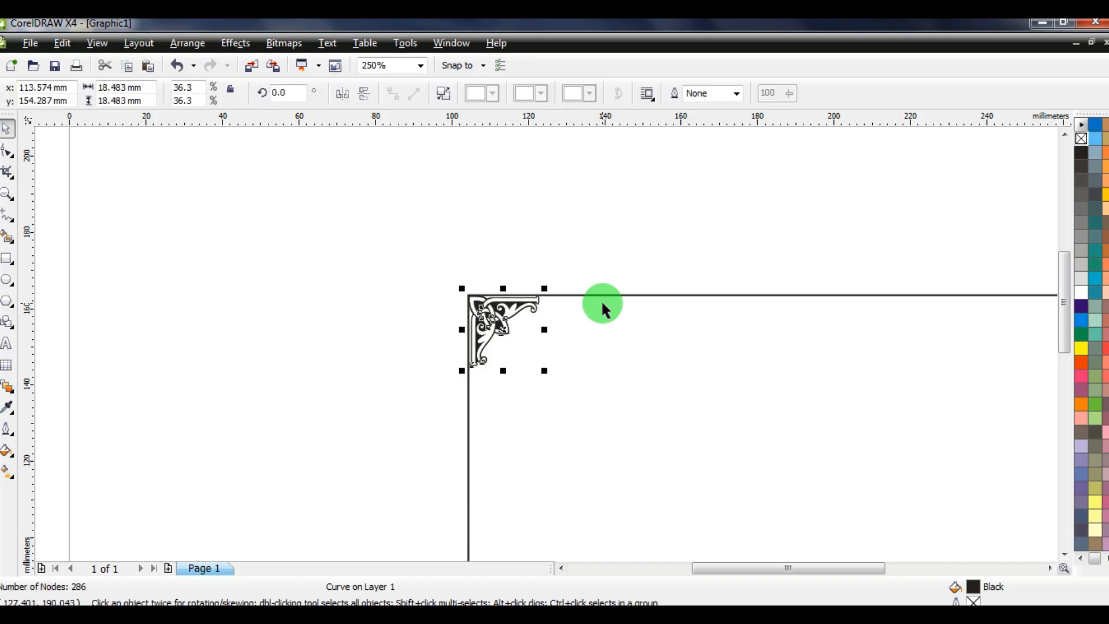
click(343, 95)
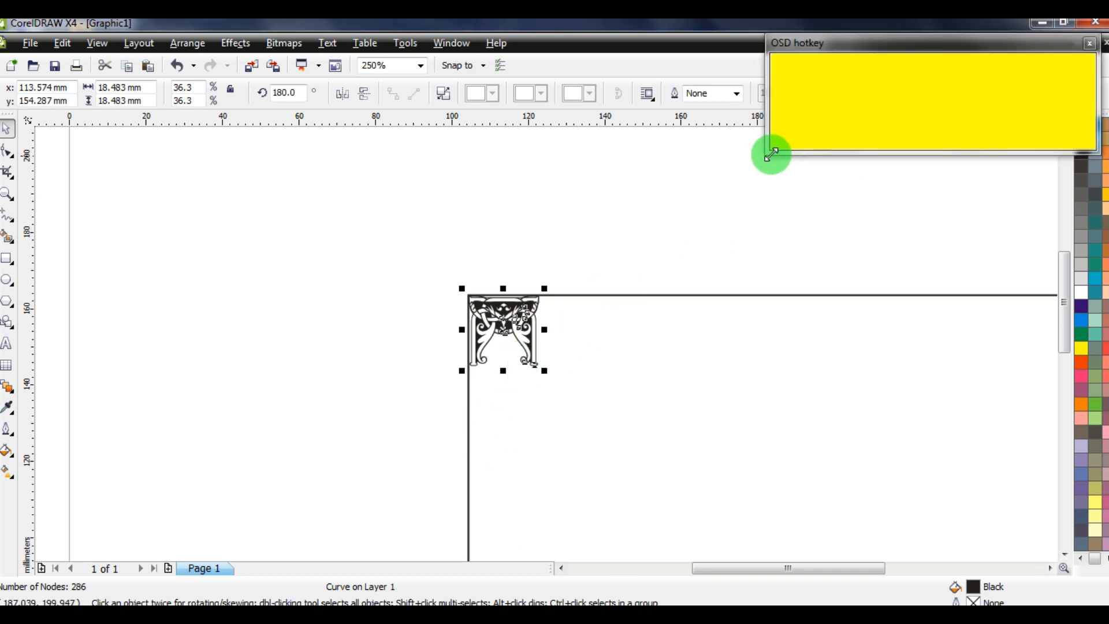
drag(772, 154, 815, 118)
click(651, 219)
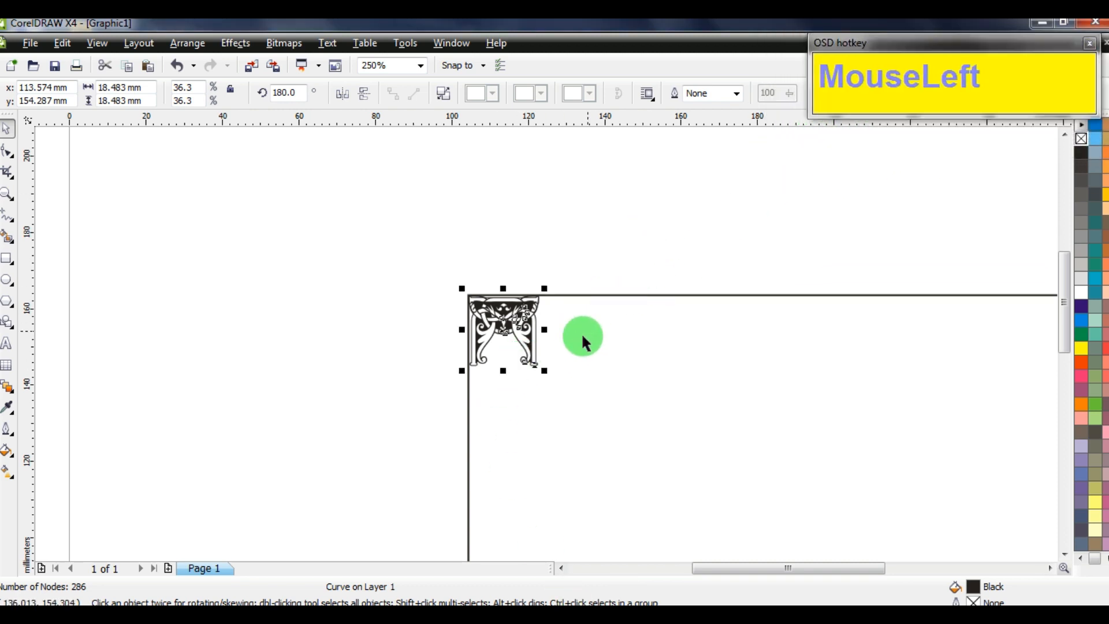
Align the mirrored copy to the rectangle's right edge, then select both top ornaments
shift+click(623, 296)
scroll(631, 299, down, 3)
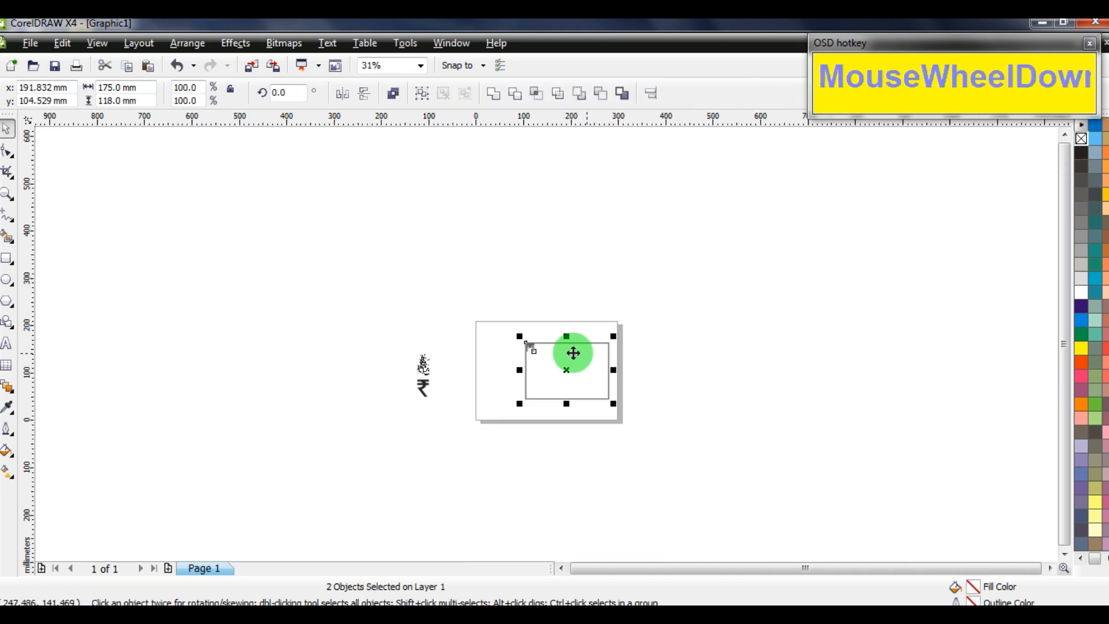
scroll(560, 347, up, 1)
scroll(546, 344, up, 2)
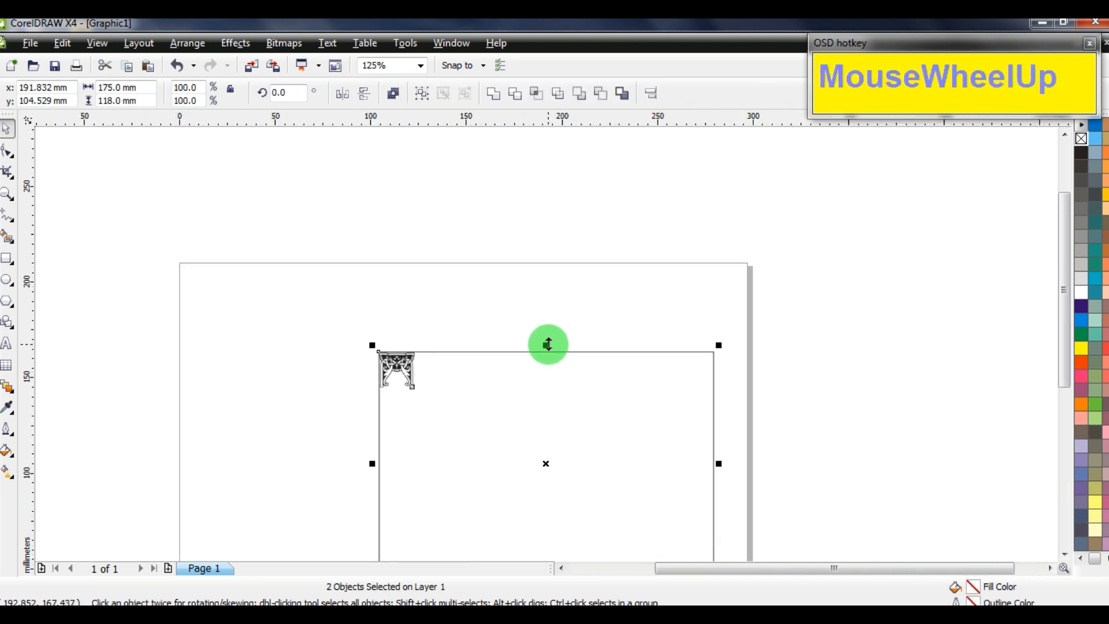
key(r)
click(847, 310)
drag(846, 311, 339, 403)
Group the top ornament pair with Ctrl+G and paste a mirrored copy into the rectangle's bottom corners
key(ctrl+g)
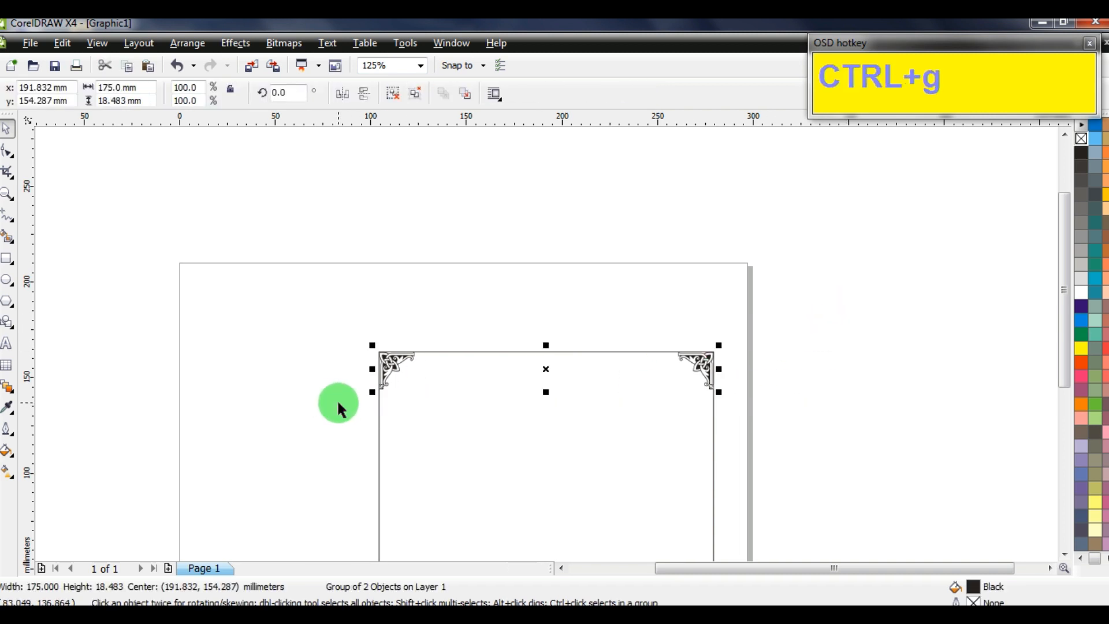
right_click(700, 363)
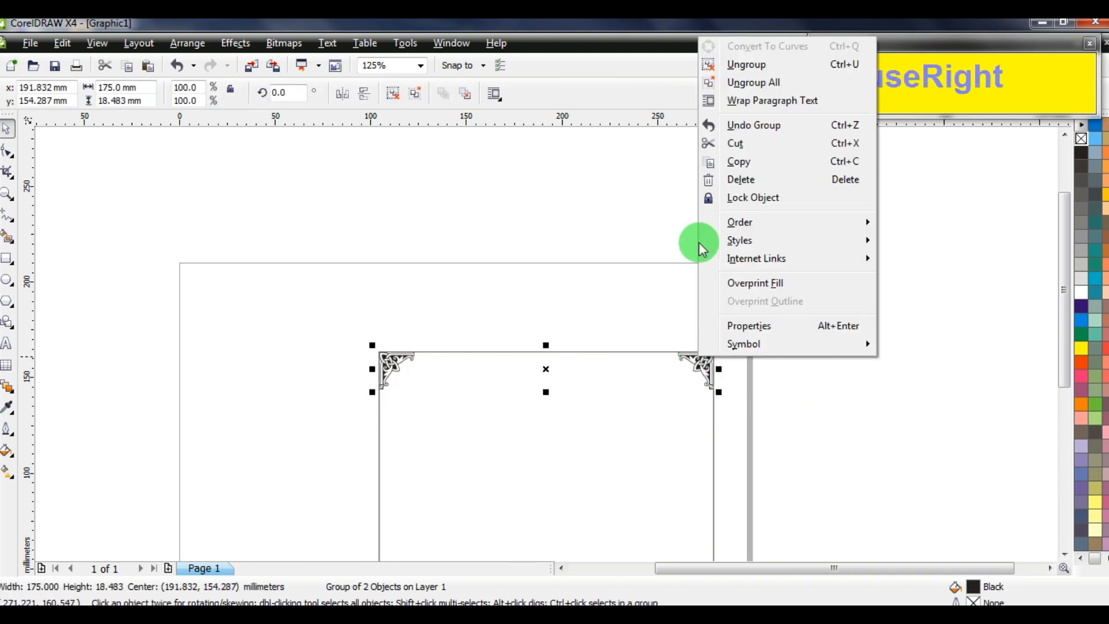
click(743, 165)
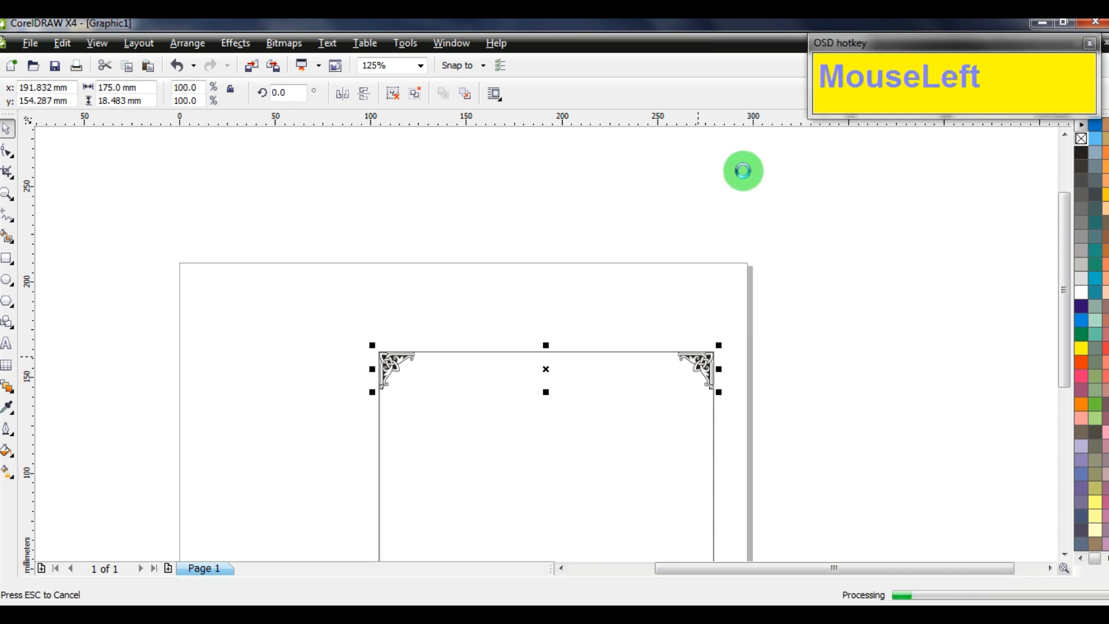
click(790, 261)
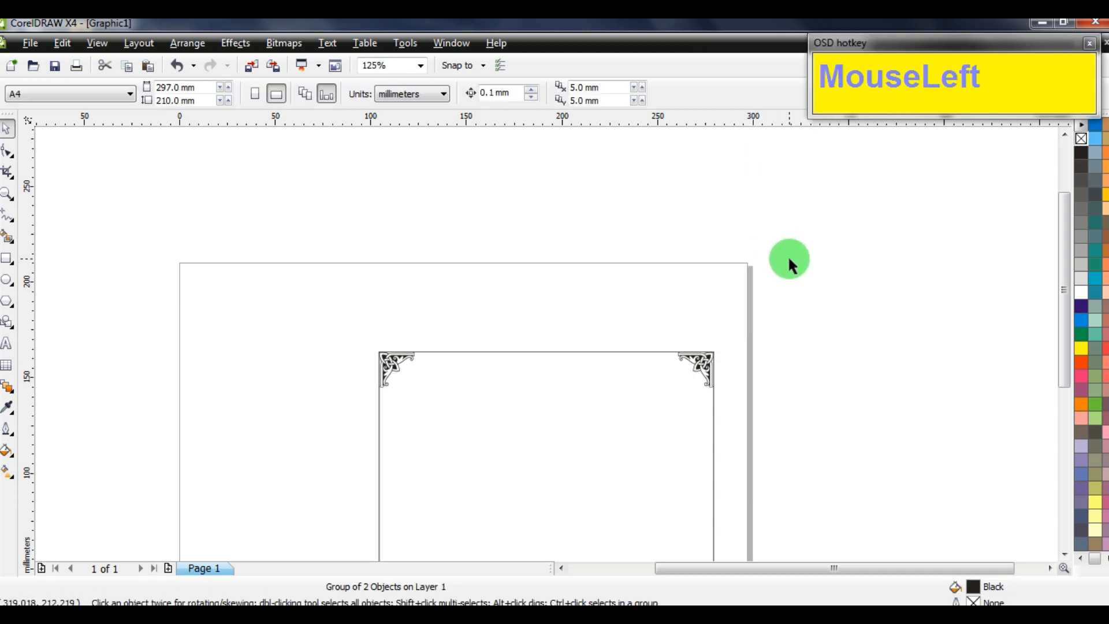
right_click(789, 259)
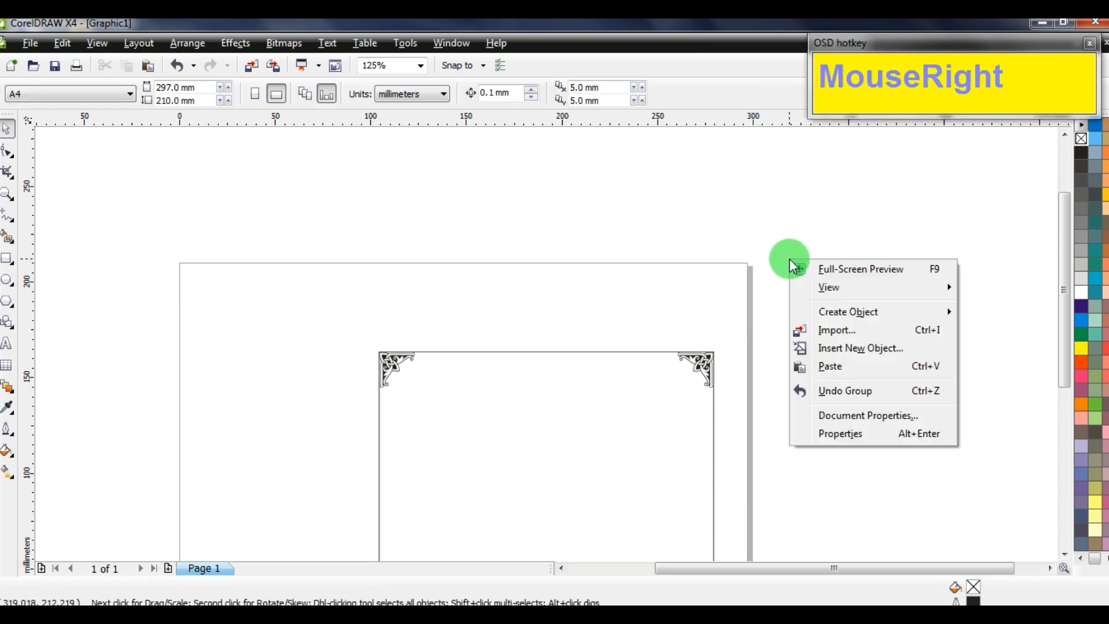
click(832, 367)
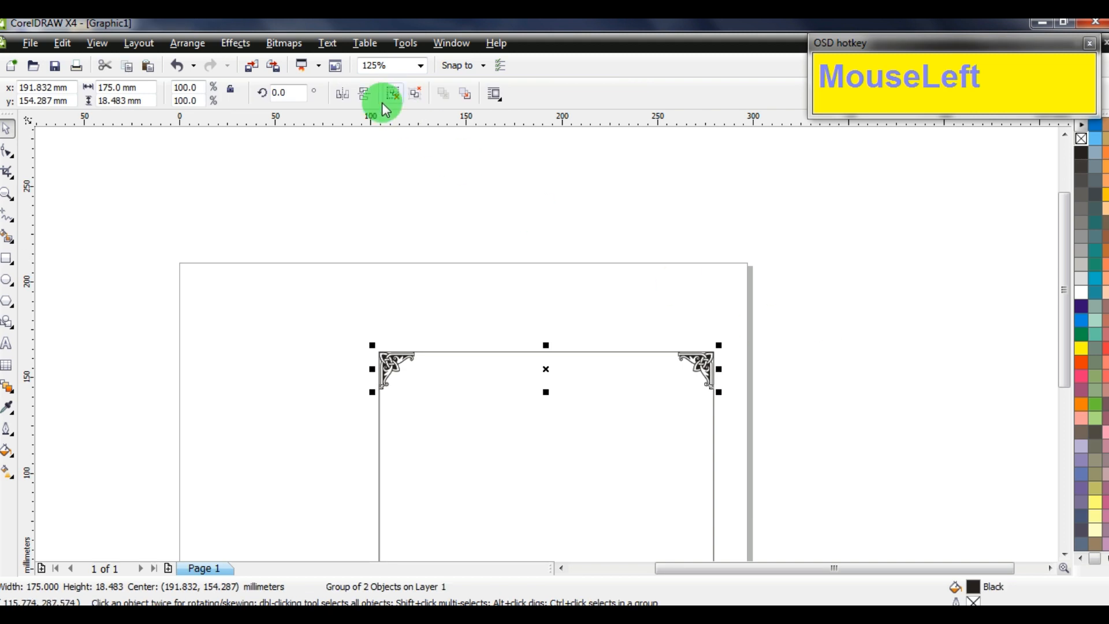
shift+click(661, 419)
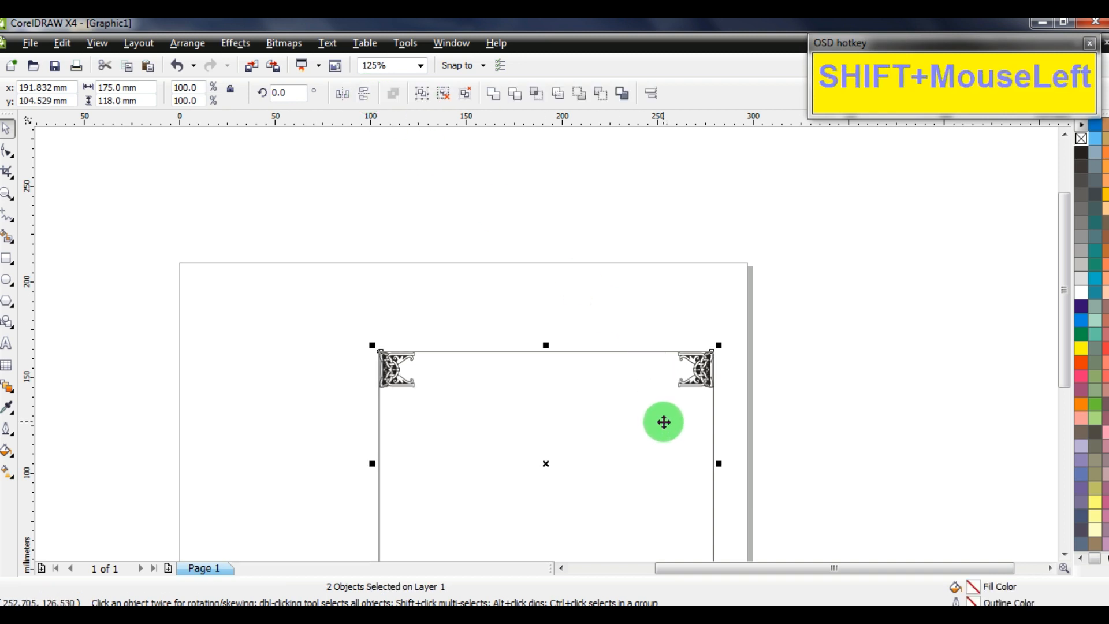
click(860, 383)
scroll(463, 370, down, 3)
scroll(574, 340, up, 3)
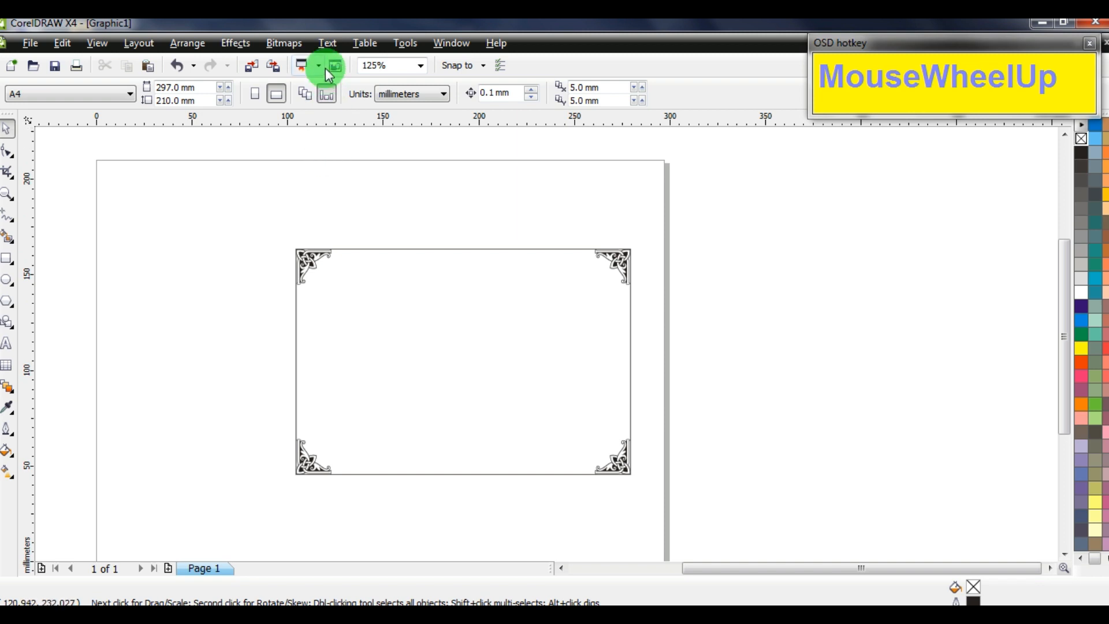
Reopen the Insert Symbol Character panel with Ctrl+F11
click(327, 42)
click(378, 196)
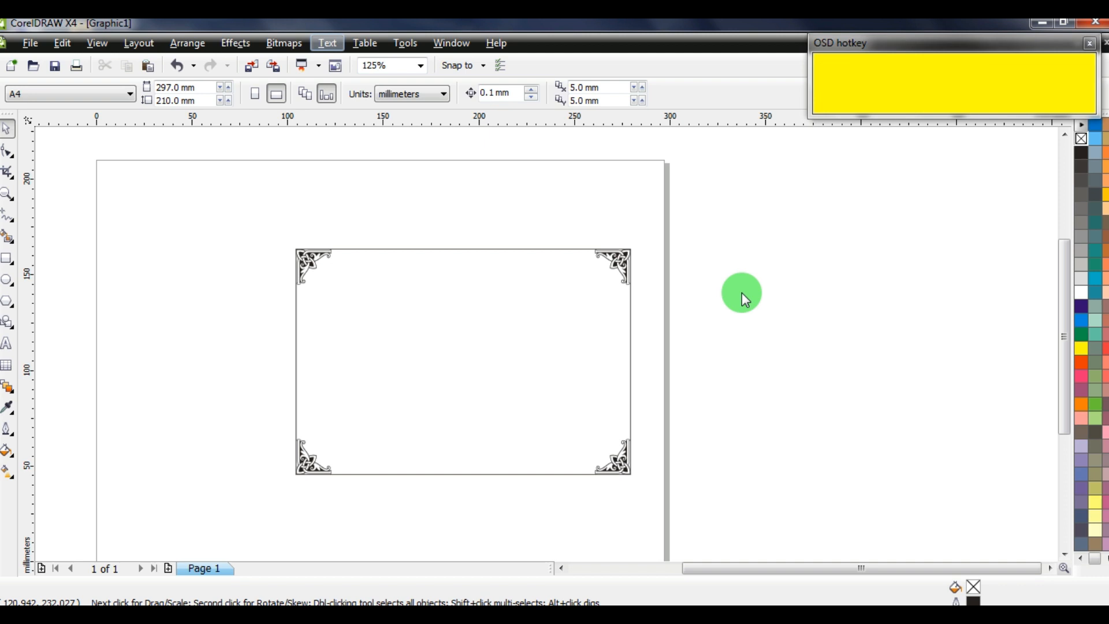
click(742, 294)
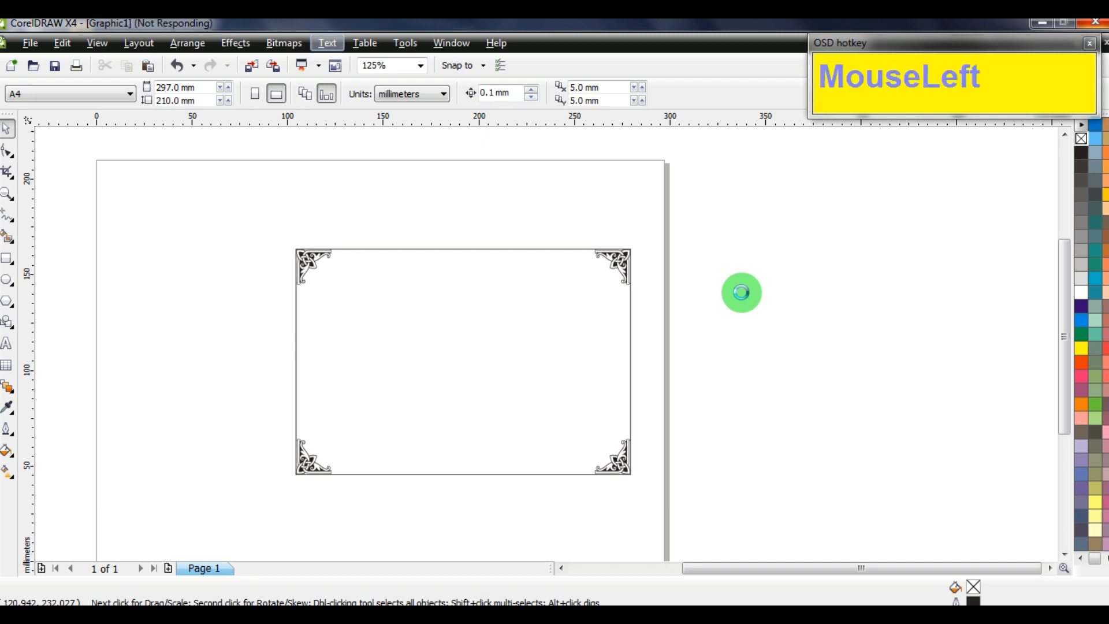
key(ctrl+F11)
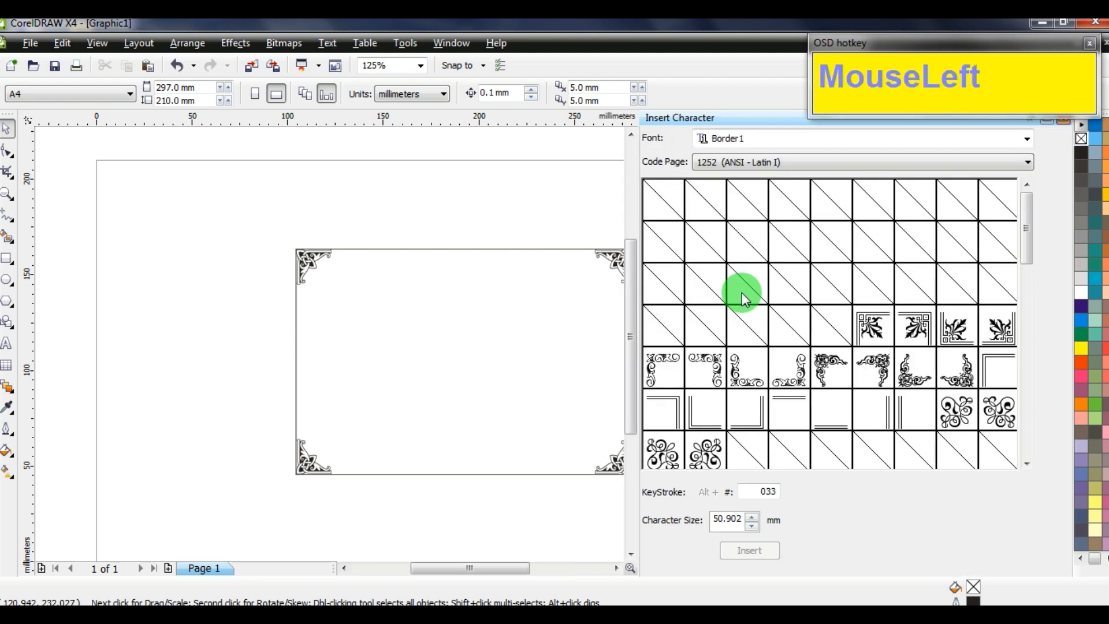
Set the character font to PCOrnaments and drag the flower glyph inside the frame
click(790, 136)
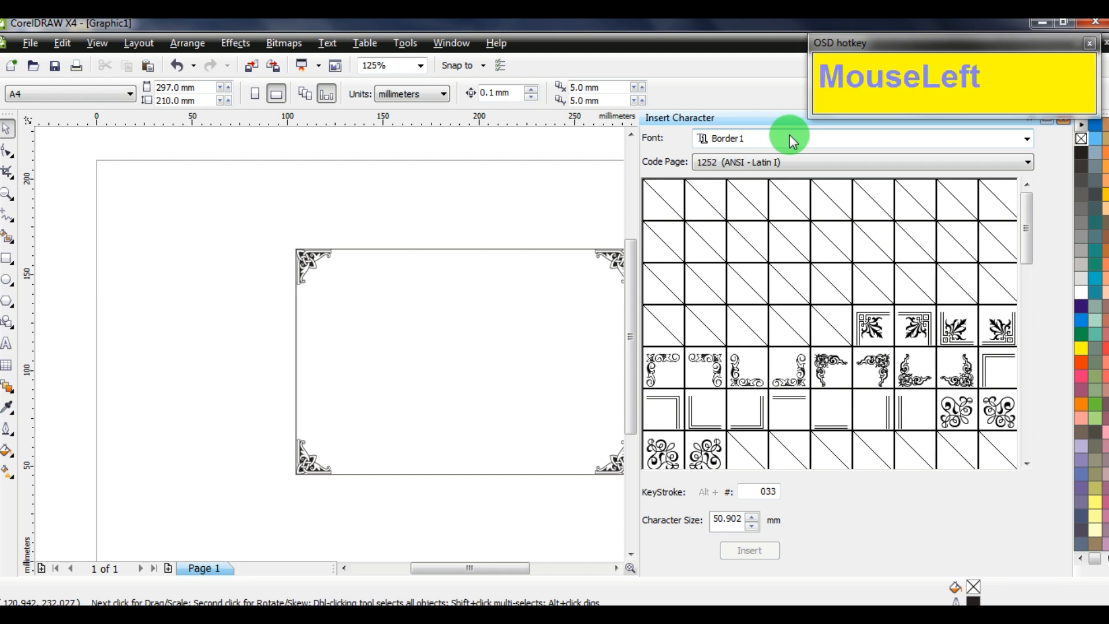
click(747, 139)
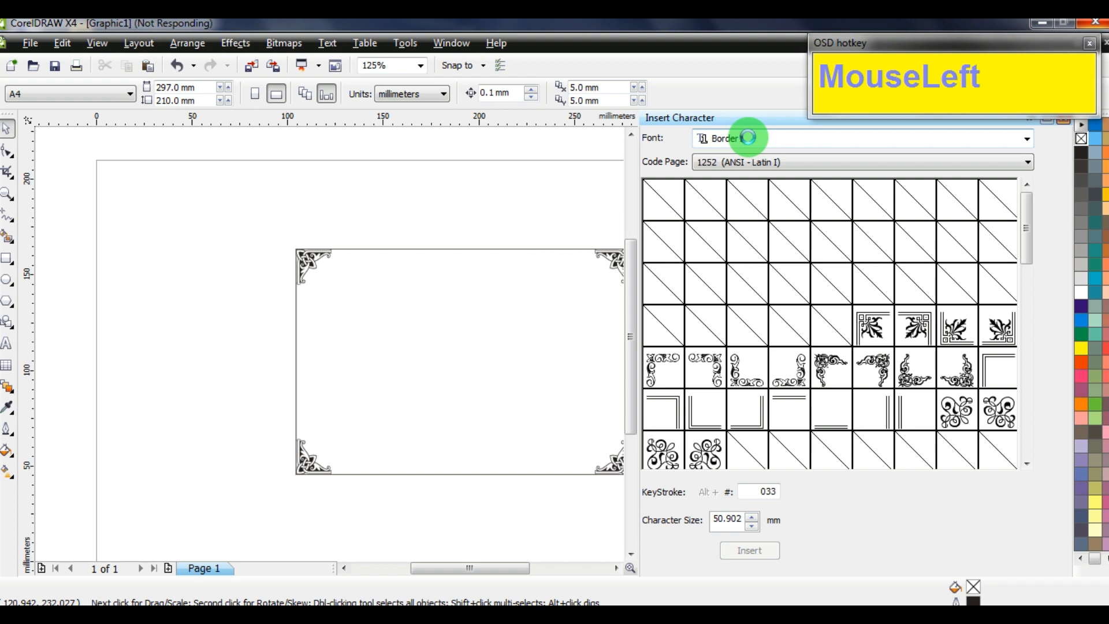
text(pc)
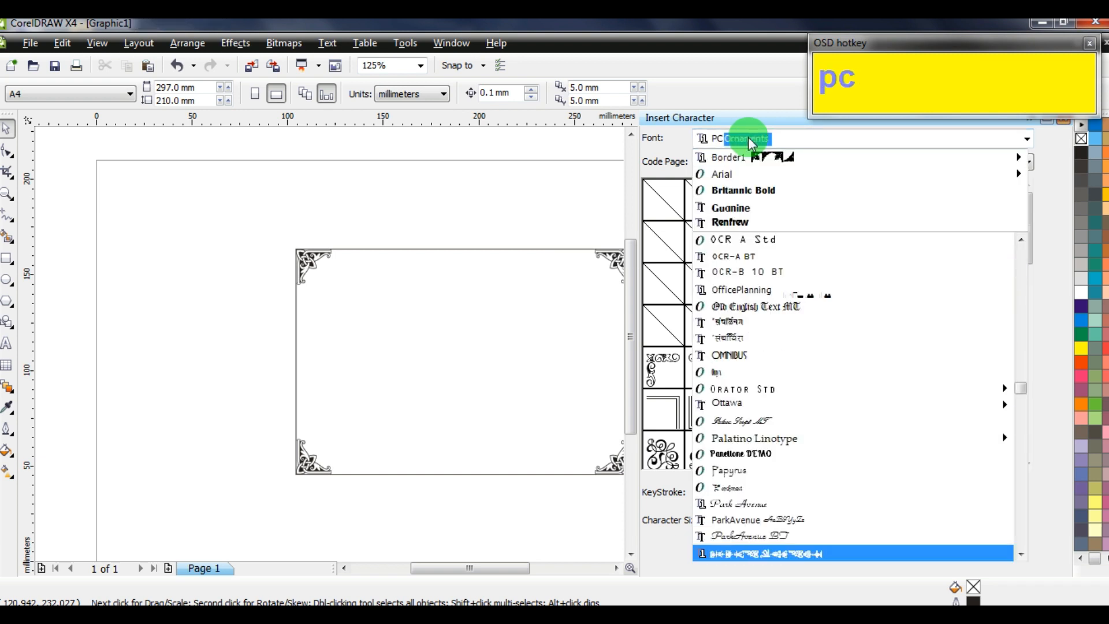
key(Return)
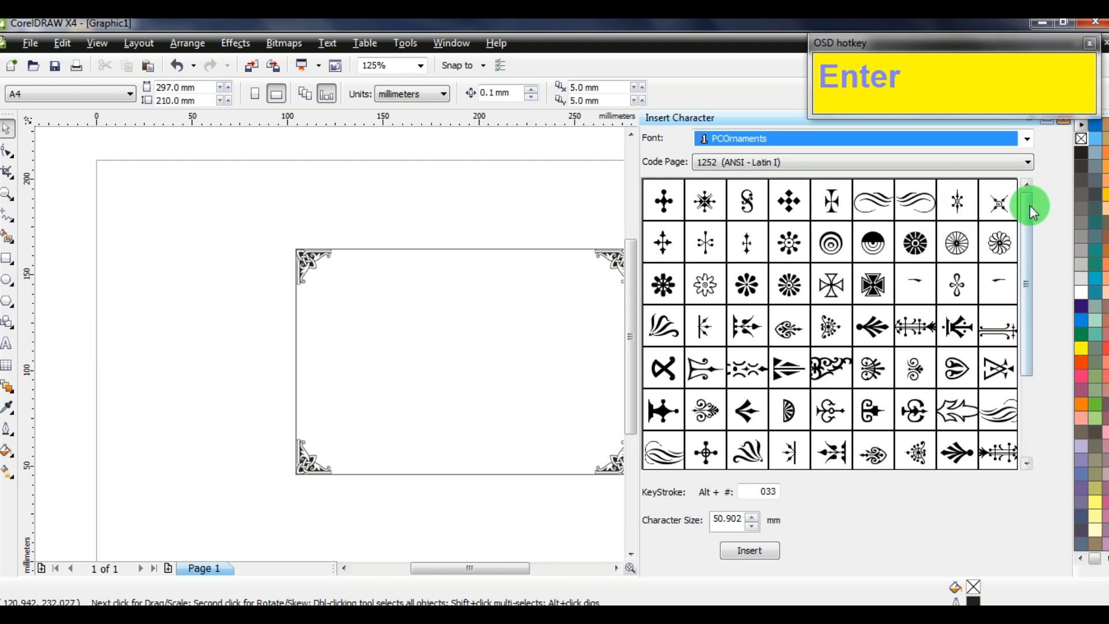
drag(1030, 206, 1028, 218)
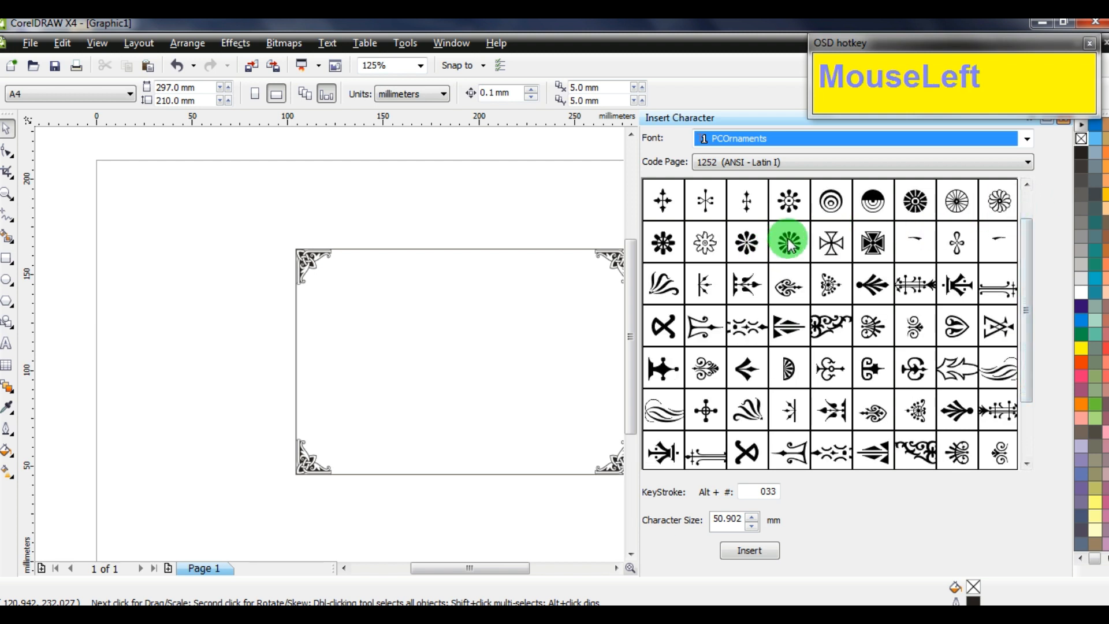
drag(789, 243, 745, 243)
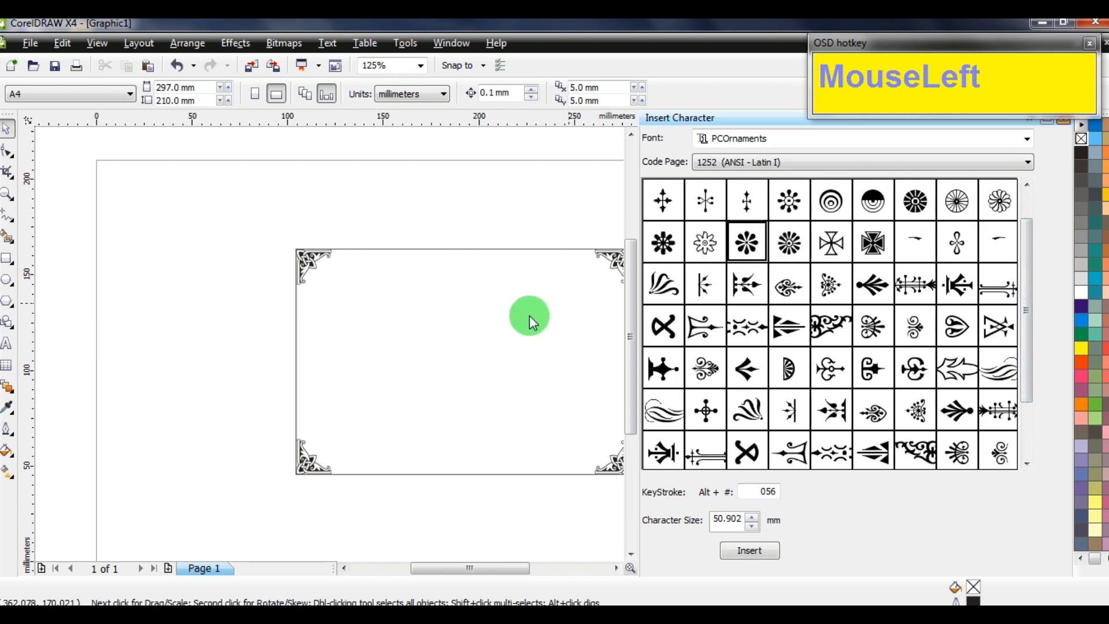
drag(531, 322, 531, 322)
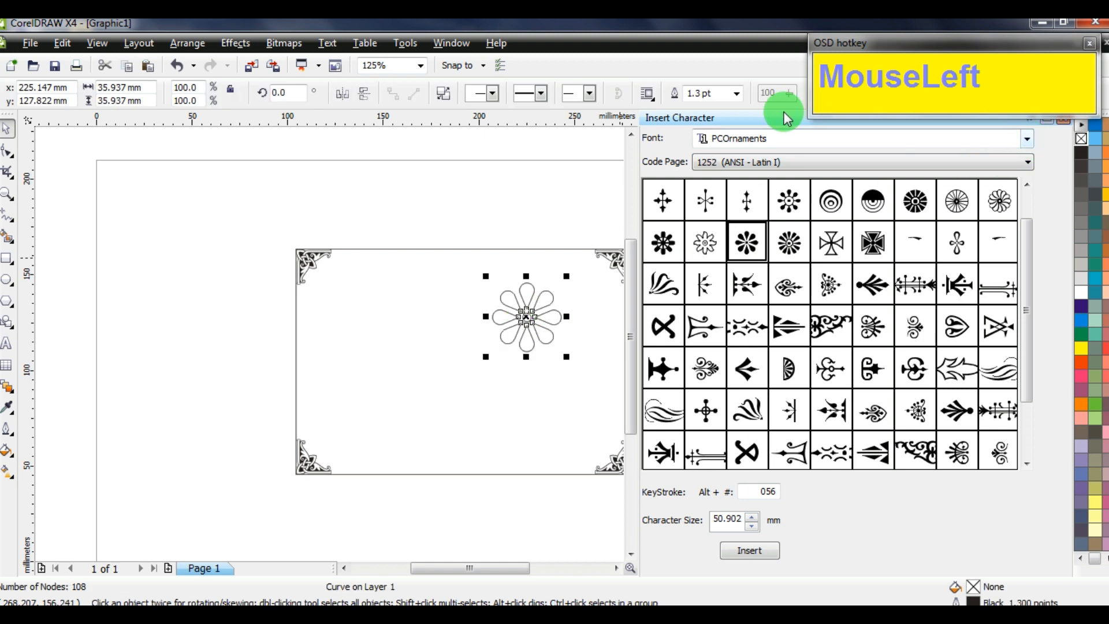
Fill the flower black with no outline, shrink it to 3.657 mm, and tuck it beside the top-left ornament
click(1064, 119)
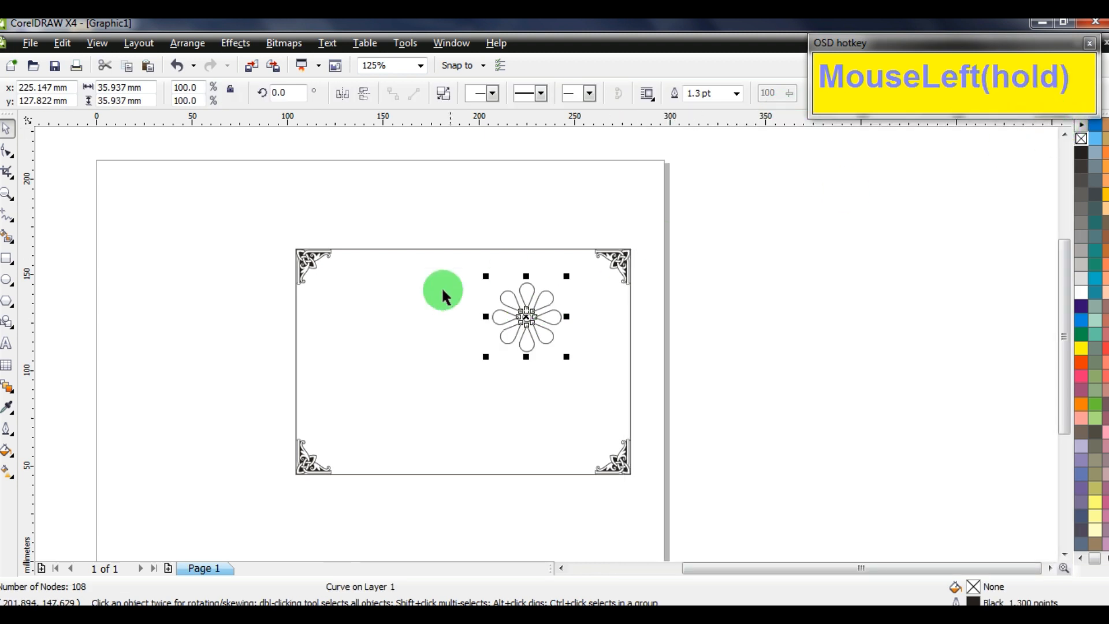
click(1080, 145)
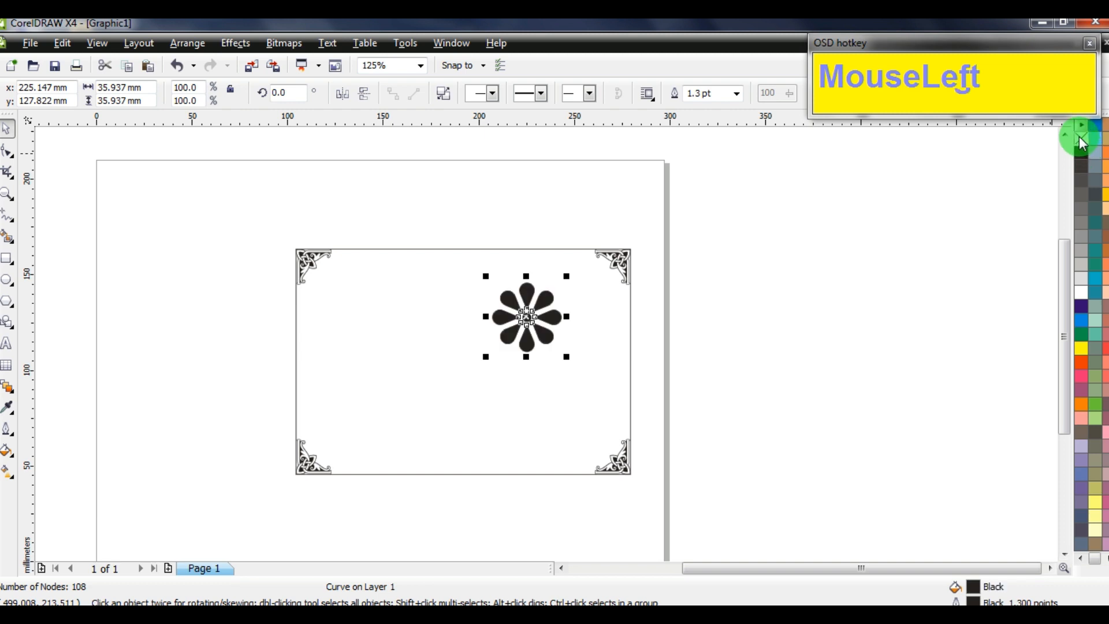
right_click(1081, 140)
drag(569, 358, 354, 262)
scroll(354, 262, up, 5)
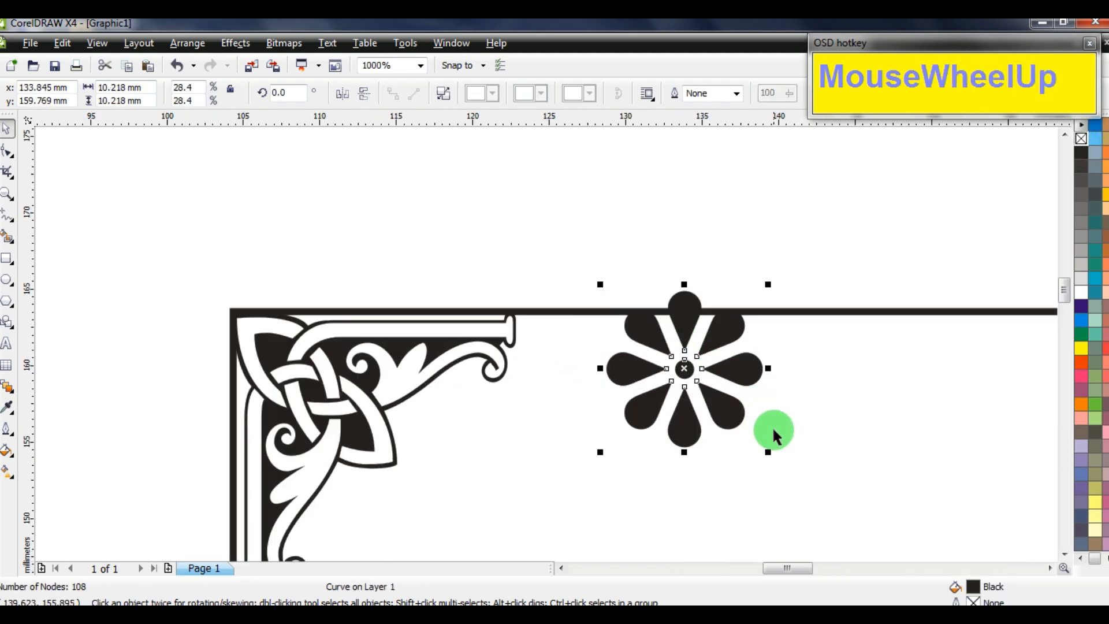
drag(771, 449, 539, 330)
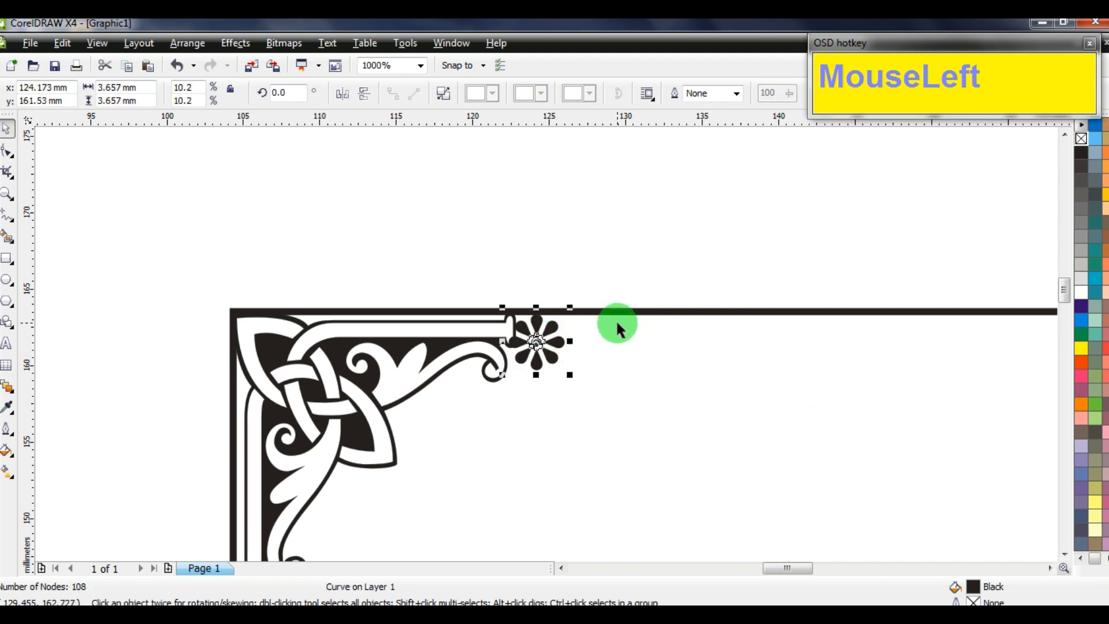
scroll(599, 363, down, 5)
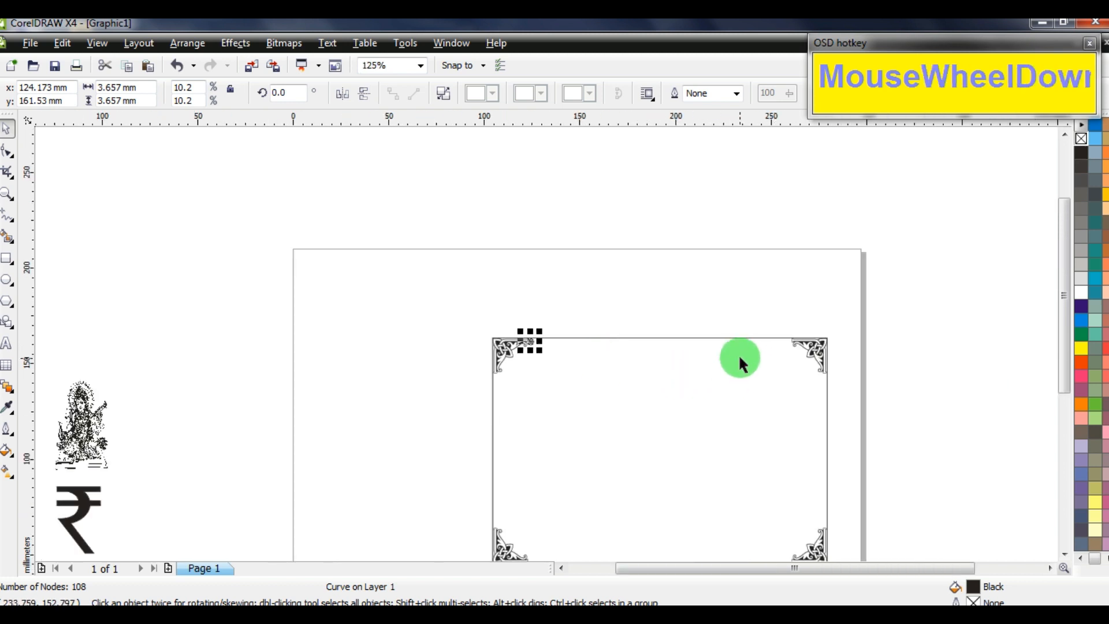
scroll(739, 359, up, 2)
Using the Alt+F7 position settings with a right-middle anchor, duplicate the flower at 3.657 mm steps to the right corner
key(alt+F7)
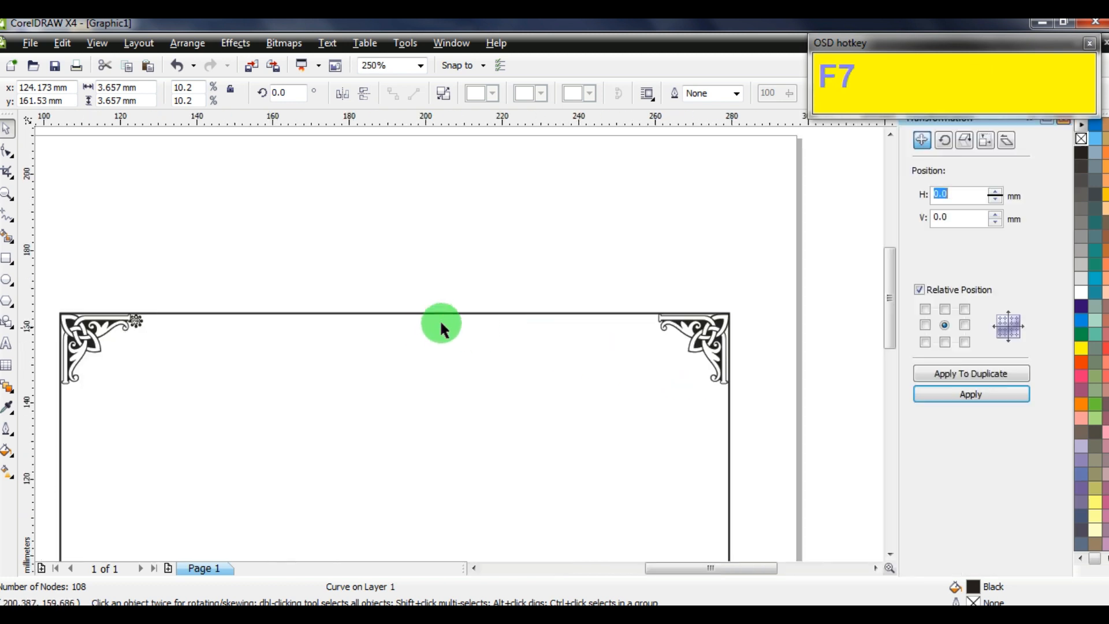
click(963, 325)
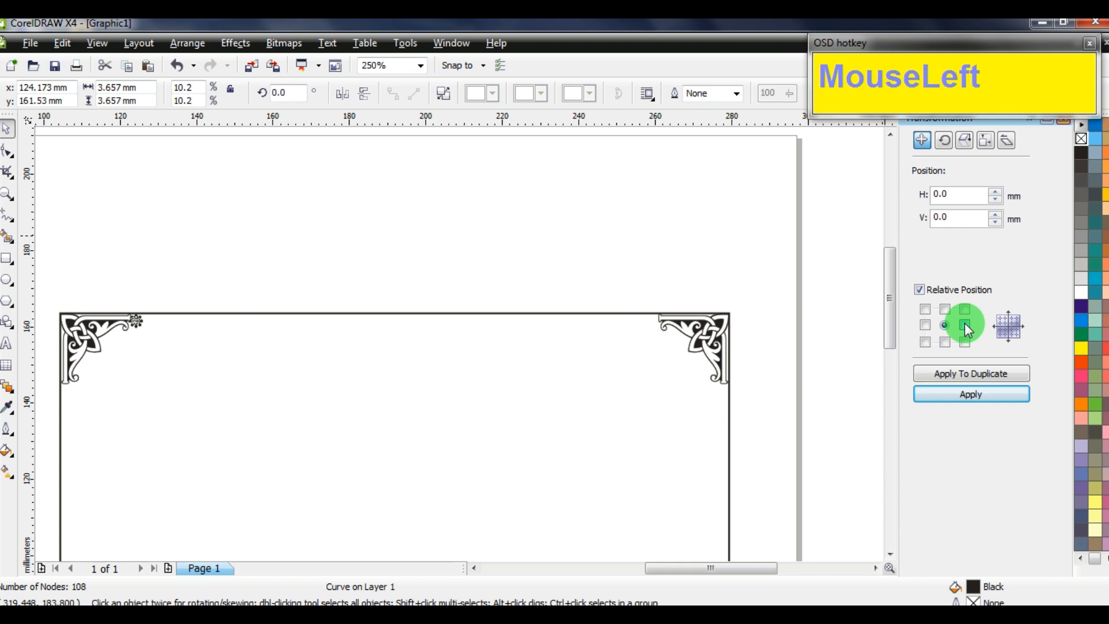
click(970, 375)
click(969, 376)
click(969, 376)
click(969, 375)
double_click(968, 375)
click(968, 375)
double_click(968, 375)
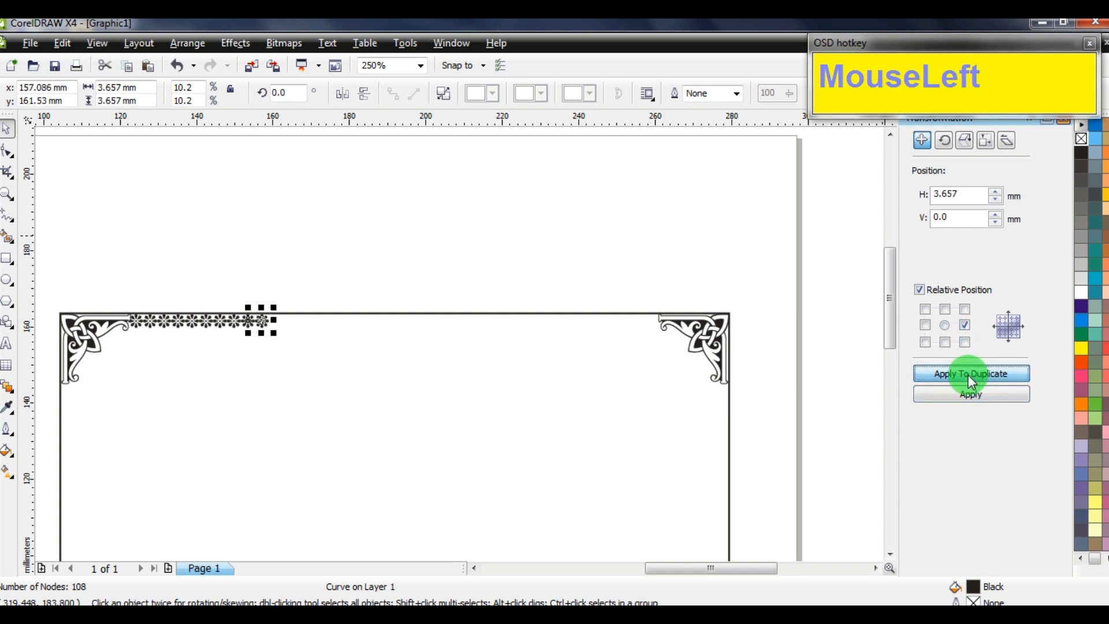
double_click(968, 375)
click(968, 376)
double_click(968, 376)
double_click(968, 375)
click(968, 375)
double_click(968, 376)
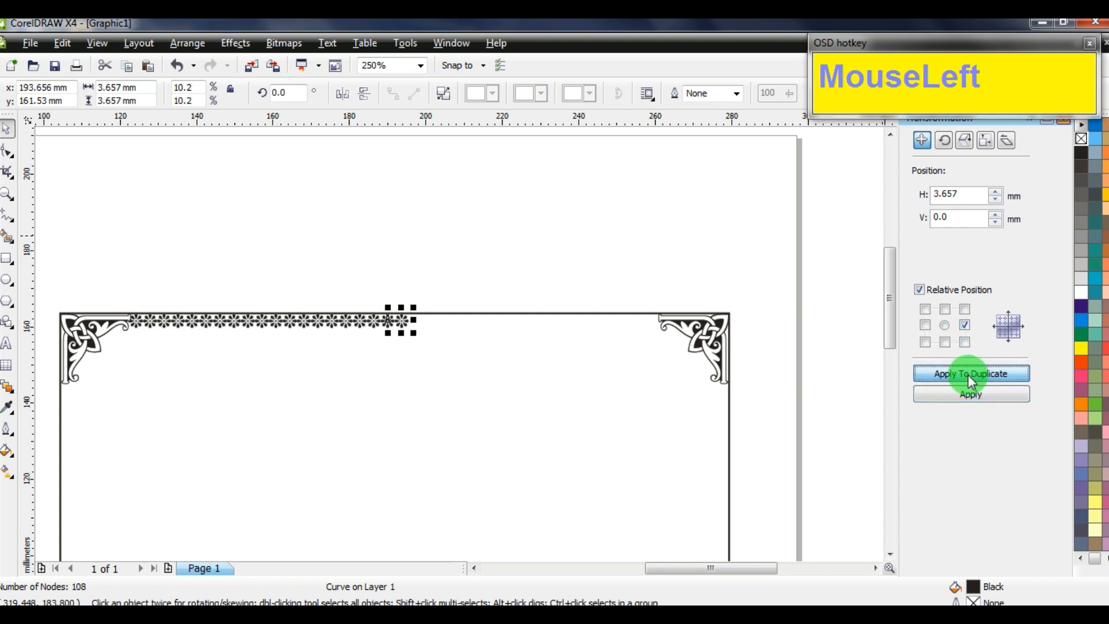
double_click(968, 375)
click(968, 375)
double_click(968, 376)
click(968, 375)
click(969, 375)
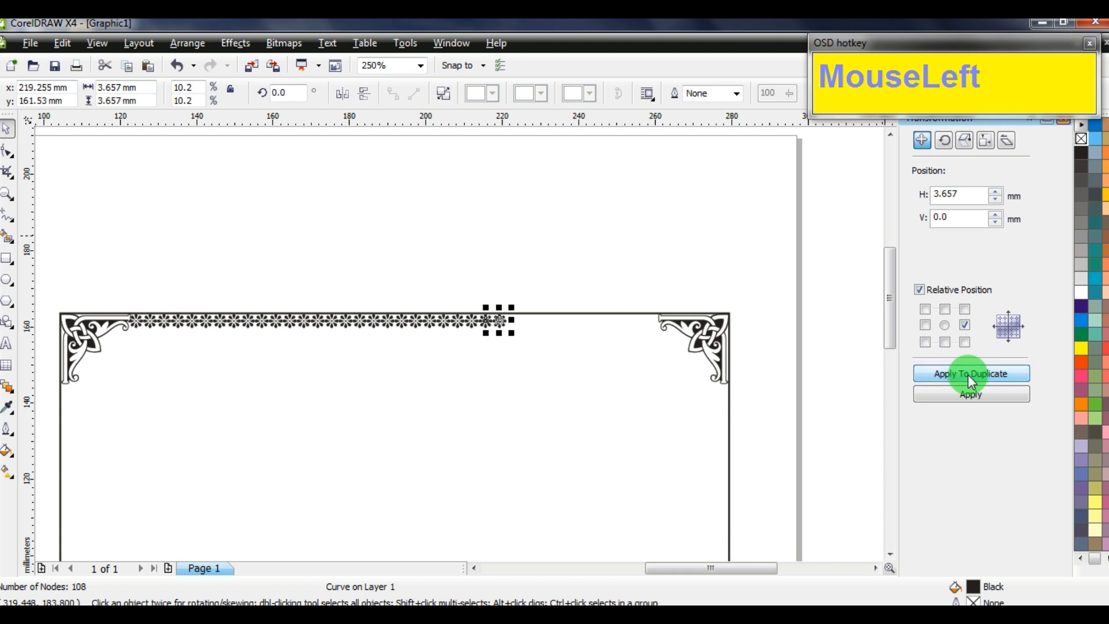
click(968, 375)
click(968, 375)
click(968, 376)
click(968, 376)
click(968, 376)
click(968, 376)
click(968, 375)
click(968, 375)
click(968, 375)
click(968, 376)
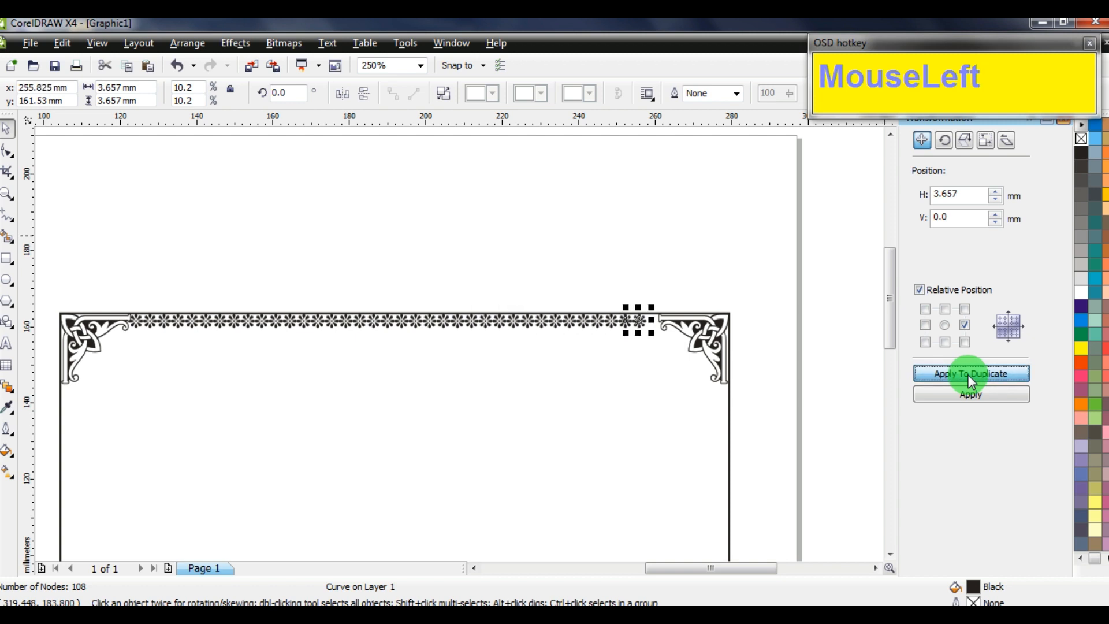
click(968, 376)
click(805, 348)
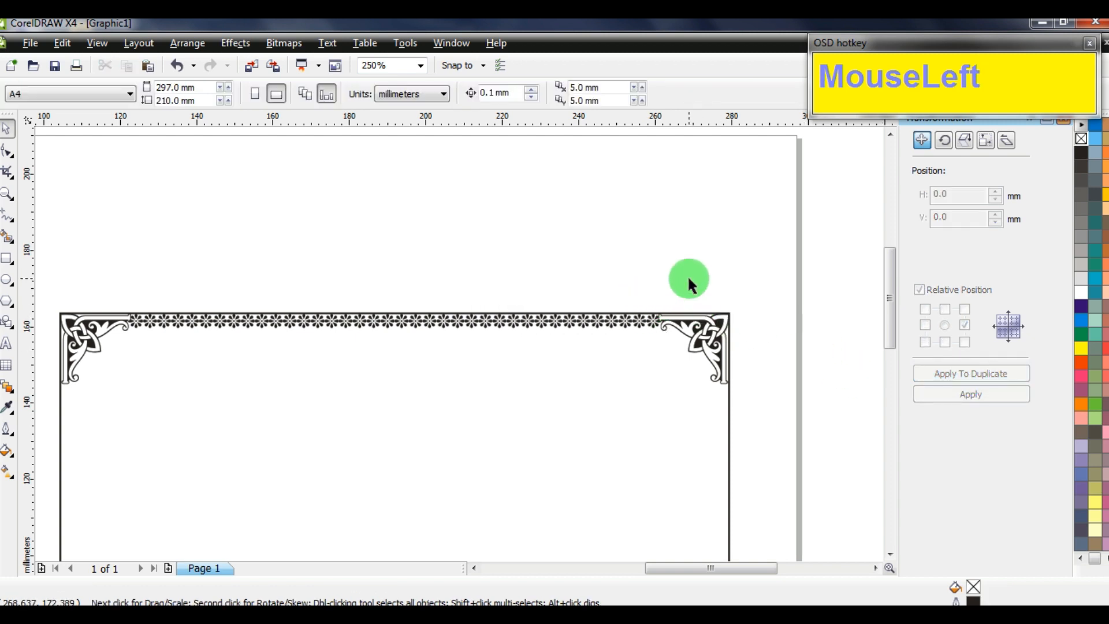
Select the 38 top flowers, narrow the row to 138.53 mm, and group them
drag(693, 283, 117, 341)
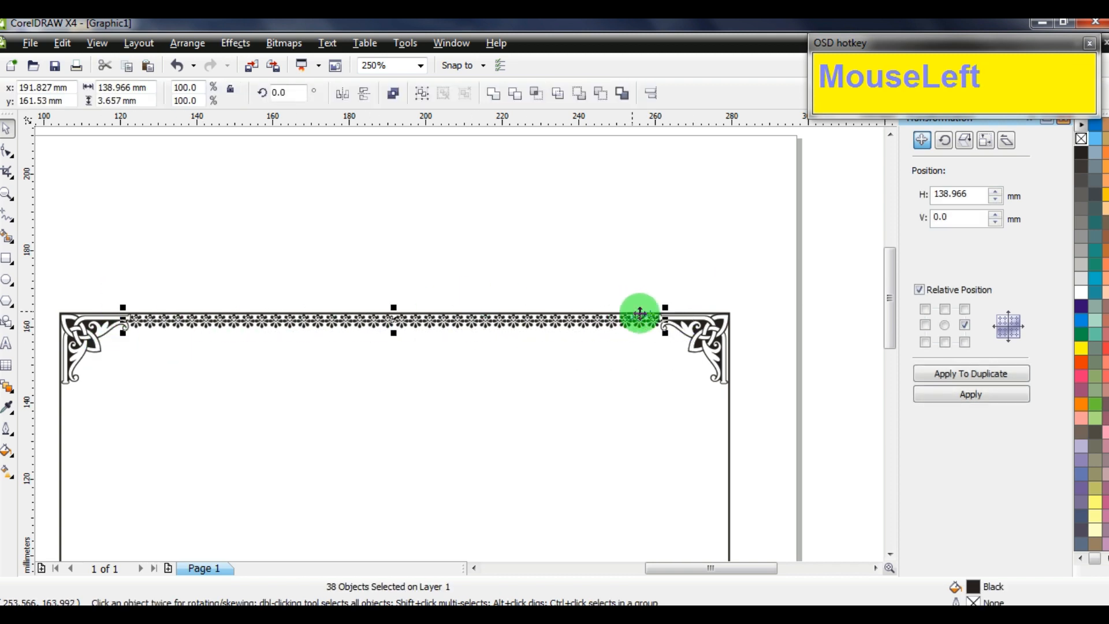
scroll(642, 318, up, 5)
drag(594, 380, 580, 385)
key(ctrl+g)
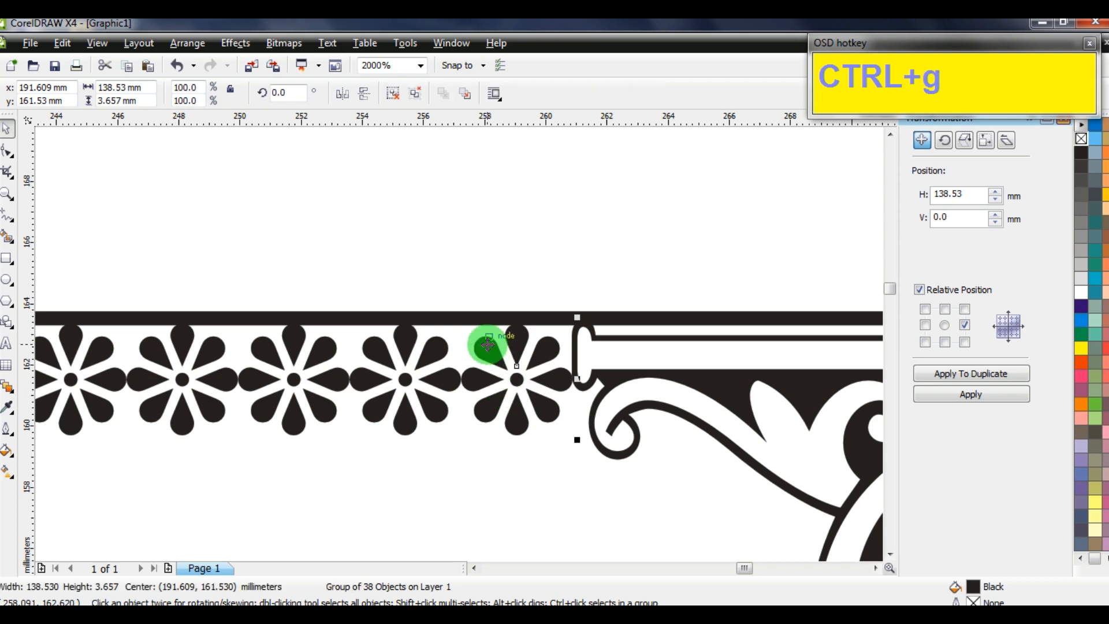
scroll(483, 341, down, 8)
scroll(468, 346, up, 2)
click(591, 367)
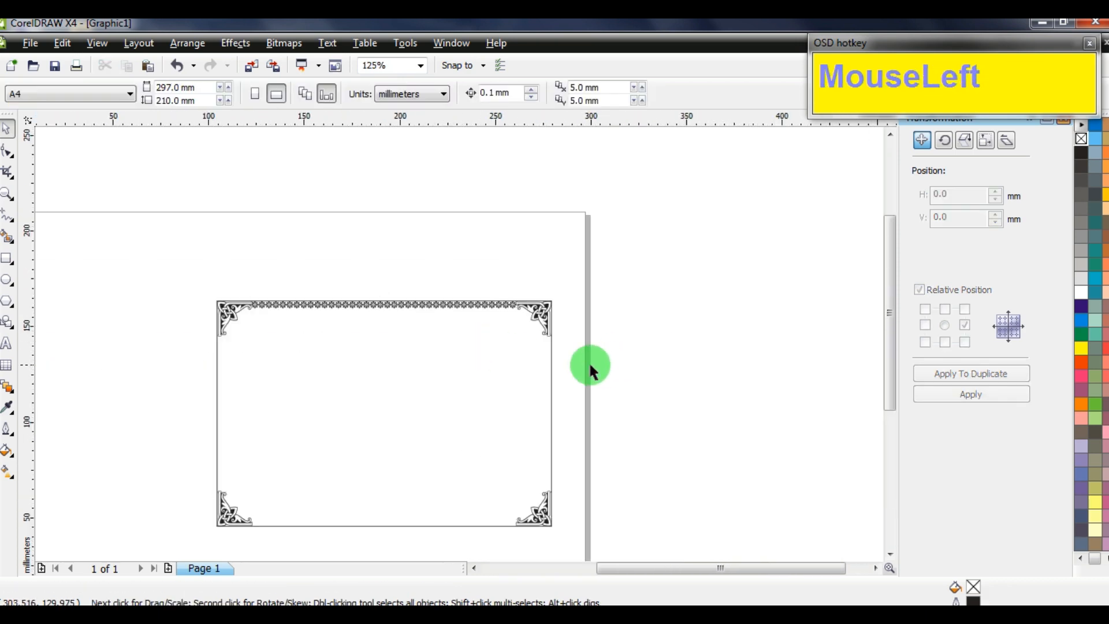
Give the frame rectangle a 3 pt outline width via F12
click(550, 364)
scroll(461, 344, up, 4)
key(F12)
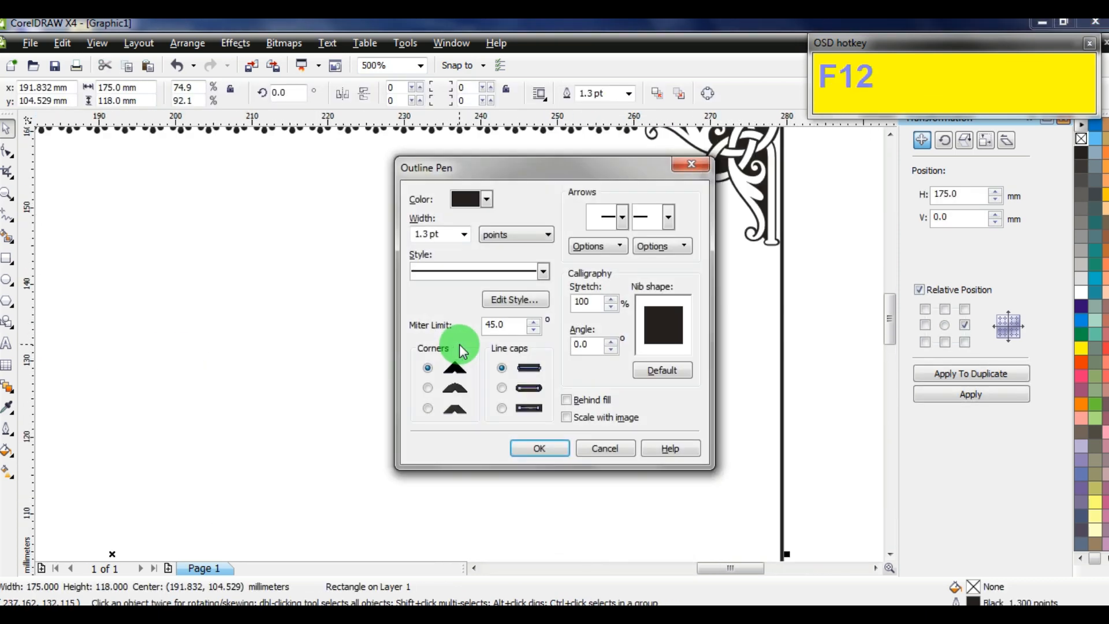
text(3)
key(Tab)
key(Return)
scroll(468, 357, down, 4)
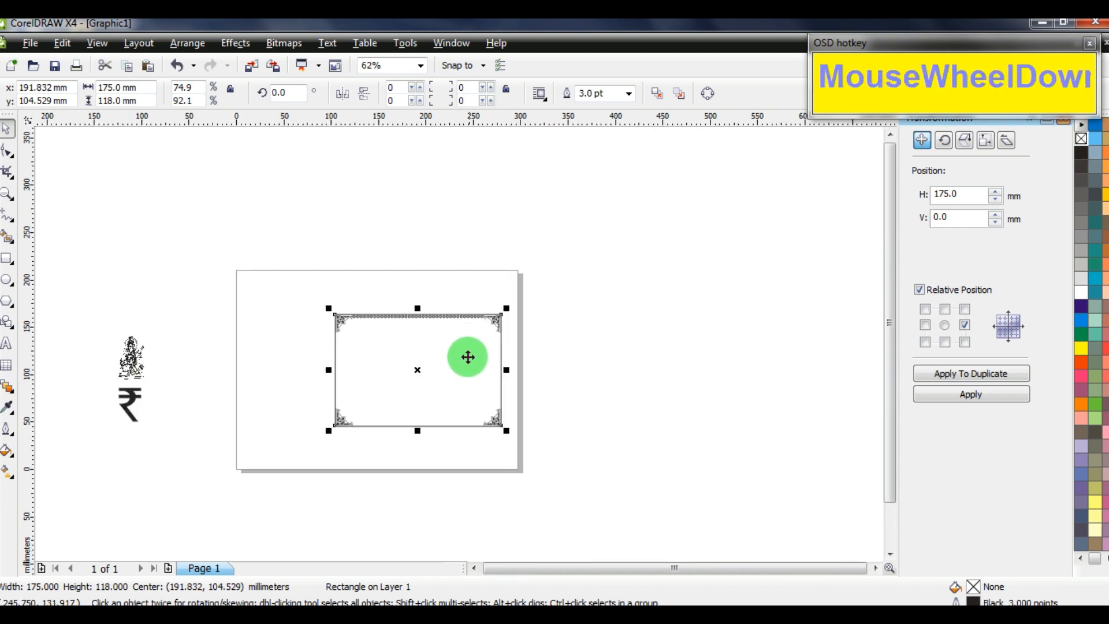
scroll(468, 357, up, 1)
click(674, 277)
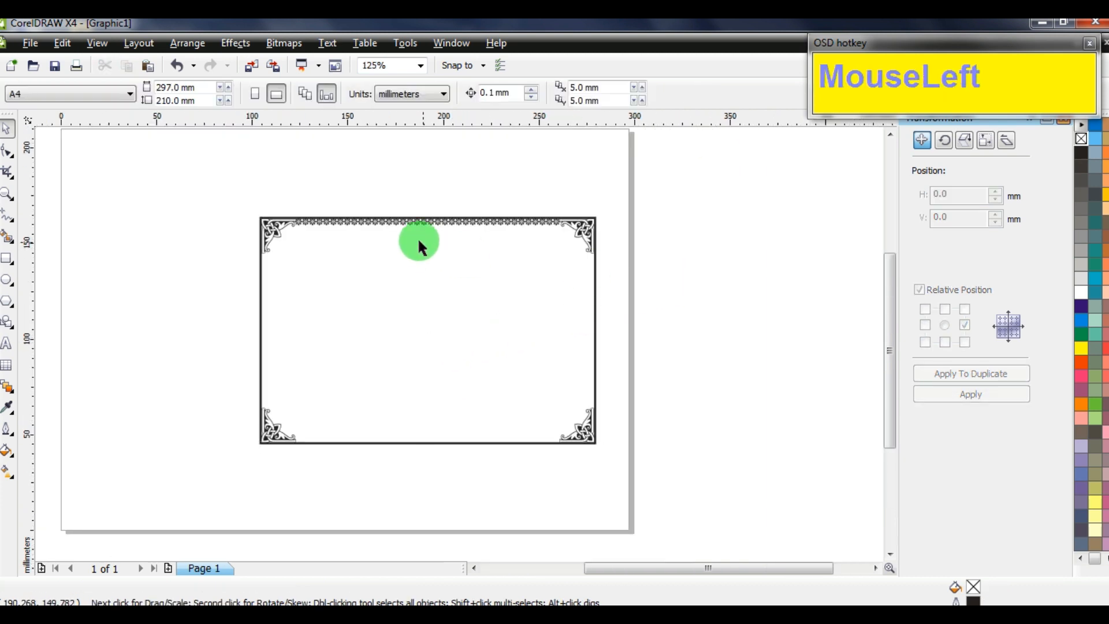
Copy the flower border group and paste a duplicate strip
click(381, 224)
right_click(380, 225)
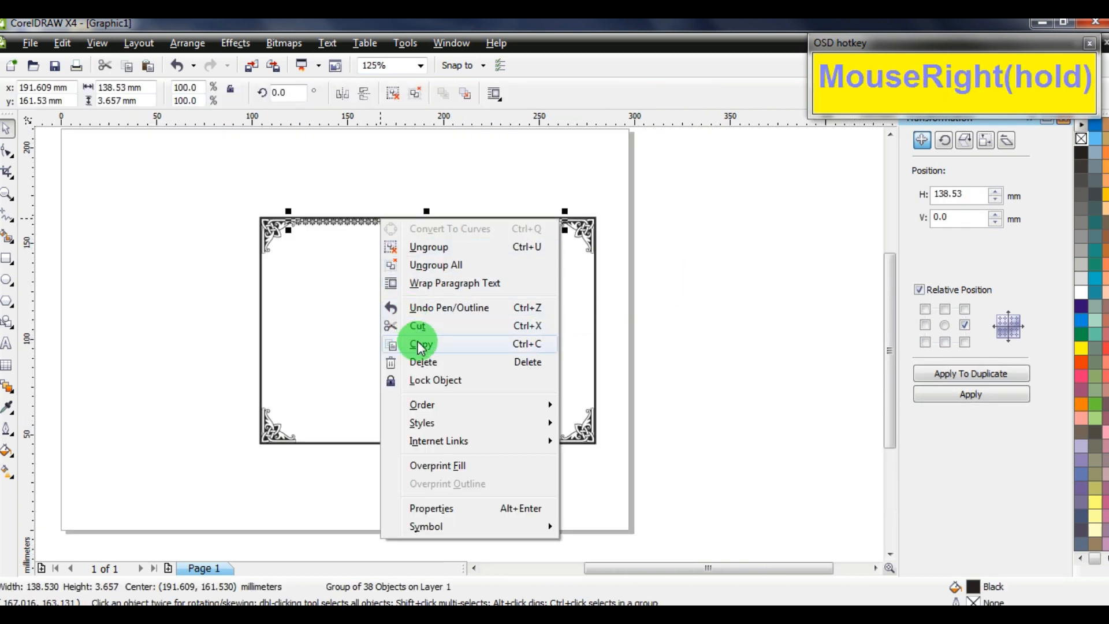
click(420, 346)
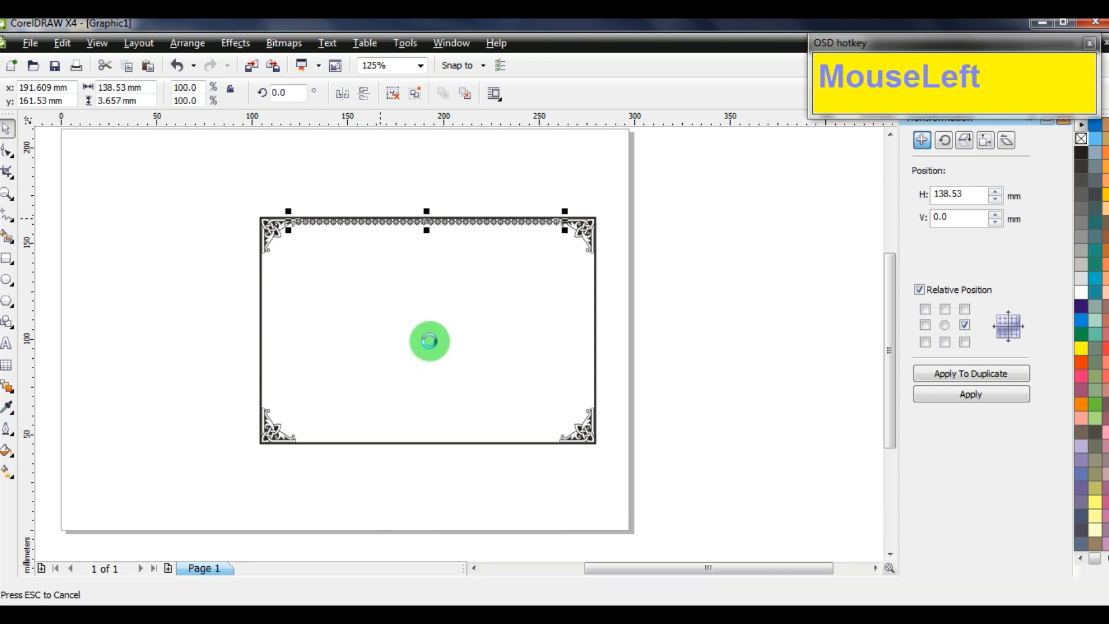
right_click(633, 267)
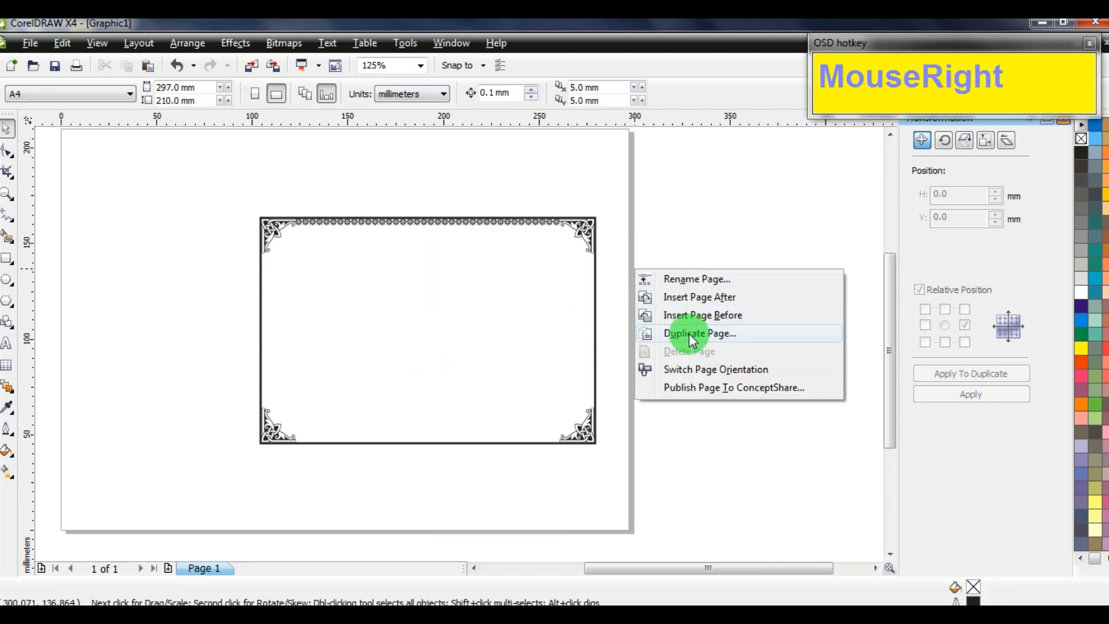
right_click(682, 209)
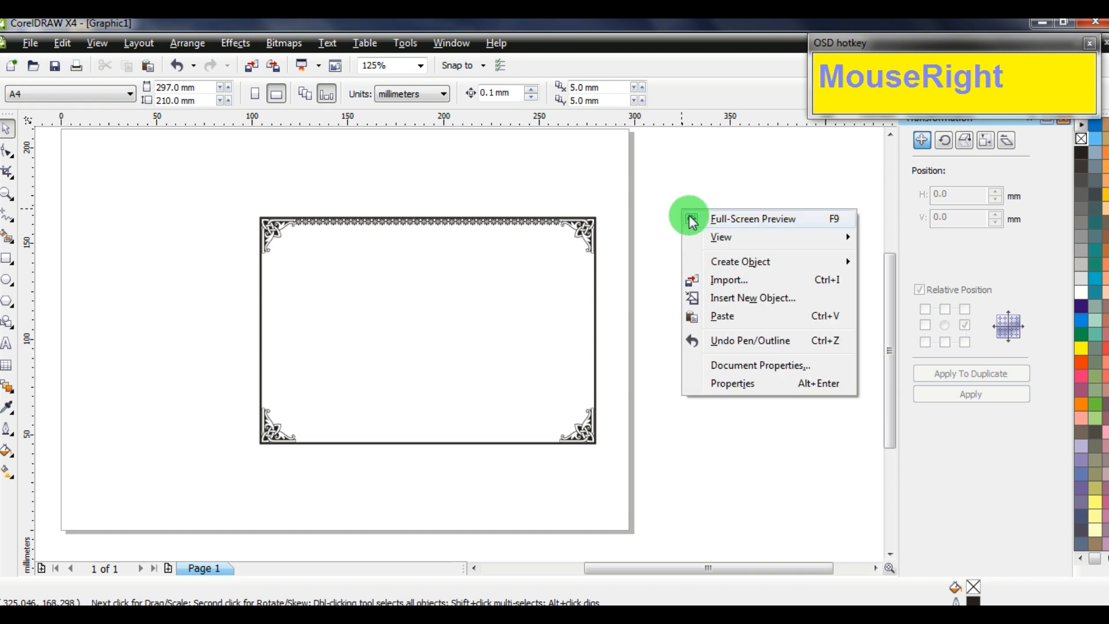
click(723, 317)
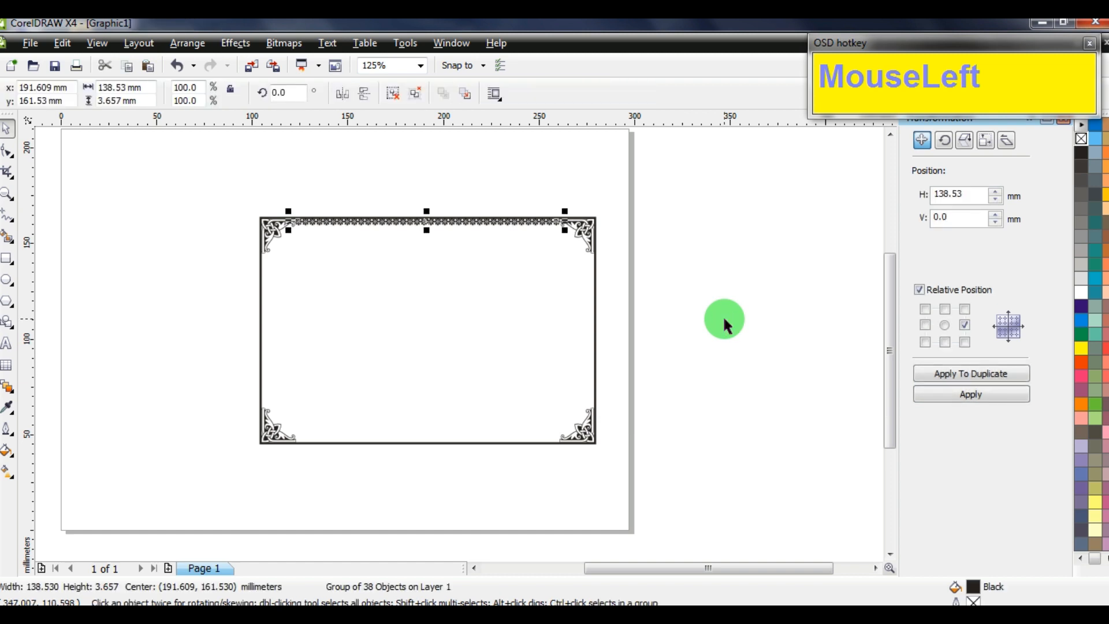
Align the pasted strip to the frame's bottom edge with B
shift+click(489, 442)
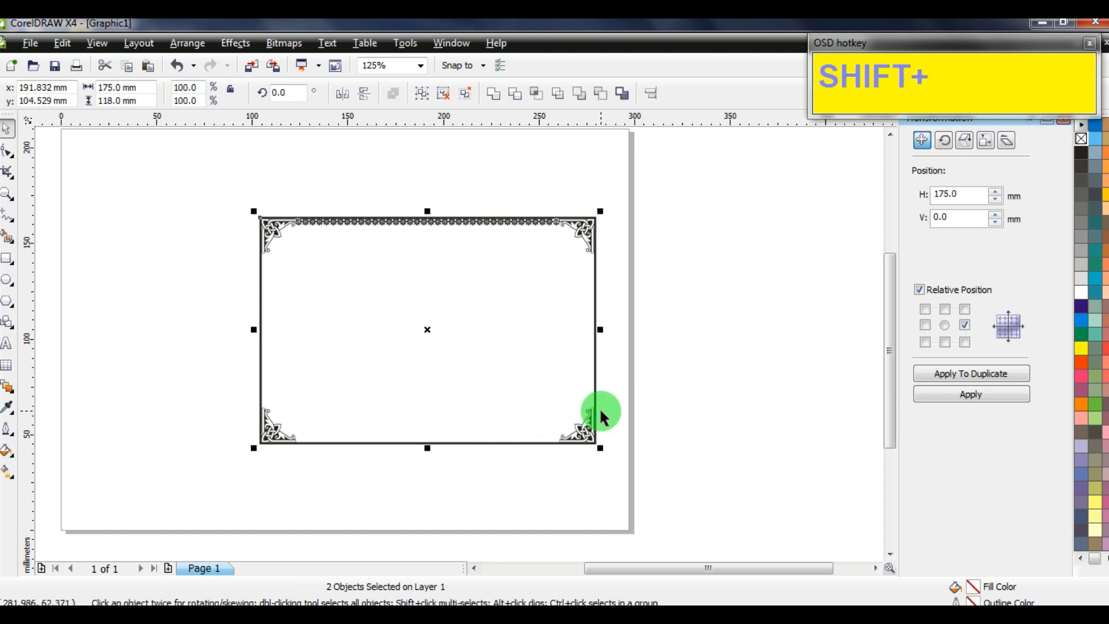
key(b)
click(275, 421)
scroll(277, 442, up, 2)
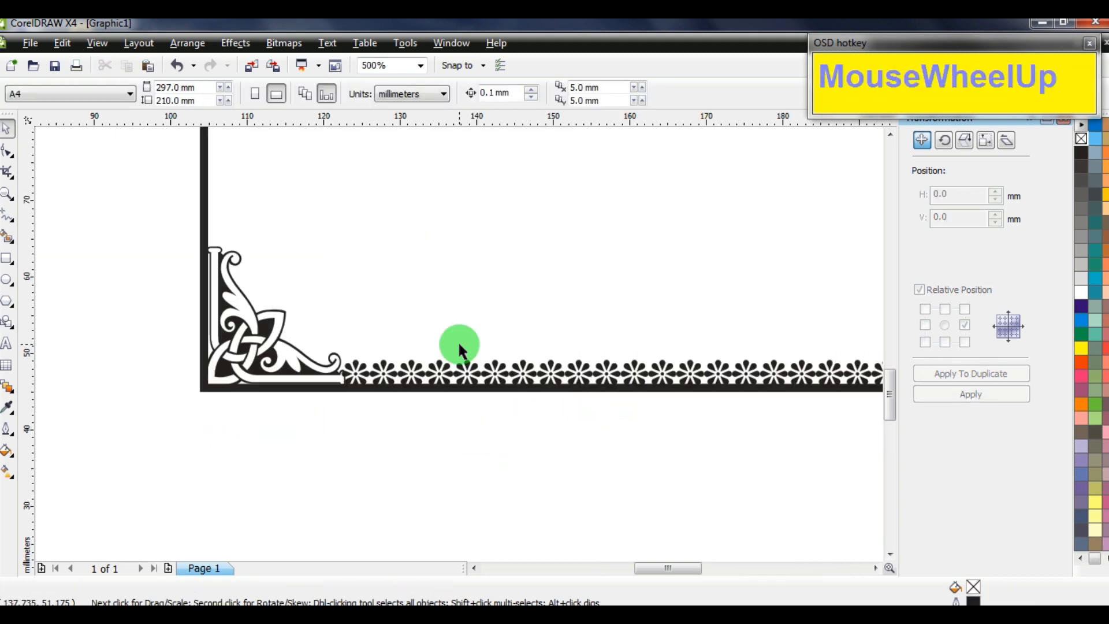
scroll(435, 390, up, 2)
scroll(408, 339, down, 1)
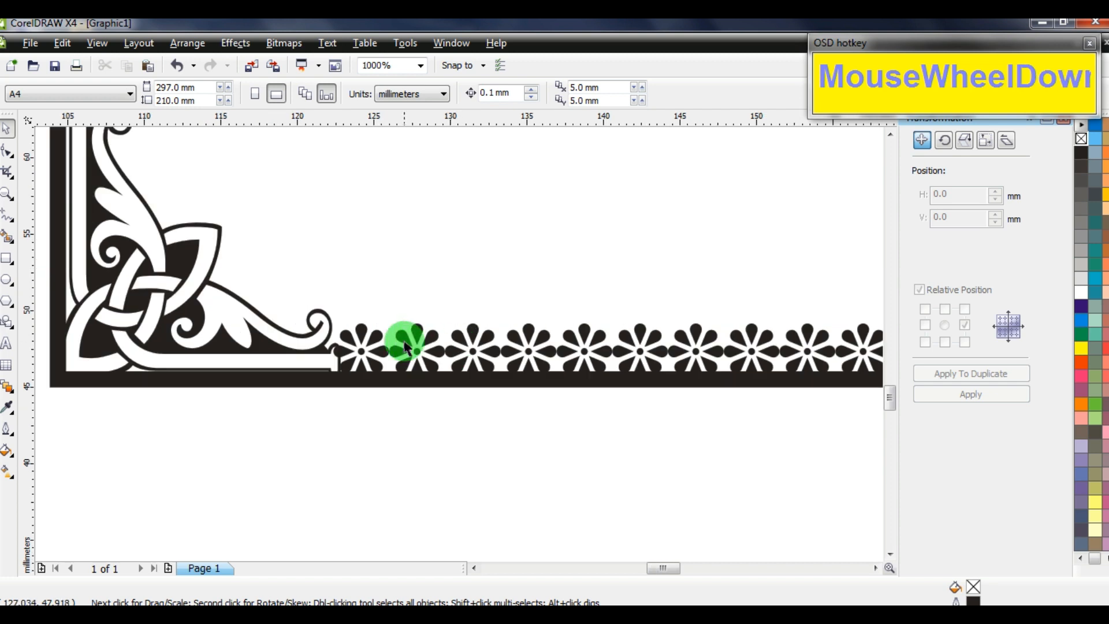
Nudge the bottom strip up and the top strip down so both sit inside the frame
click(381, 345)
key(Up)
key(Up)
key(Up)
key(Up)
key(Up)
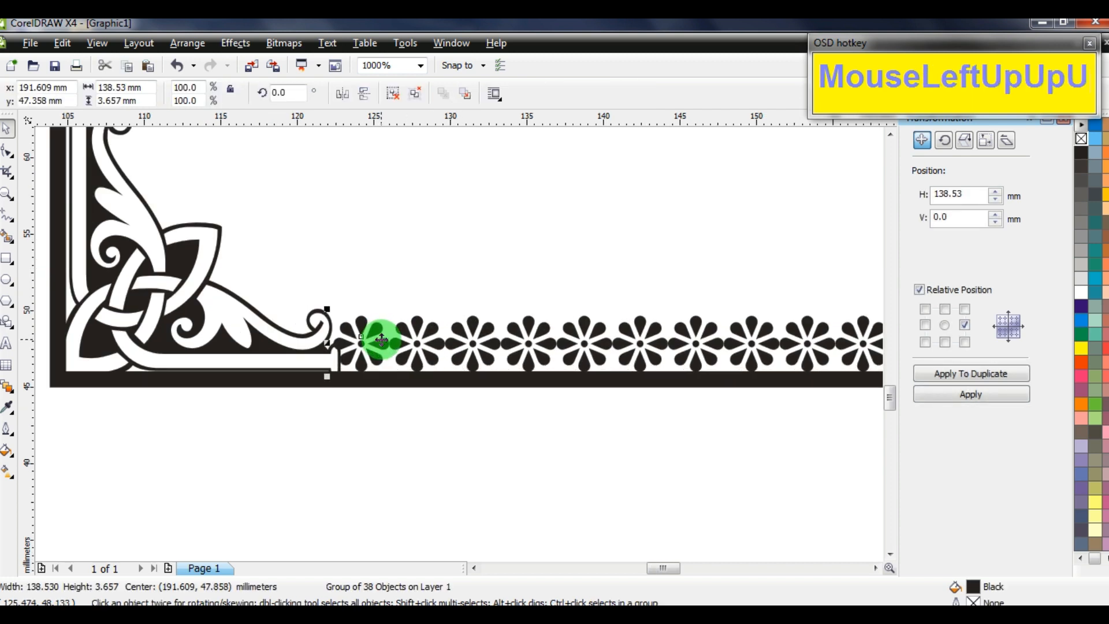
click(553, 469)
scroll(469, 313, down, 4)
scroll(458, 343, up, 4)
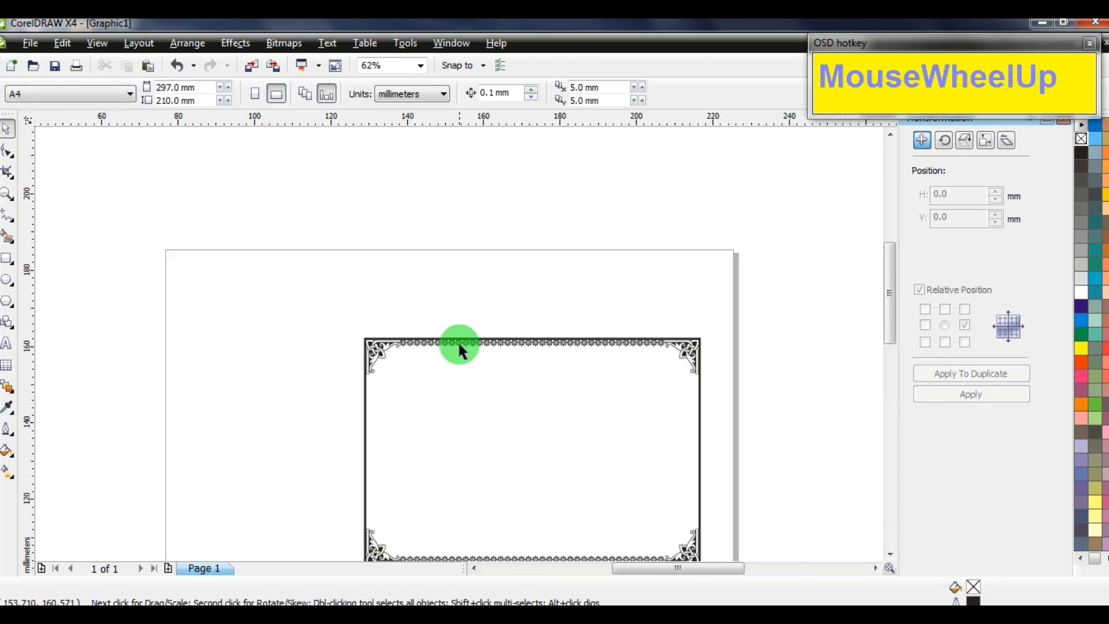
click(514, 371)
click(535, 313)
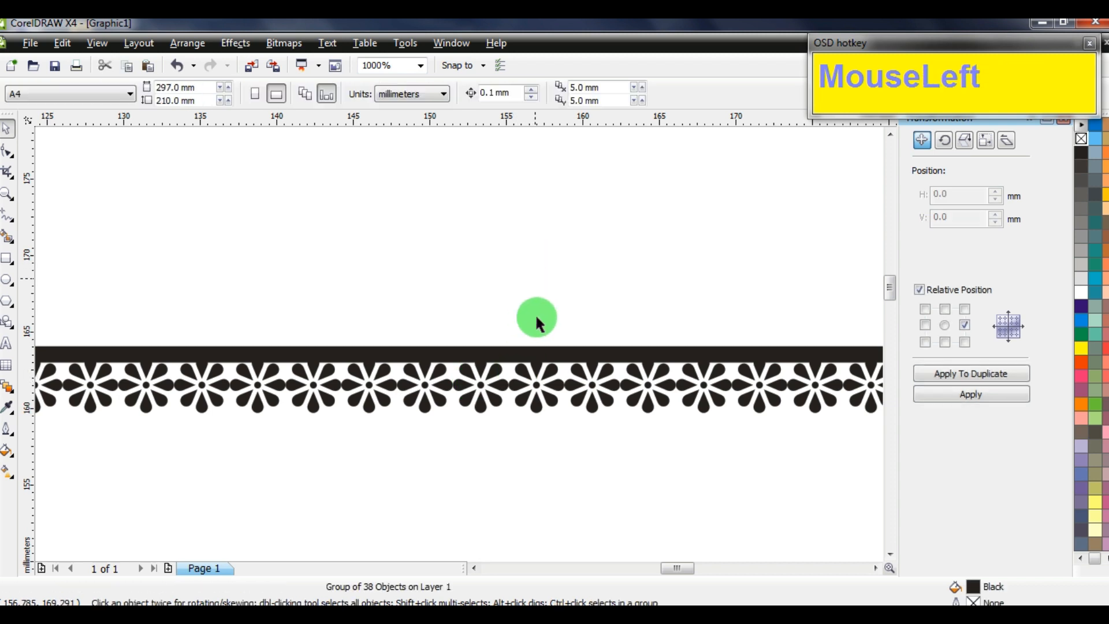
click(506, 395)
key(Down)
key(Down)
key(Down)
key(Down)
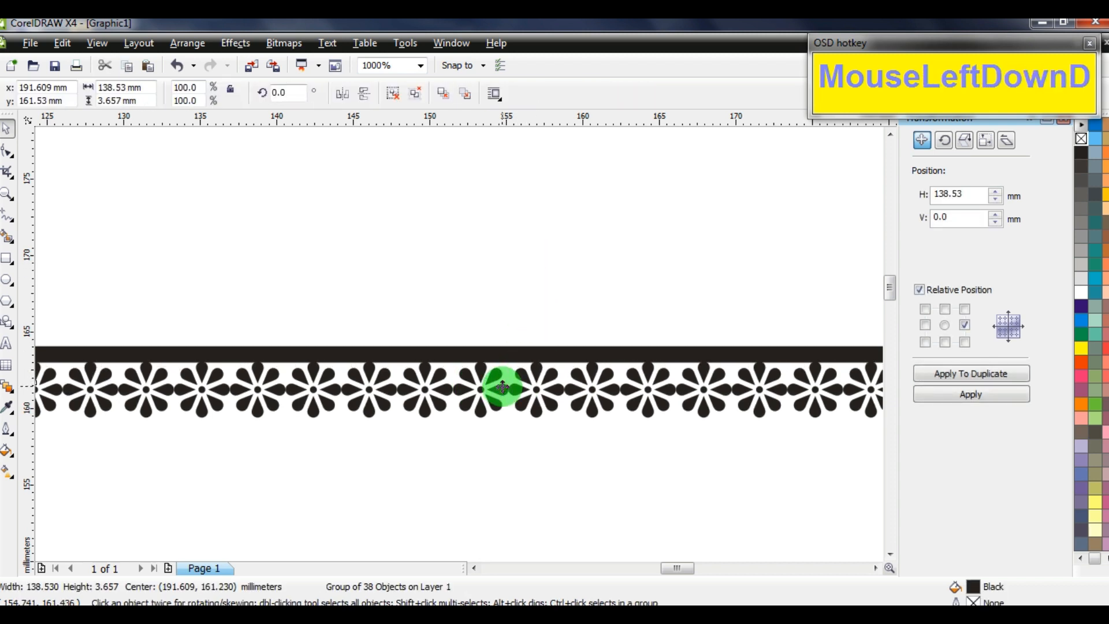
scroll(458, 342, down, 5)
scroll(420, 275, up, 2)
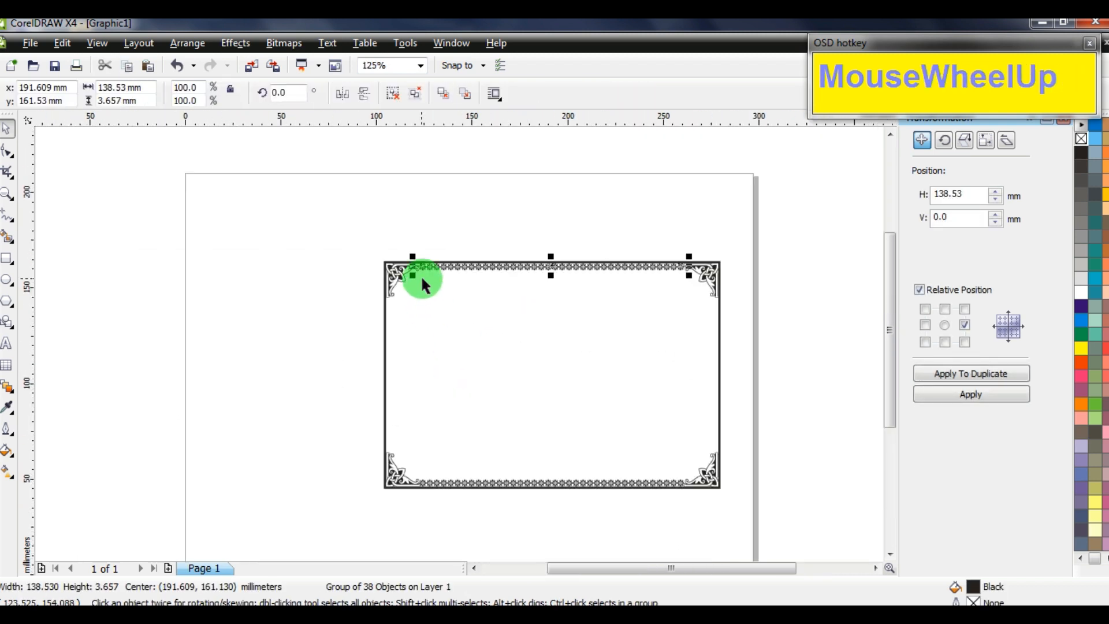
Duplicate the top flower strip and rotate the copy 90°
drag(441, 270, 441, 336)
right_click(441, 336)
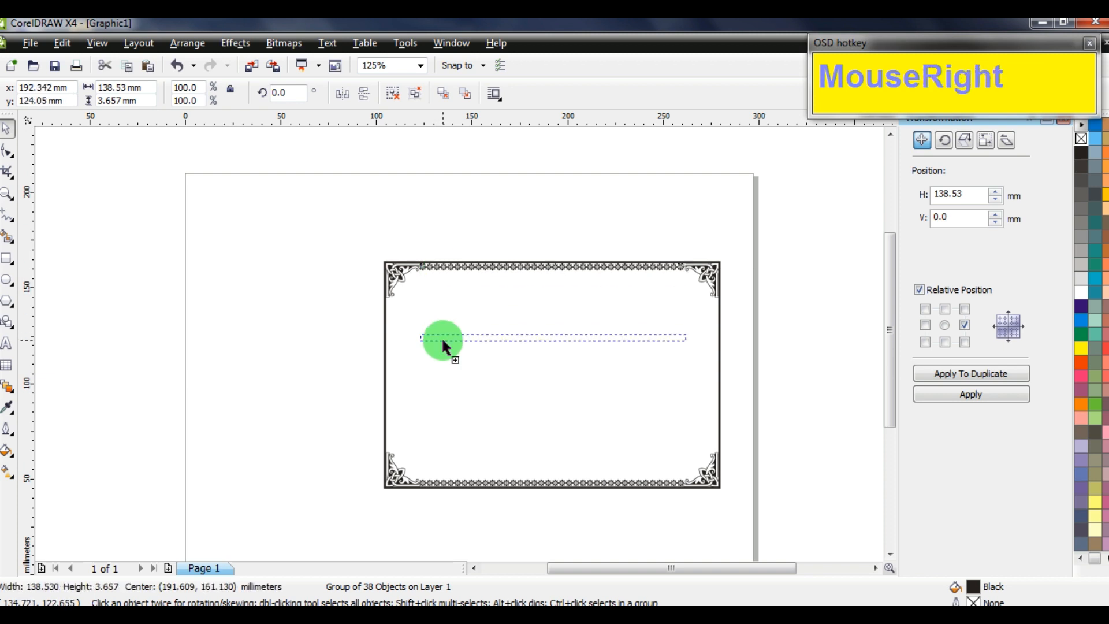
click(297, 99)
text(90)
key(Return)
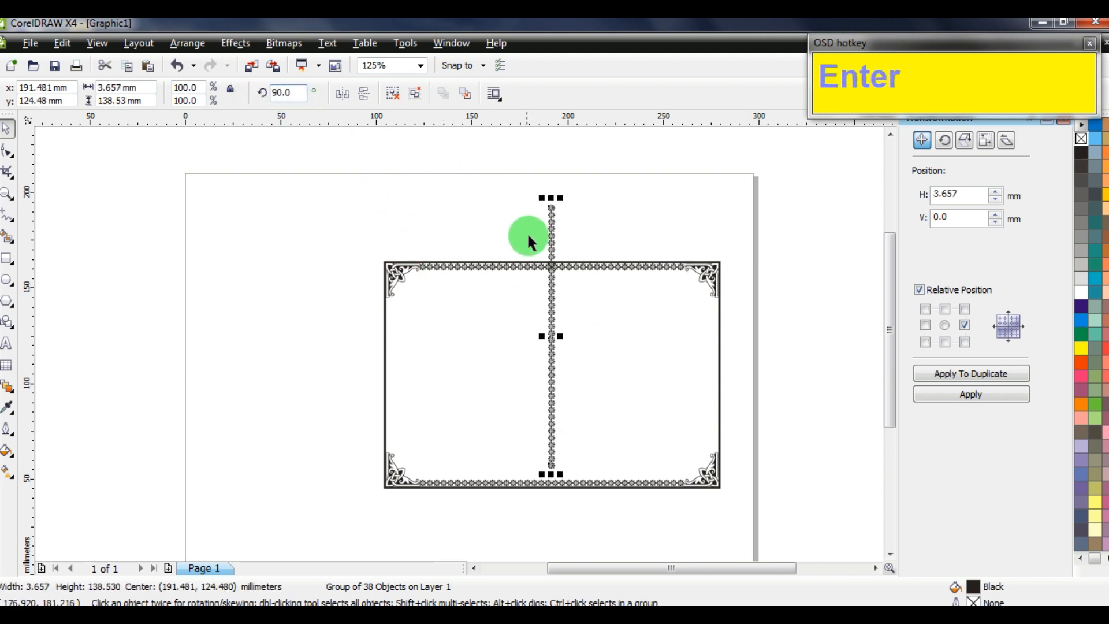
Fit the vertical strip against the frame's left edge and ungroup it into 38 flowers
drag(553, 208, 404, 312)
scroll(458, 341, up, 4)
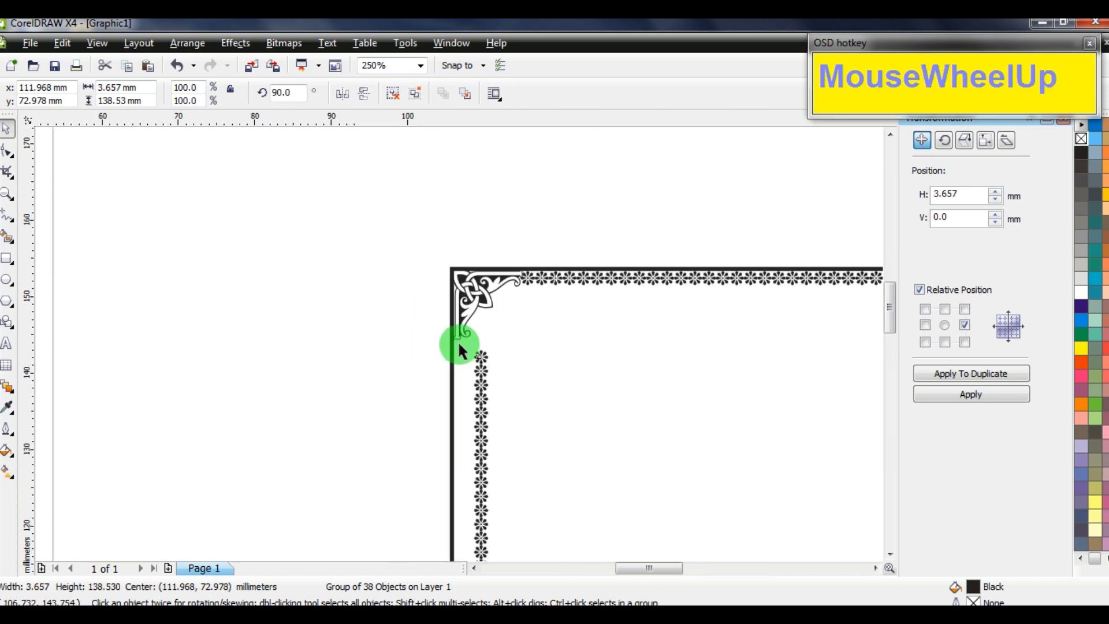
drag(553, 391, 507, 335)
key(Right)
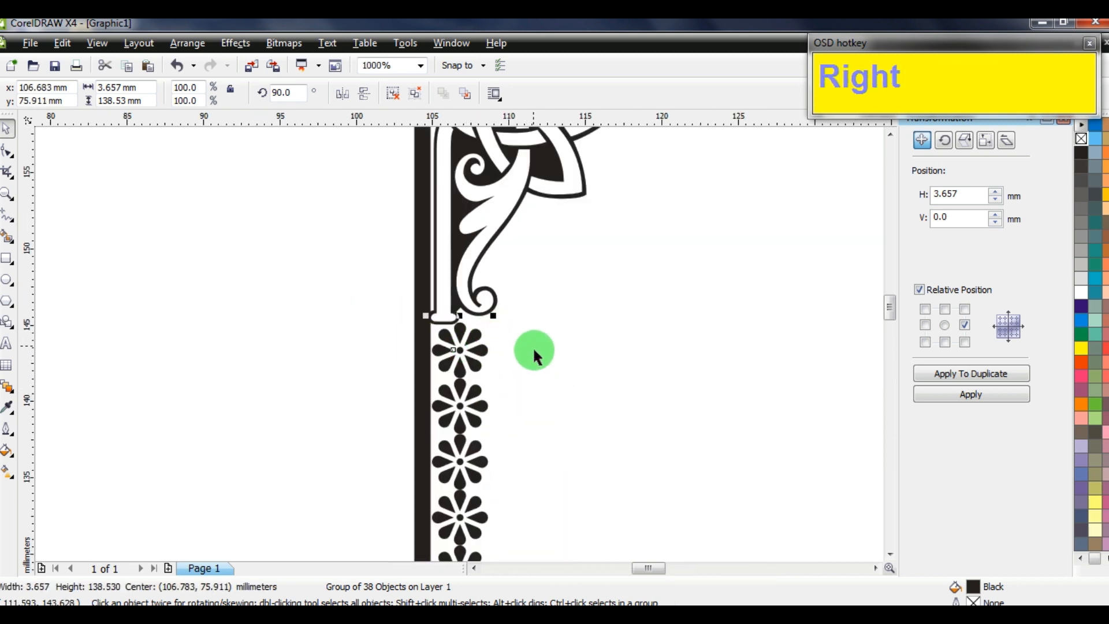
scroll(458, 347, down, 8)
scroll(456, 404, up, 3)
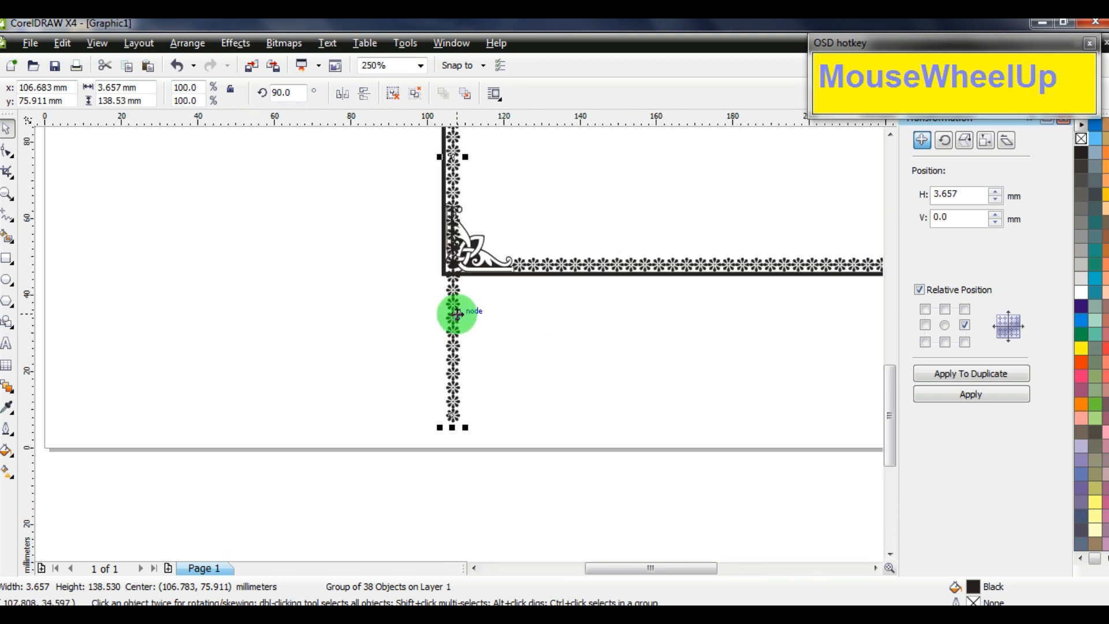
key(ctrl+u)
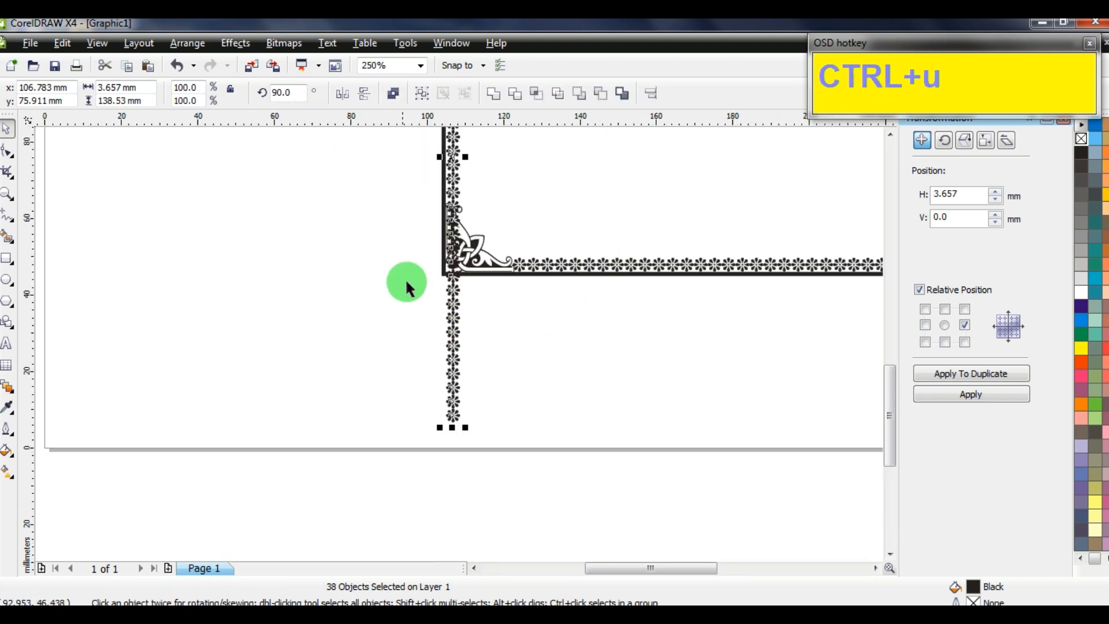
Delete the strip's overhanging lower section and the stray flower over the corner ornament
drag(466, 462, 404, 221)
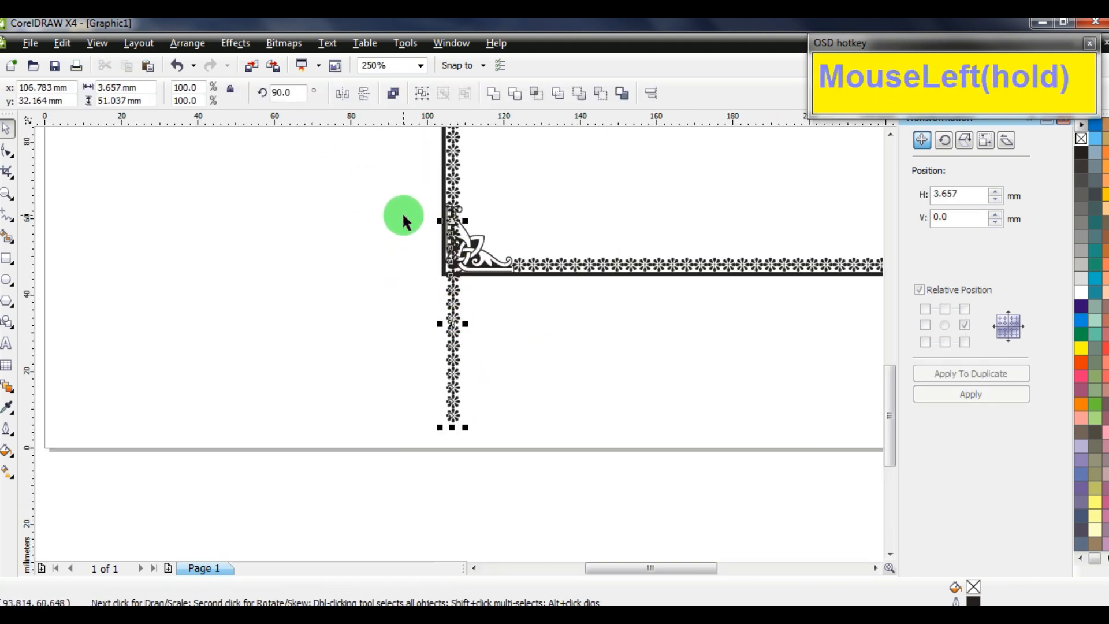
key(Delete)
scroll(462, 221, up, 2)
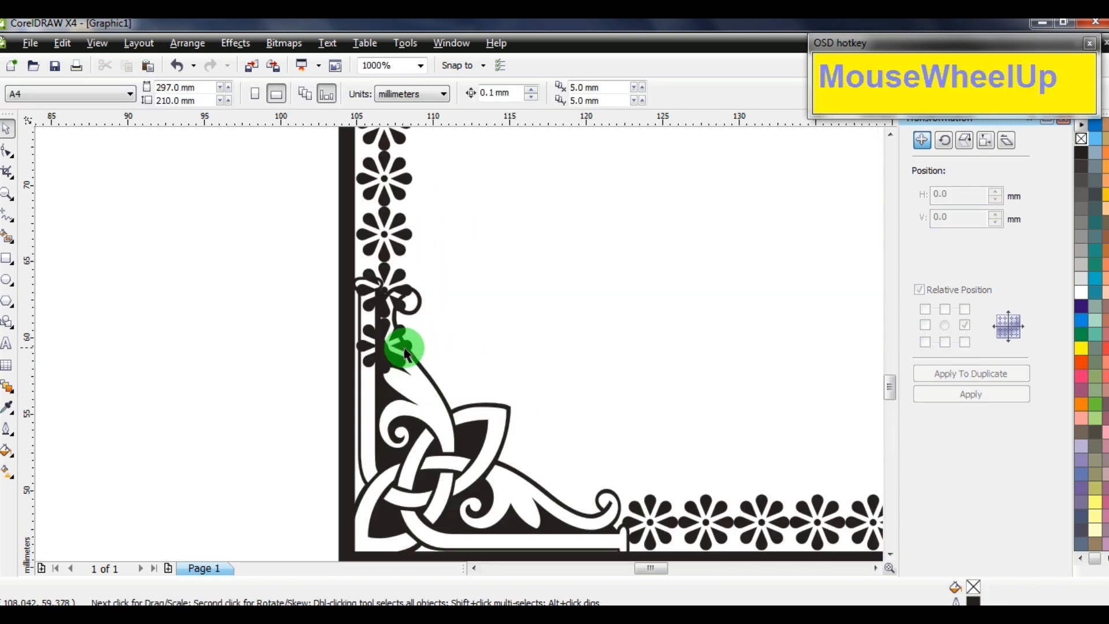
click(404, 349)
key(Delete)
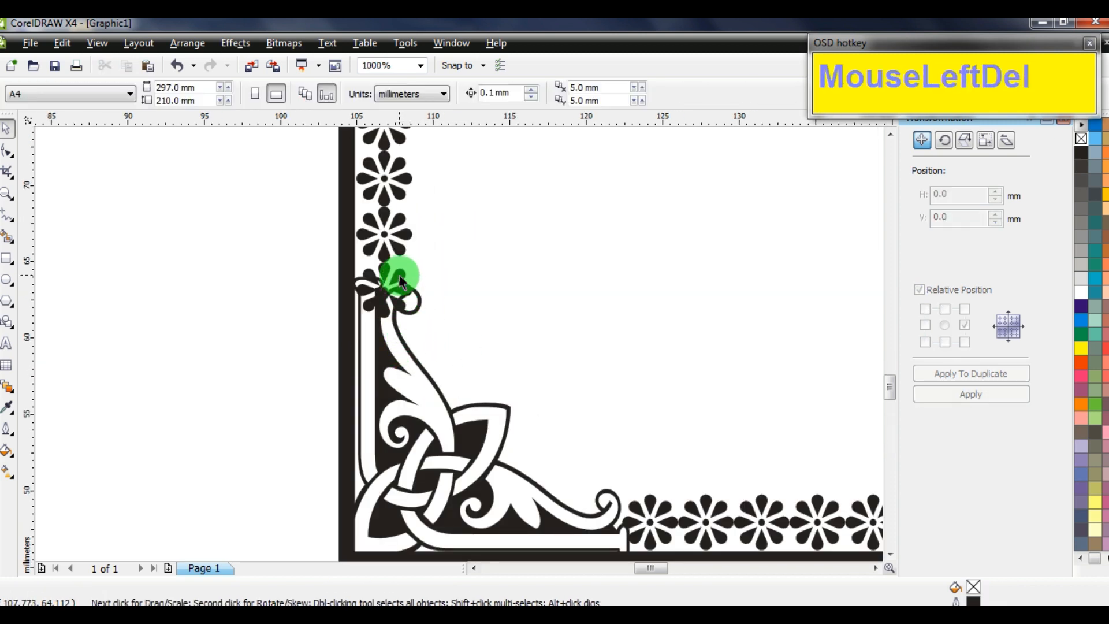
scroll(466, 321, down, 4)
scroll(462, 330, up, 2)
scroll(460, 345, down, 1)
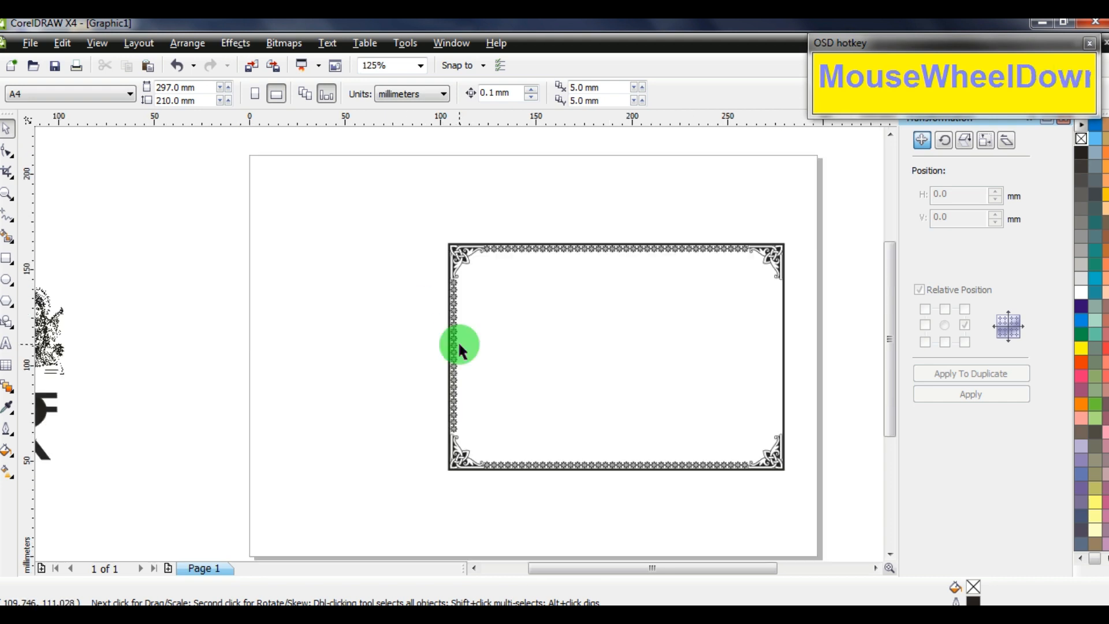
Stretch the remaining 22 flowers to 81.118 mm between the corners and group them
drag(426, 259, 479, 348)
drag(472, 431, 472, 432)
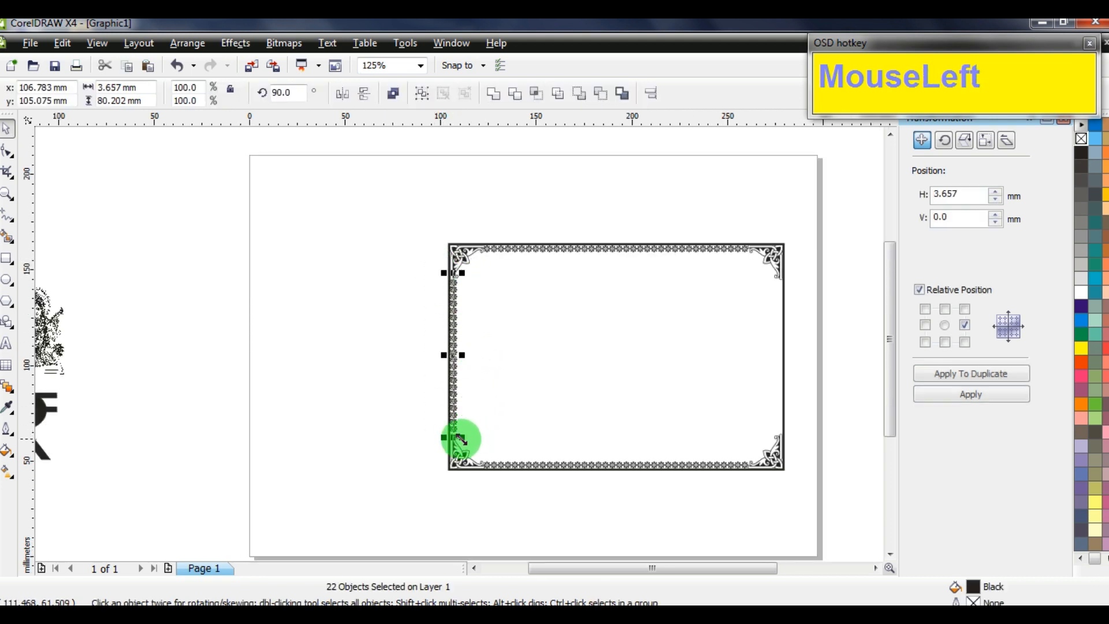
scroll(467, 433, up, 3)
drag(423, 278, 445, 293)
scroll(466, 339, down, 5)
scroll(459, 344, up, 1)
scroll(459, 345, up, 5)
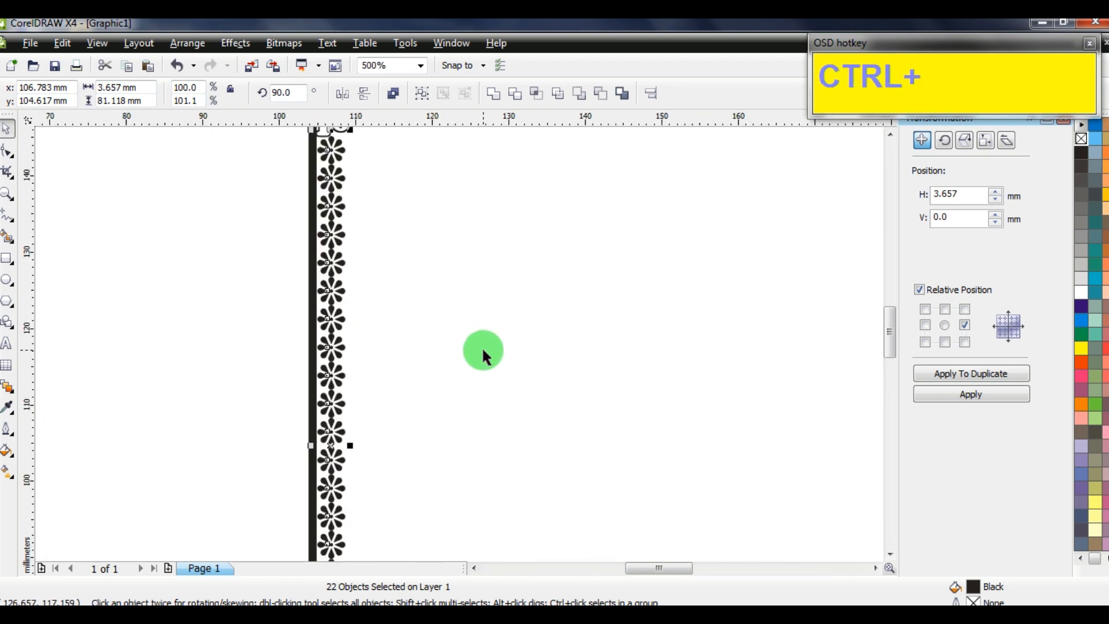
key(ctrl+g)
Copy the left flower strip and paste a duplicate onto the canvas
right_click(328, 241)
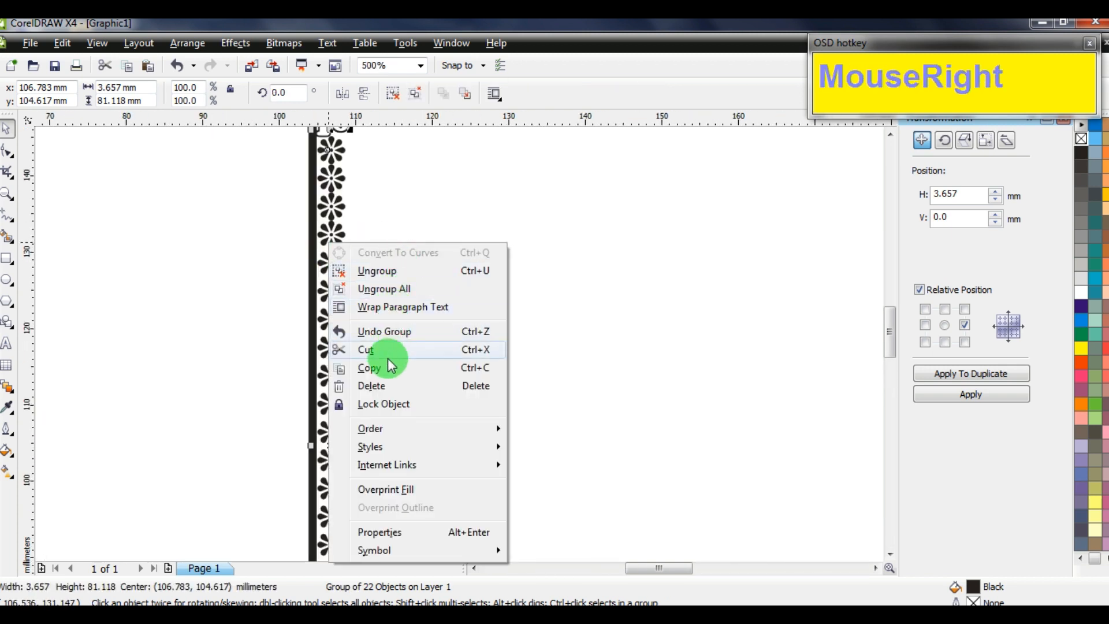
click(371, 367)
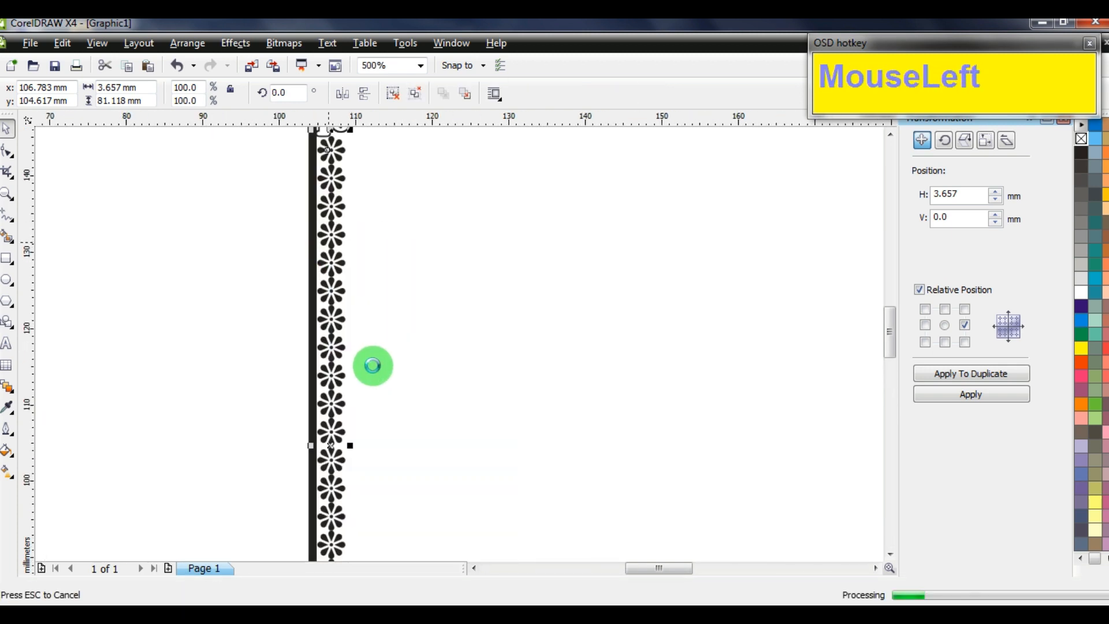
click(200, 335)
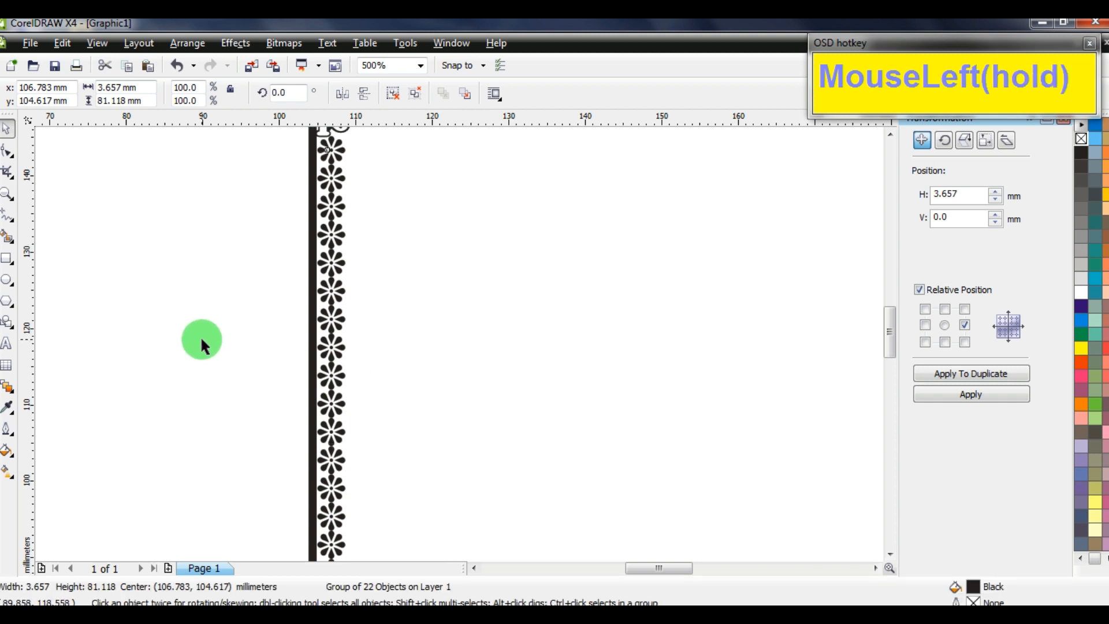
scroll(532, 341, down, 3)
right_click(838, 319)
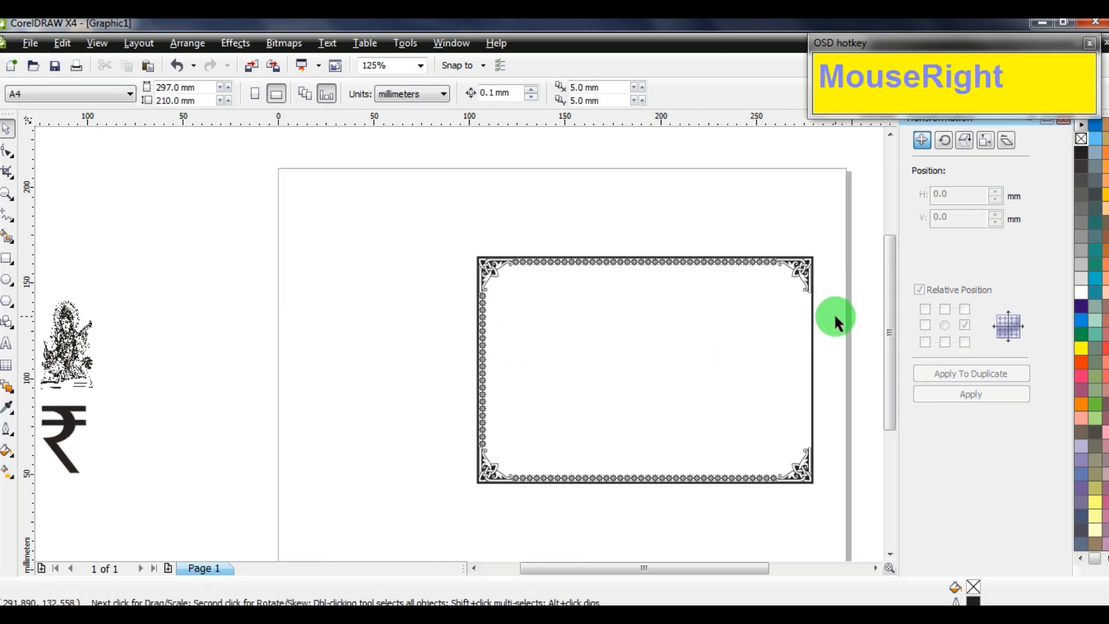
click(877, 421)
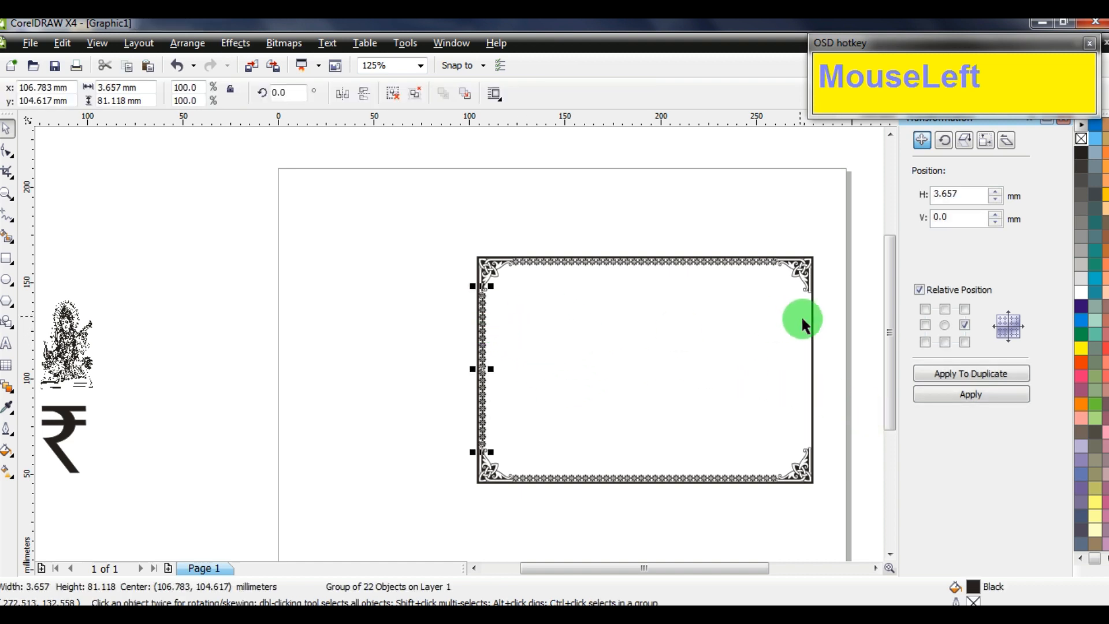
Align the pasted strip copy to the frame's right edge and nudge it slightly left
shift+click(812, 332)
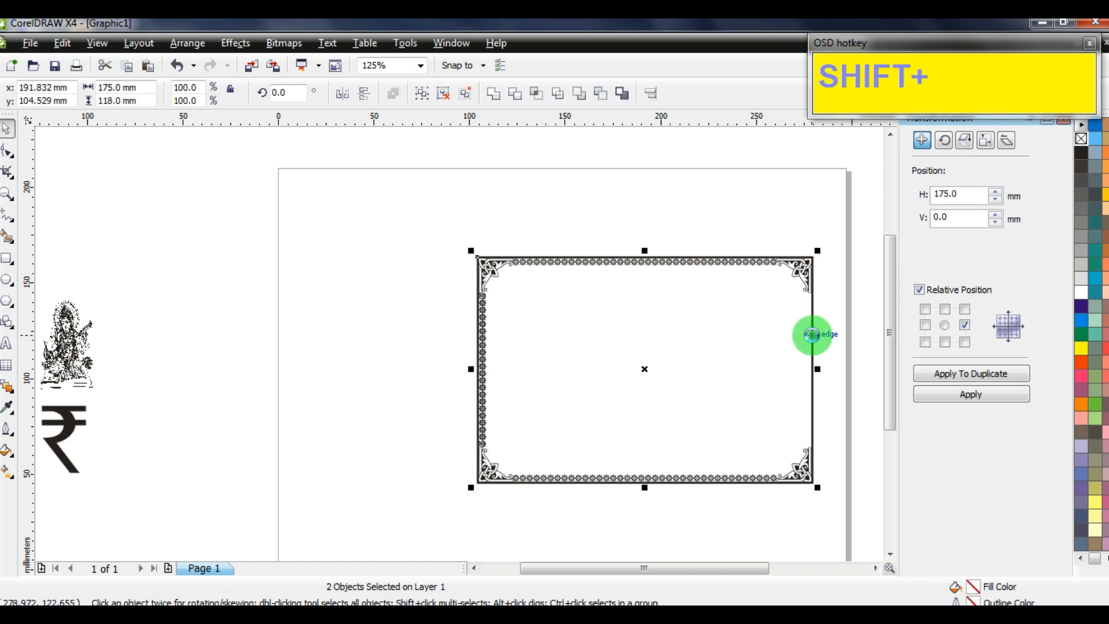
key(shift+r)
click(805, 295)
click(810, 313)
scroll(811, 334, up, 2)
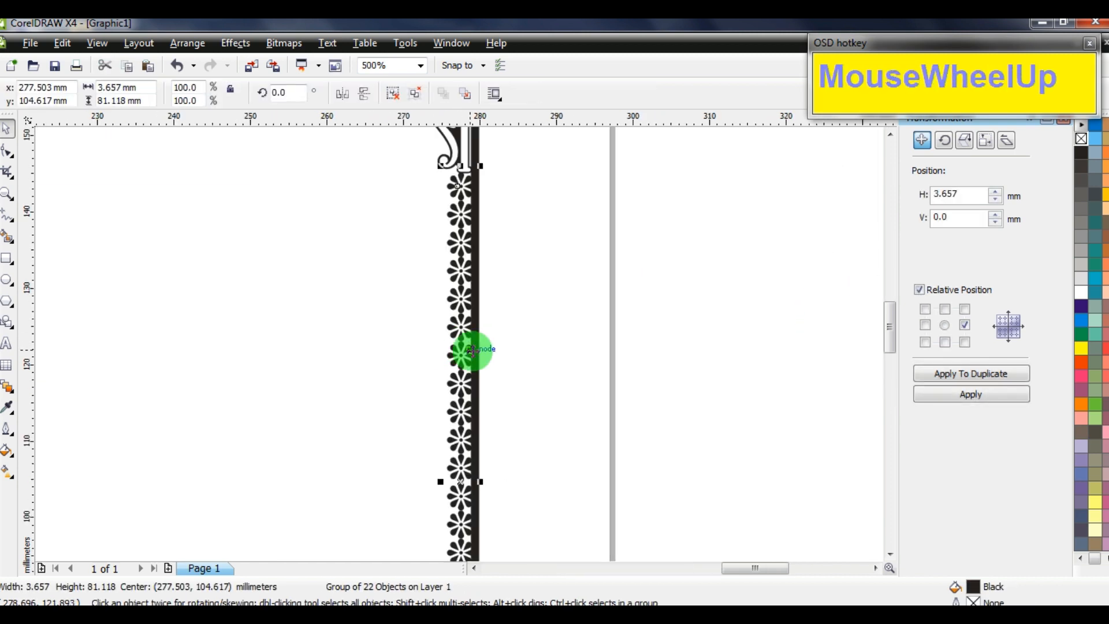
key(Left)
key(Left)
key(Left)
key(Left)
key(Left)
key(Left)
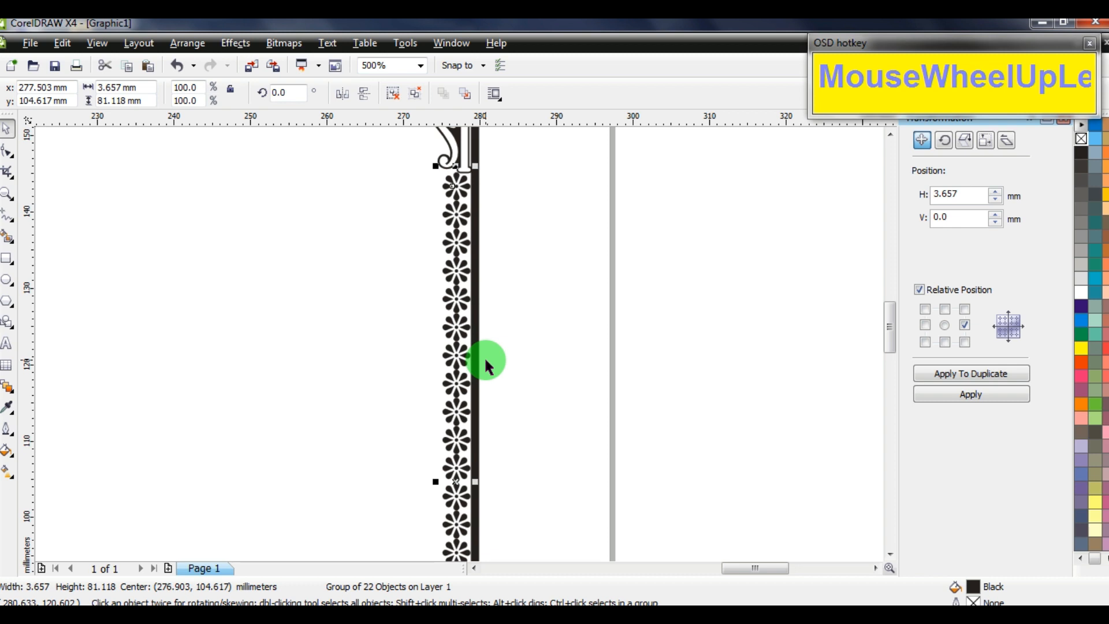
click(545, 338)
Group all seven border pieces into one frame and move it up and right
scroll(458, 341, down, 3)
scroll(148, 371, up, 3)
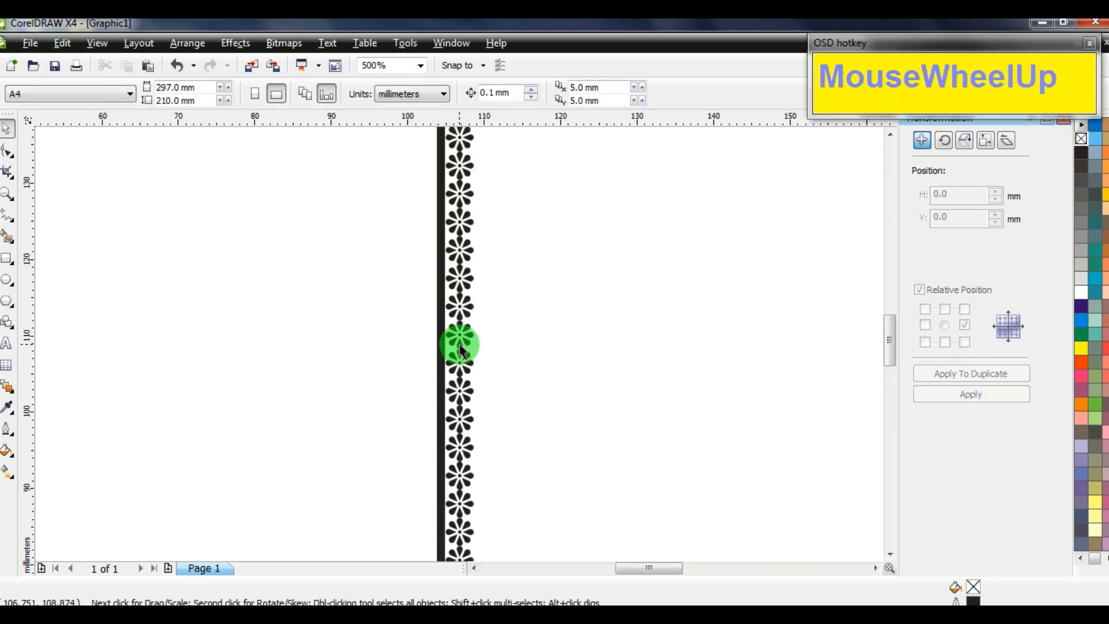
scroll(462, 350, down, 3)
scroll(458, 341, up, 3)
scroll(462, 349, down, 3)
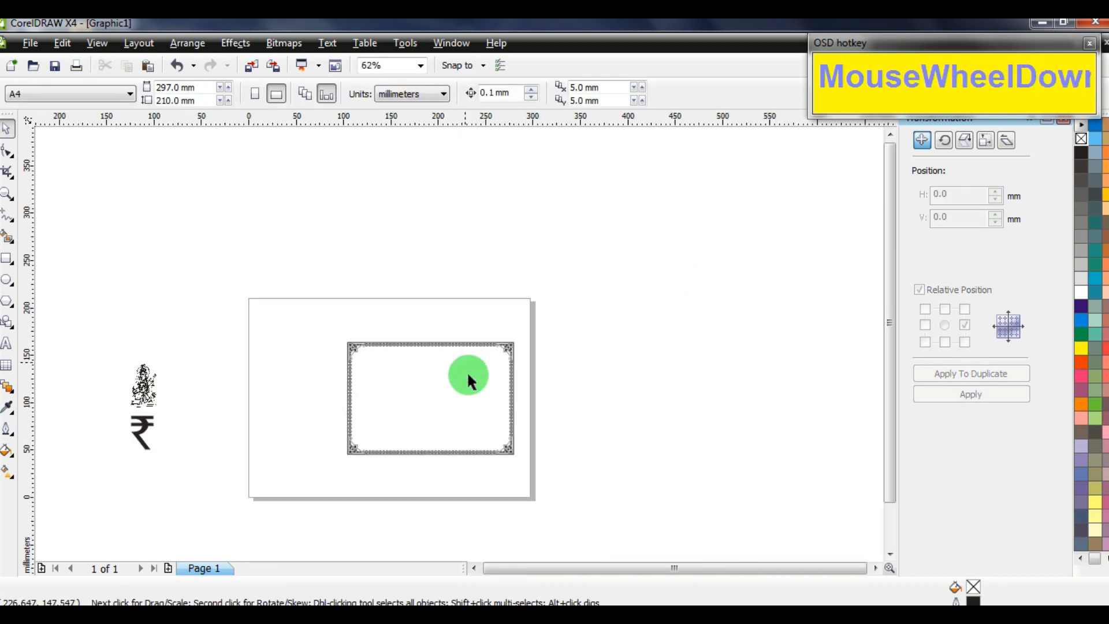
scroll(459, 346, up, 2)
scroll(459, 349, down, 2)
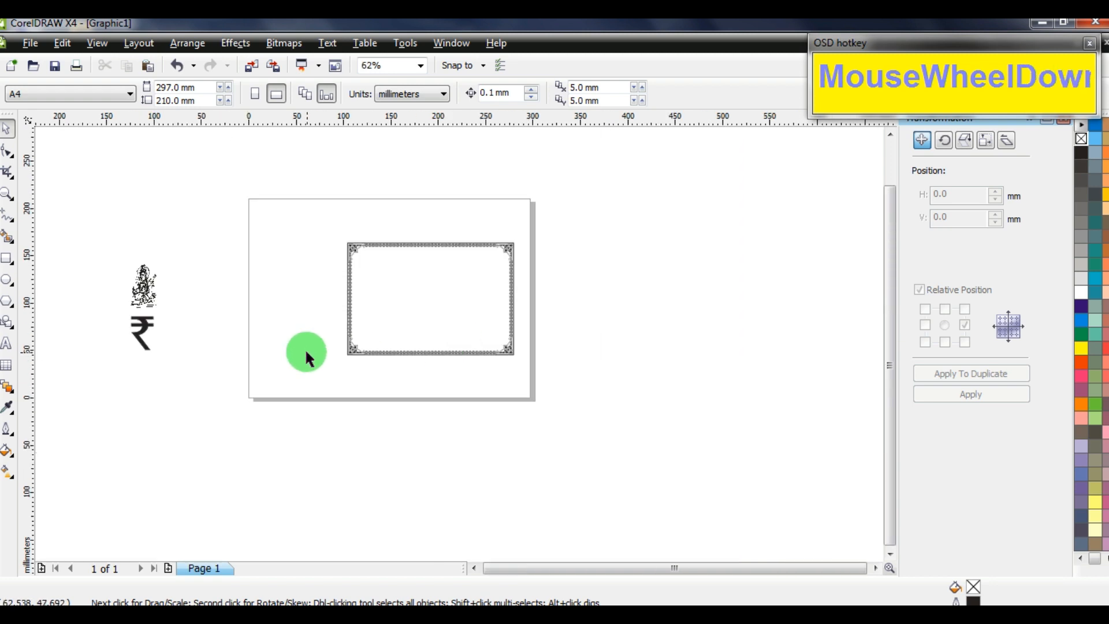
scroll(362, 343, up, 3)
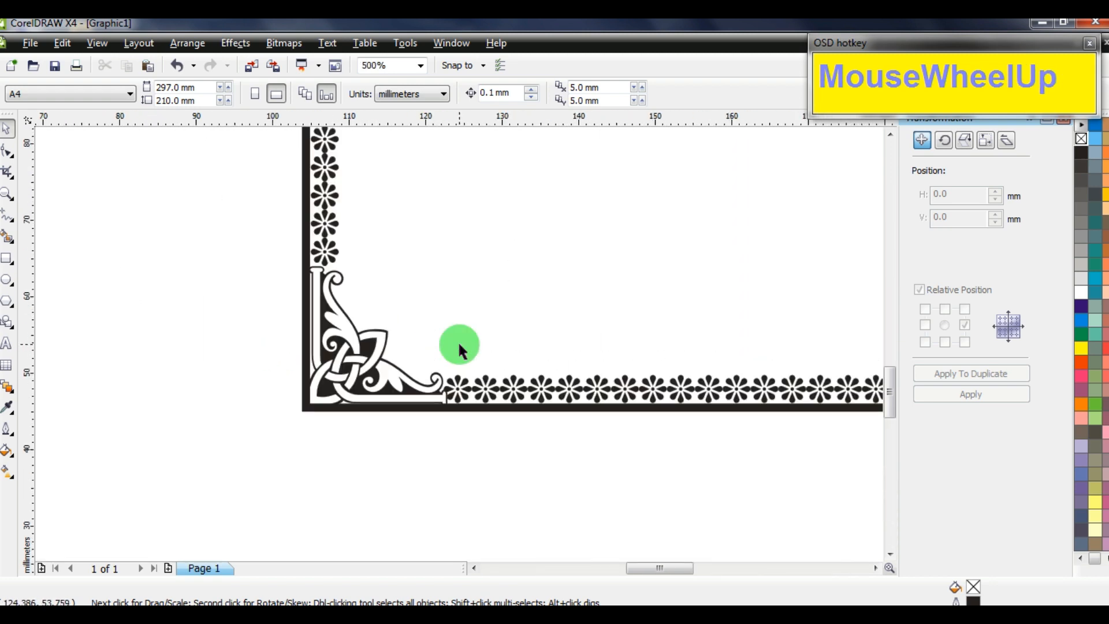
scroll(459, 347, down, 5)
scroll(470, 329, up, 5)
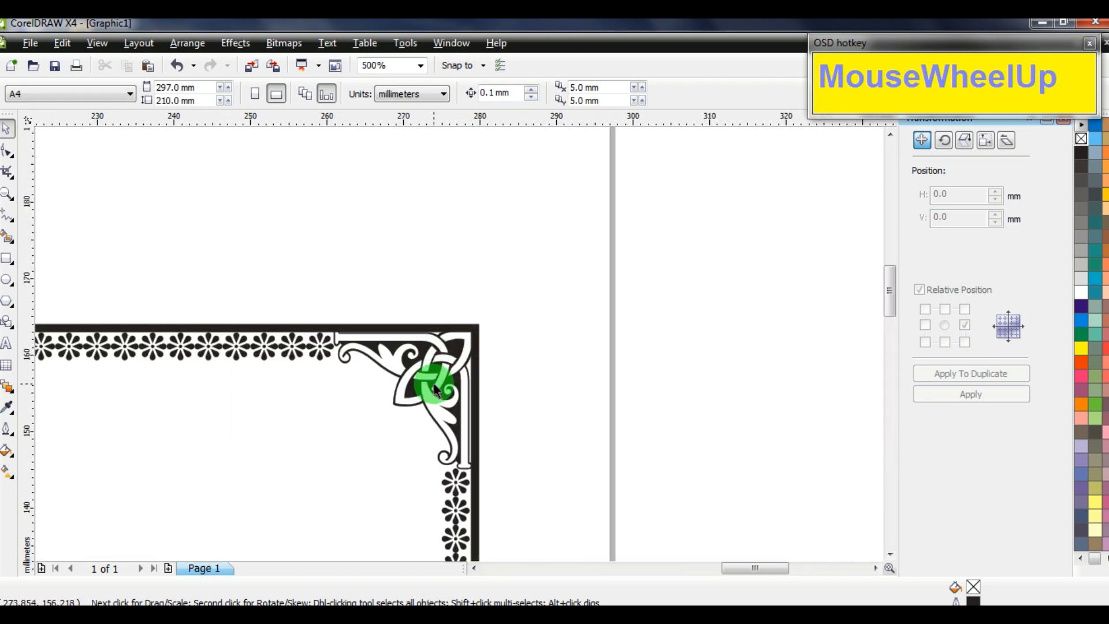
scroll(458, 341, down, 4)
scroll(313, 235, up, 2)
drag(186, 173, 639, 508)
key(ctrl+g)
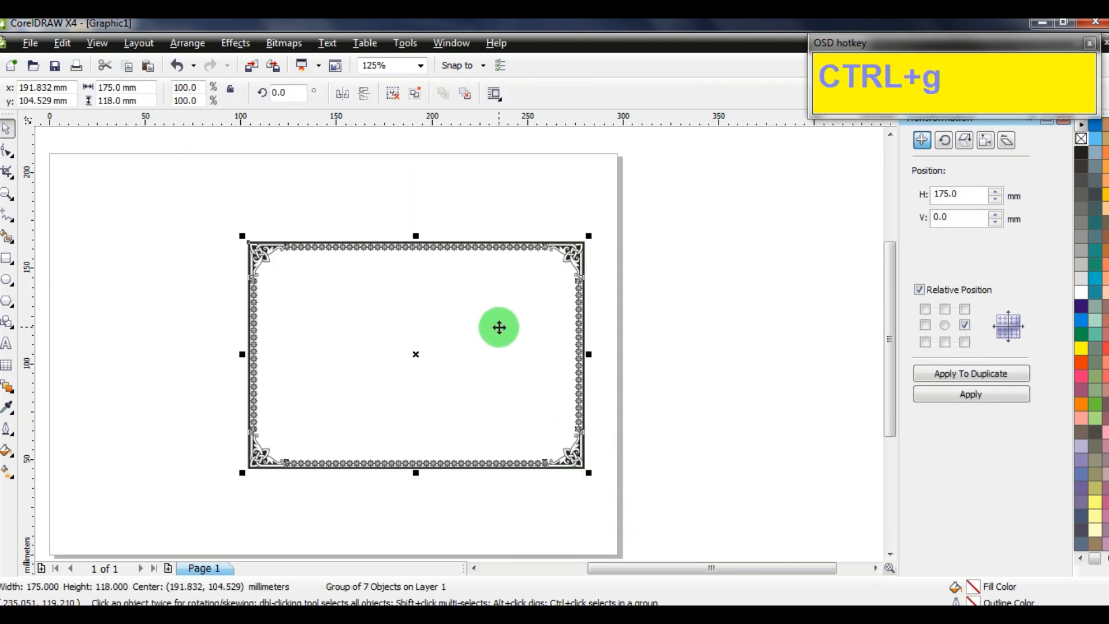
drag(497, 327, 515, 284)
click(588, 544)
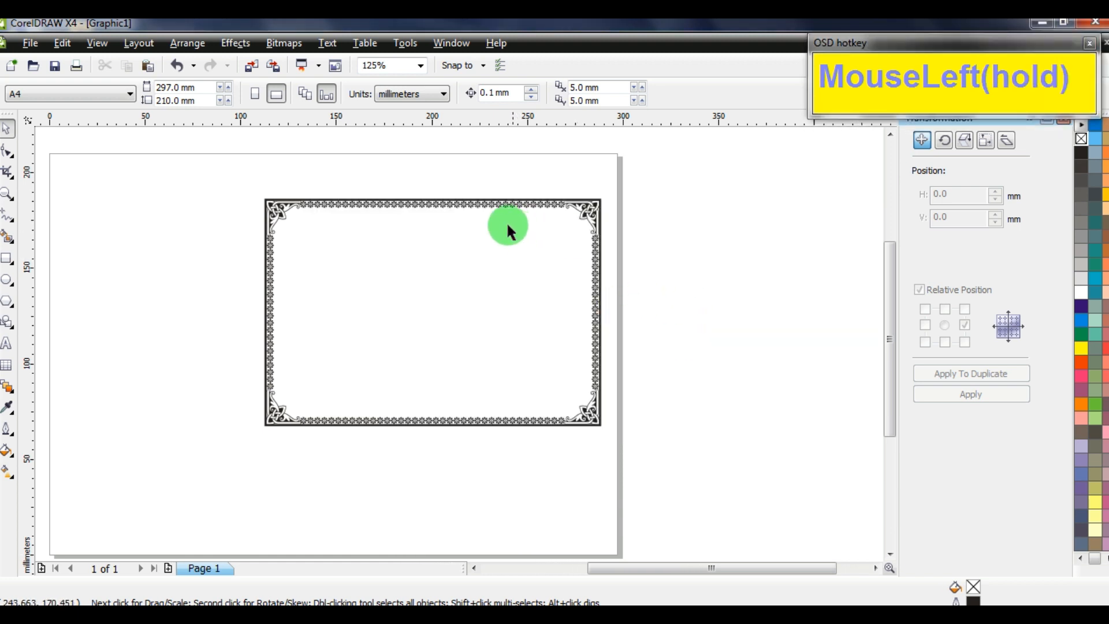
scroll(461, 348, up, 2)
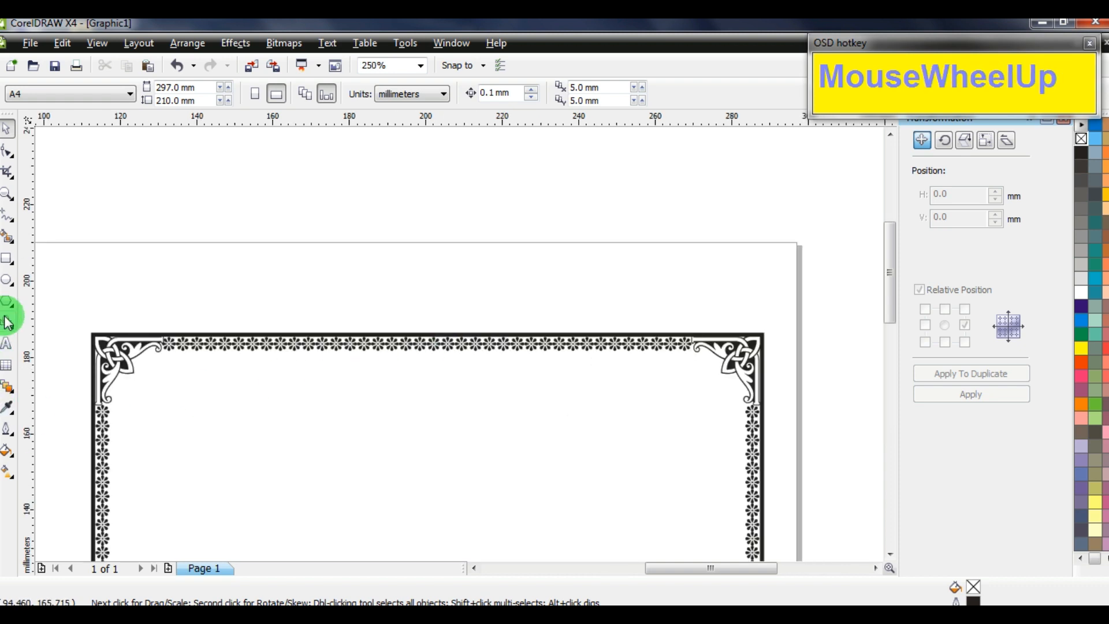
click(7, 342)
Add the label 'নং -' in STM-BNT-Arjun, 16 pt bold, at the border's top-left
click(150, 375)
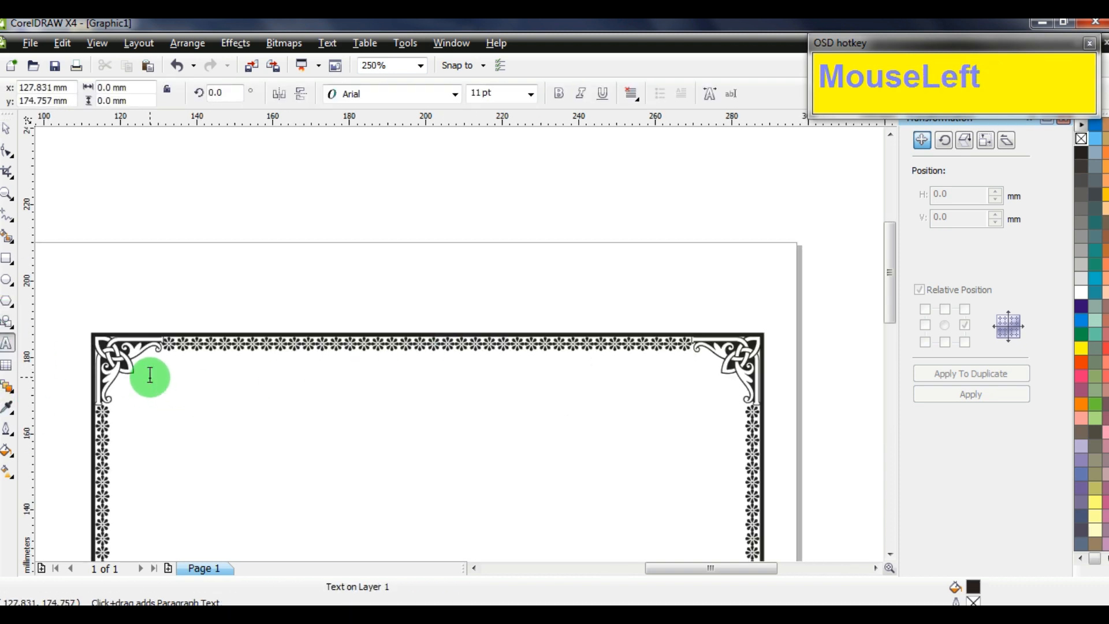
key(F5)
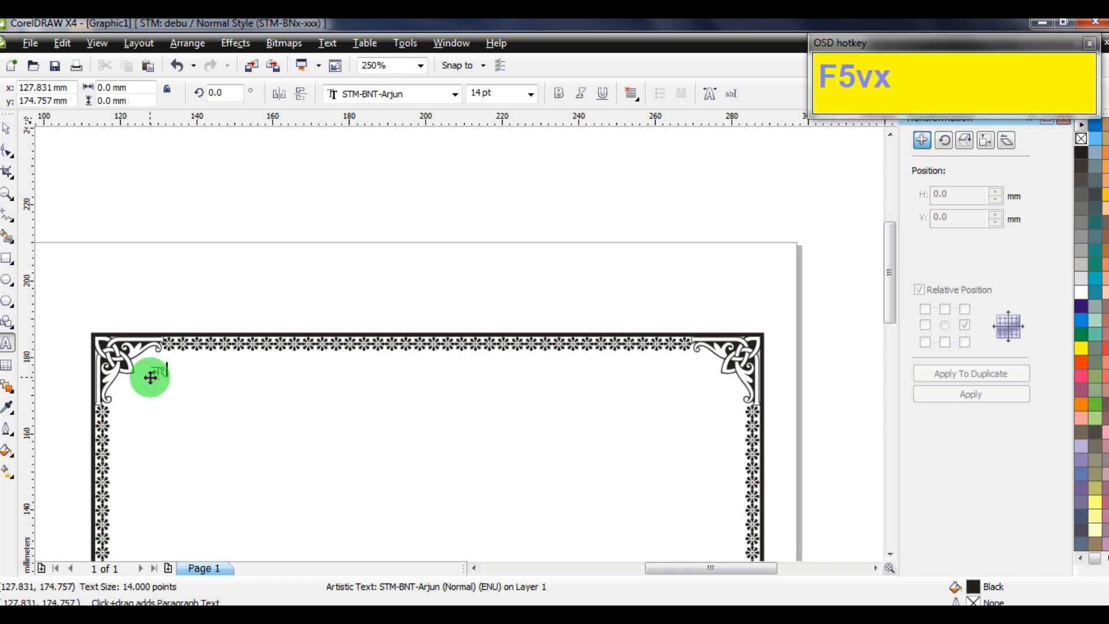
text(vx)
key(ctrl+a)
click(495, 94)
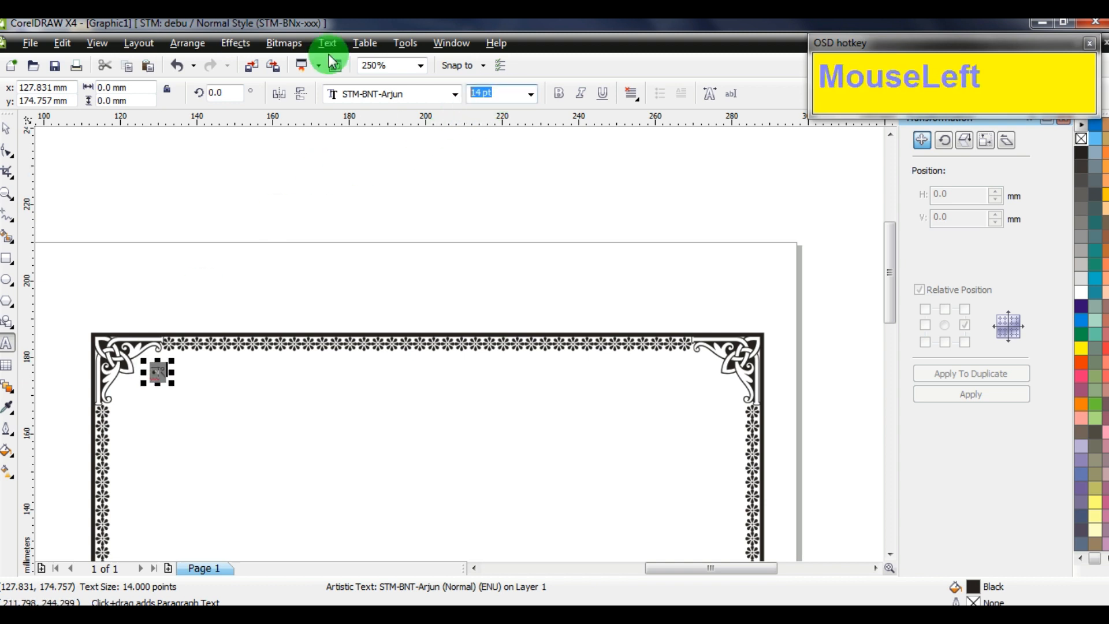
text(16)
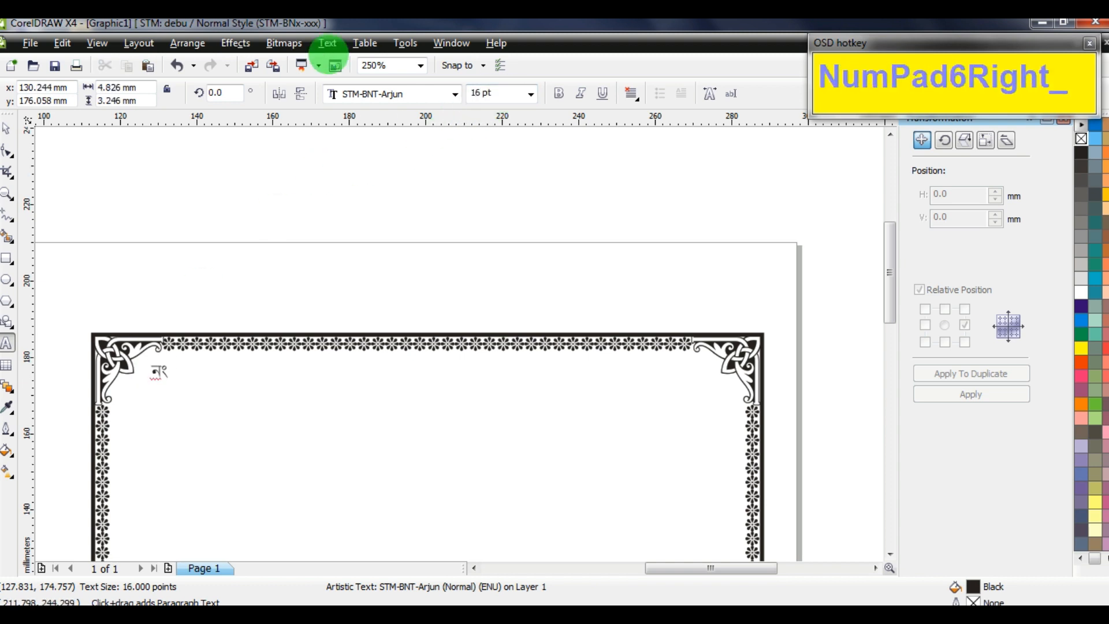
text(-)
key(ctrl+a)
click(559, 95)
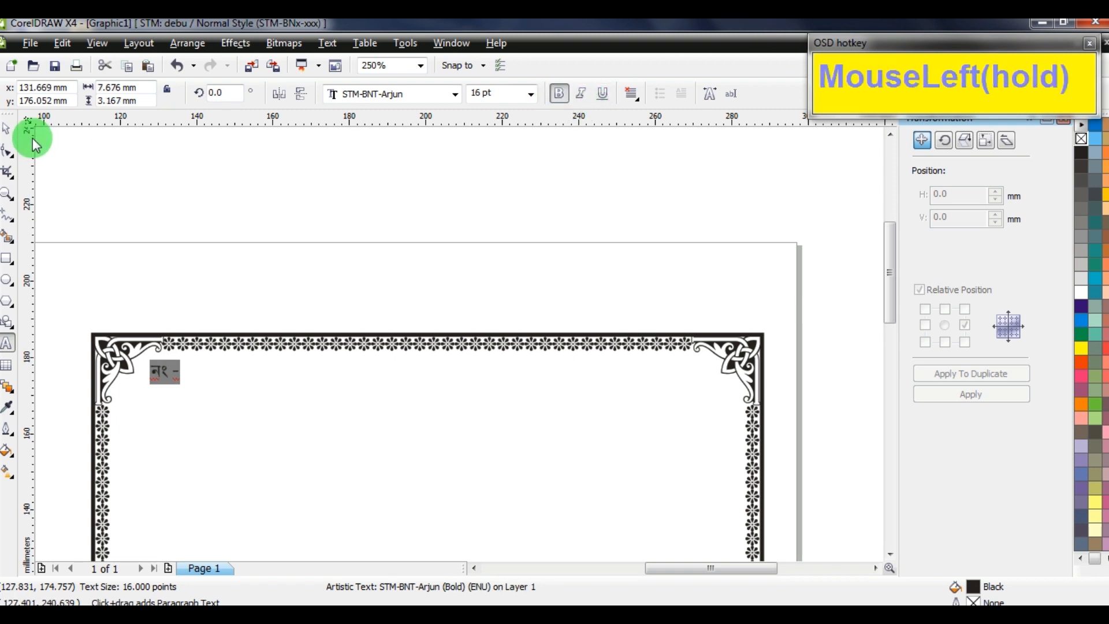
Duplicate the label to the middle and retype it as 'স্থাপিত - ১৯২৮'
click(7, 133)
drag(167, 366, 384, 369)
right_click(384, 370)
click(7, 343)
key(ctrl+a)
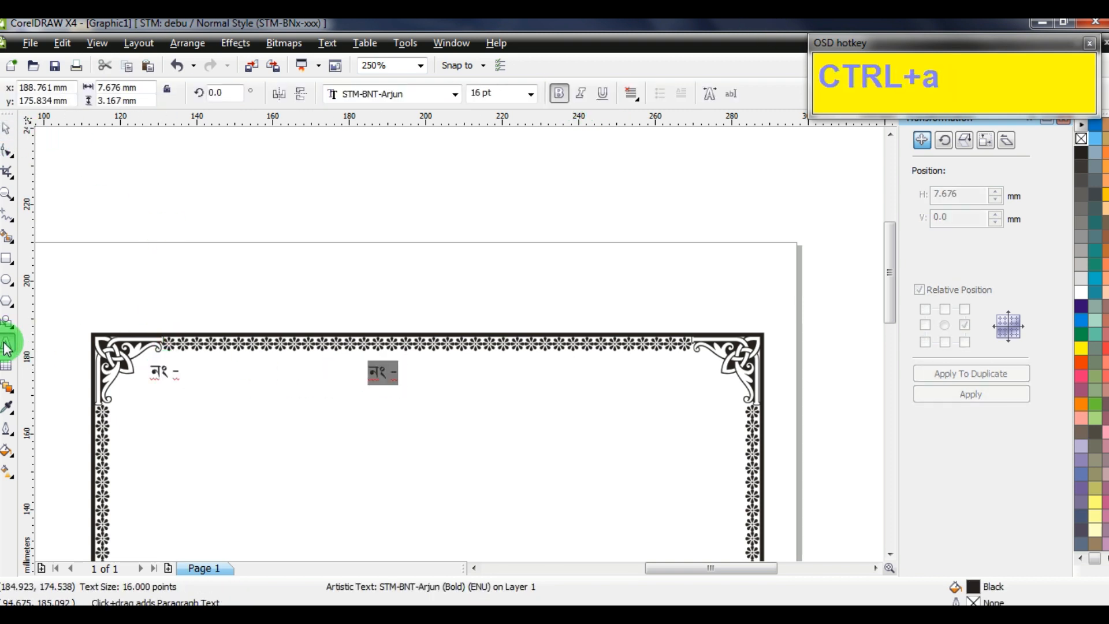
text(mnLe)
key(ctrl+a)
text(L)
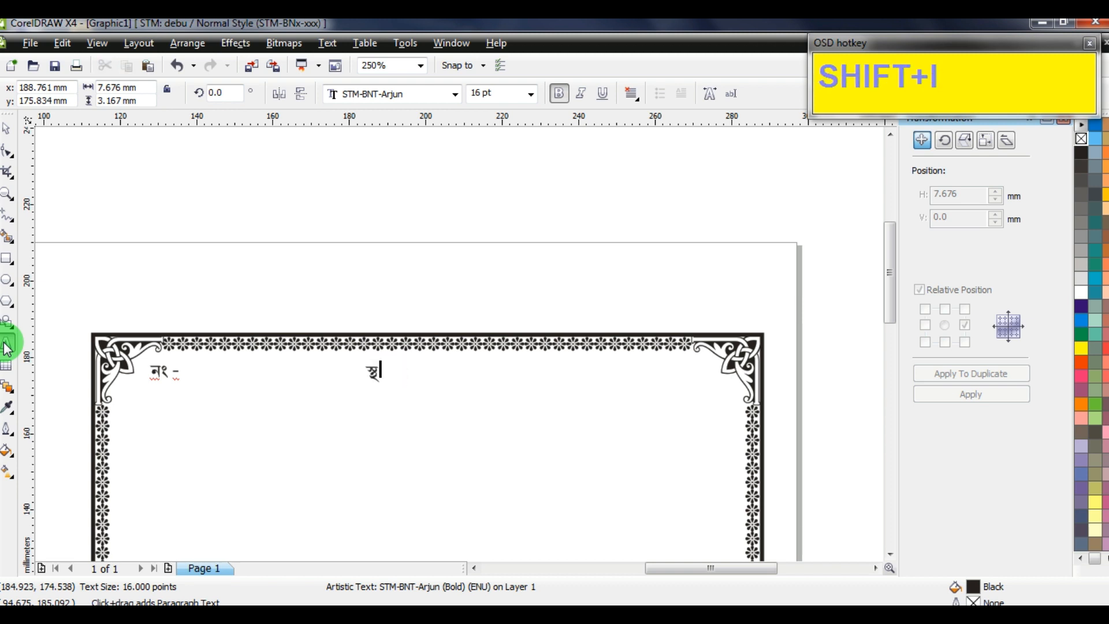
text( 1)
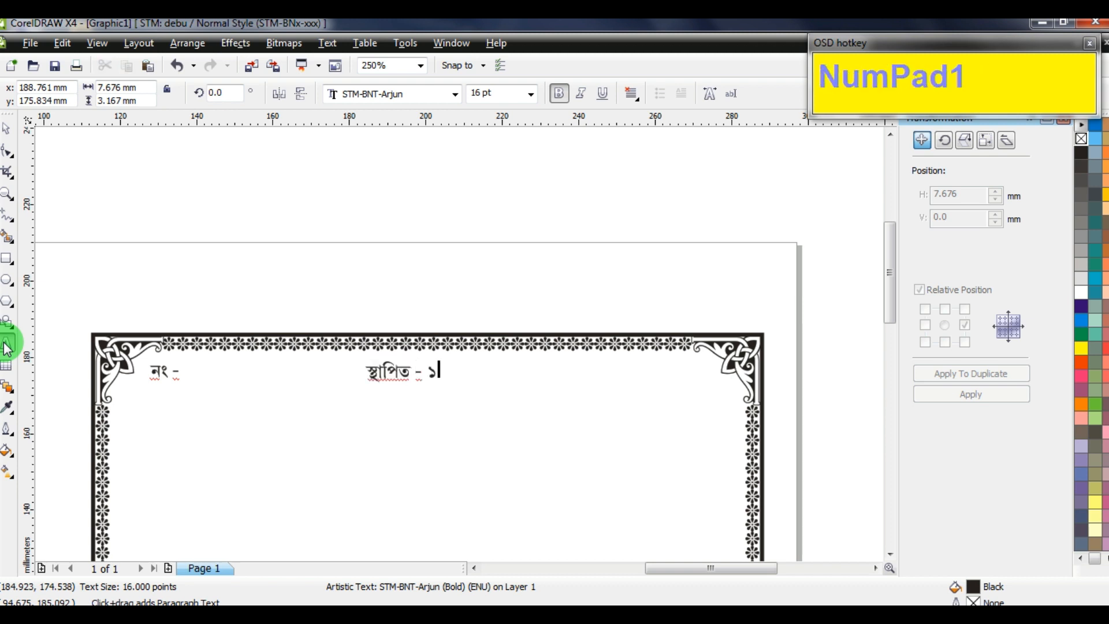
key(shift+Left)
key(shift+Left)
text(28)
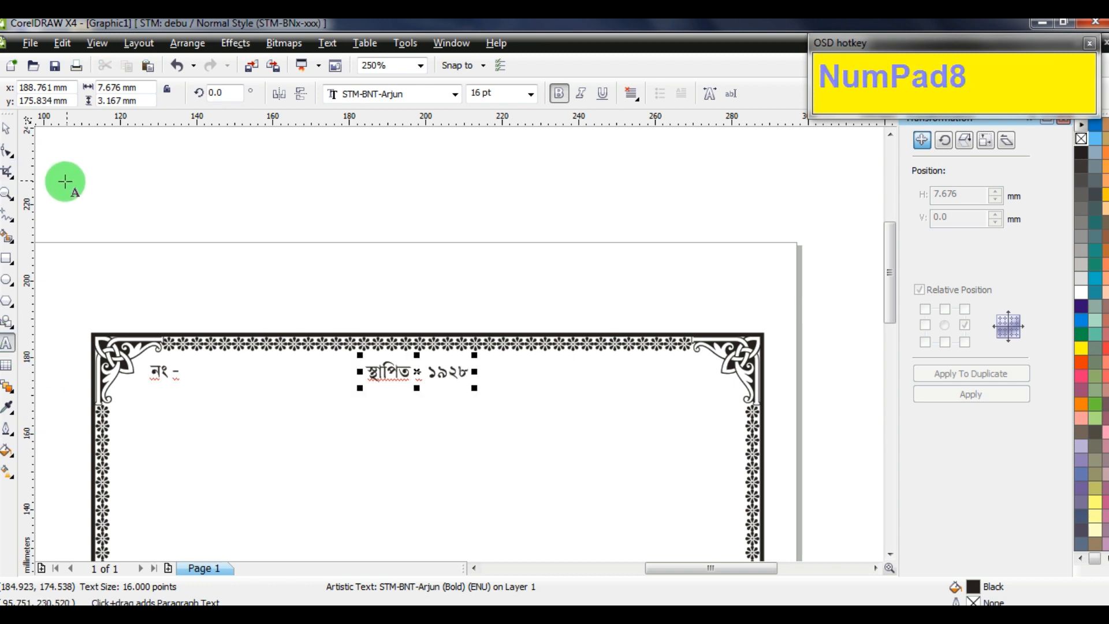
click(7, 128)
Place another copy near the right border and retype it as the dotted 'তাং' date line
drag(399, 372, 383, 376)
drag(384, 376, 618, 373)
right_click(618, 372)
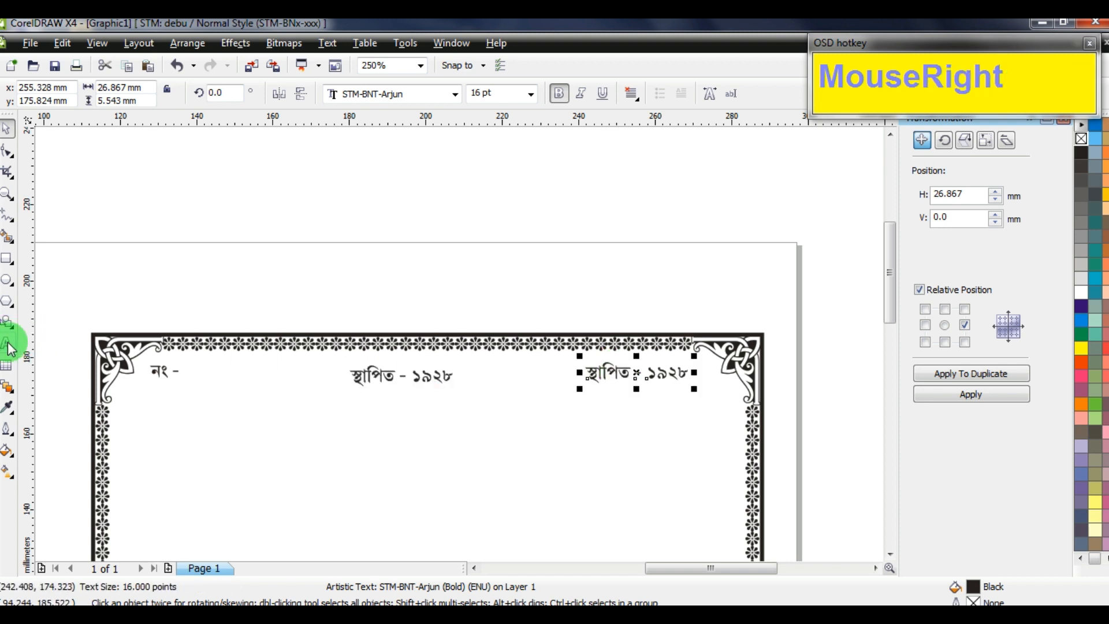
click(11, 347)
key(ctrl+a)
text(lex)
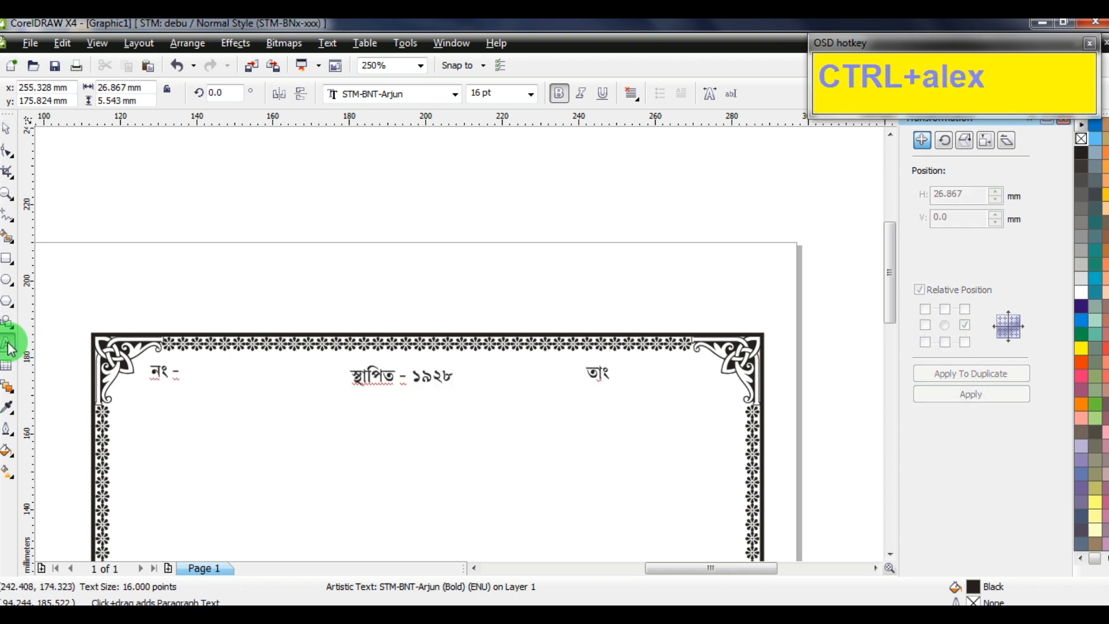
text(.)
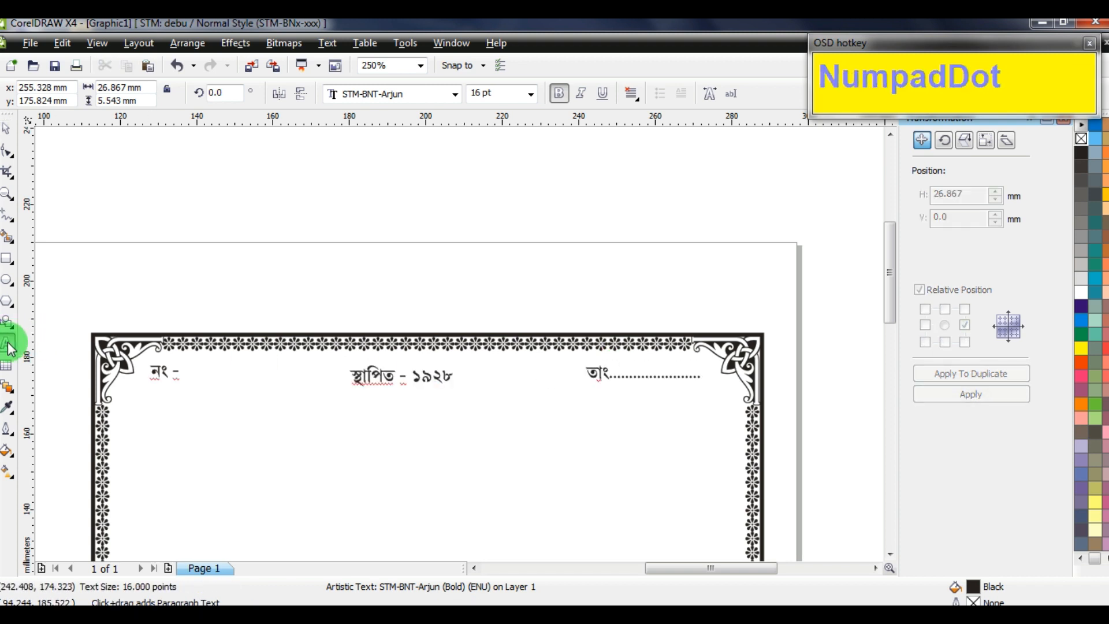
click(6, 137)
click(249, 157)
key(F5)
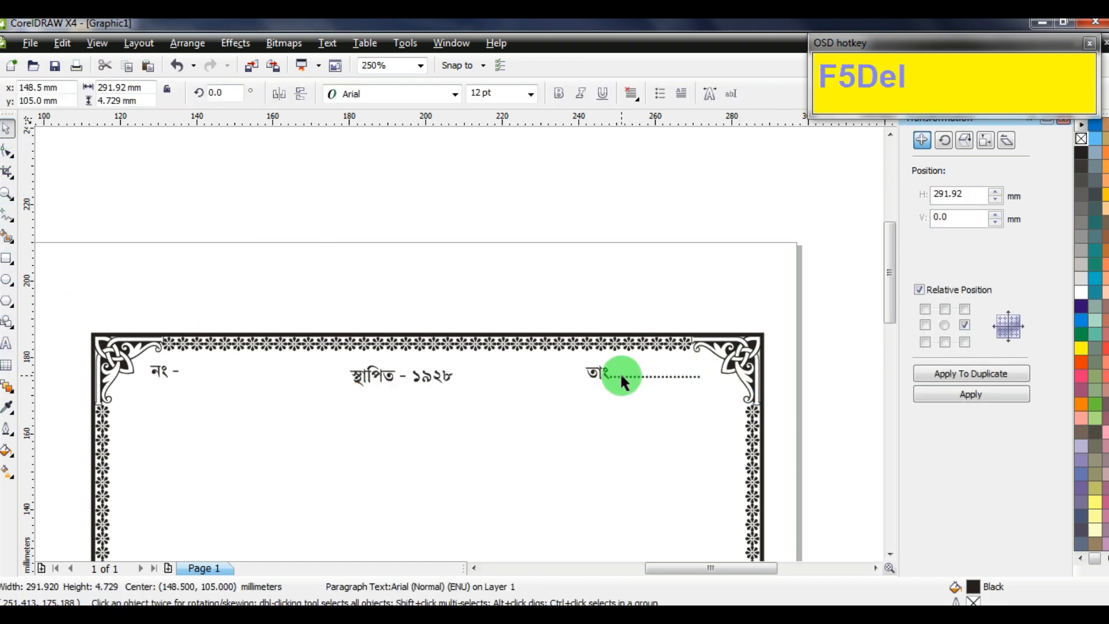
Align the three header labels on one horizontal line and nudge them right
click(621, 377)
shift+click(404, 377)
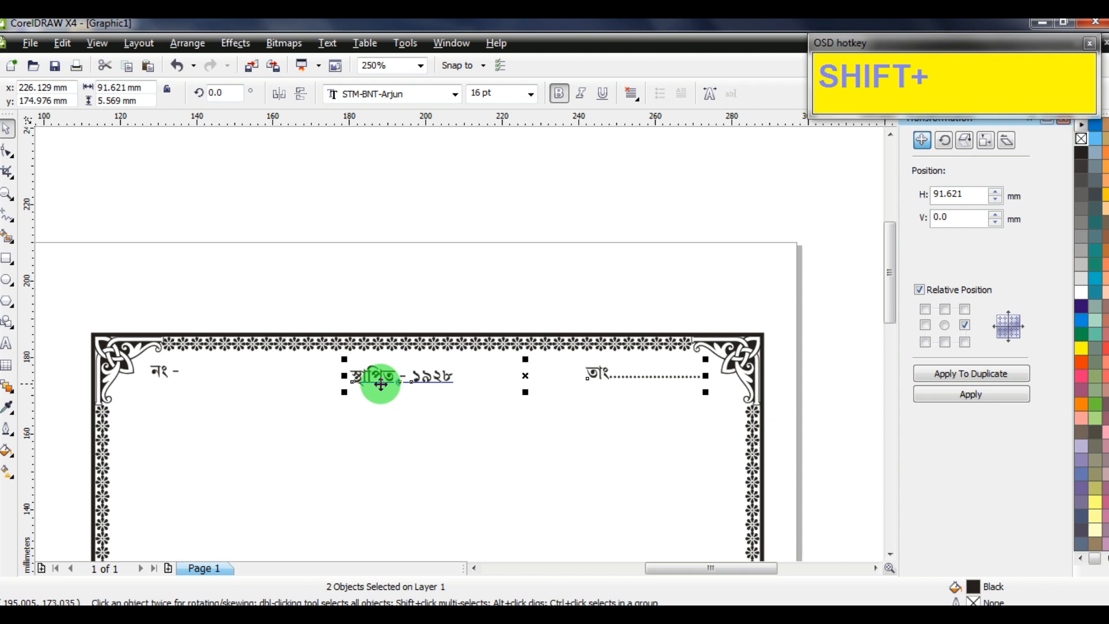
shift+click(156, 375)
key(shift+e)
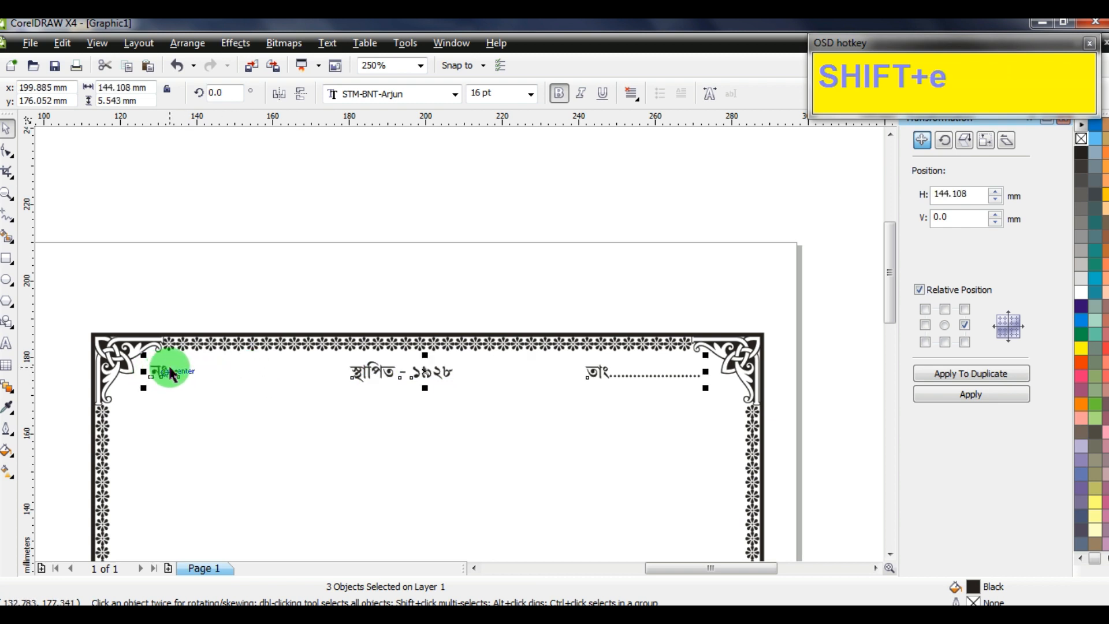
key(Right)
key(Right)
Centre the 'স্থাপিত - ১৯২৮' label horizontally within the border
click(421, 381)
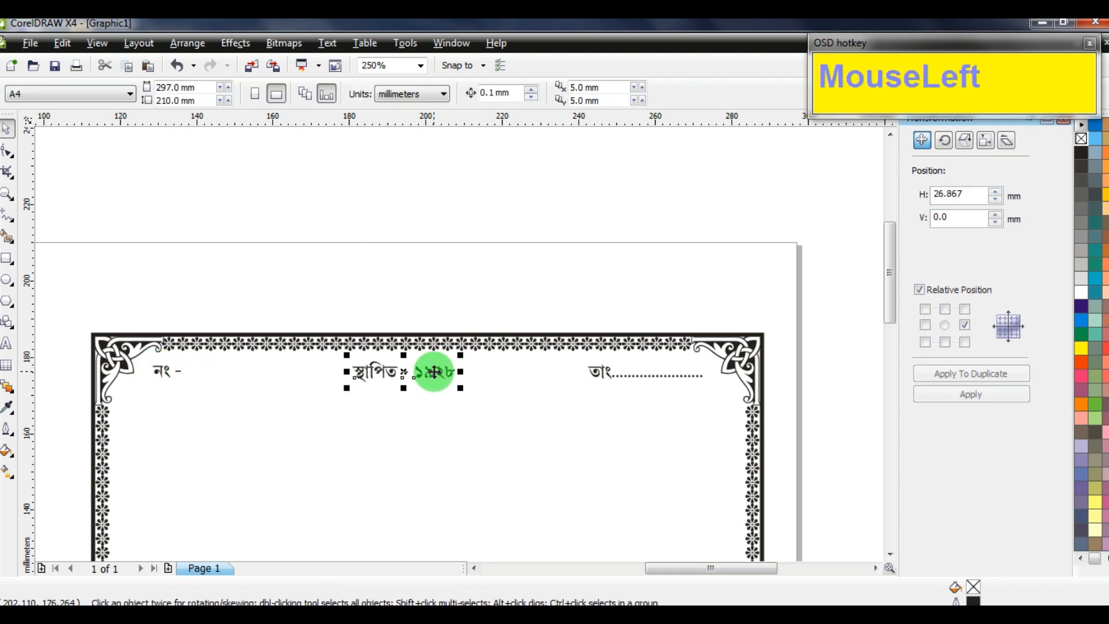
shift+click(461, 343)
key(c)
click(487, 268)
click(460, 371)
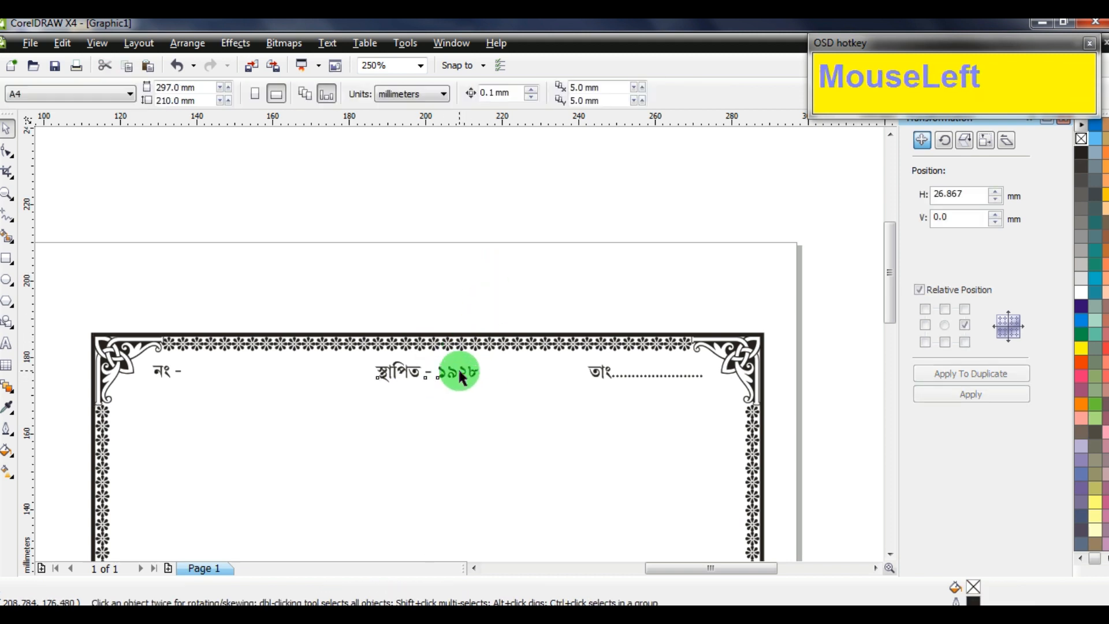
drag(739, 273, 153, 367)
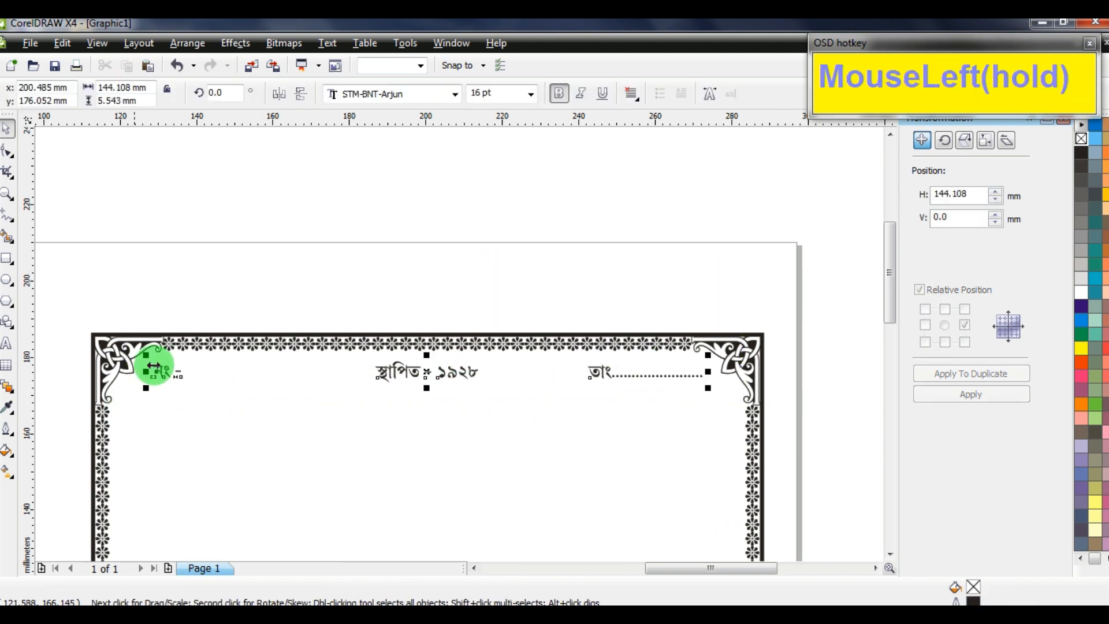
click(436, 287)
Drop a copy of the middle label below the header and retype it as 'বিদ্যাদেবীর'
drag(453, 370, 449, 409)
right_click(449, 409)
click(445, 277)
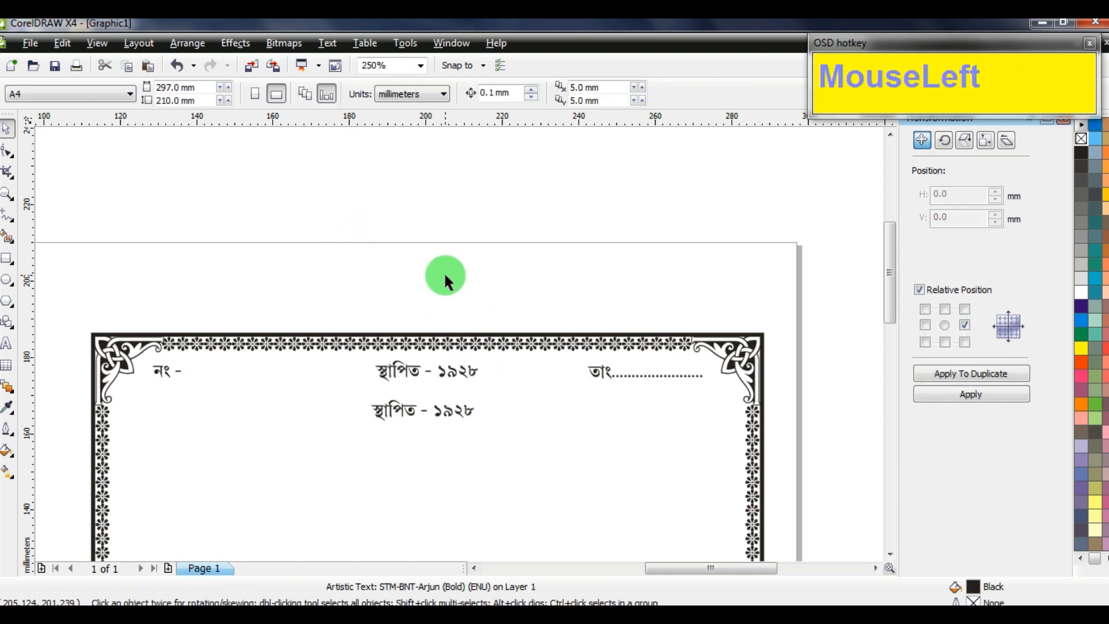
key(F5)
key(Delete)
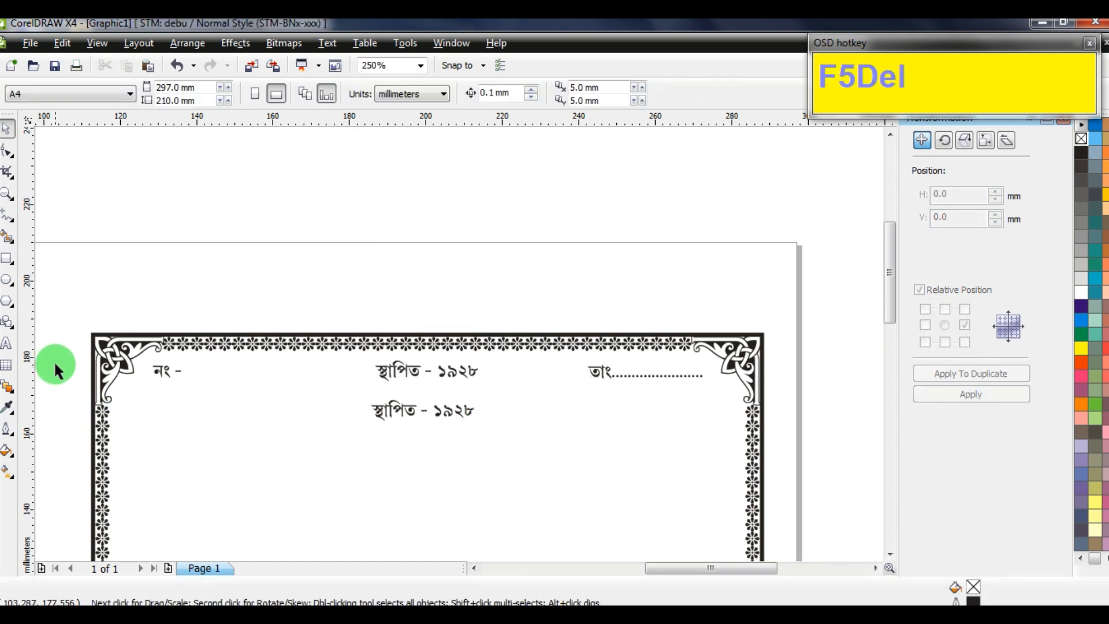
click(8, 345)
click(426, 410)
key(ctrl+a)
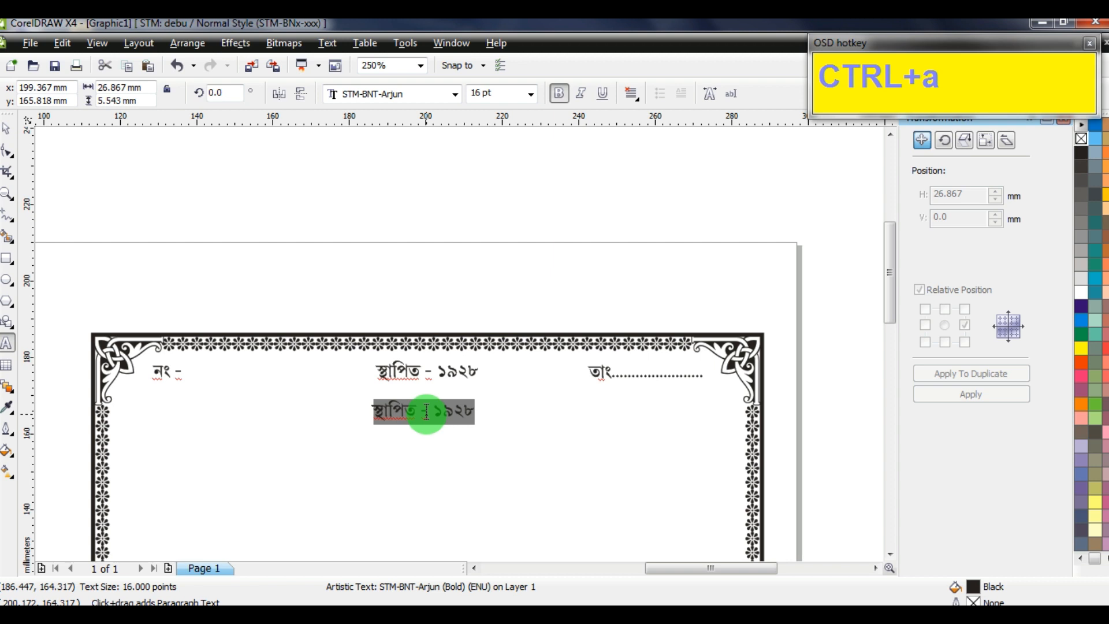
text(fyoae)
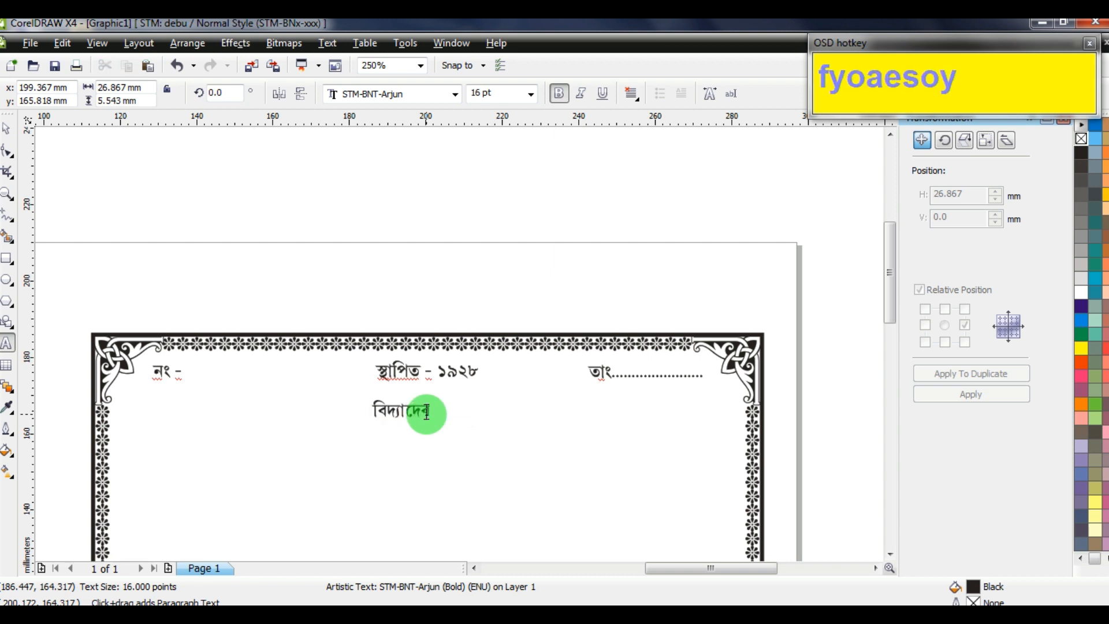
key(ctrl+space)
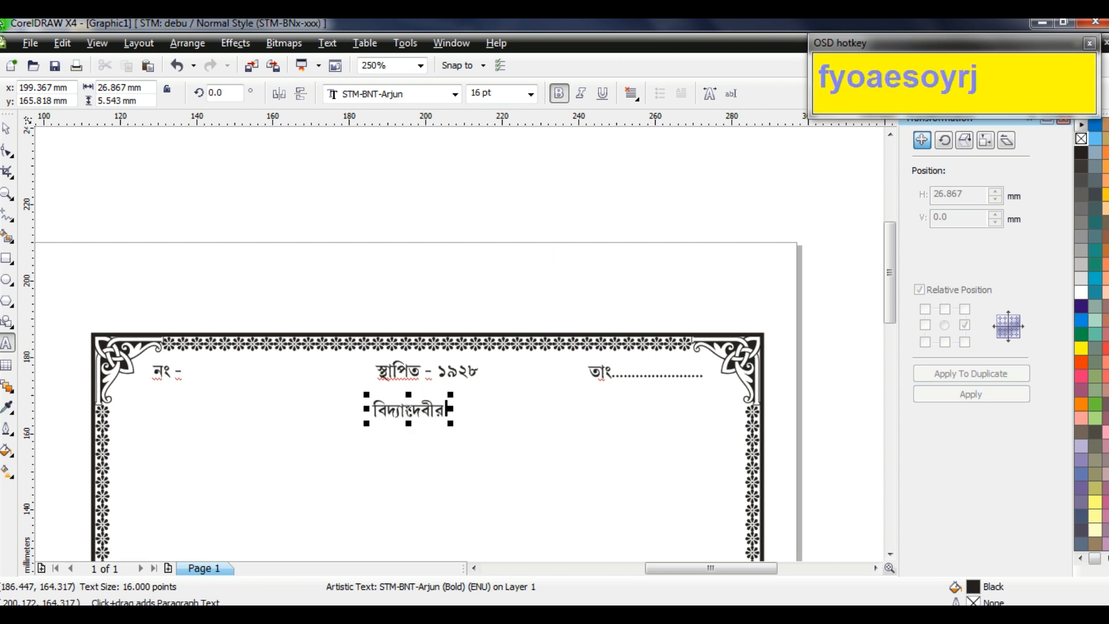
Complete 'বিদ্যাদেবীর আরাধনায়', then add the organiser line 'পরিচালনায় ঃ আলমবাজার ব্যায়াম সমিতি' and the venue address line
scroll(459, 480, up, 1)
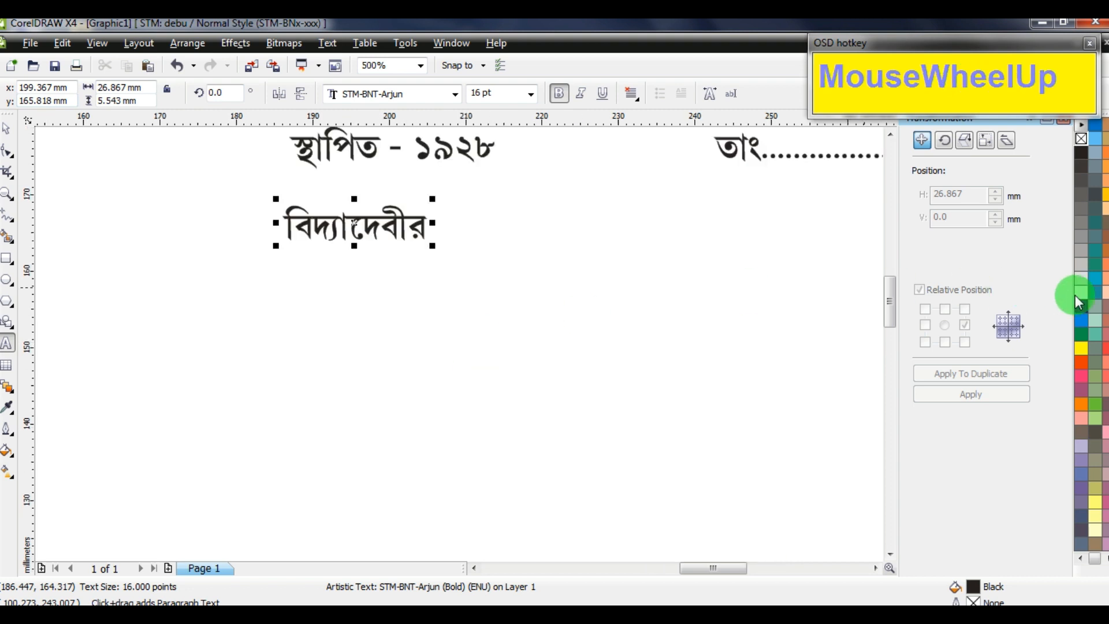
text(আরা)
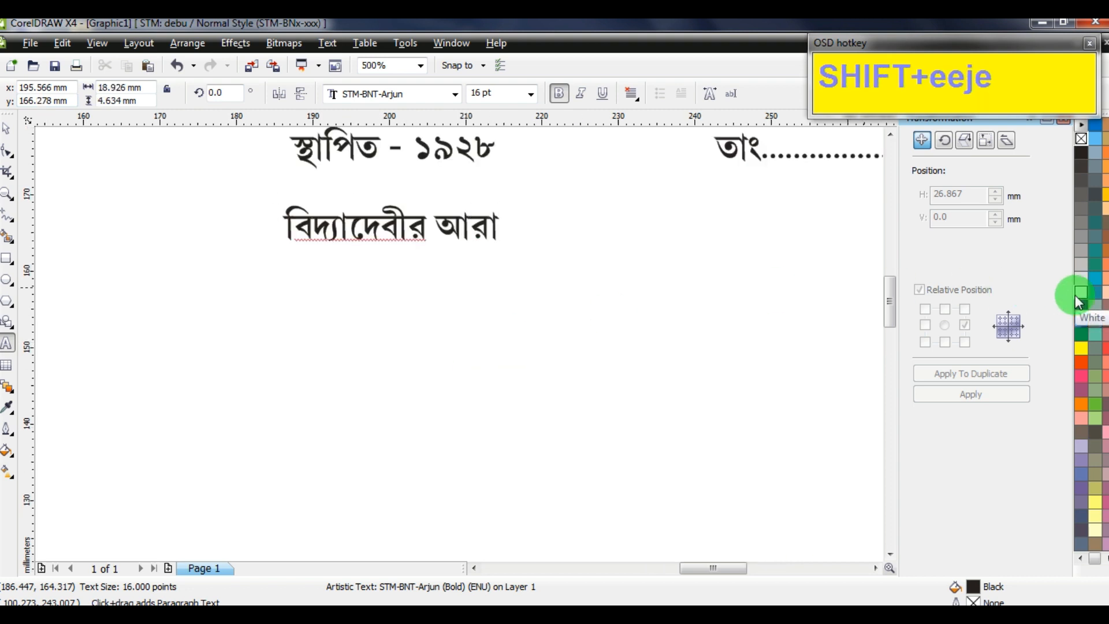
text(ধনায়)
key(Return)
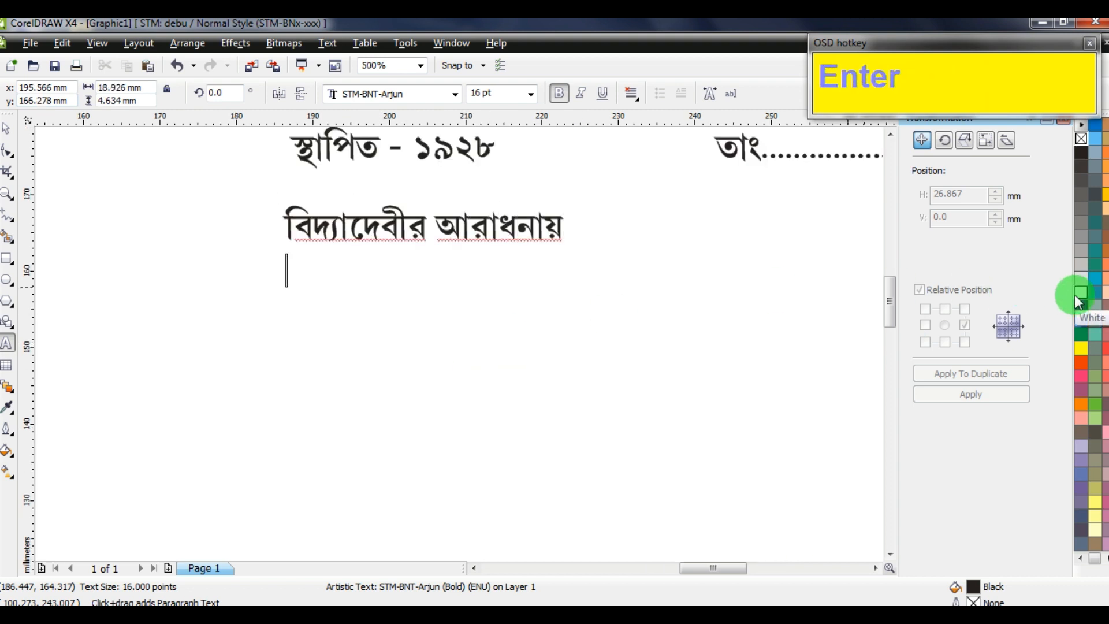
text(পরিচালনায়)
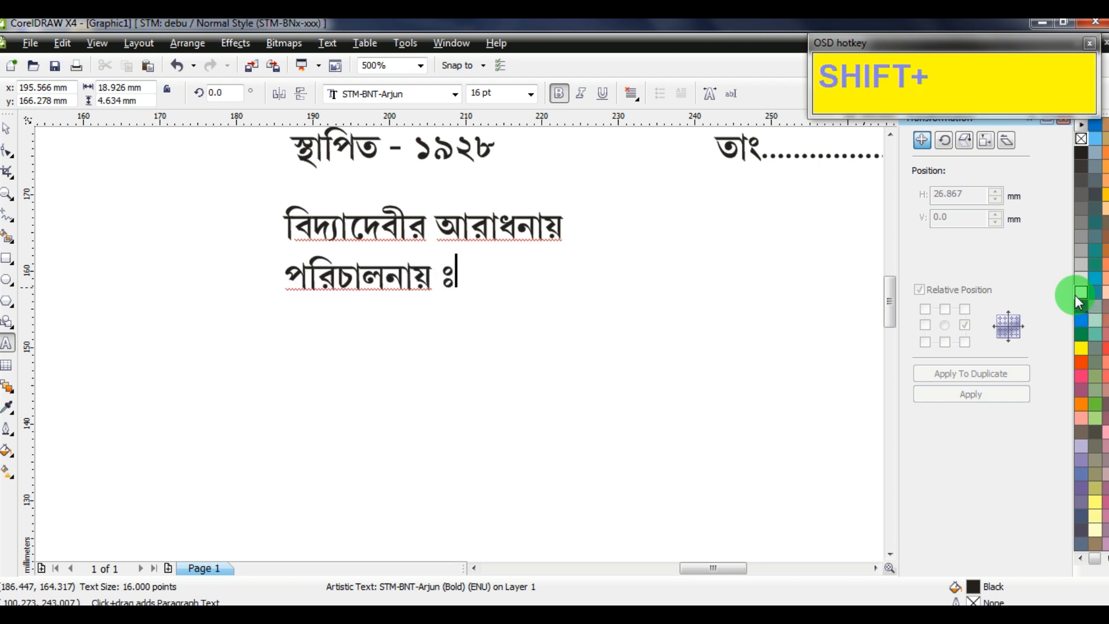
text( ঃ আলমবাজার)
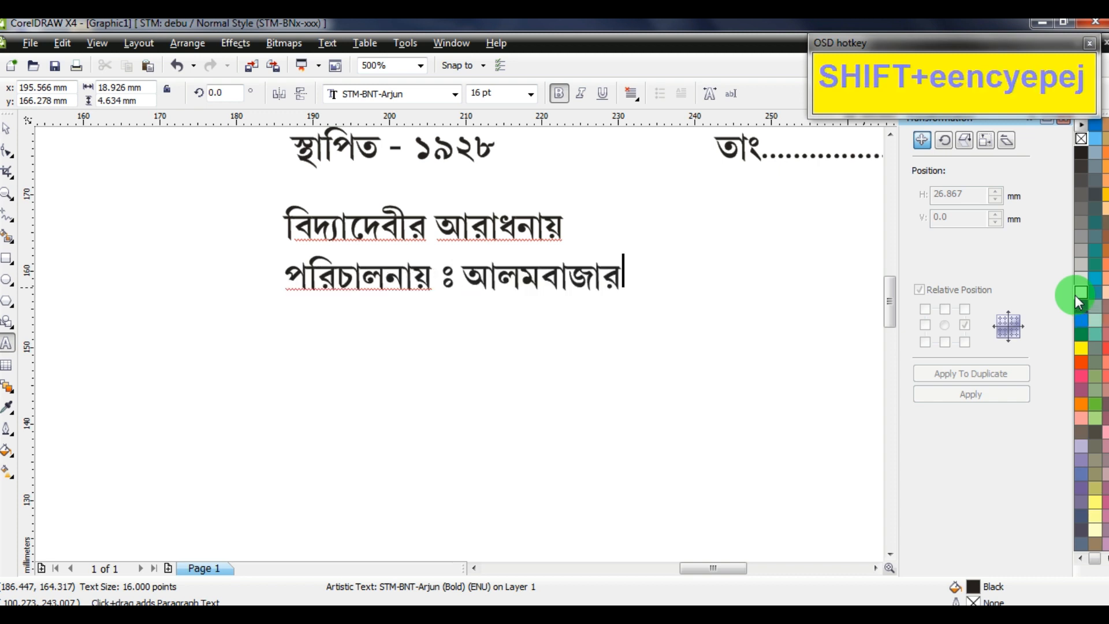
text( ব্যায়াম সমিতি)
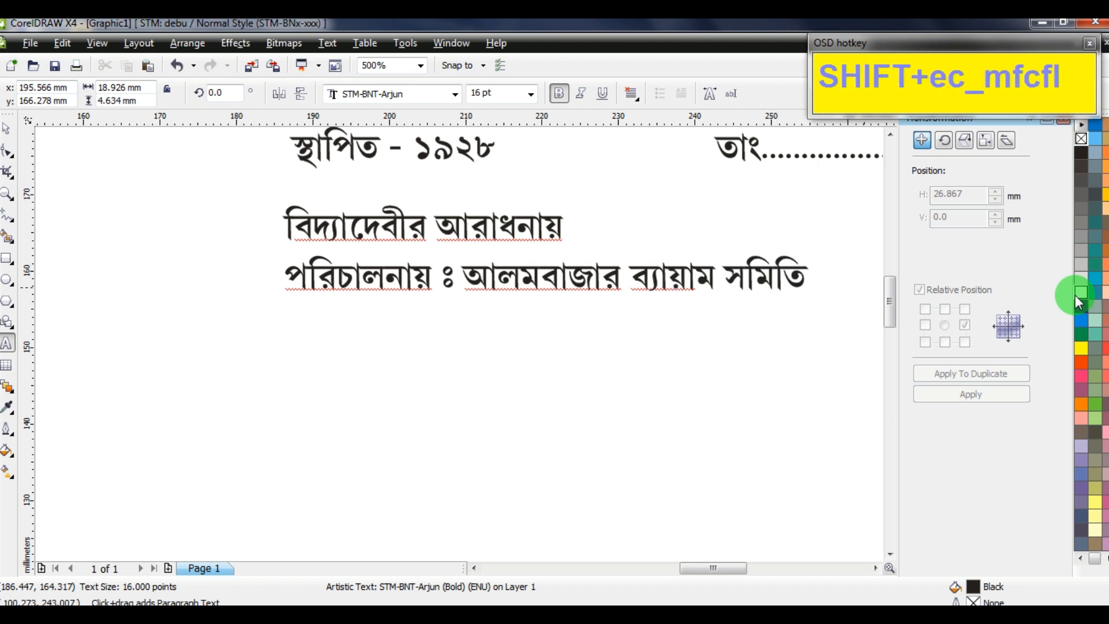
key(Return)
text(স্থা)
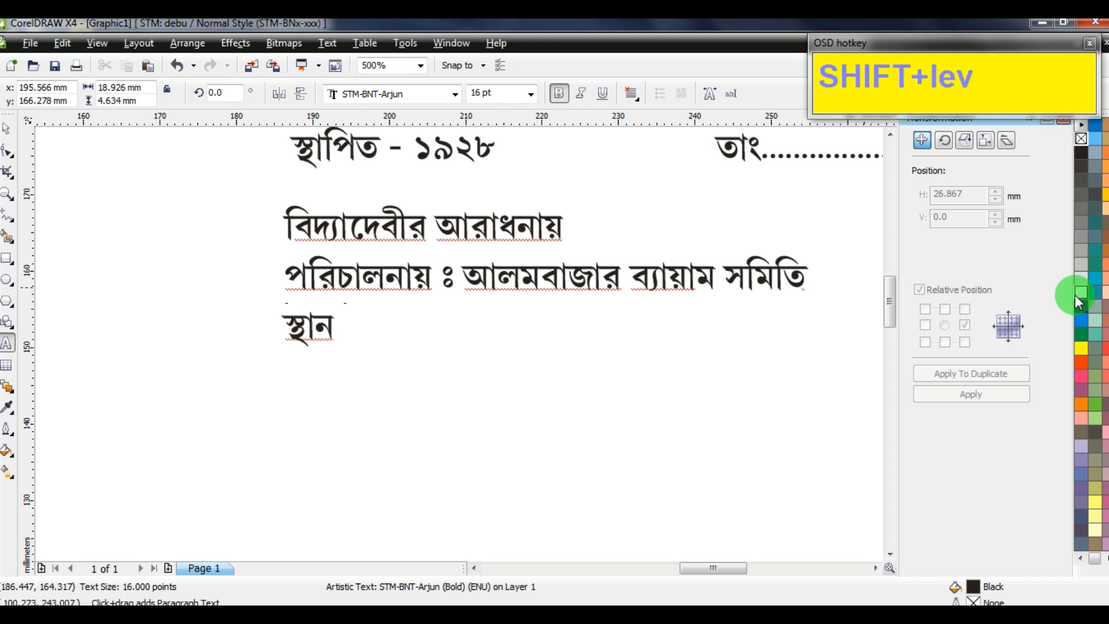
text(ন ঃ-)
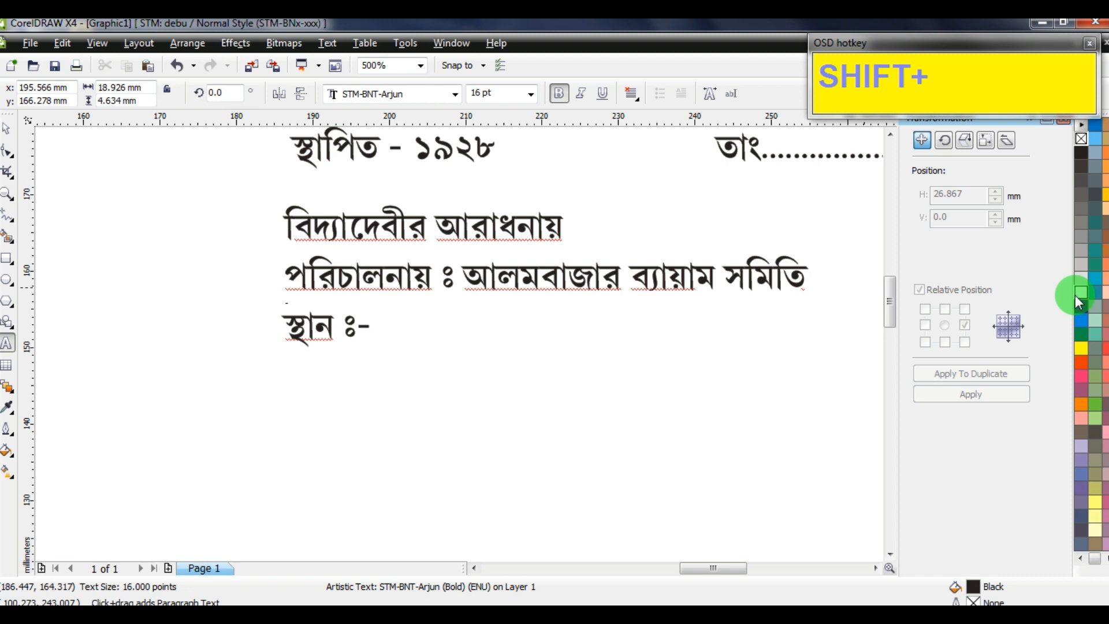
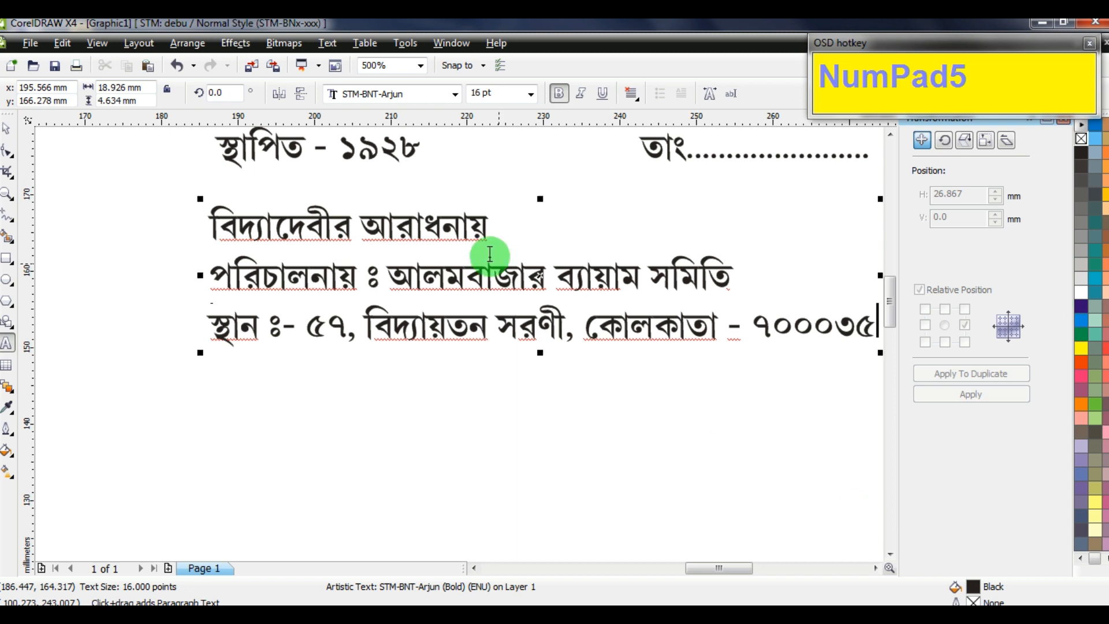
Make the organiser and address lines non-bold and move them into a separate, lower text block
shift+click(211, 276)
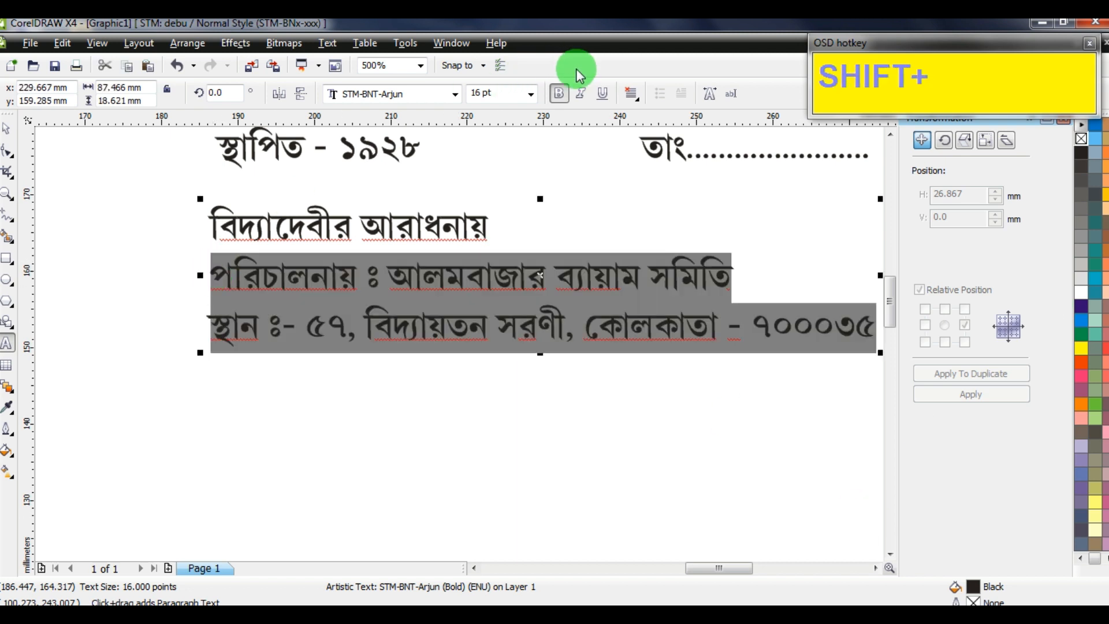
click(558, 93)
key(ctrl+x)
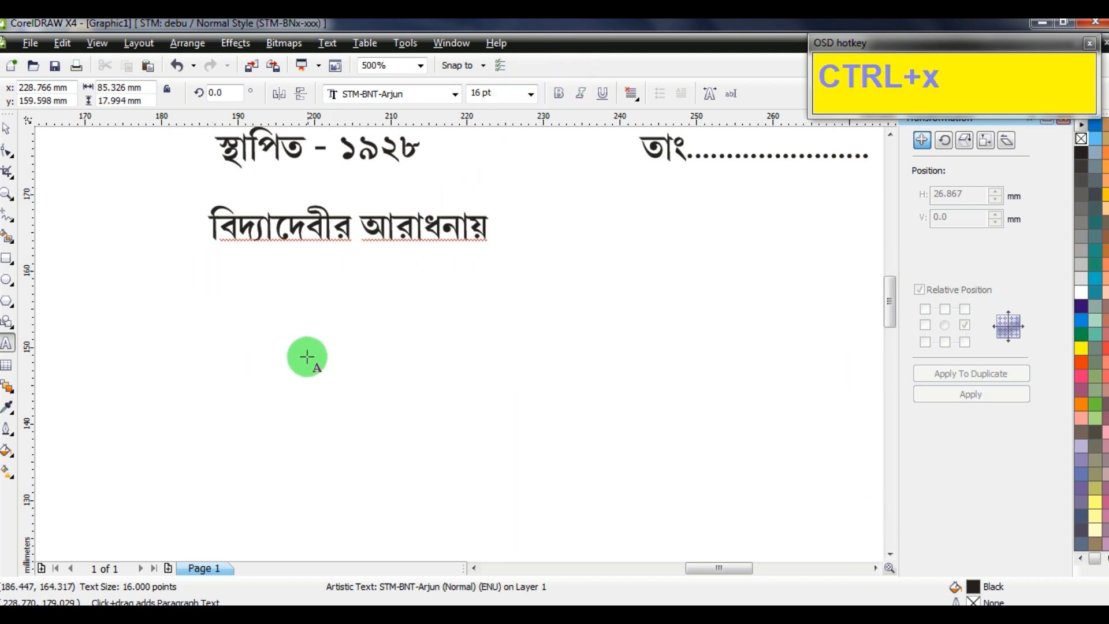
click(241, 434)
key(ctrl+v)
scroll(442, 315, down, 2)
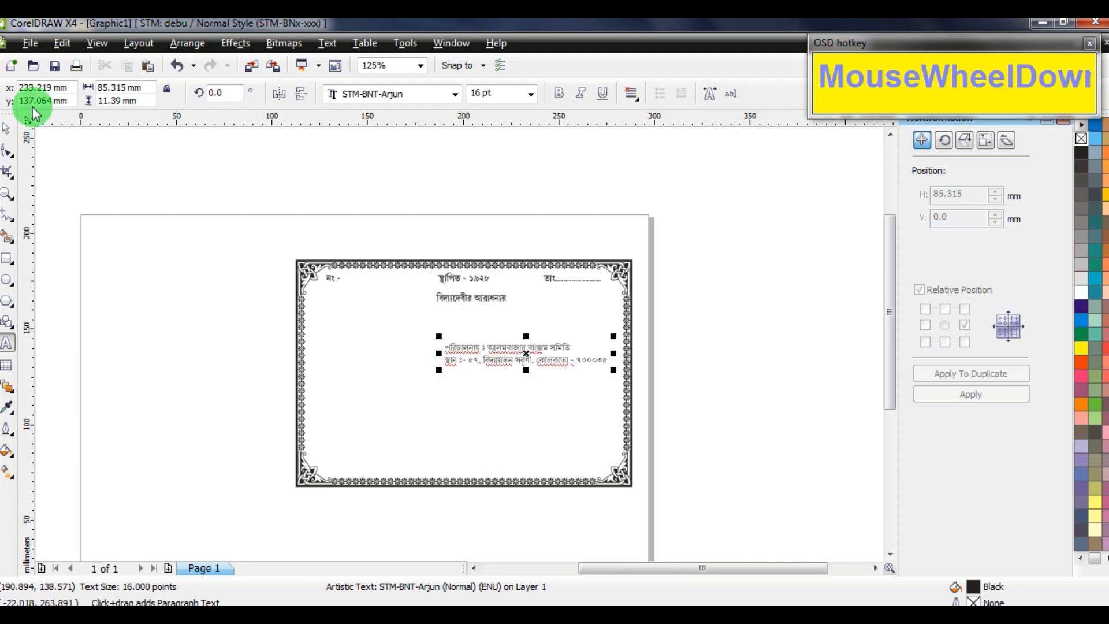
Select the 'বিদ্যাদেবীর আরাধনায়' title text
click(8, 127)
scroll(461, 346, up, 1)
scroll(459, 350, up, 1)
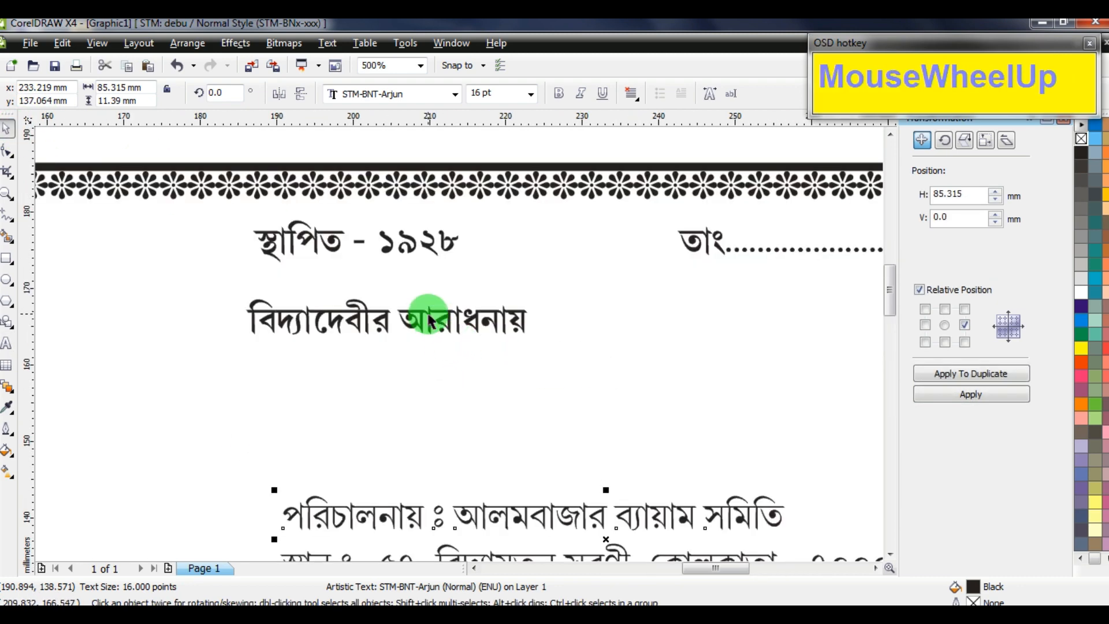
click(427, 315)
click(459, 97)
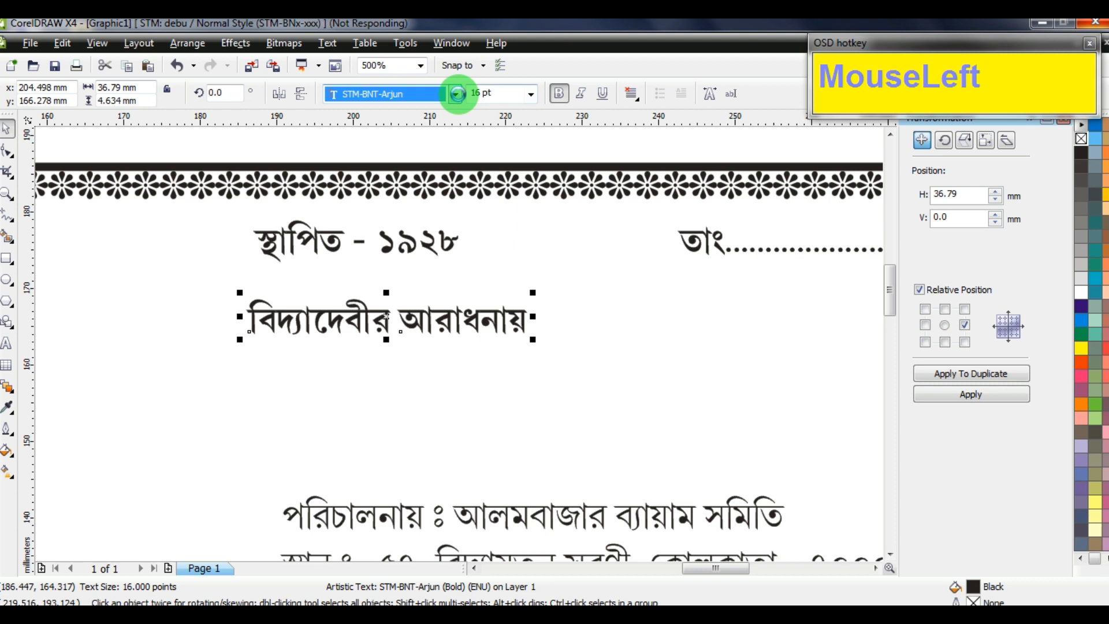
Set the title in STM-BNT-Annesha, enlarge it to about 43 pt, and position it across the frame
key(Up)
key(Up)
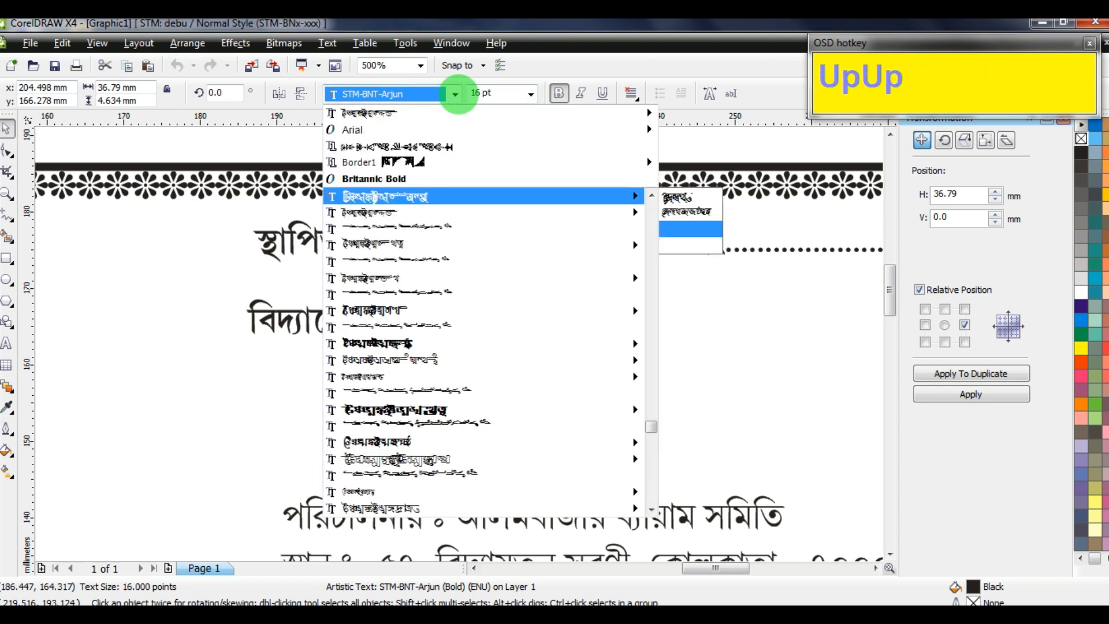
key(Down)
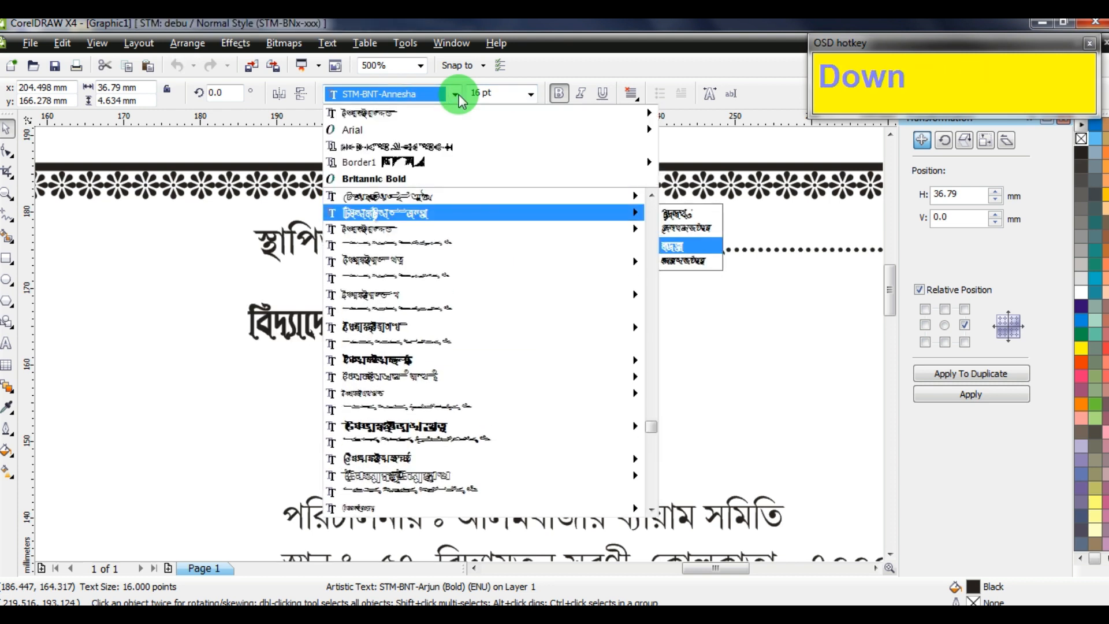
key(Return)
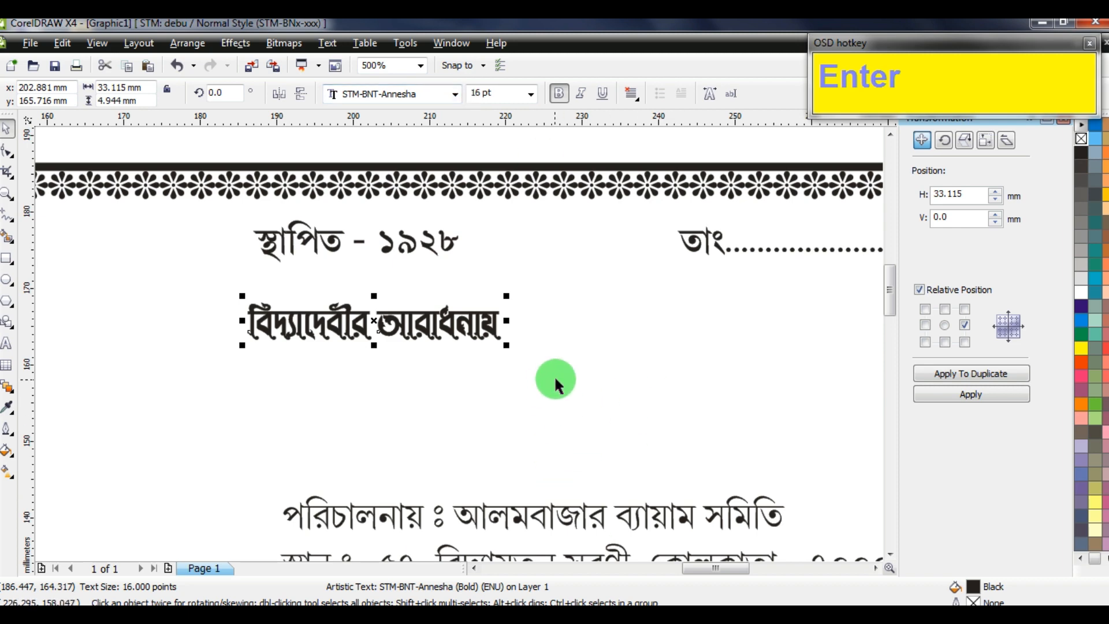
drag(506, 347, 718, 335)
scroll(496, 347, down, 2)
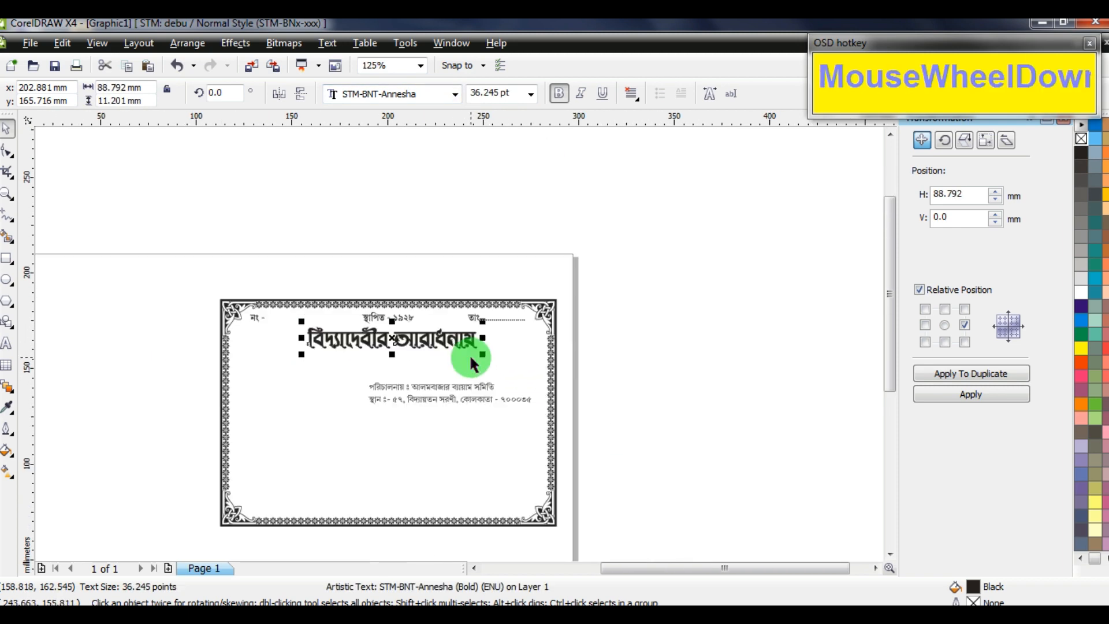
scroll(364, 334, up, 1)
drag(355, 324, 300, 358)
drag(513, 365, 621, 421)
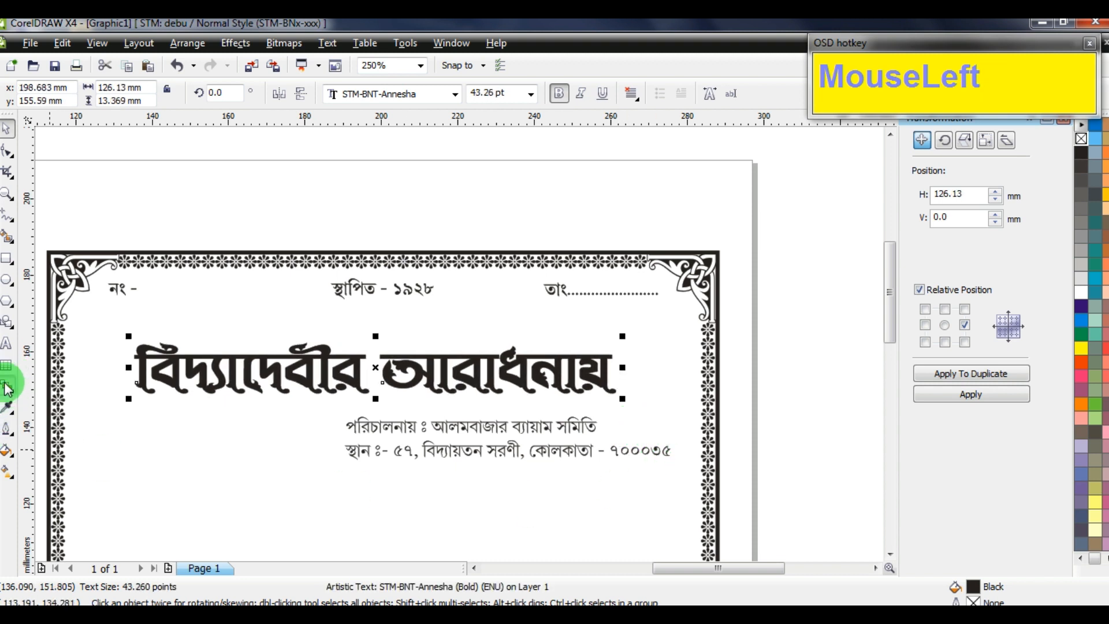
Bend the title upward into an arch with a single-arc envelope, then nudge it up
drag(8, 388, 67, 473)
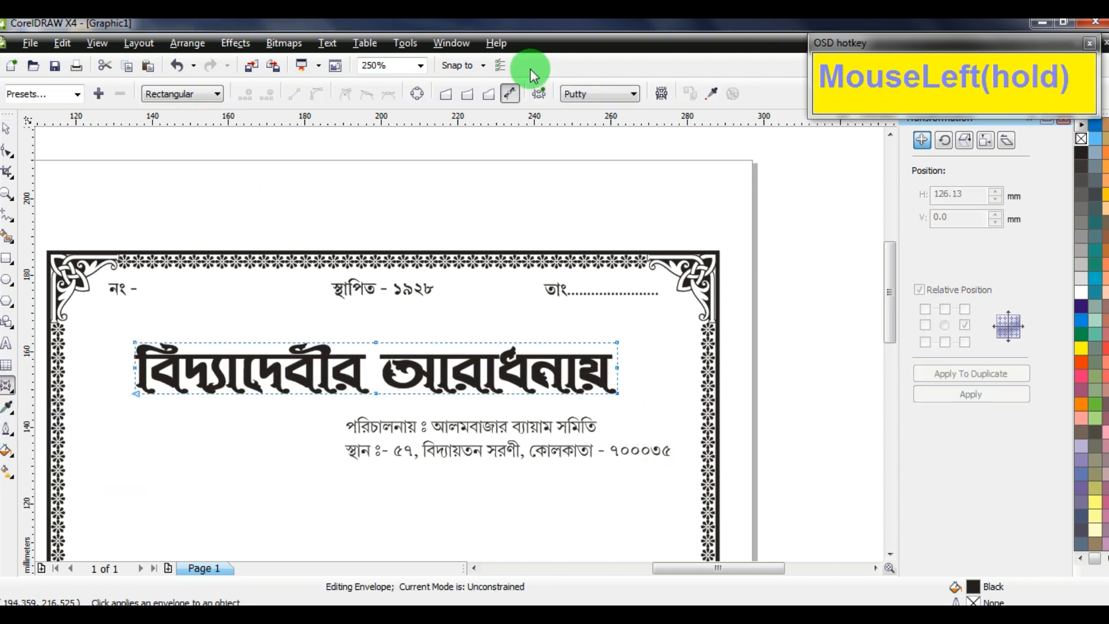
click(467, 94)
drag(376, 345, 376, 304)
click(8, 132)
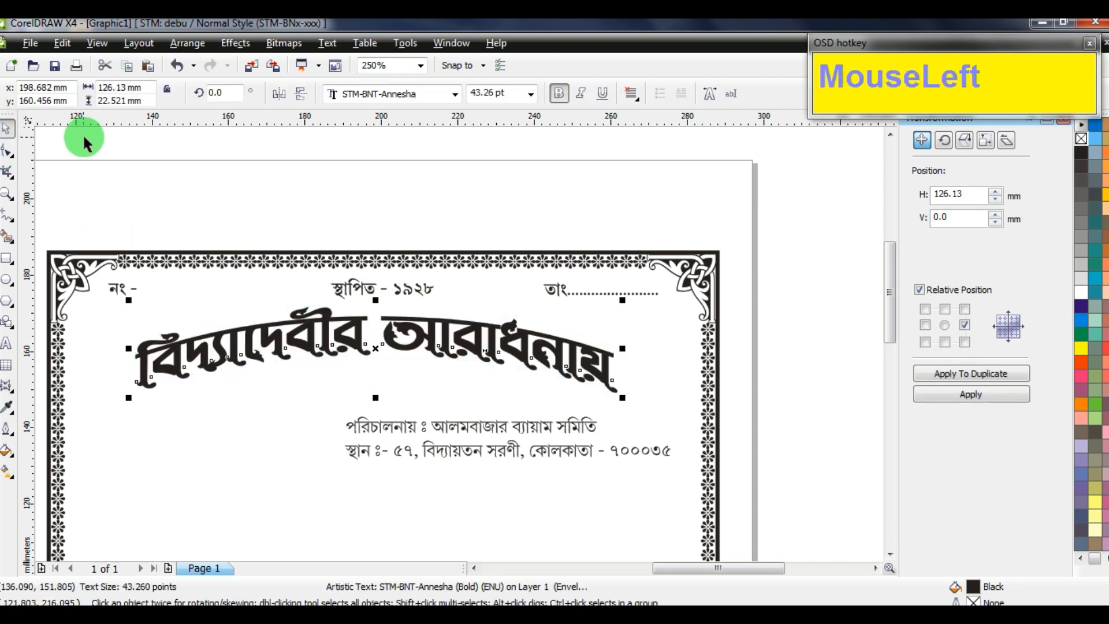
key(Up)
key(Up)
key(Up)
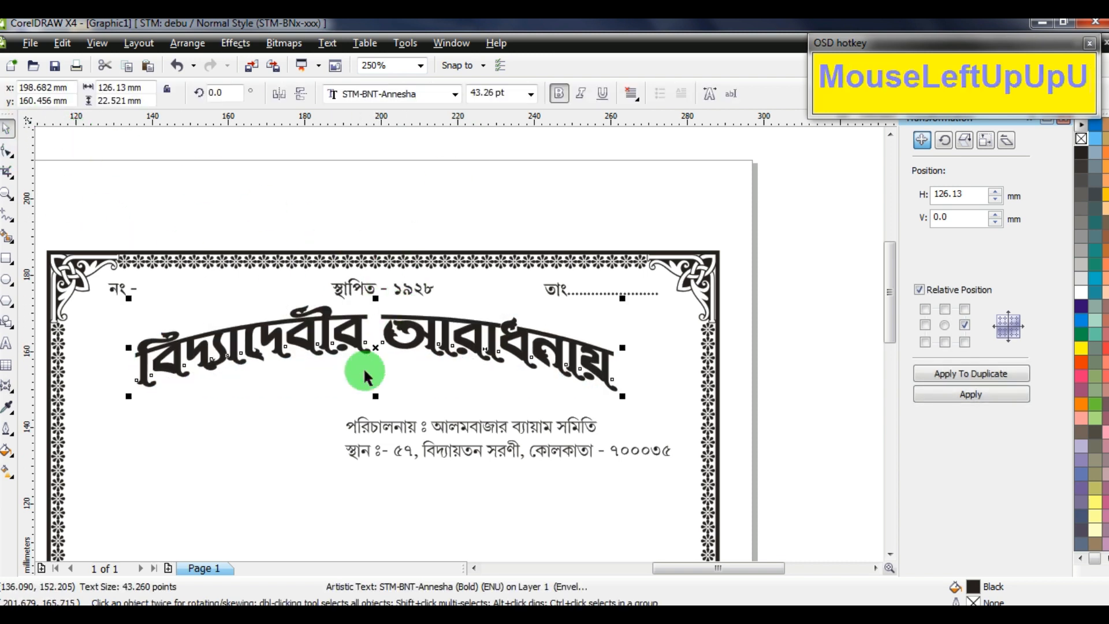
Widen the arched title to about 132 mm, deepen the arch and fine-tune its position
click(374, 397)
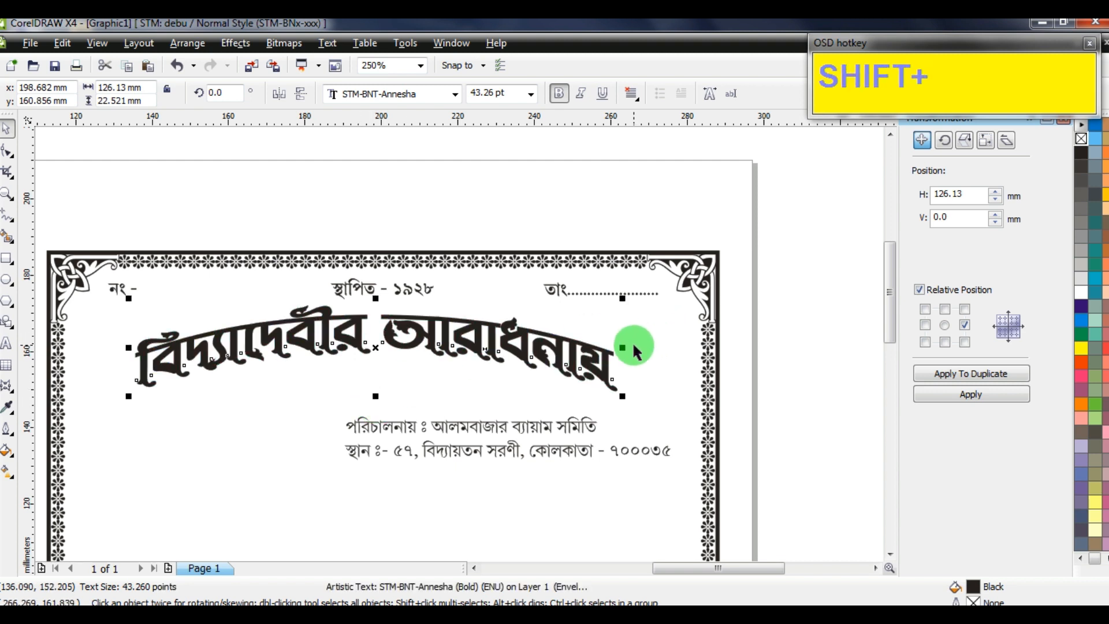
drag(621, 350, 633, 350)
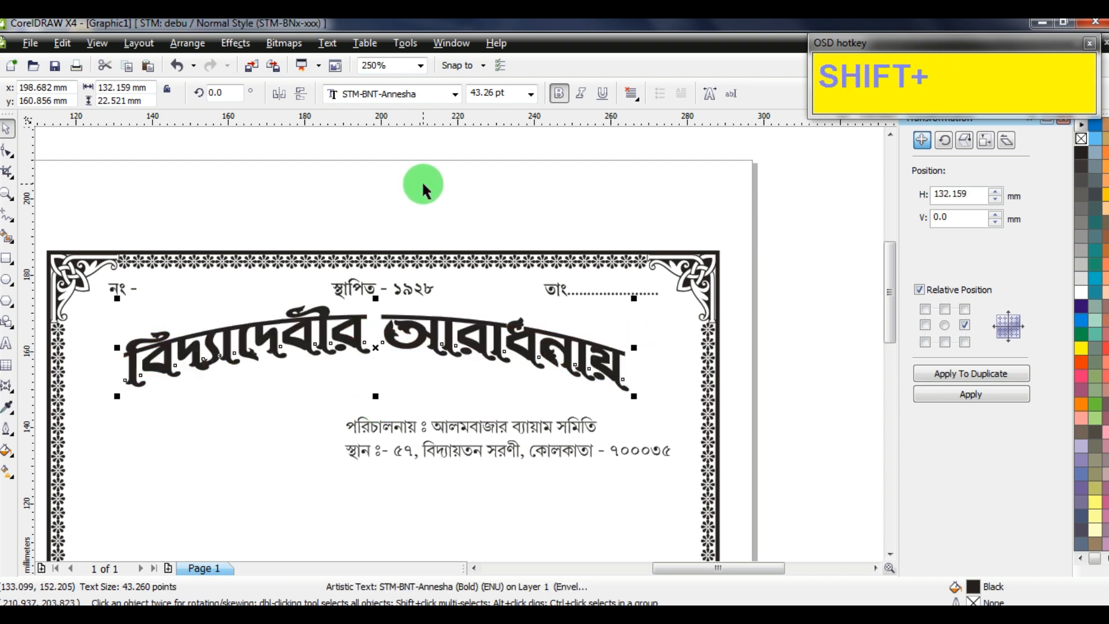
key(shift+Down)
drag(376, 393, 373, 383)
key(Right)
key(Right)
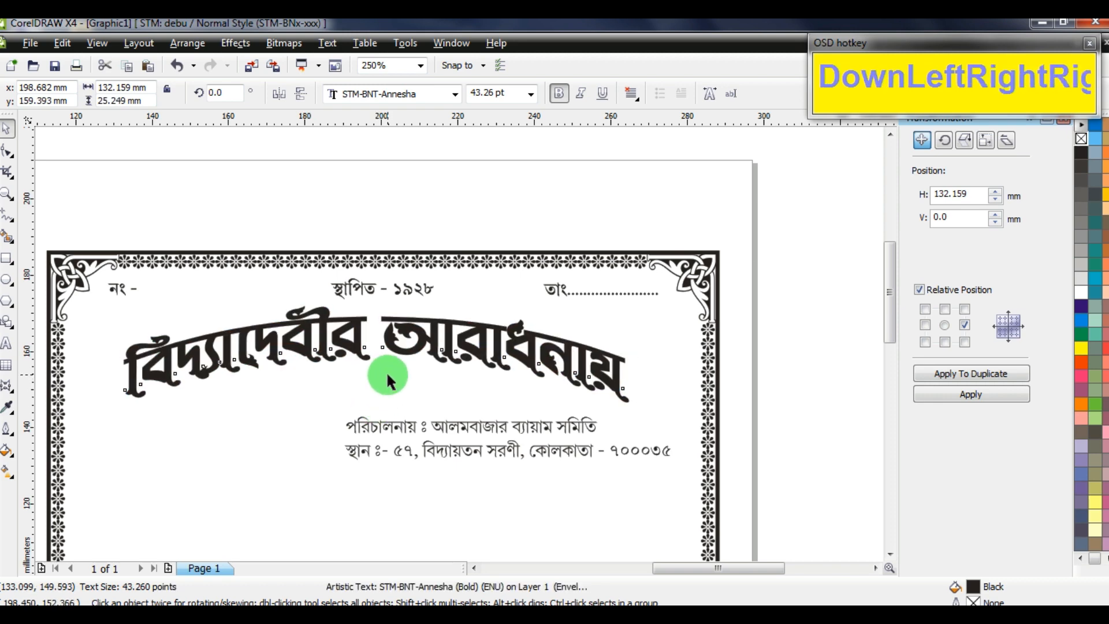
click(381, 409)
drag(414, 329, 430, 337)
Squash the arched title to 95 percent height, about 23.8 mm tall
scroll(446, 402, up, 1)
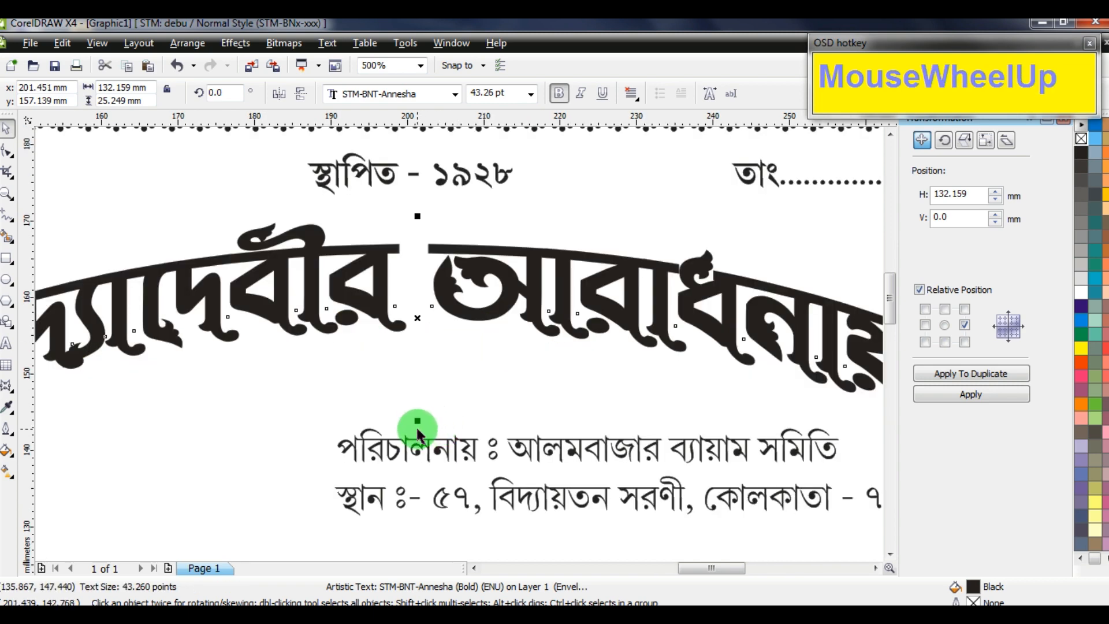
drag(417, 430, 460, 340)
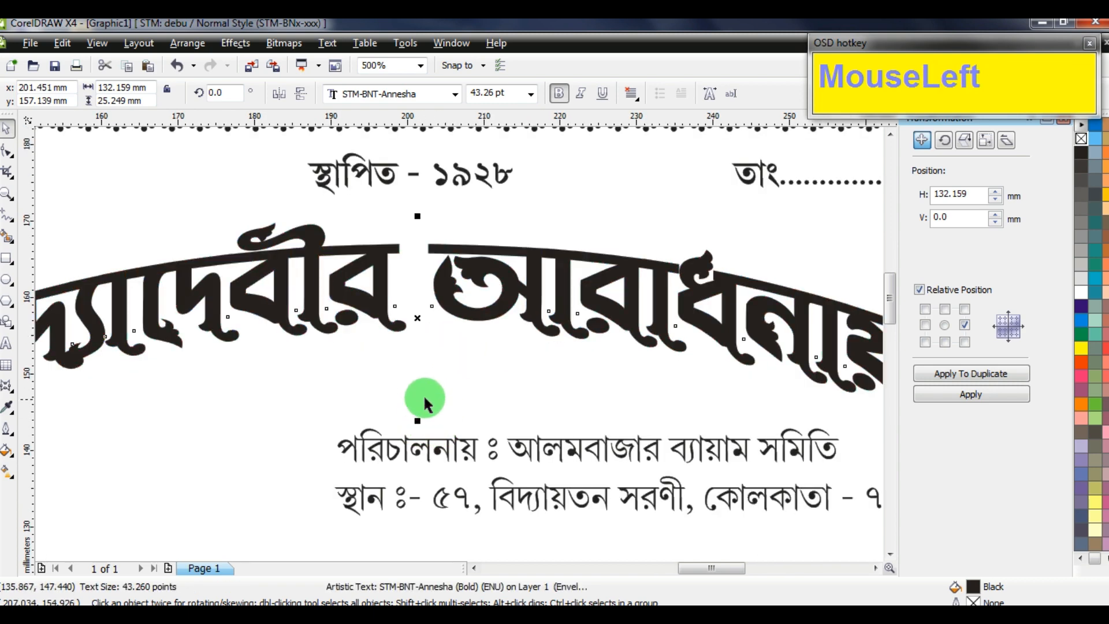
scroll(424, 396, up, 1)
drag(419, 416, 431, 407)
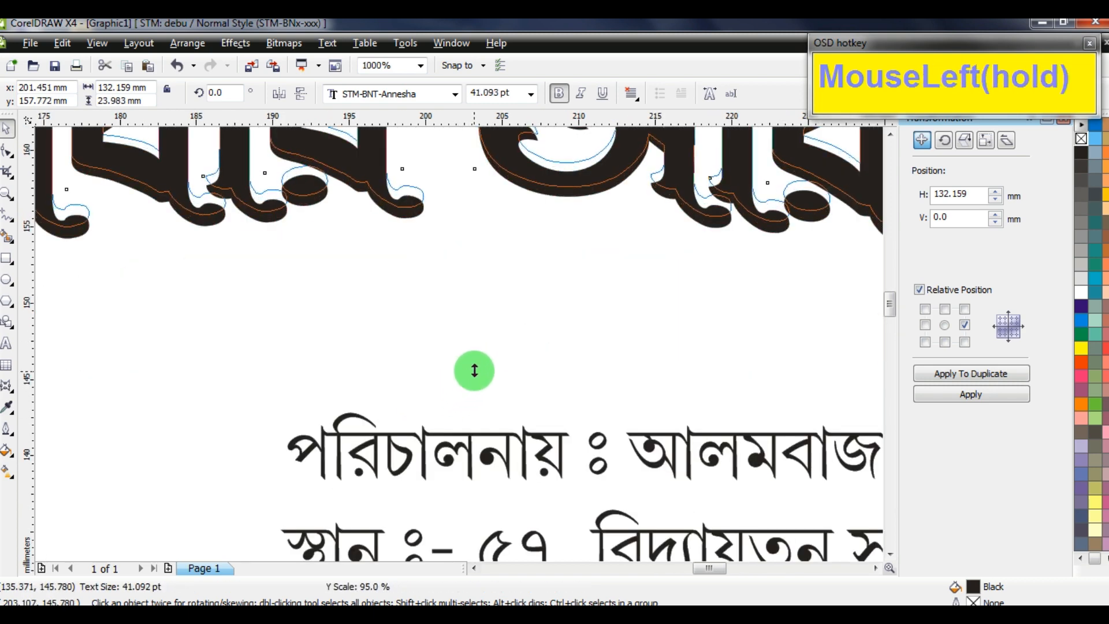
drag(475, 370, 475, 363)
scroll(491, 335, down, 2)
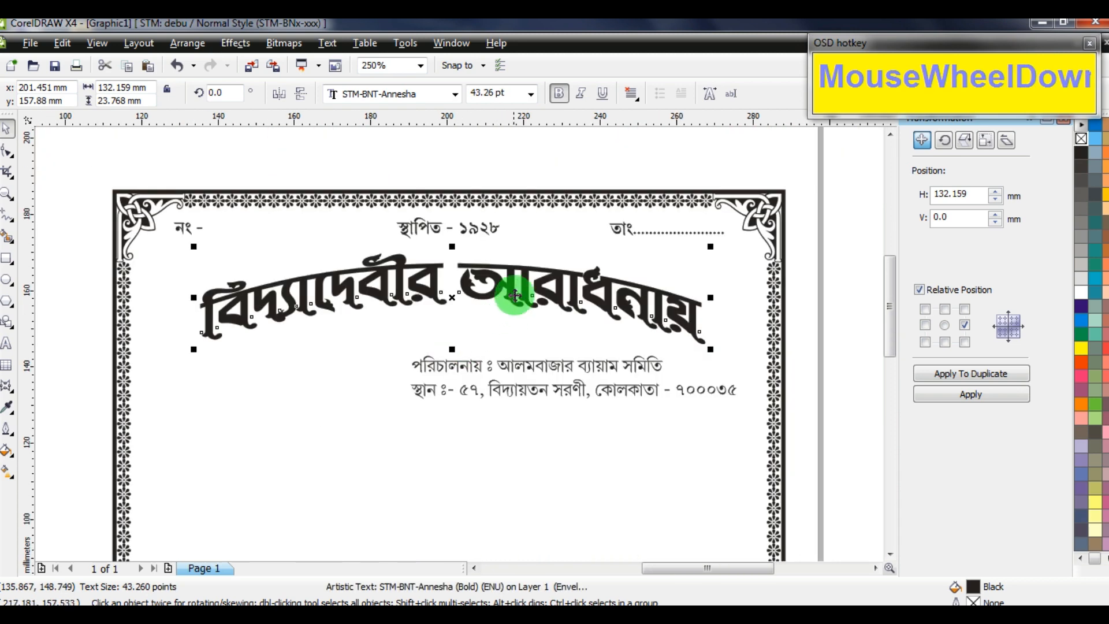
click(231, 44)
Apply a 1.5 mm outside contour around the arched title
click(264, 157)
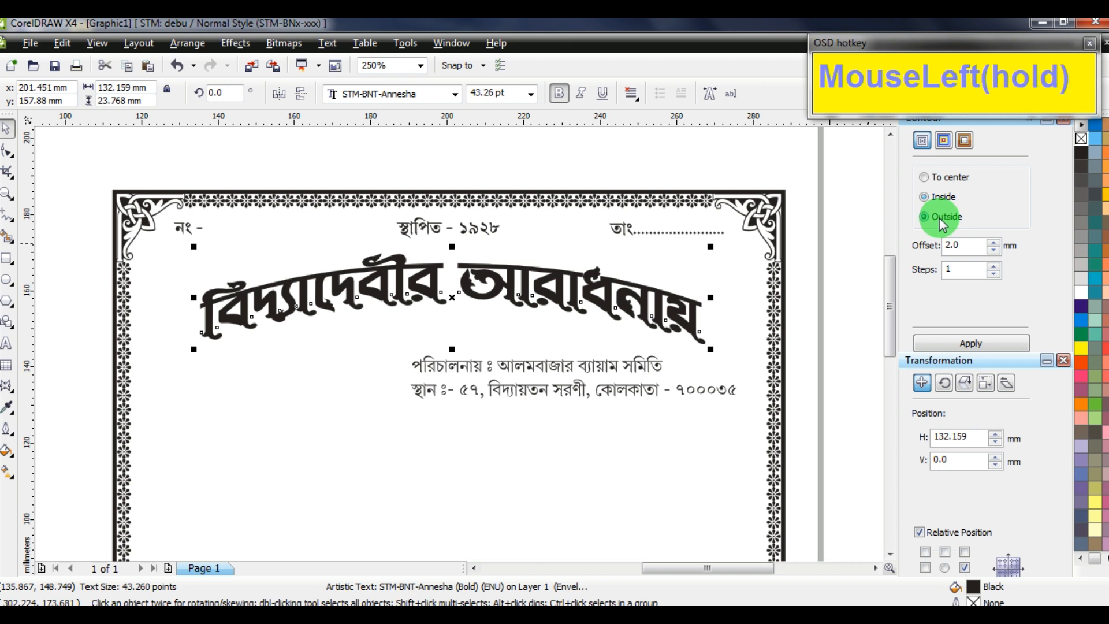
click(970, 342)
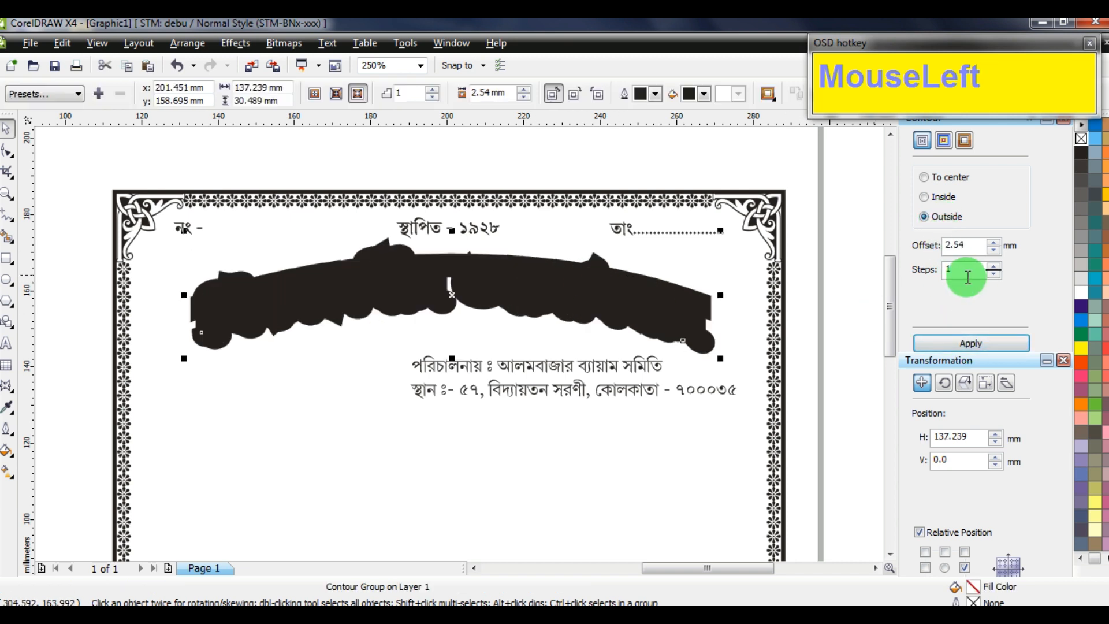
key(ctrl+z)
click(994, 251)
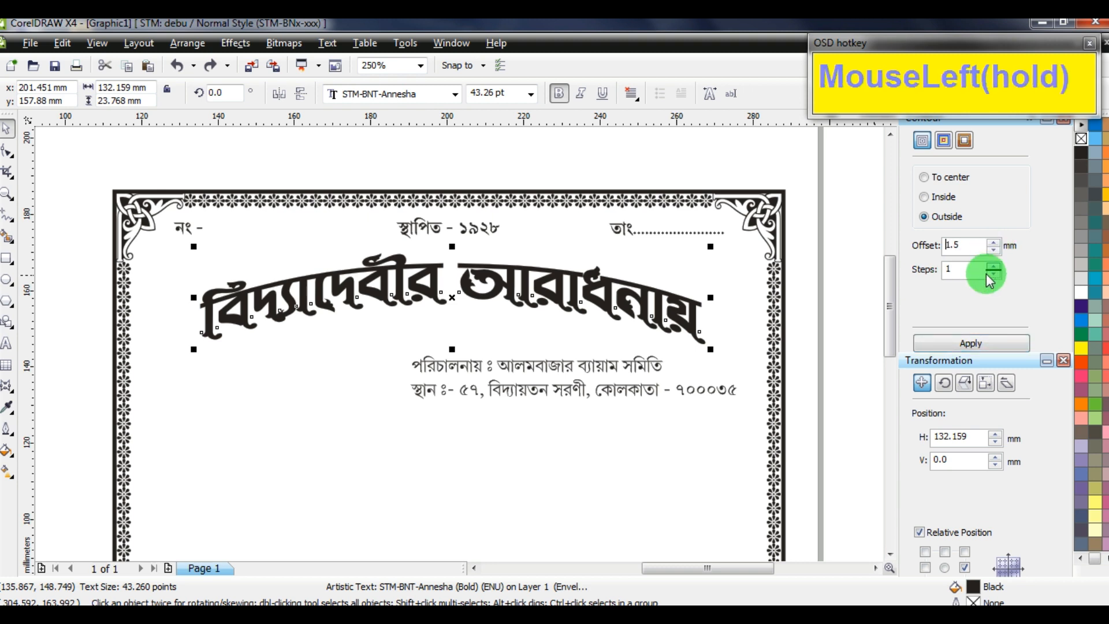
click(947, 344)
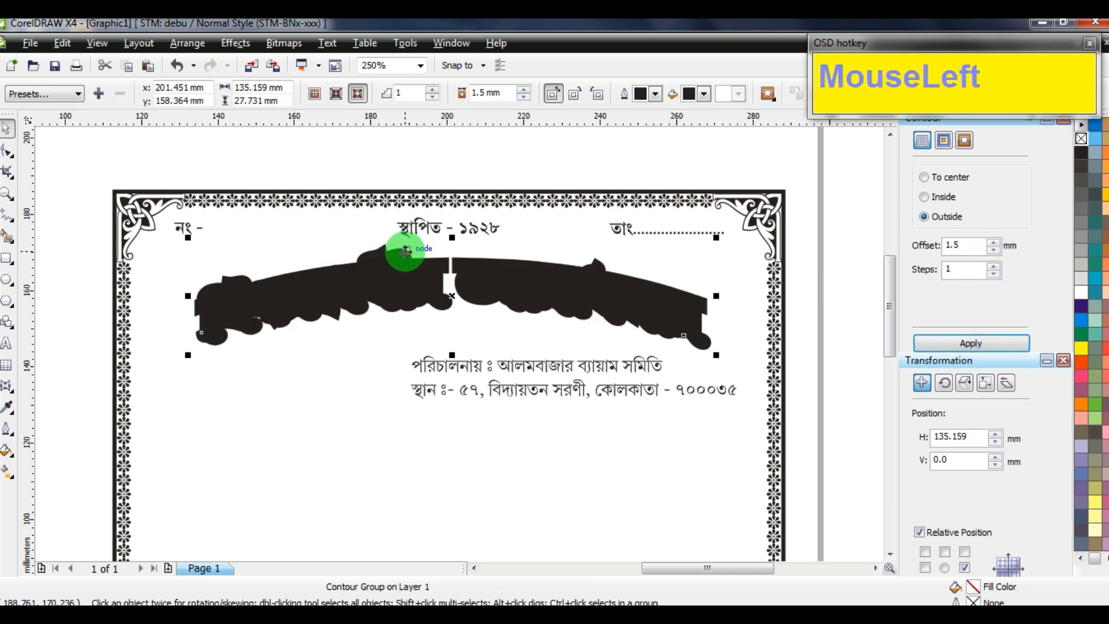
Break the contour apart from the title and give it no fill and a black outline
click(187, 43)
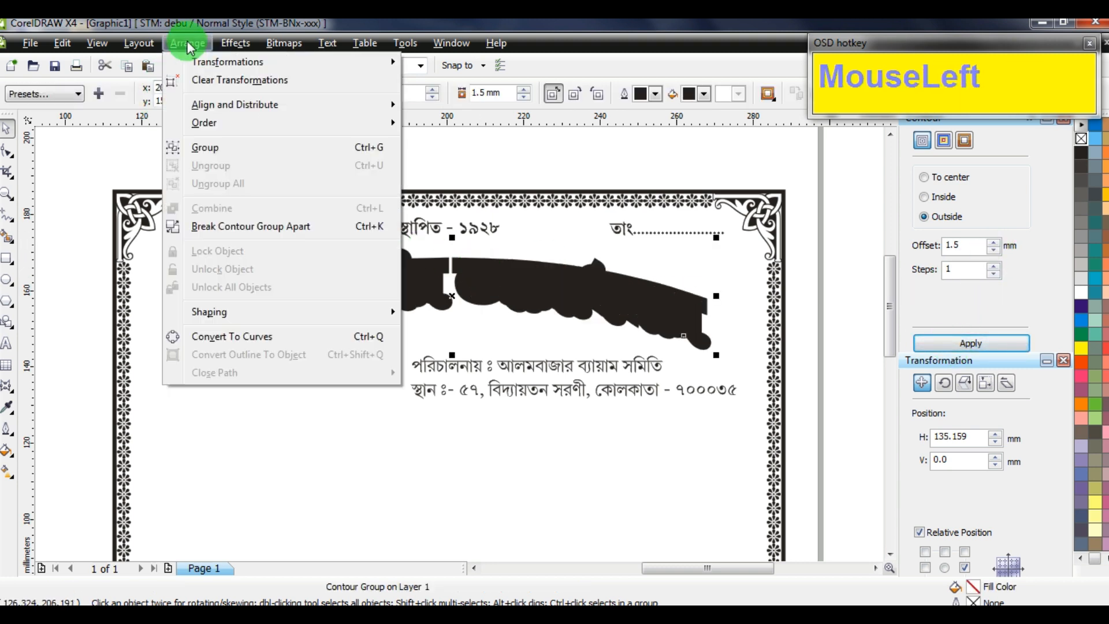
click(263, 231)
click(395, 250)
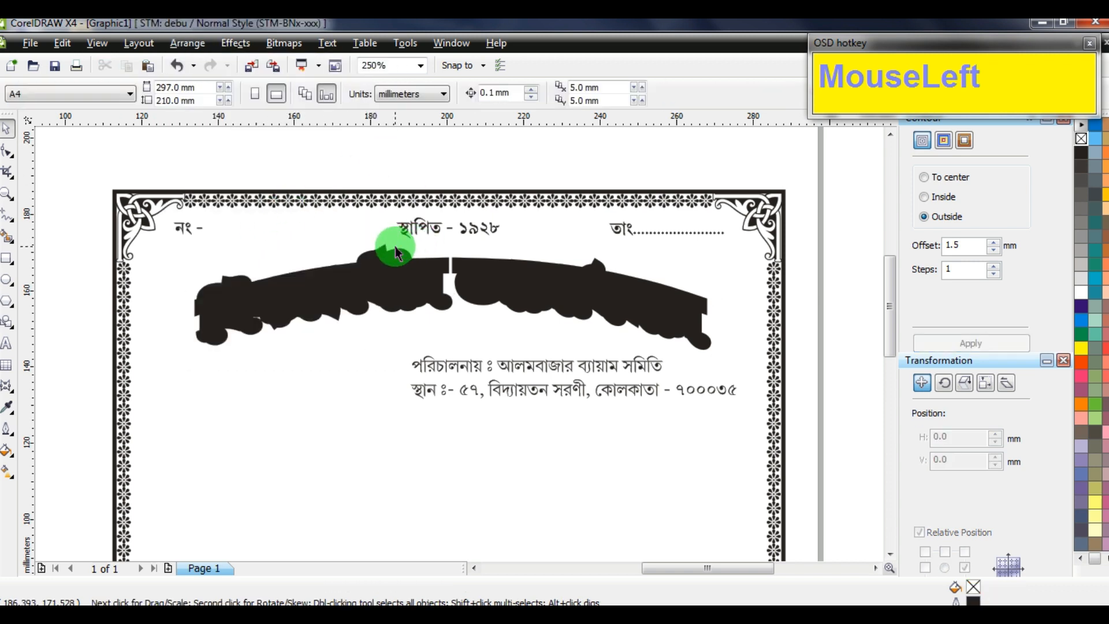
click(272, 247)
key(ctrl+z)
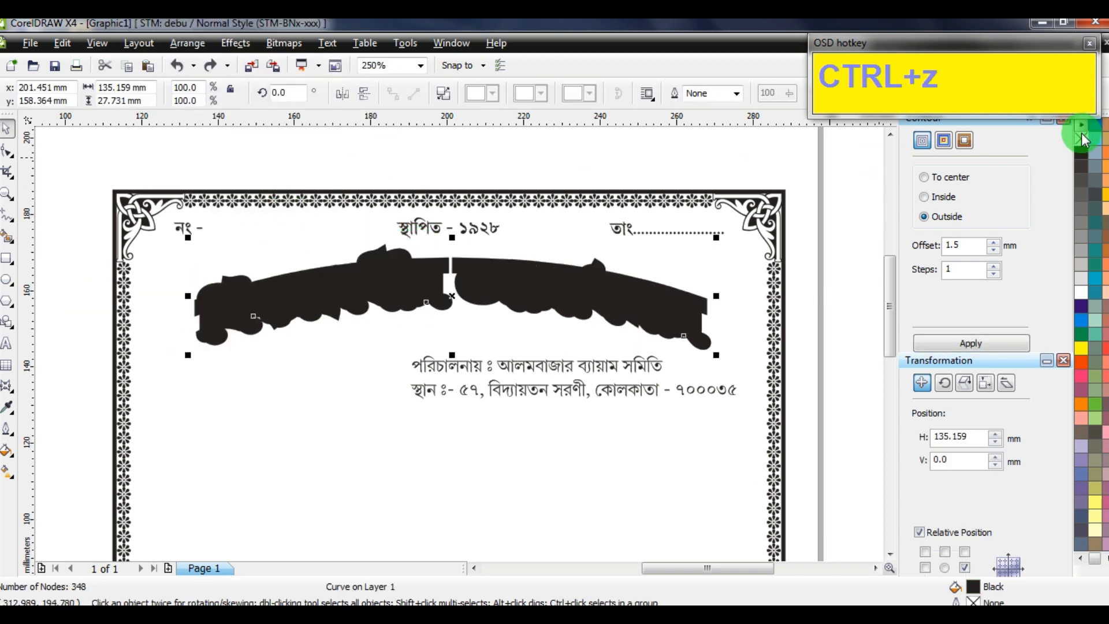
click(1081, 139)
right_click(1081, 152)
scroll(459, 344, up, 1)
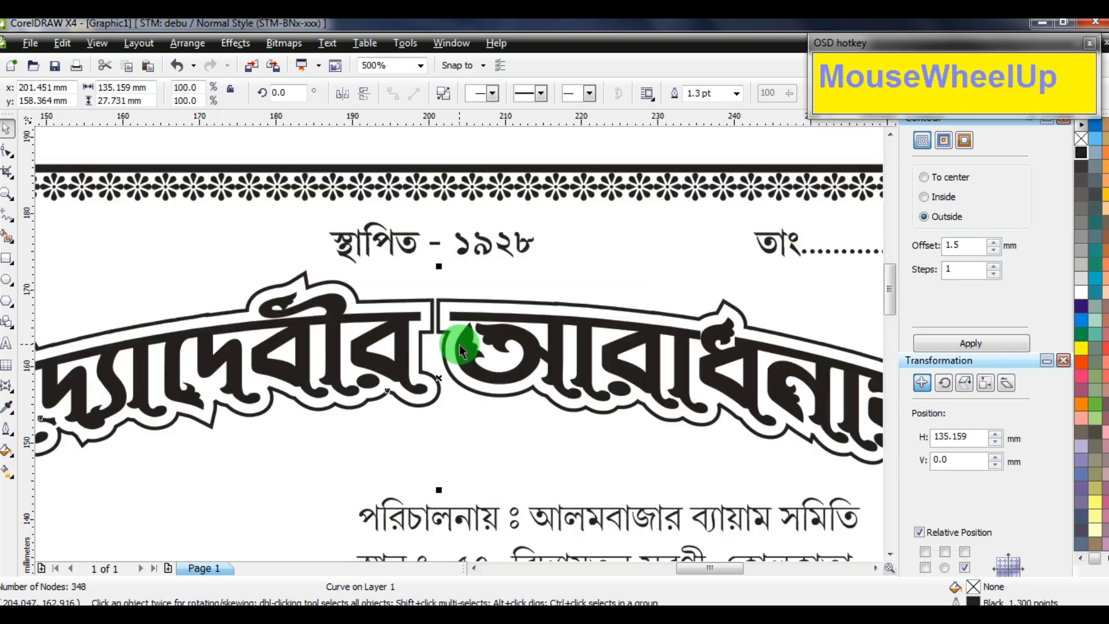
Set the contour's outline width to 2 pt
key(F12)
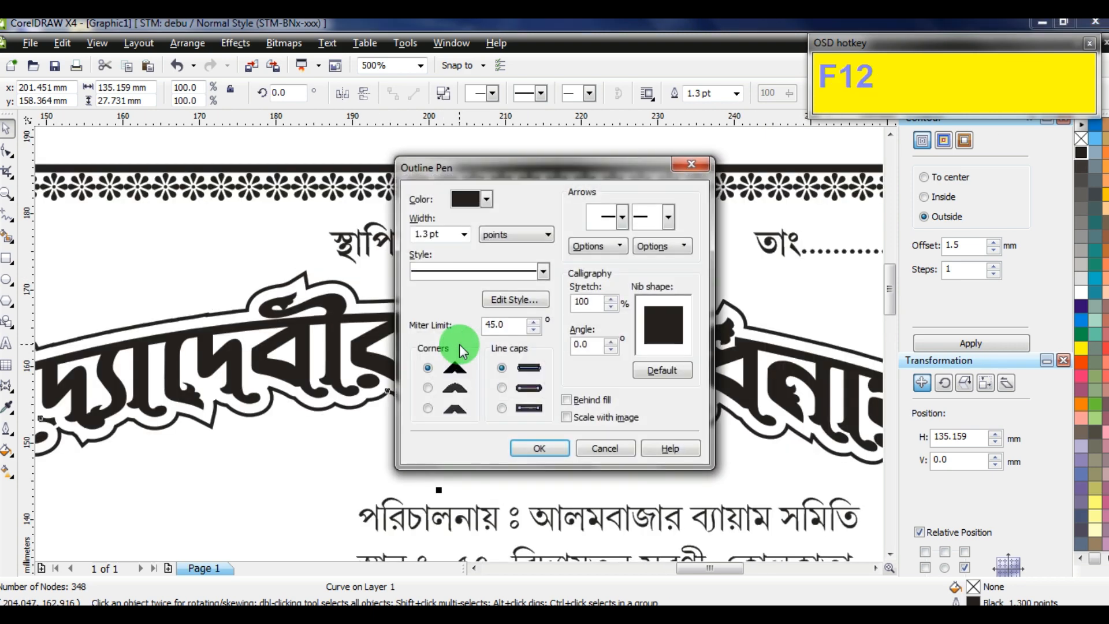
key(Tab)
text(2)
key(Return)
scroll(460, 344, down, 1)
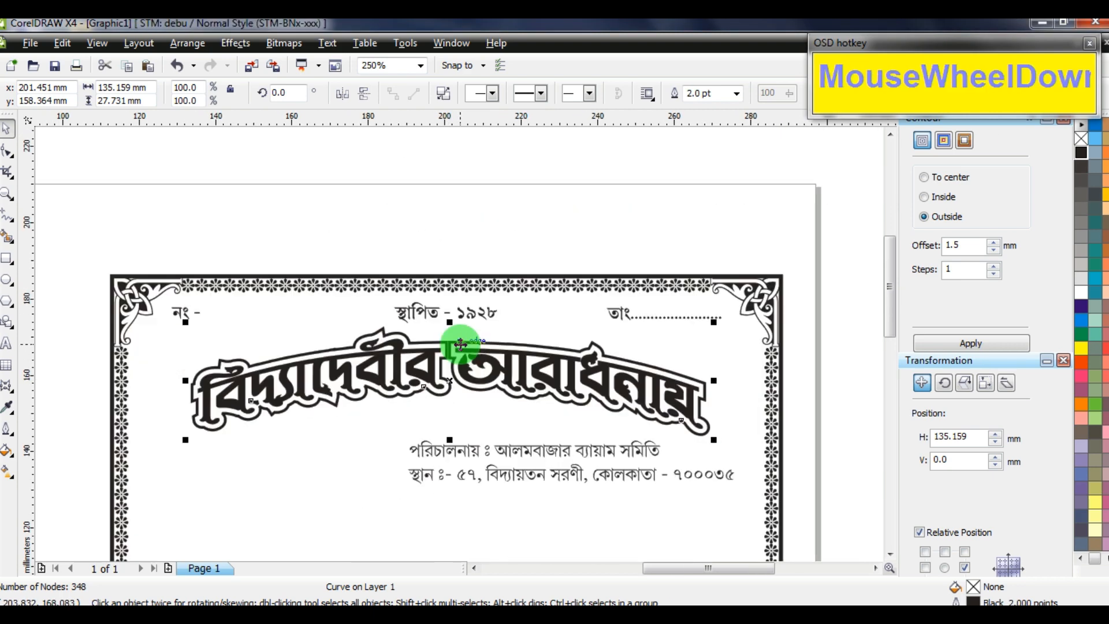
click(430, 213)
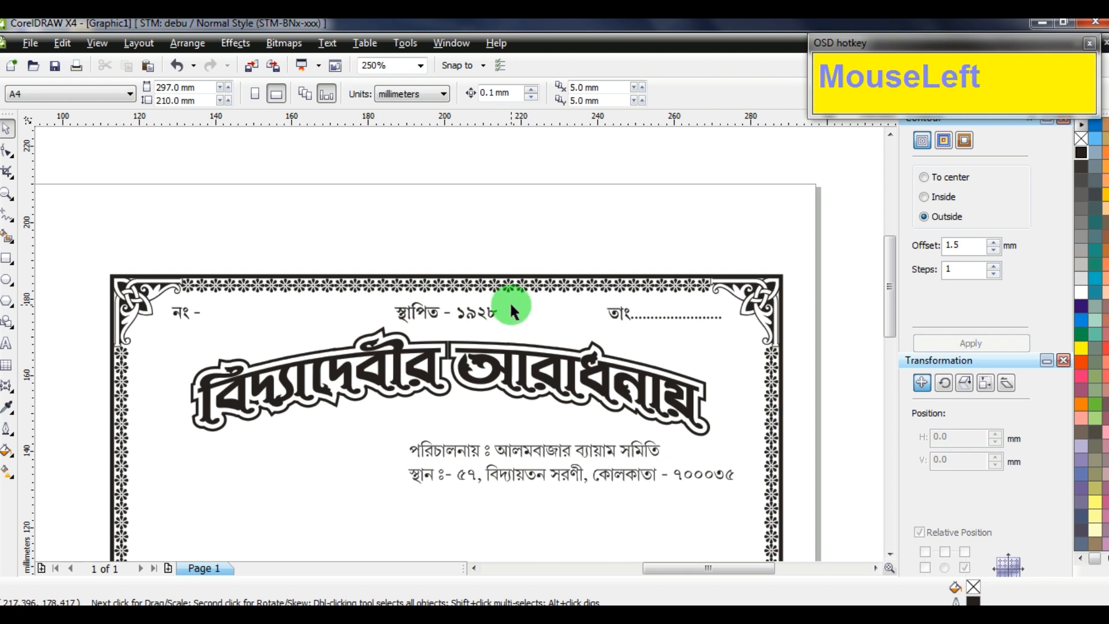
Group the title with its contour and delete a stray empty text object
drag(807, 443, 589, 427)
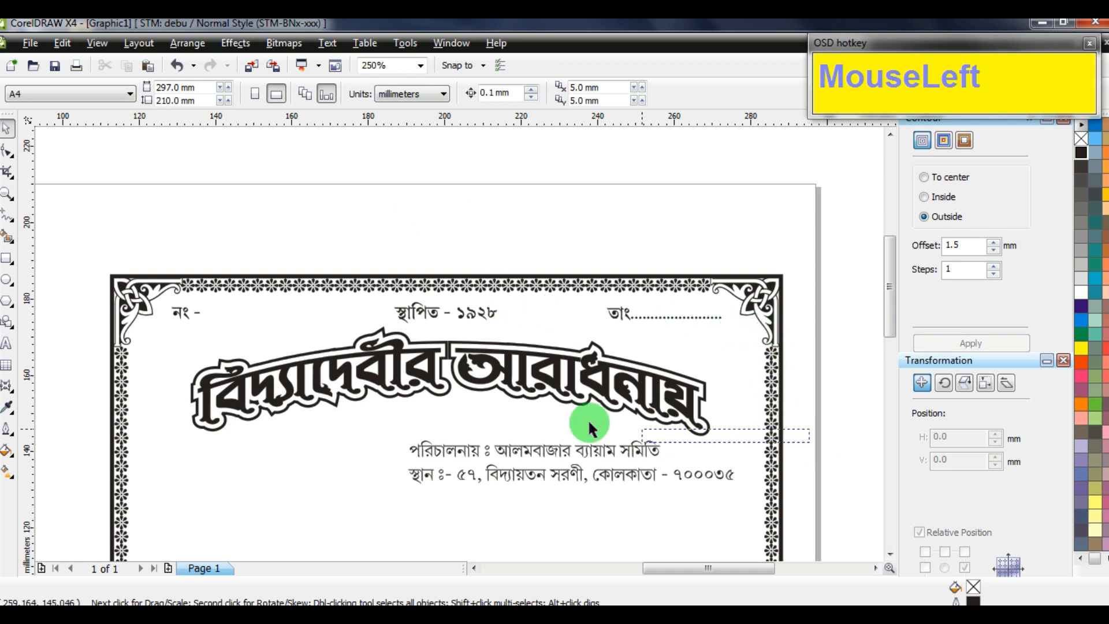
drag(182, 344, 191, 322)
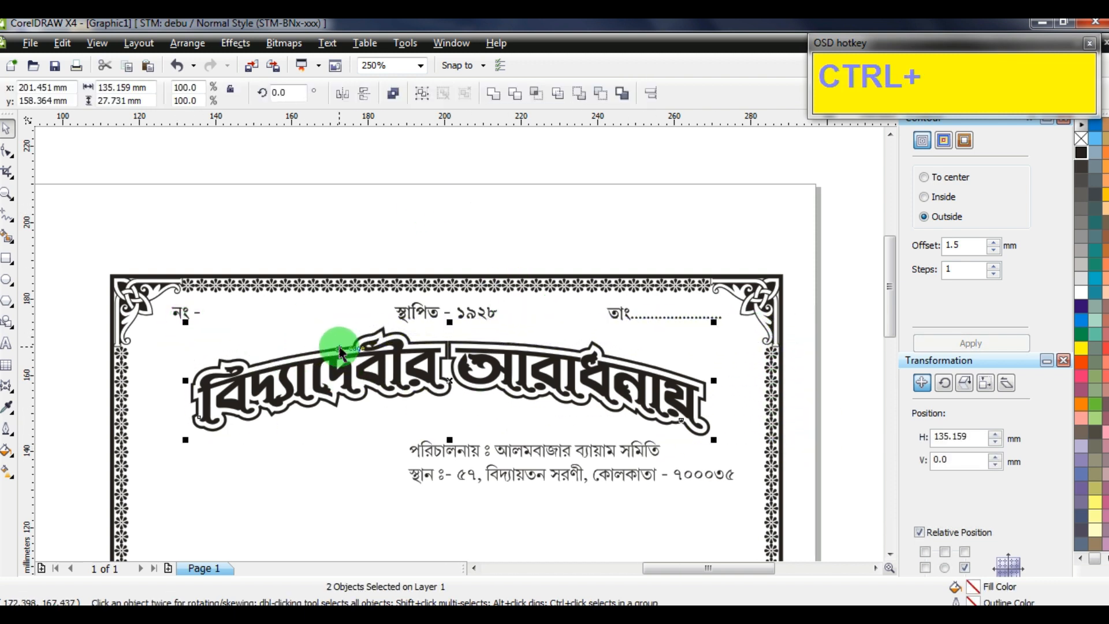
key(ctrl+g)
click(366, 235)
key(F5)
key(Delete)
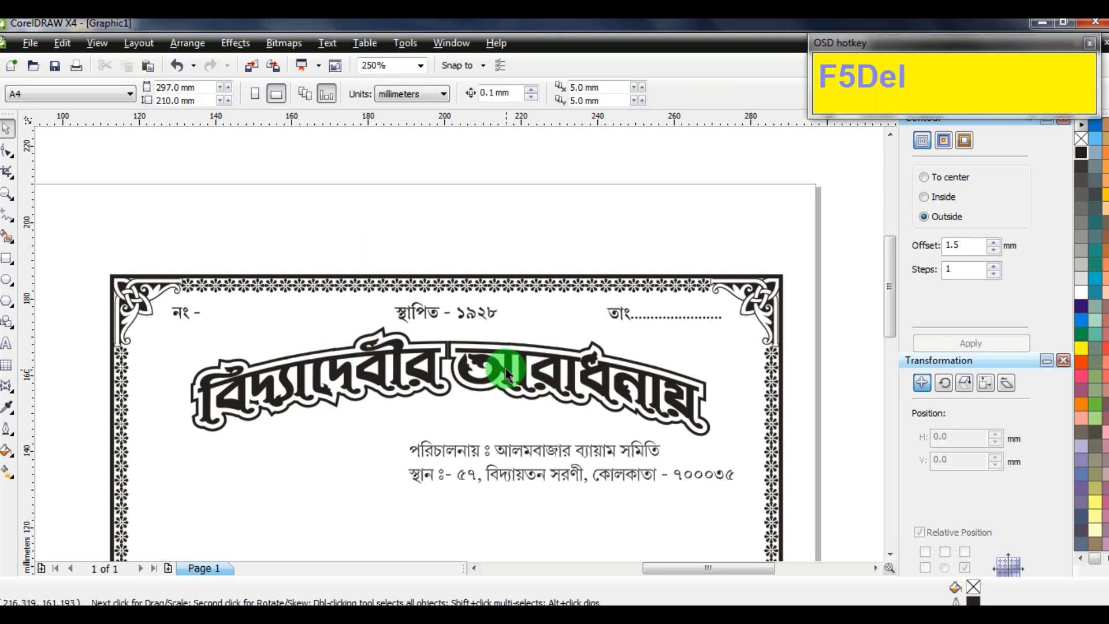
Centre the title group horizontally on the ornamental border and move the address lines beneath it
click(471, 318)
key(Up)
key(Up)
key(Up)
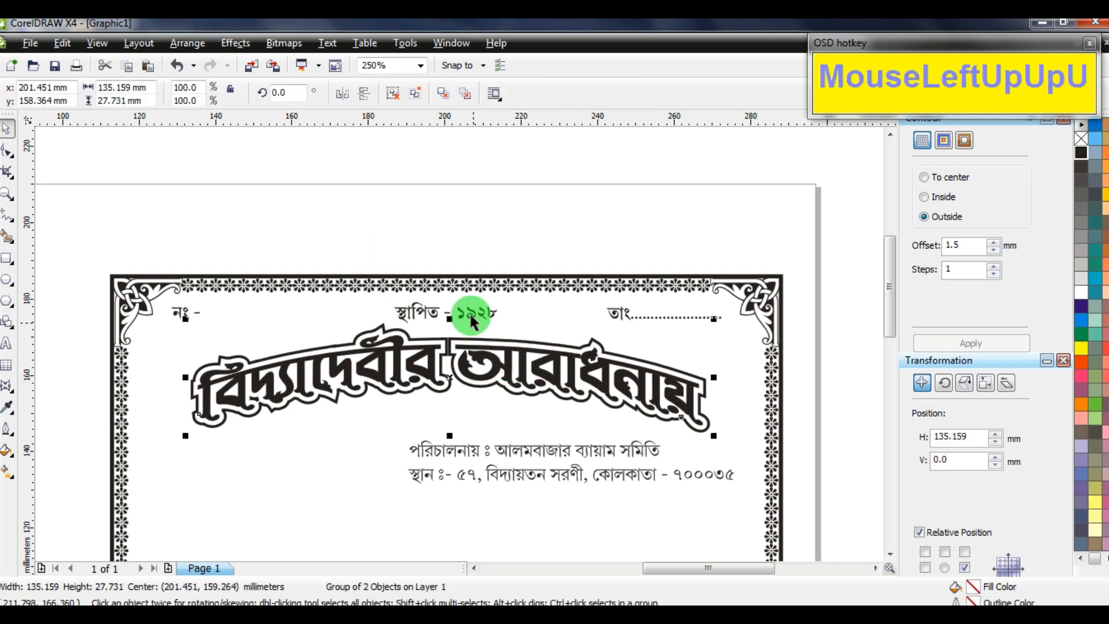
shift+click(475, 283)
key(c)
click(474, 251)
click(436, 363)
drag(445, 445, 316, 430)
Centre-align the address lines and make the organisation name bold at 18 pt
click(627, 92)
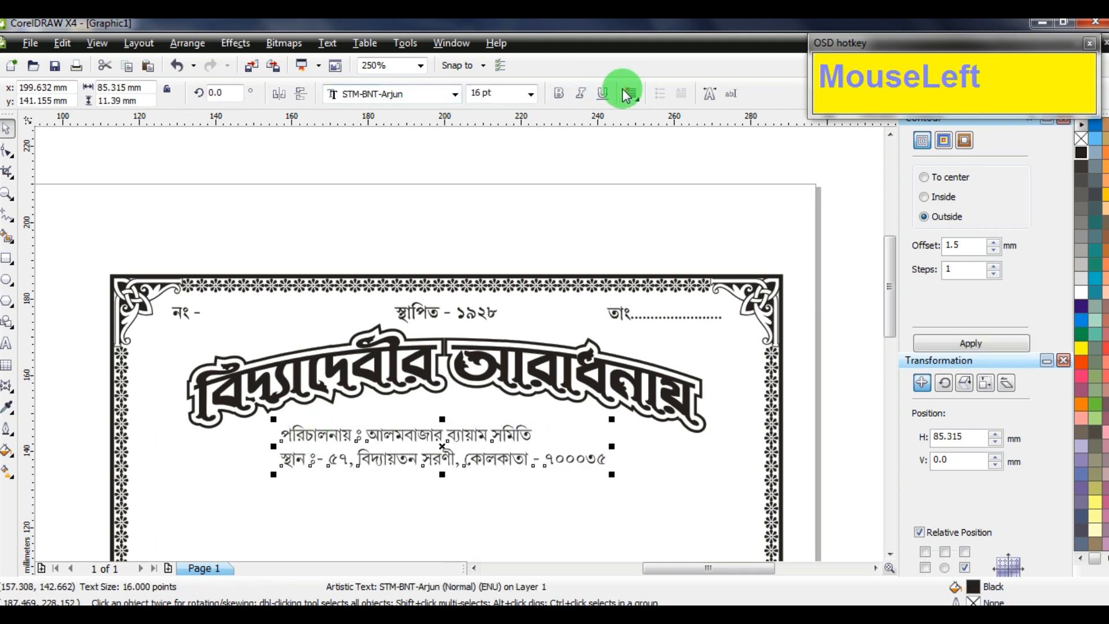
click(657, 148)
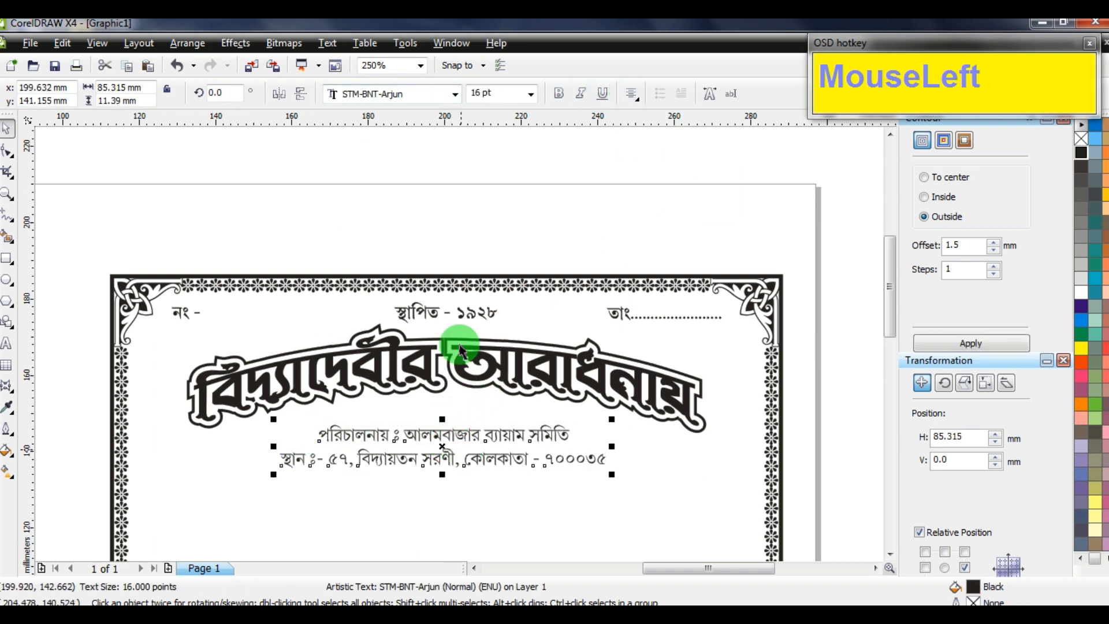
scroll(459, 344, up, 1)
click(8, 345)
drag(372, 285, 742, 318)
click(559, 93)
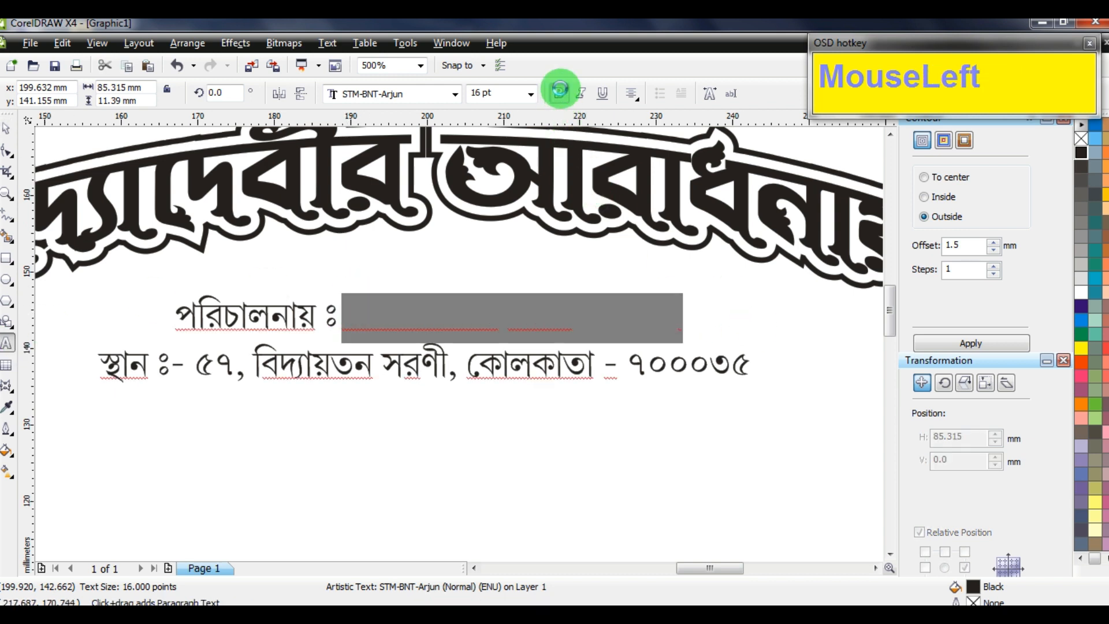
click(485, 93)
text(1)
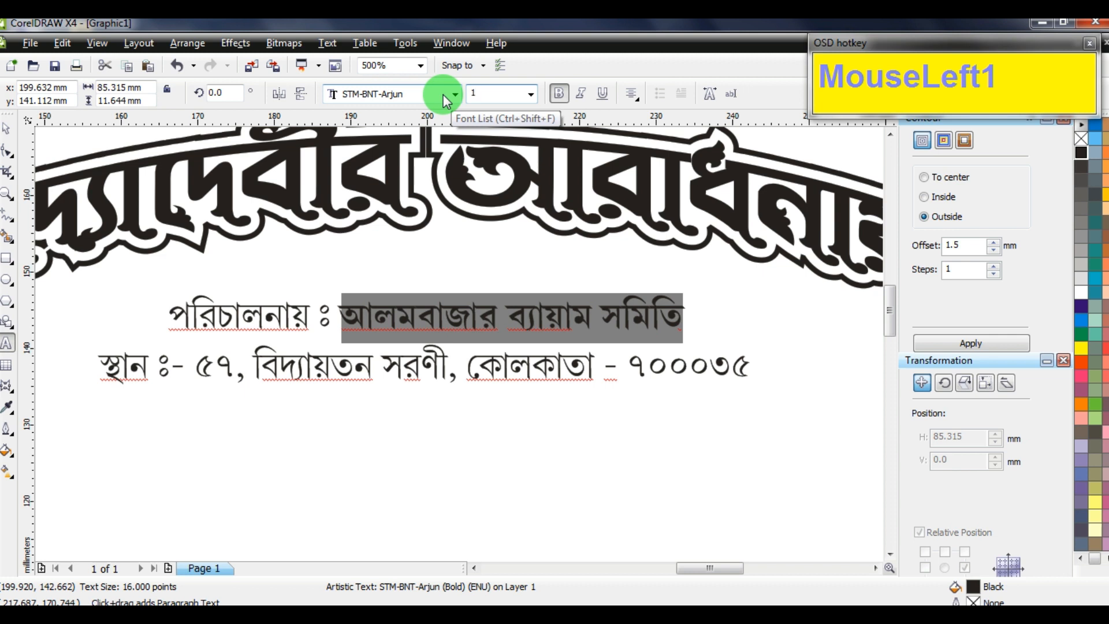
text(8)
key(Return)
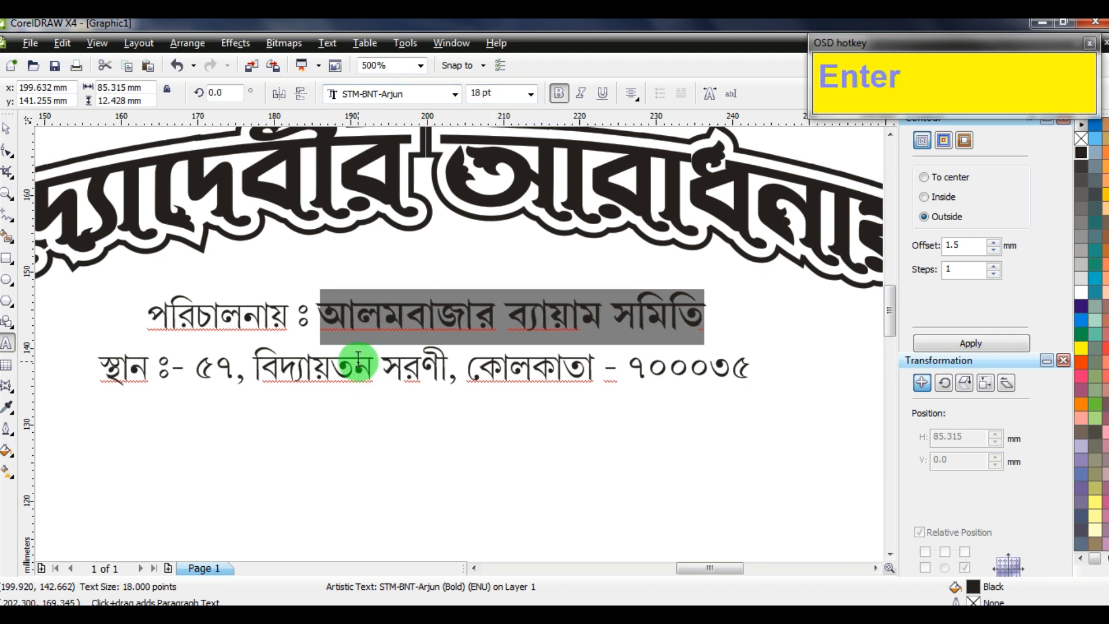
click(370, 354)
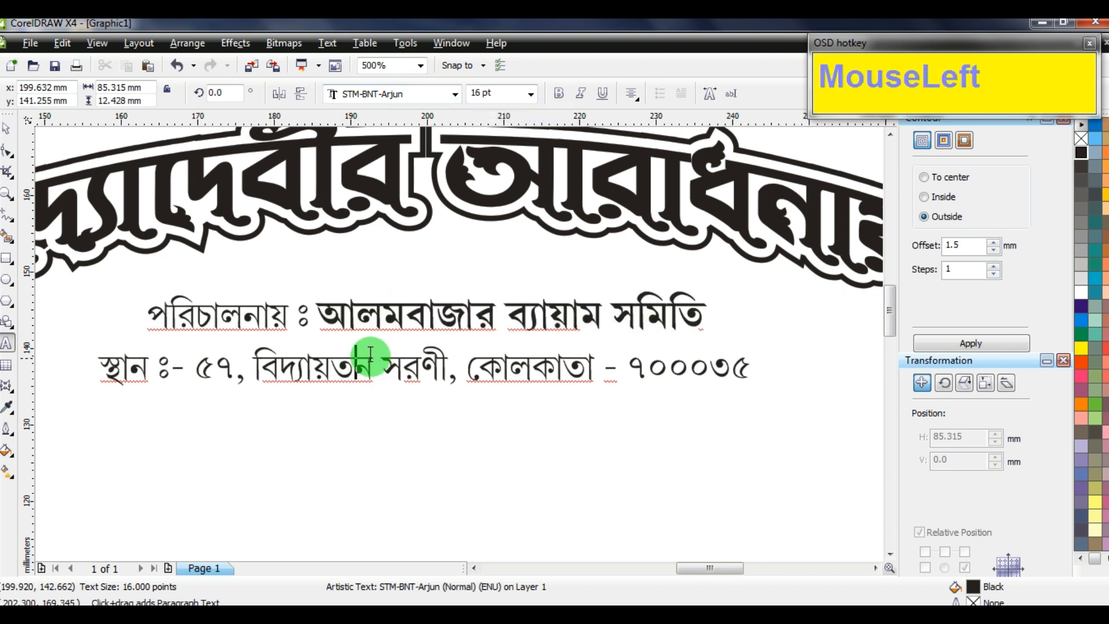
Adjust the address text spacing and italicize the label 'পরিচালনায় ঃ'
click(9, 153)
drag(93, 392, 34, 271)
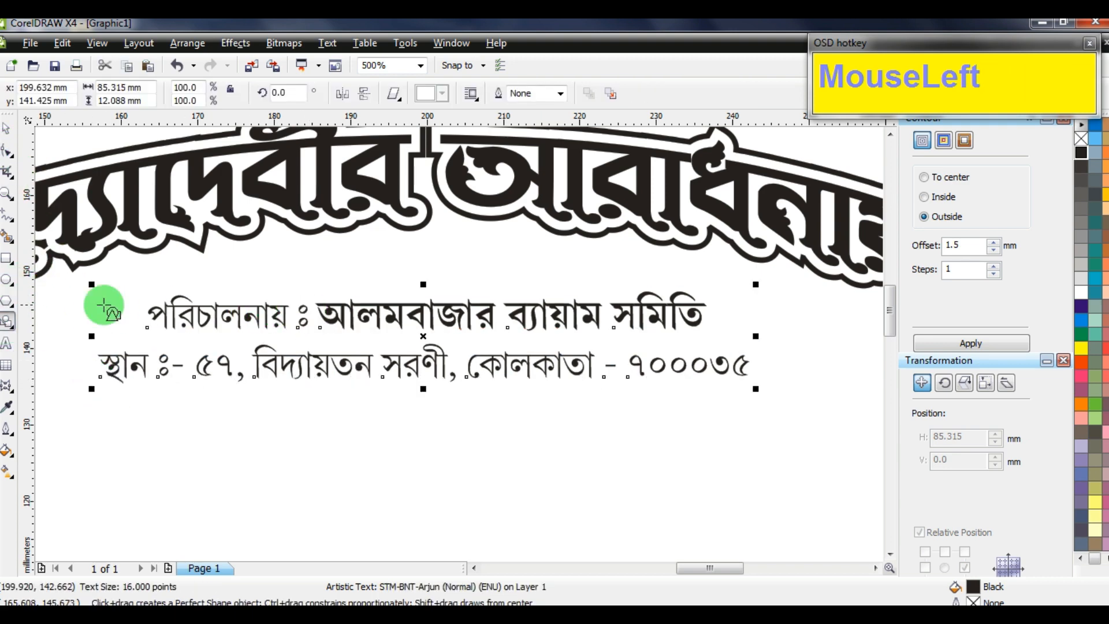
click(8, 347)
drag(305, 317, 89, 307)
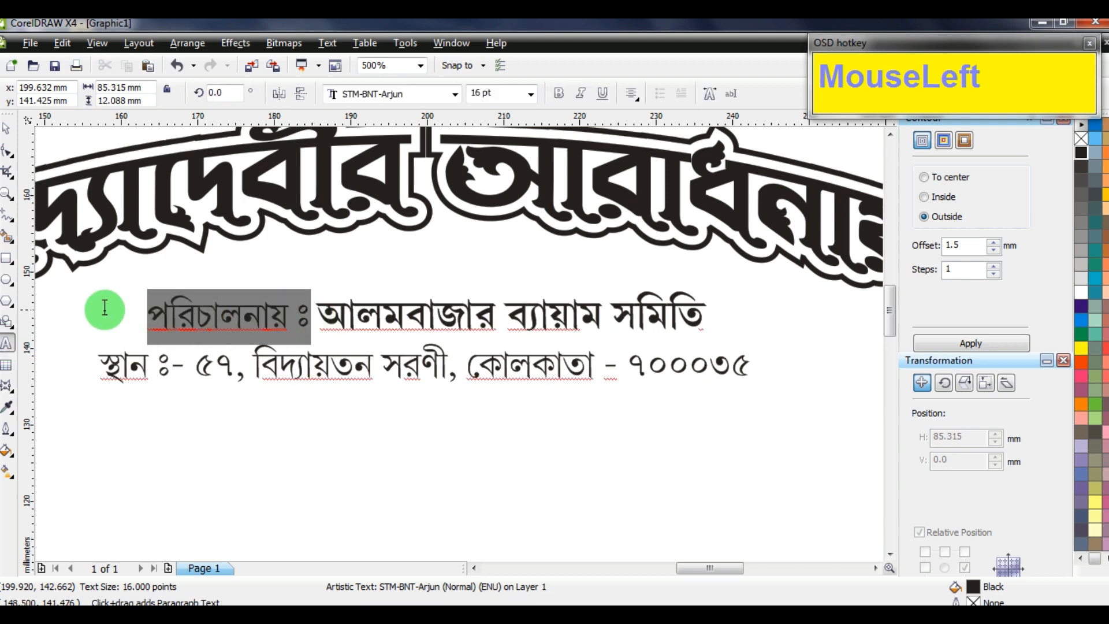
click(585, 93)
click(564, 93)
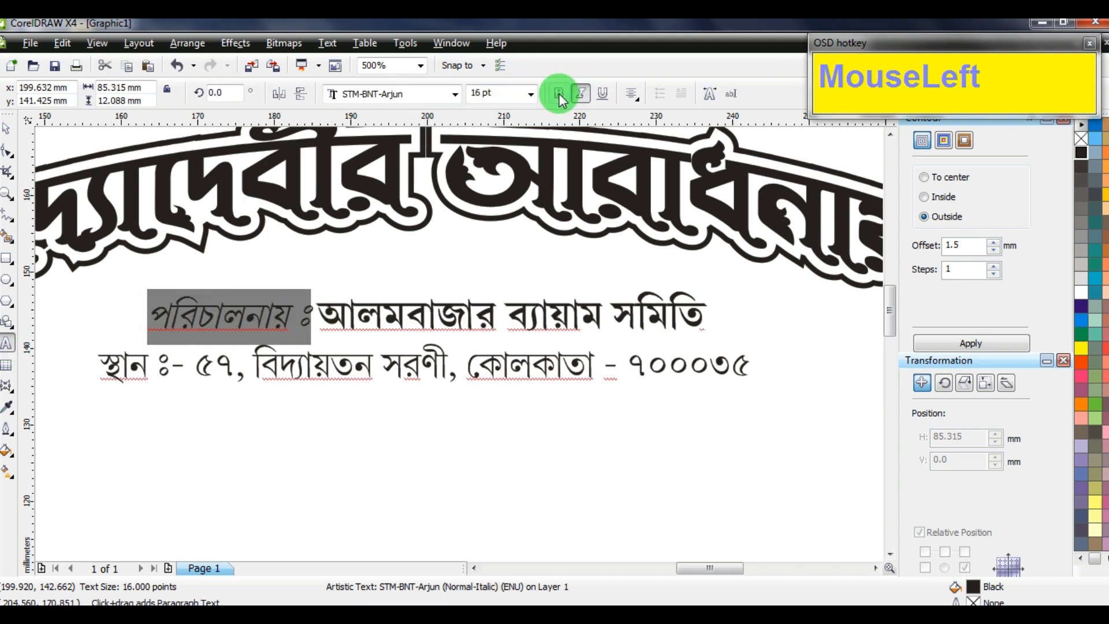
click(433, 306)
scroll(433, 307, down, 2)
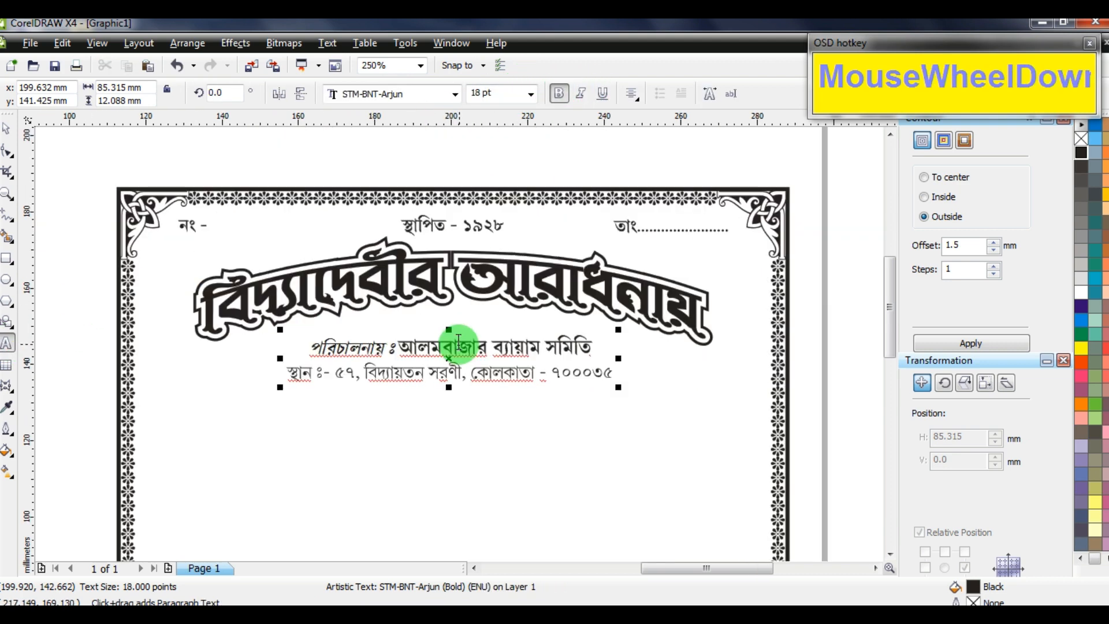
Nudge the address lines up two steps under the title
click(8, 134)
key(Up)
key(Up)
key(Up)
key(Up)
key(Up)
key(Up)
key(Up)
key(Up)
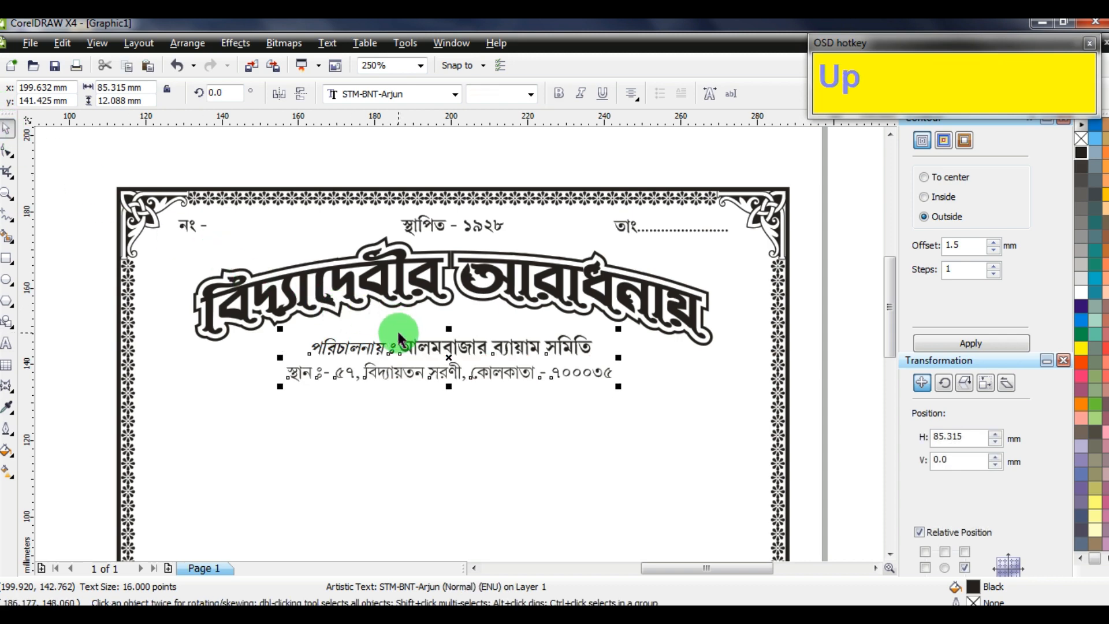
key(Up)
key(Up)
scroll(458, 346, down, 3)
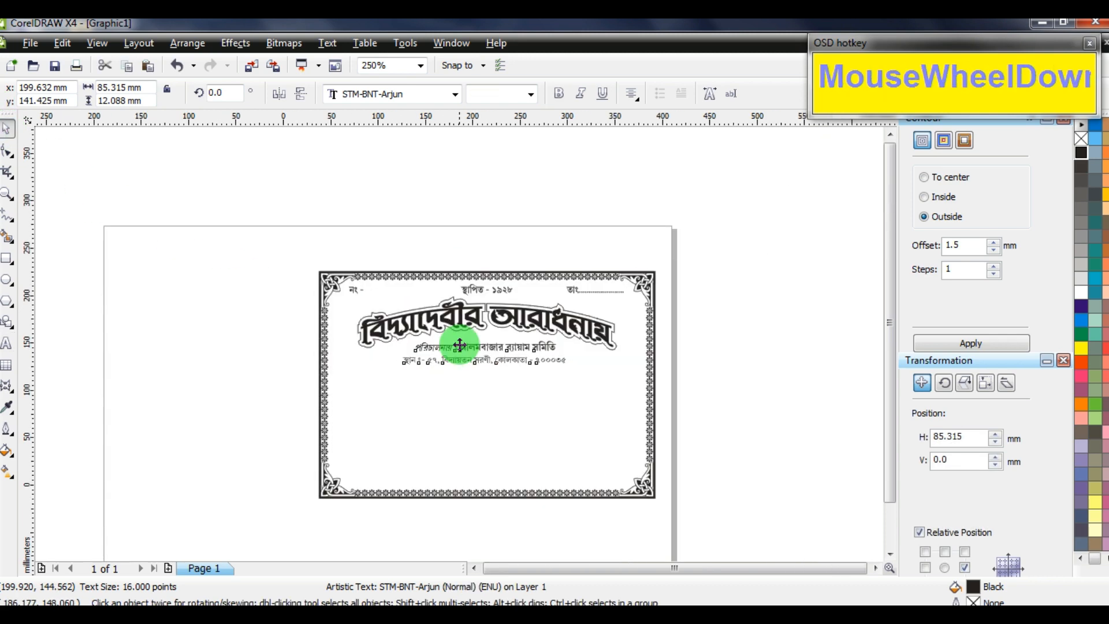
click(621, 327)
scroll(458, 343, up, 2)
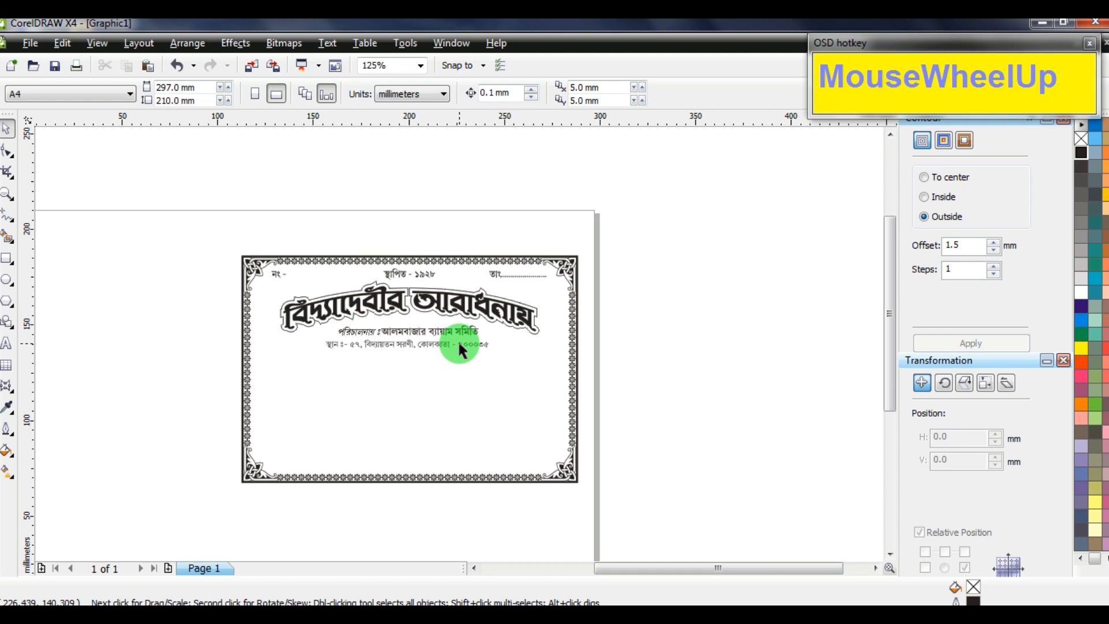
Shift the address lines aside and flatten the arched title to about 87% height
drag(558, 373, 211, 273)
drag(755, 366, 430, 398)
drag(635, 359, 244, 326)
drag(209, 281, 209, 282)
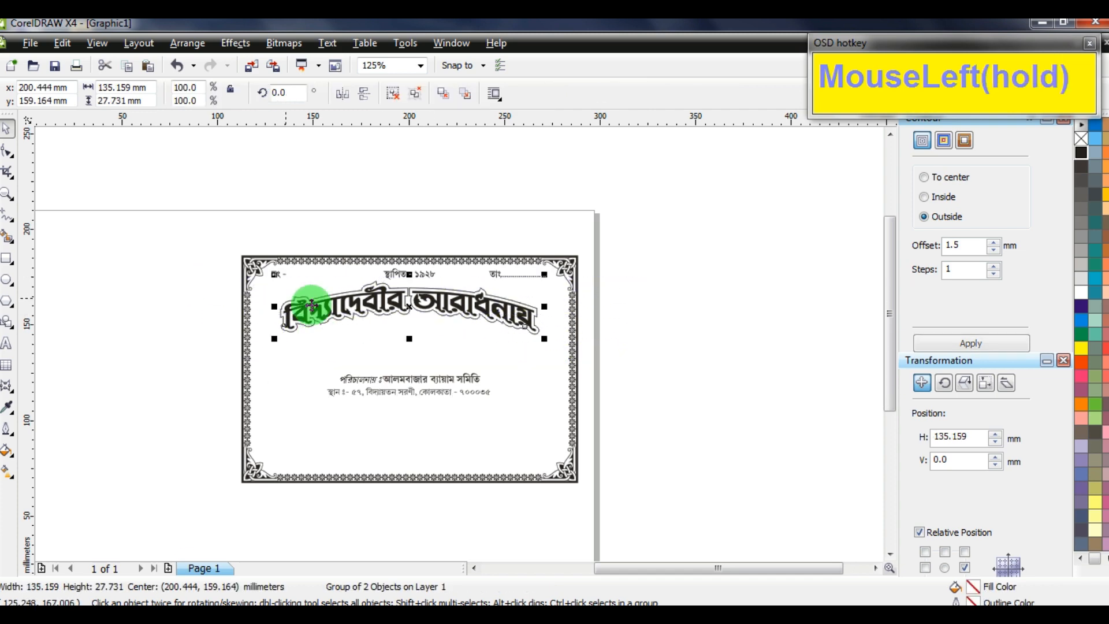
scroll(458, 339, up, 2)
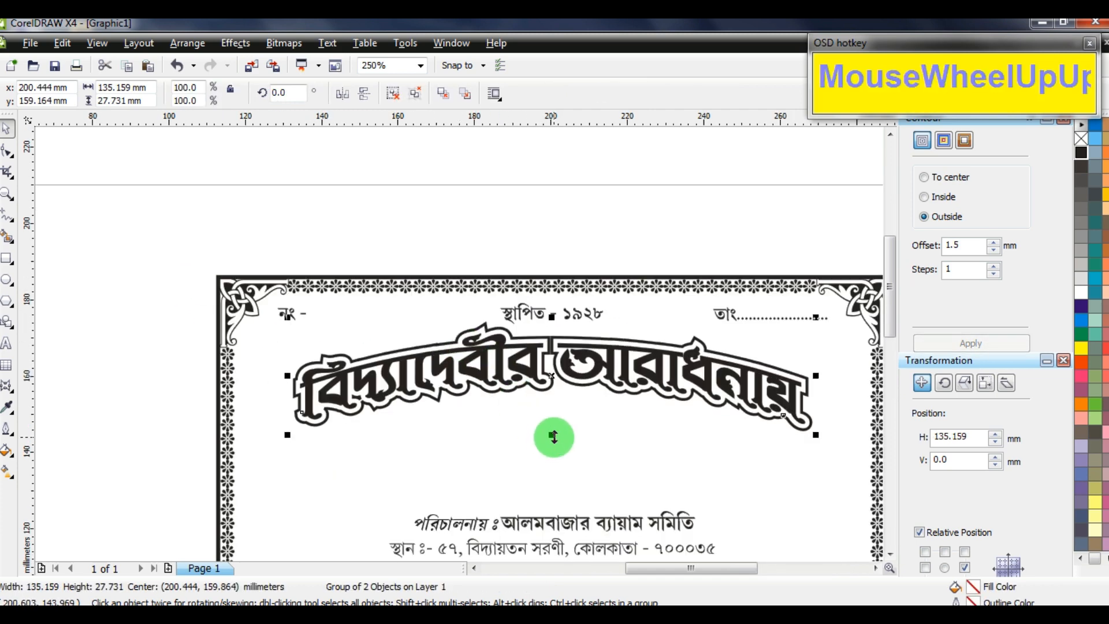
drag(550, 433, 565, 421)
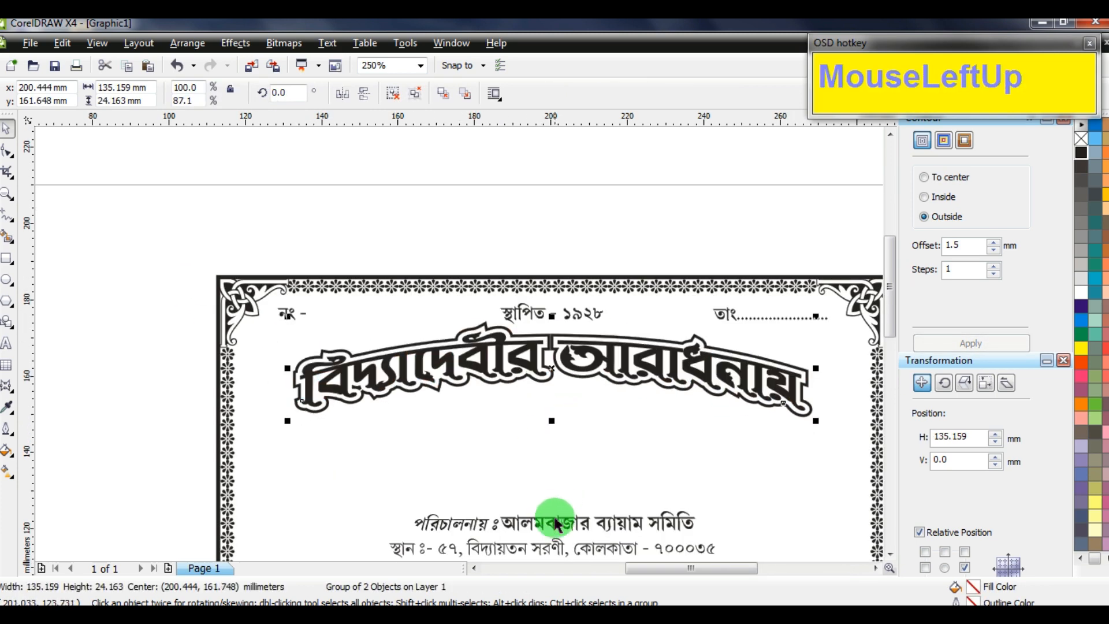
Move the address lines up directly beneath the title and nudge them down slightly
drag(555, 522, 556, 398)
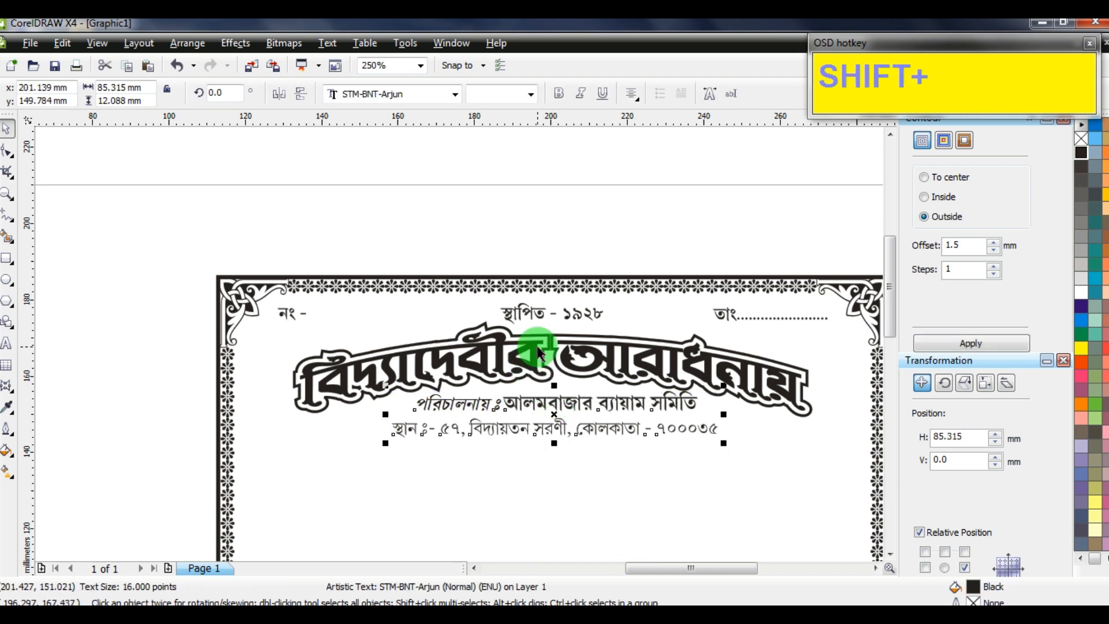
shift+click(537, 378)
click(519, 211)
click(565, 402)
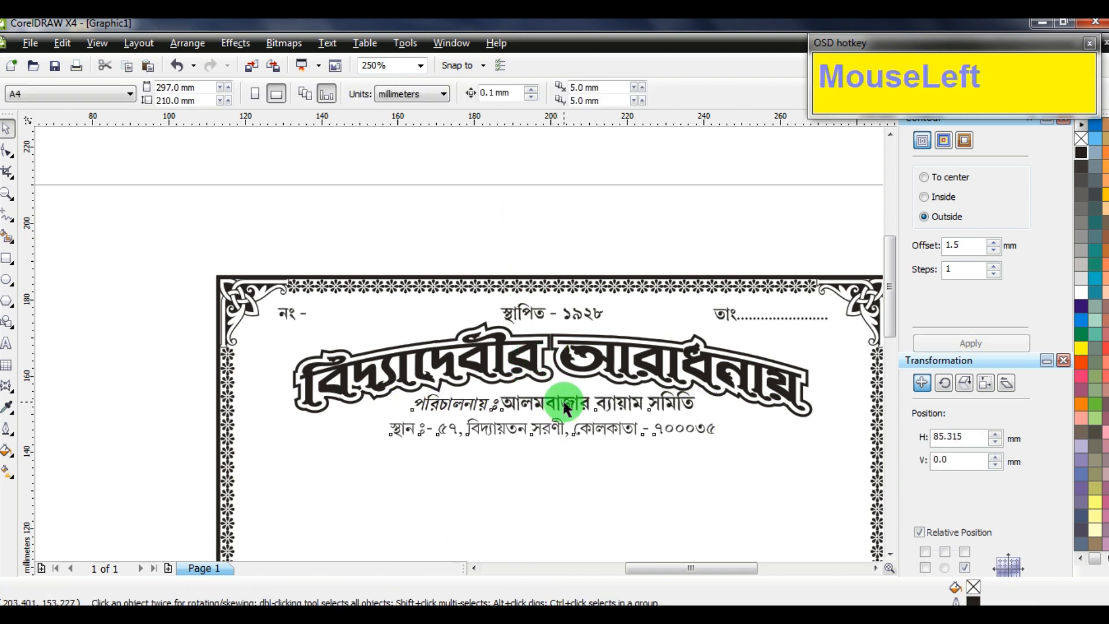
key(Down)
key(Down)
key(Down)
key(Down)
key(Down)
key(Down)
key(Down)
key(Down)
key(Down)
key(Down)
key(Down)
key(Down)
key(Down)
key(Down)
key(Down)
key(Down)
key(Down)
key(Down)
scroll(459, 345, down, 4)
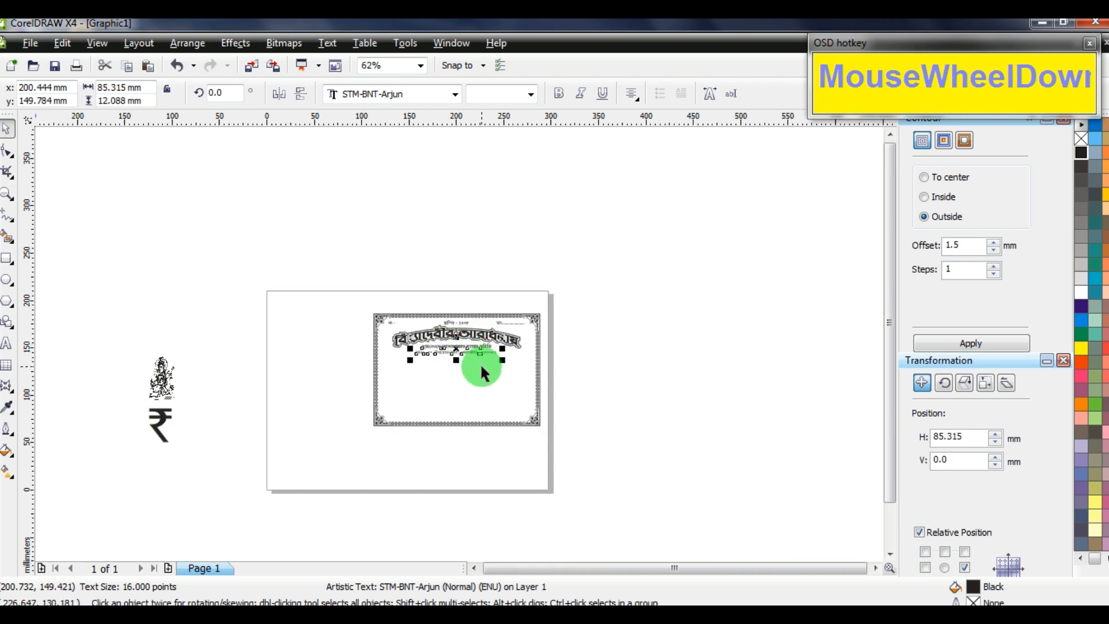
scroll(483, 365, up, 3)
click(92, 300)
scroll(458, 341, down, 2)
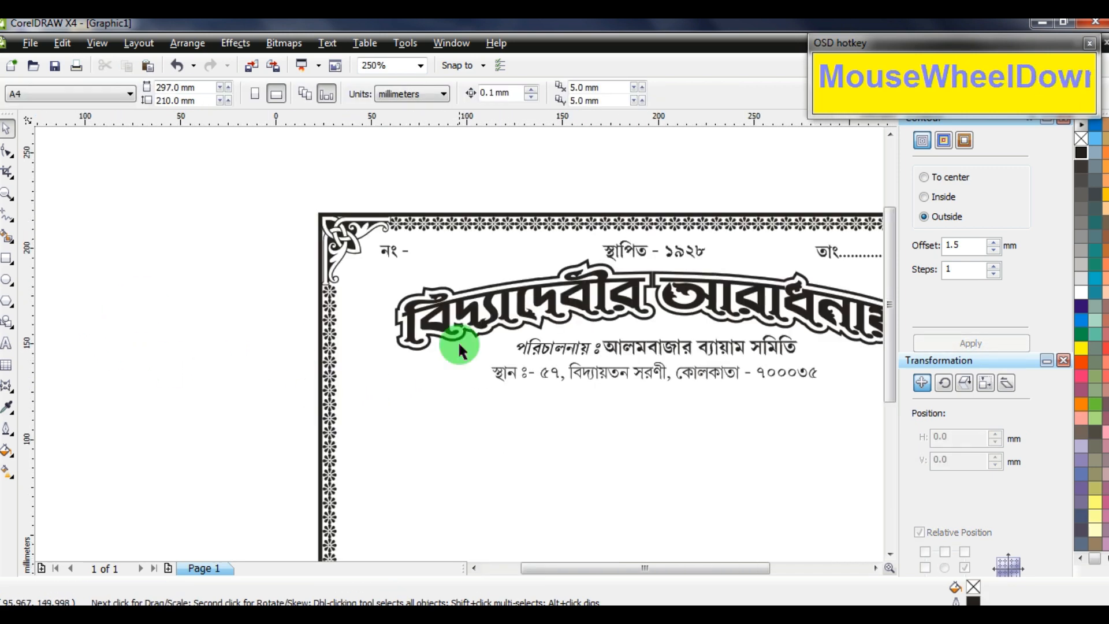
Place the Saraswati image inside the border on the left and mirror it horizontally
drag(264, 378, 504, 379)
scroll(558, 385, up, 4)
drag(291, 271, 310, 272)
drag(242, 270, 228, 257)
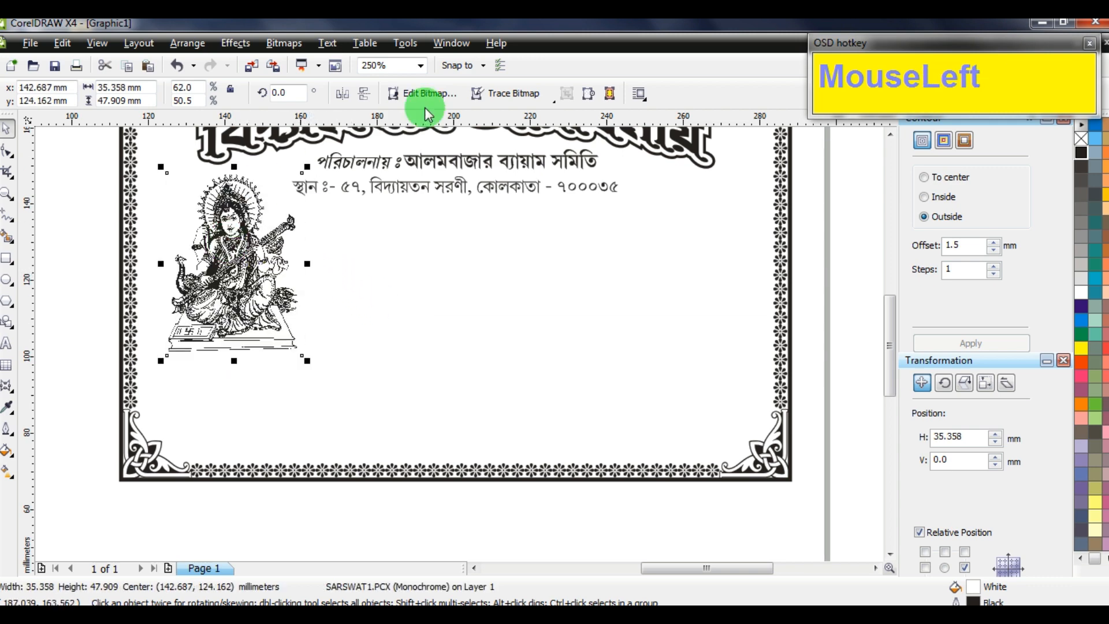
click(342, 95)
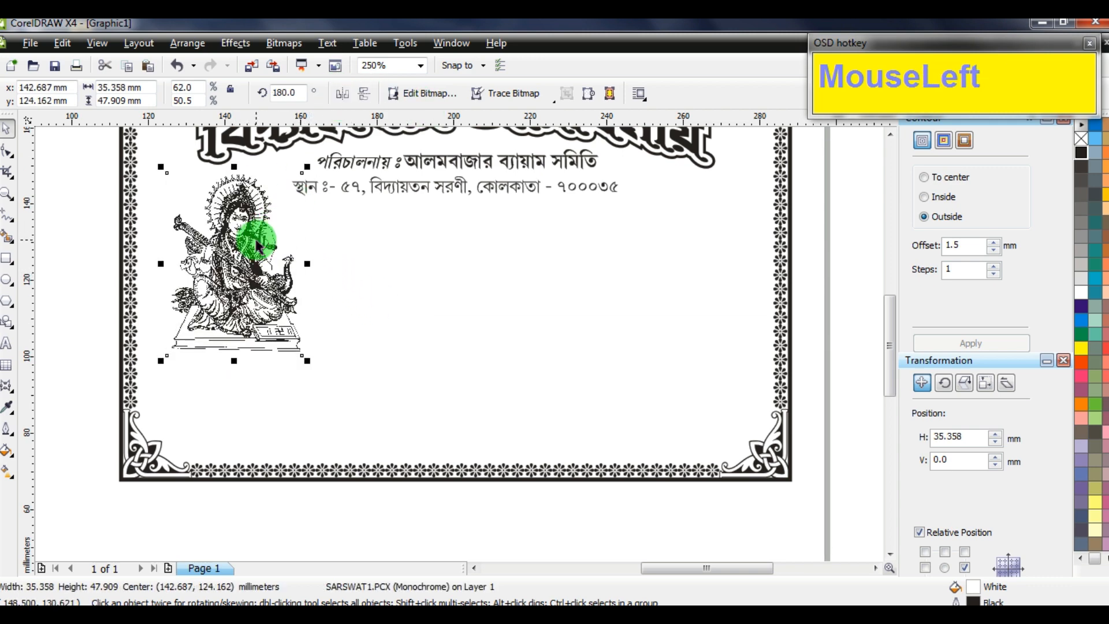
Enlarge the Saraswati image to about 41.8 × 53.5 mm, undoing an accidental border move
drag(161, 264, 145, 264)
drag(307, 361, 317, 373)
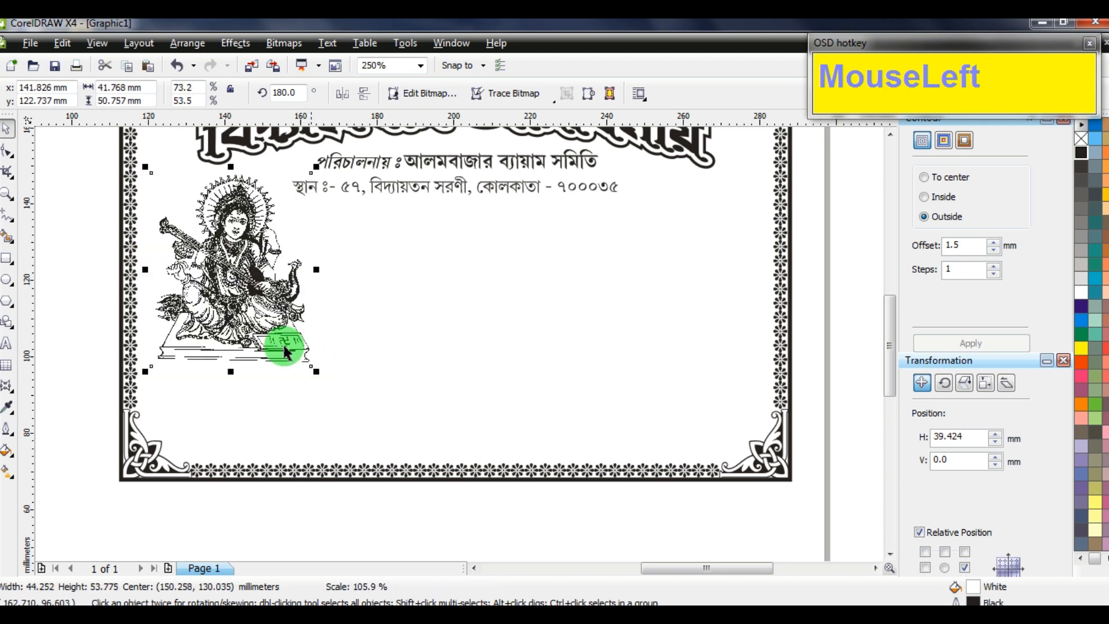
drag(254, 305, 251, 303)
key(ctrl+z)
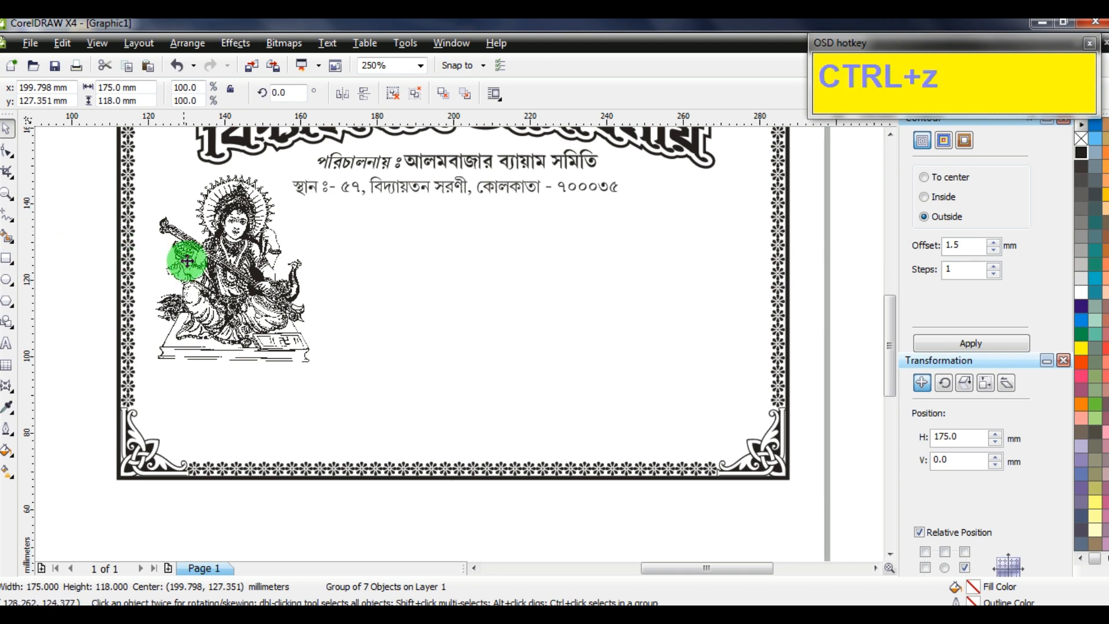
alt+click(239, 304)
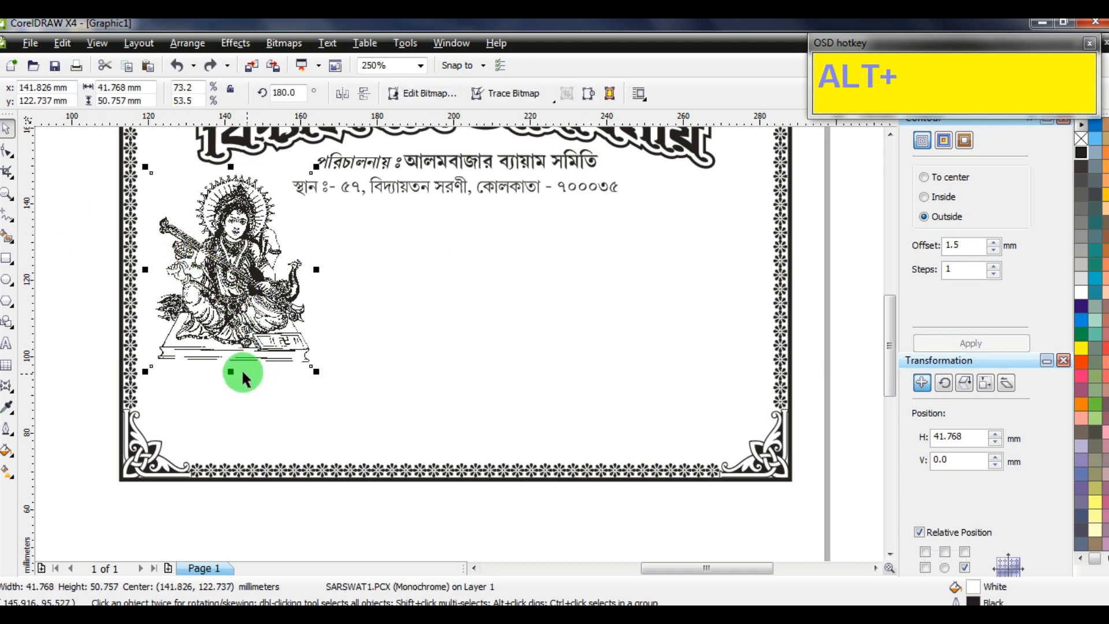
drag(231, 365, 231, 373)
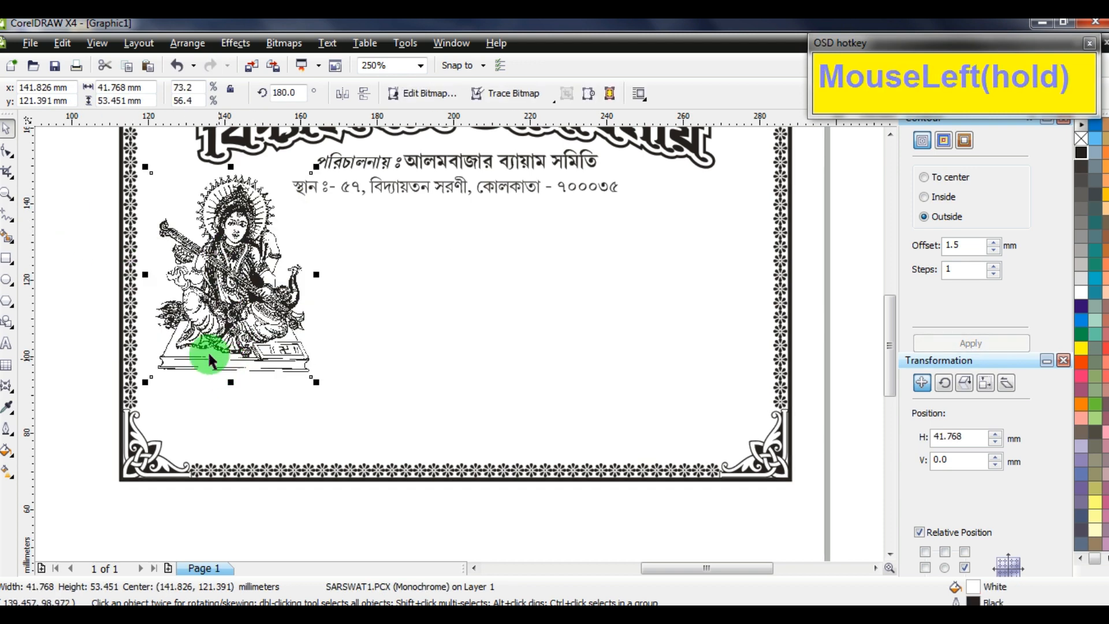
click(60, 297)
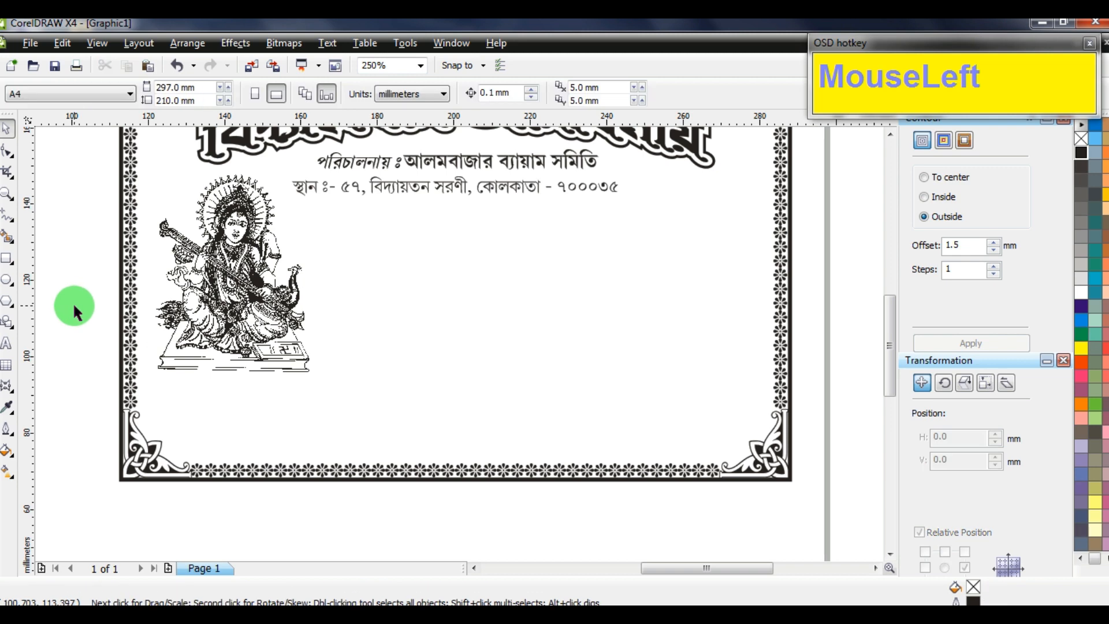
Draw a box near the bottom-left border and round its corners
click(8, 263)
drag(164, 400, 352, 445)
scroll(343, 421, up, 1)
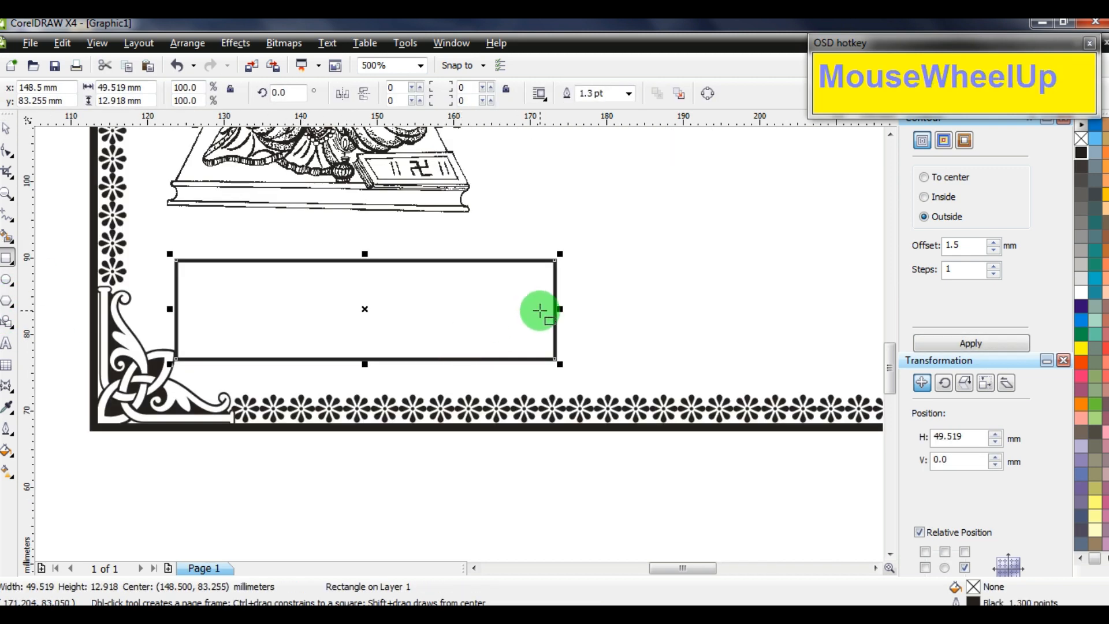
click(7, 154)
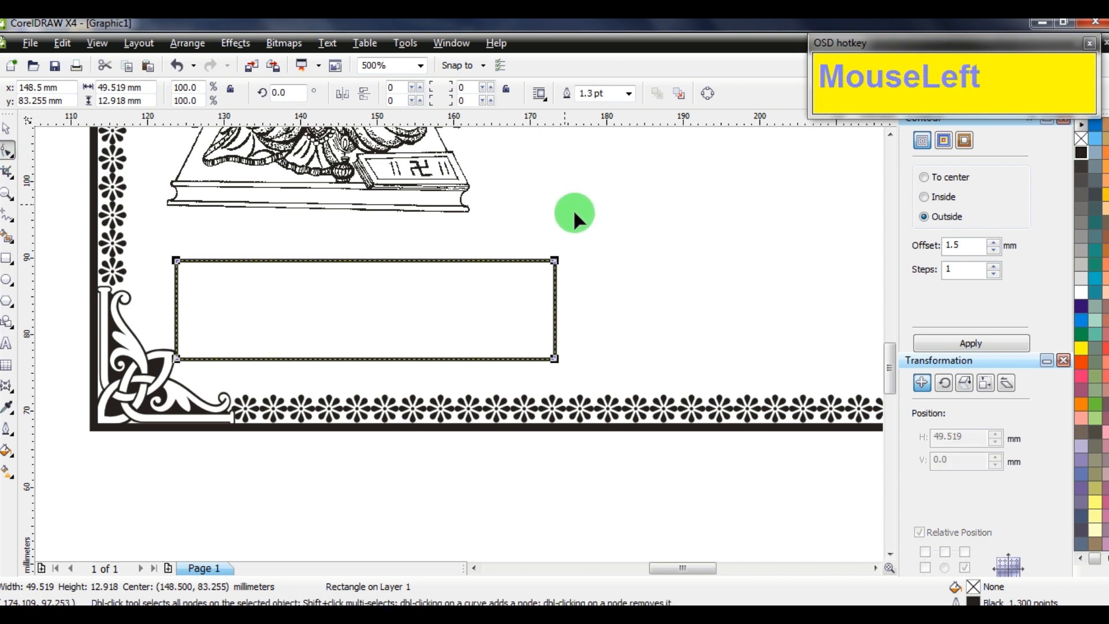
click(4, 132)
drag(169, 308, 191, 308)
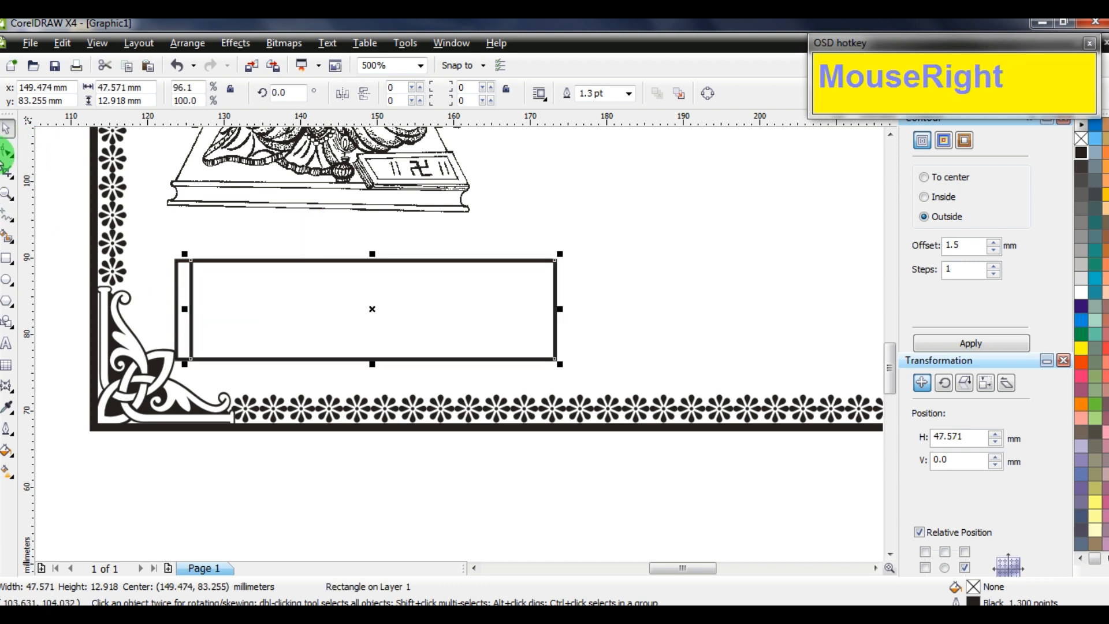
click(7, 153)
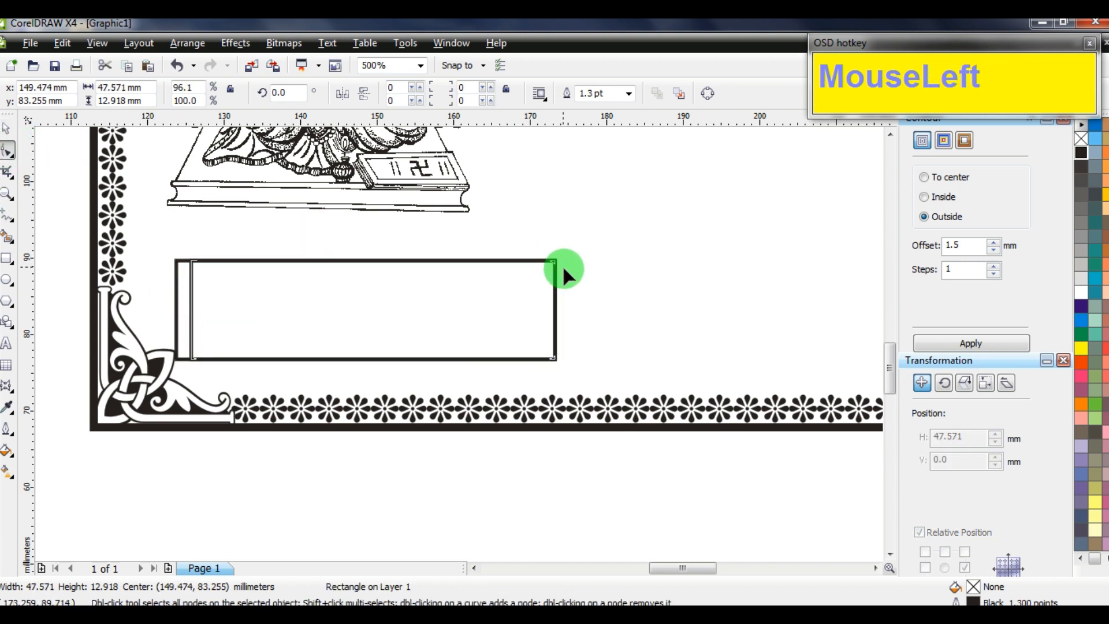
drag(562, 264, 574, 279)
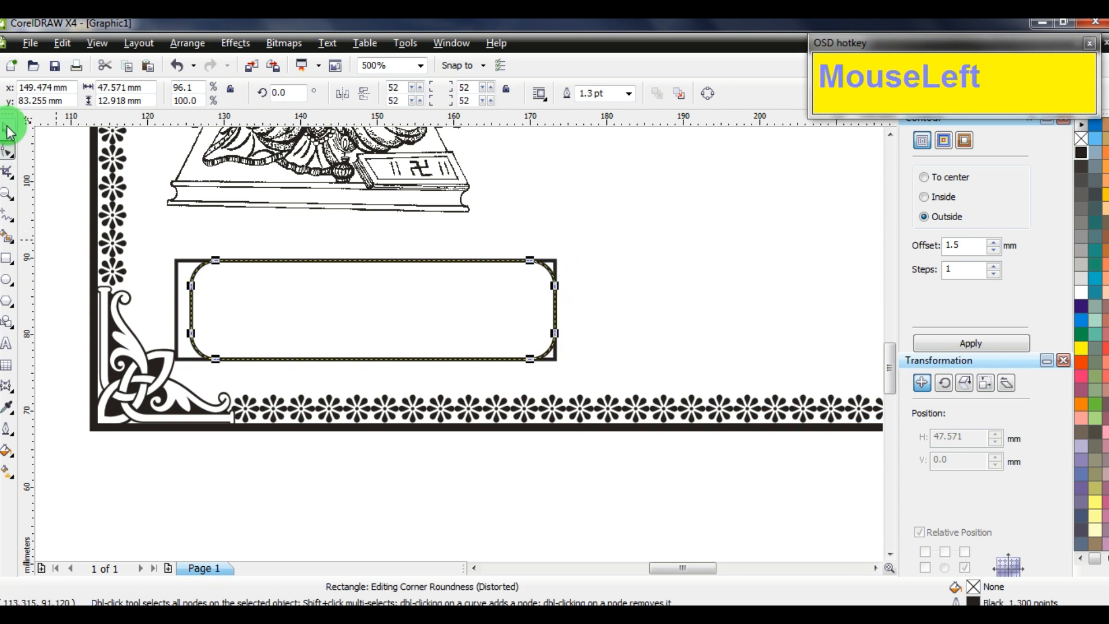
Shrink the square-cornered copy into a small black block at the box's left end
click(8, 132)
click(175, 264)
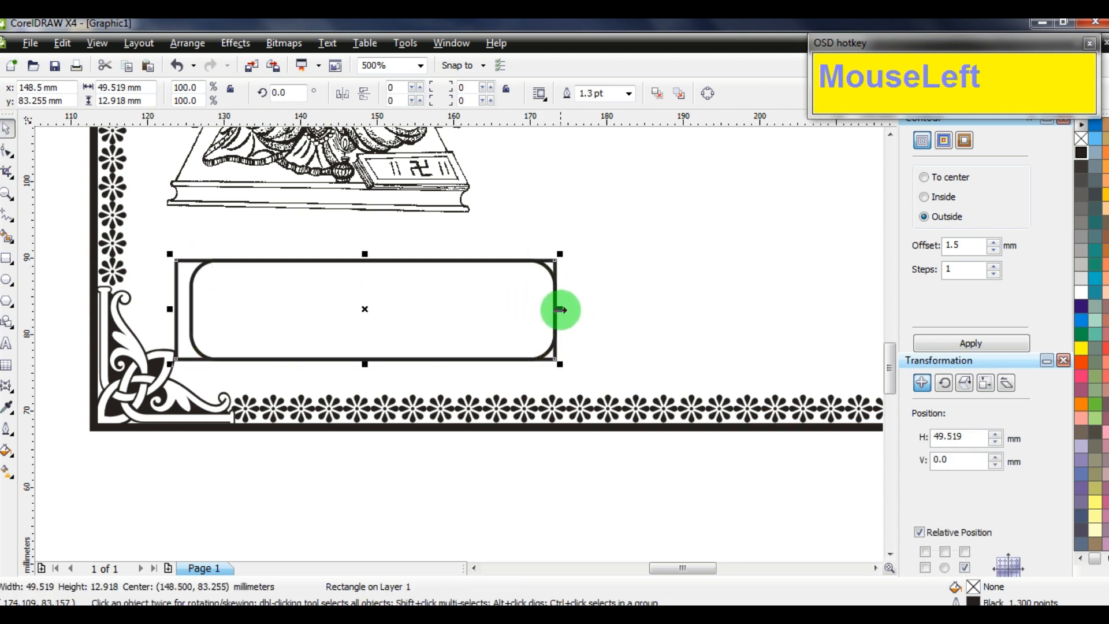
drag(560, 310, 275, 304)
click(1080, 152)
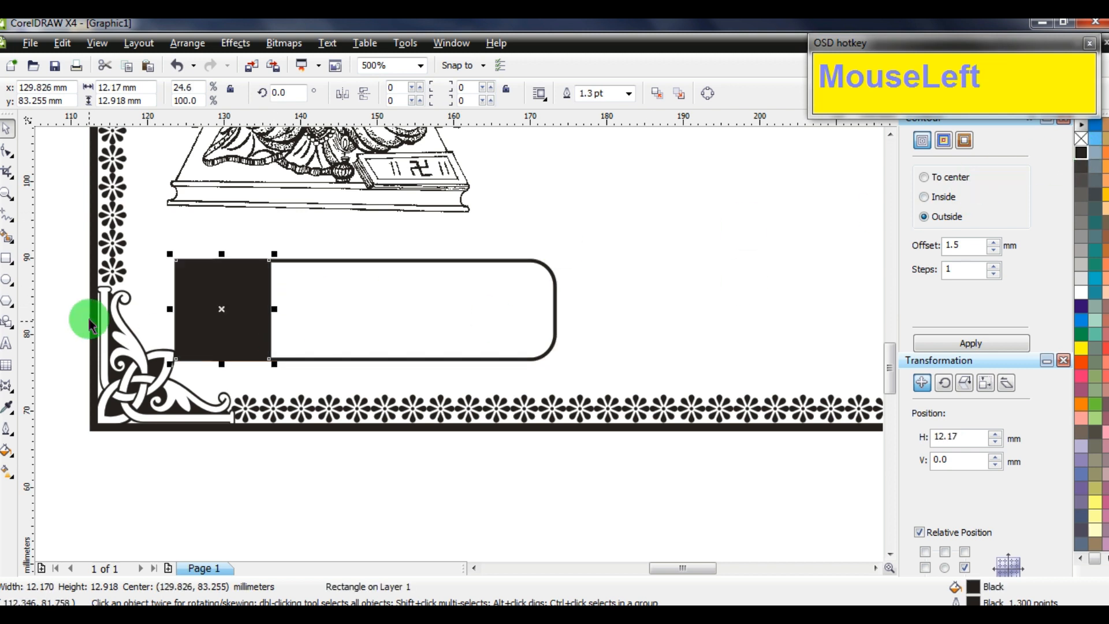
drag(271, 312, 536, 310)
Set the rounded label box's outline width to 2 pt
key(F12)
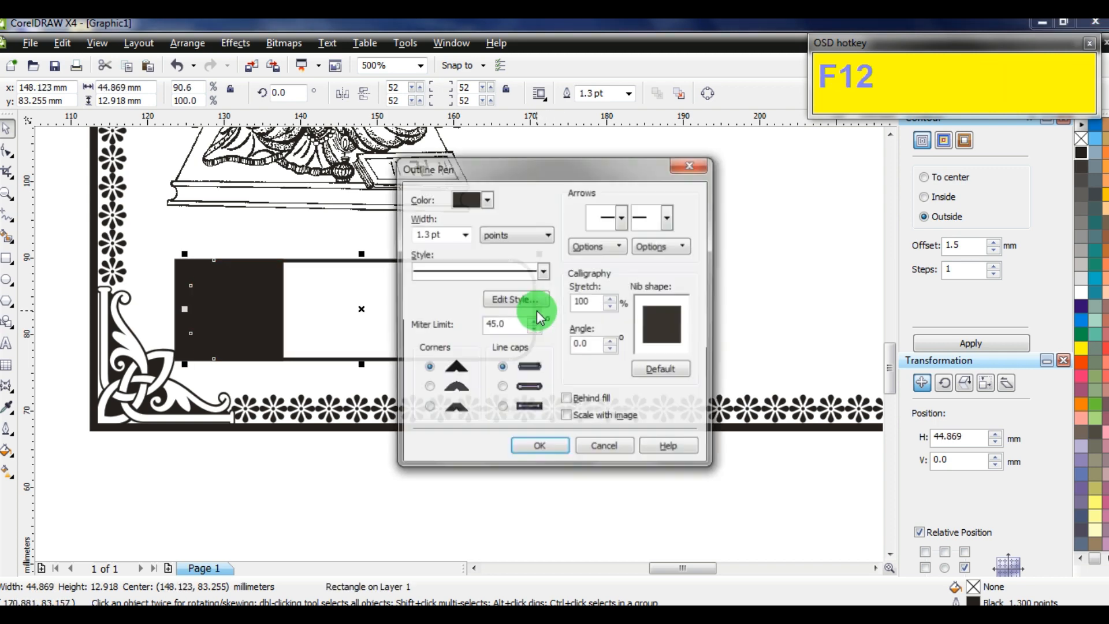
key(Tab)
text(2)
key(Tab)
key(Return)
scroll(339, 455, down, 5)
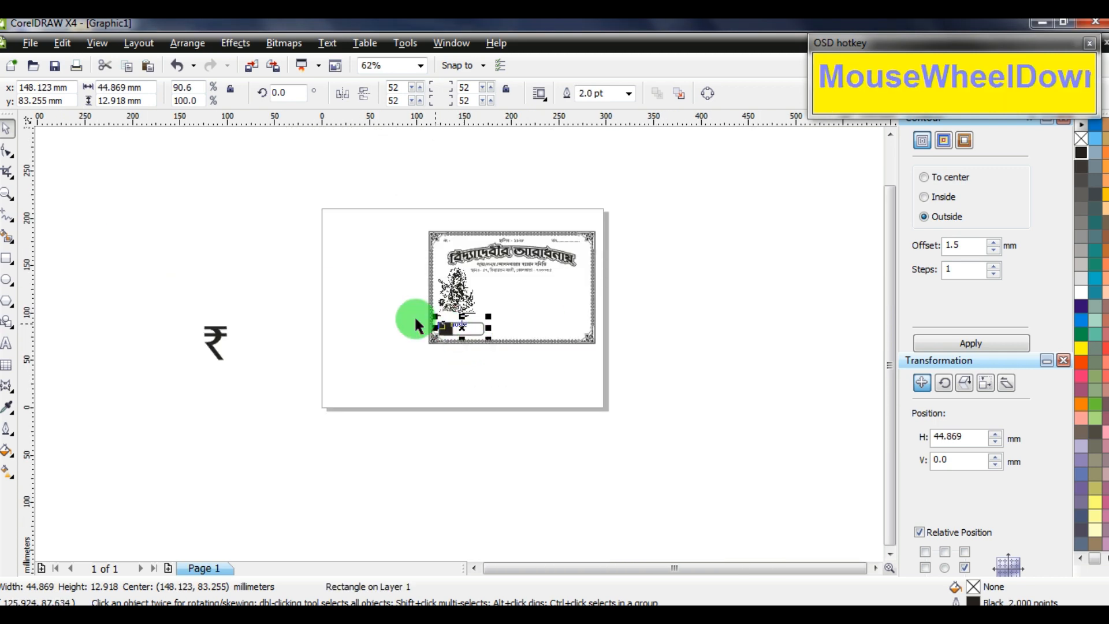
Place the rupee symbol with white fill and no outline inside the black box, in front
drag(217, 335, 449, 332)
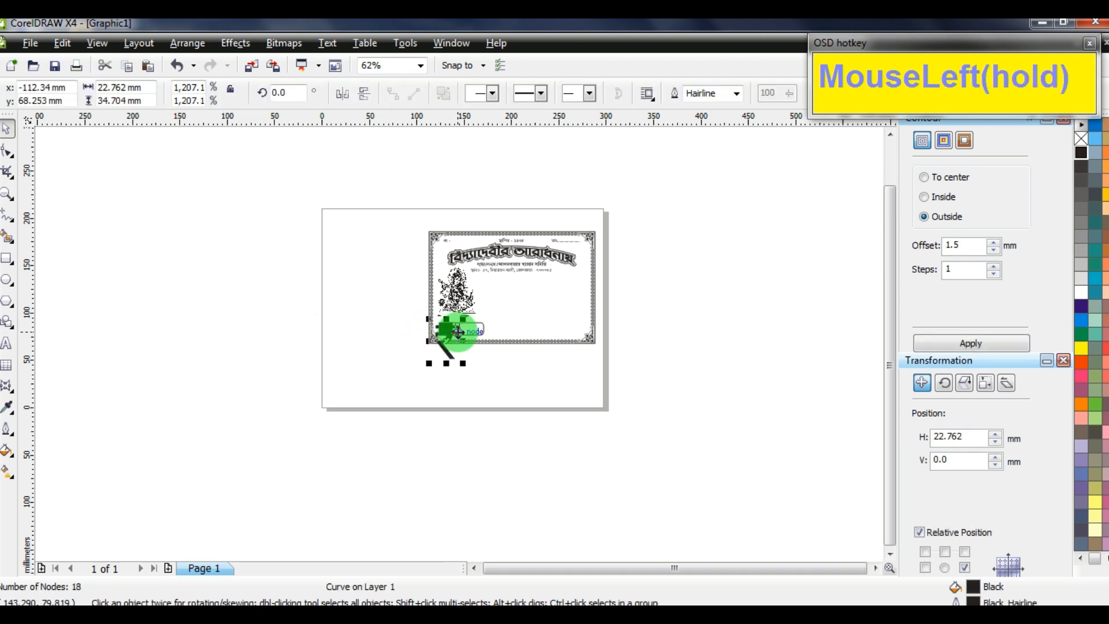
scroll(455, 325, up, 2)
click(1081, 291)
scroll(470, 383, up, 2)
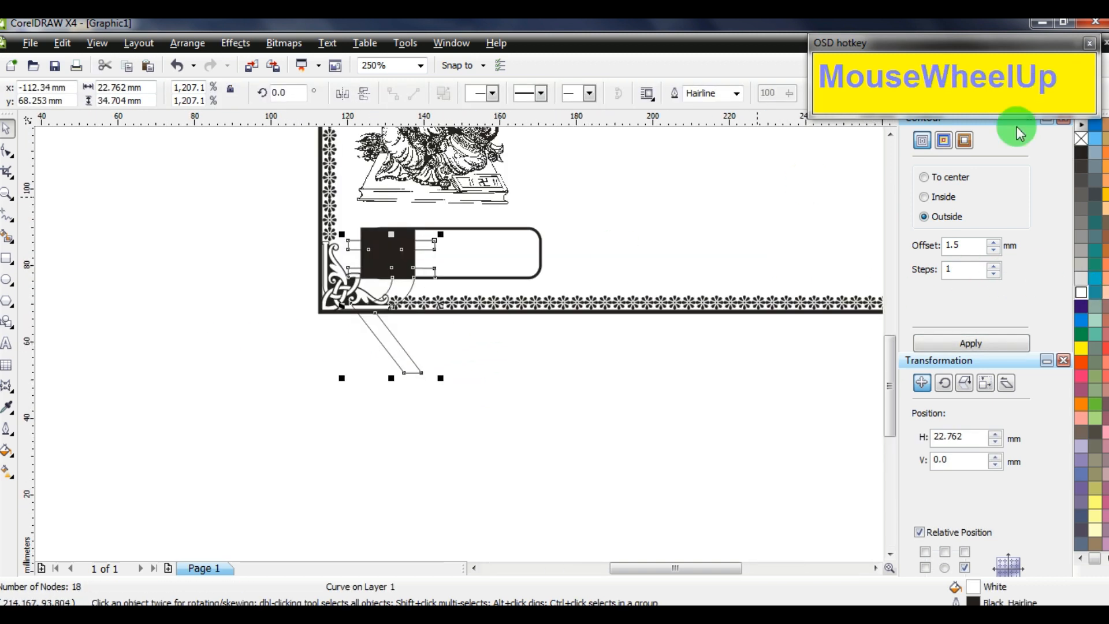
right_click(1085, 141)
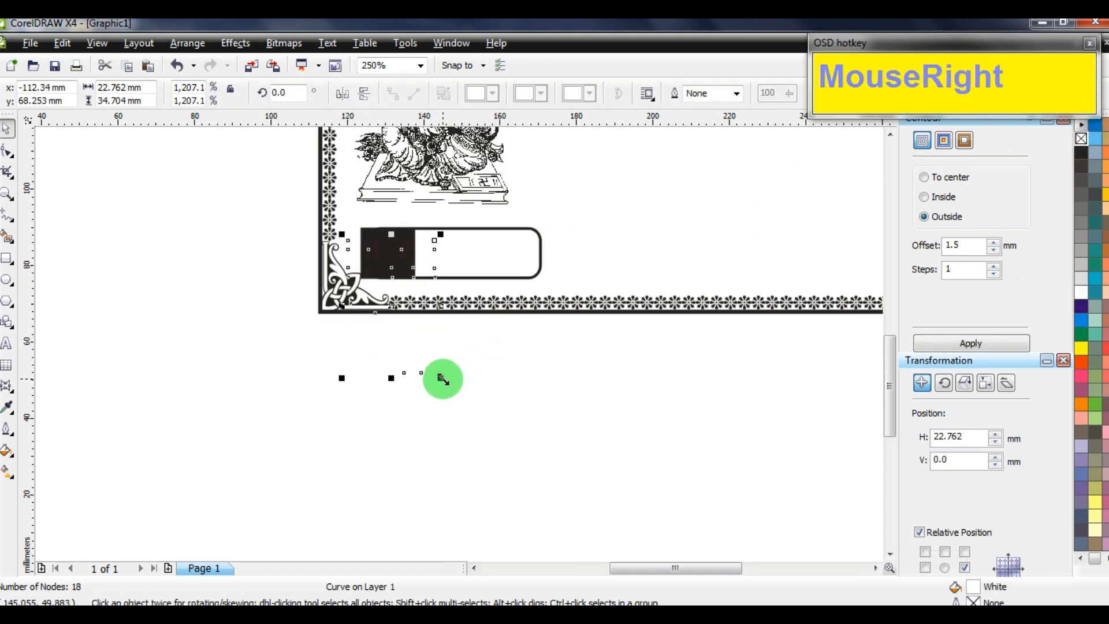
drag(441, 378, 367, 269)
scroll(546, 347, up, 4)
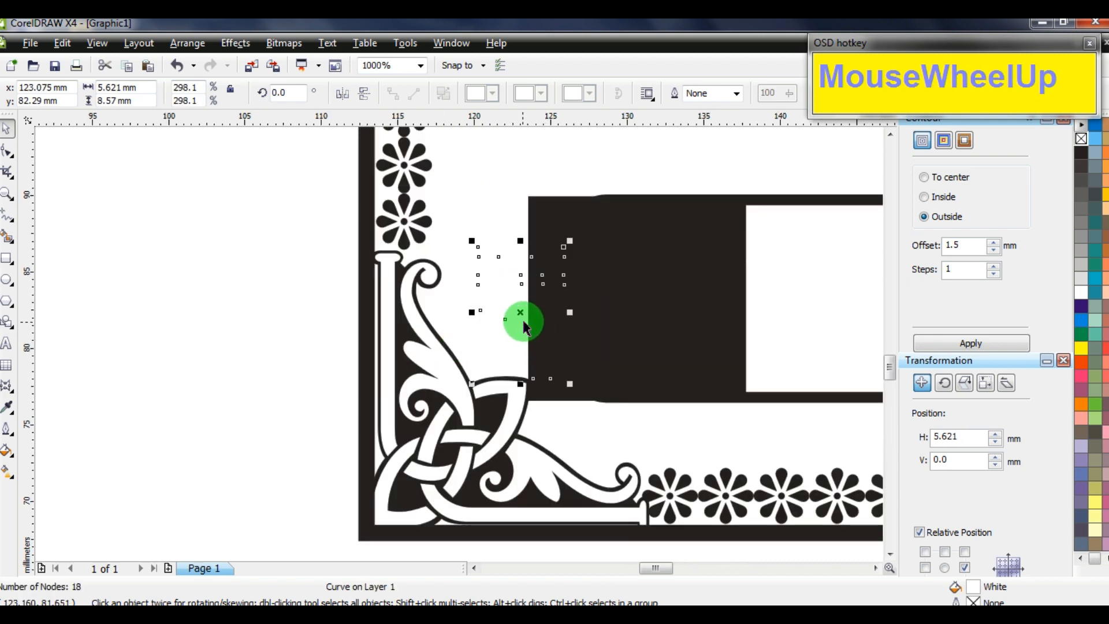
drag(524, 327, 701, 383)
key(Home)
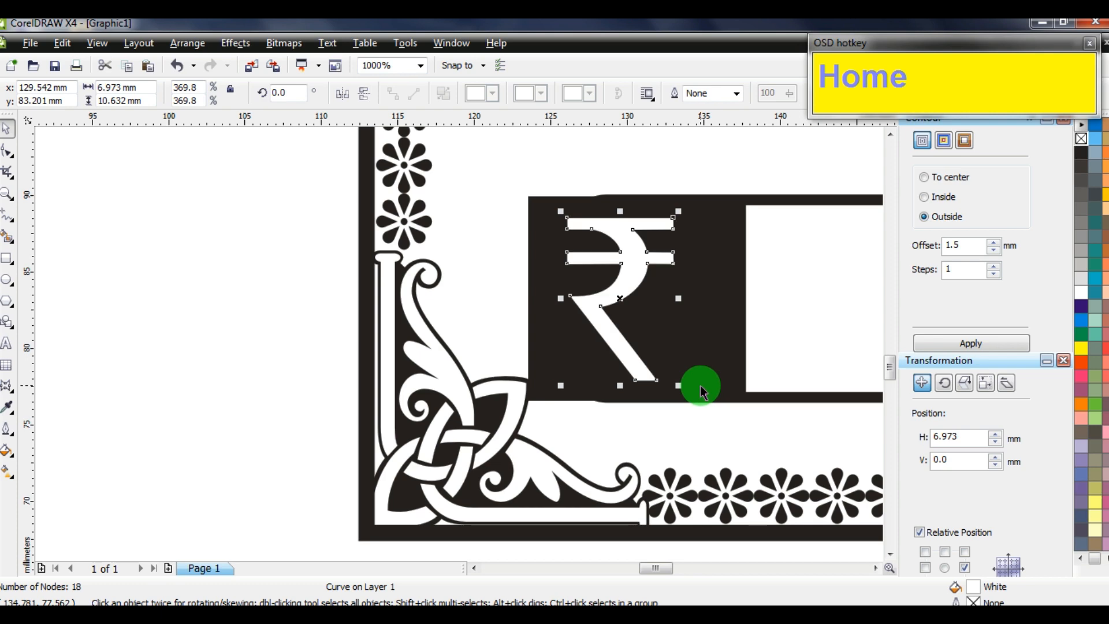
Set the black box's outline width to 2 pt
drag(739, 276, 743, 301)
key(F12)
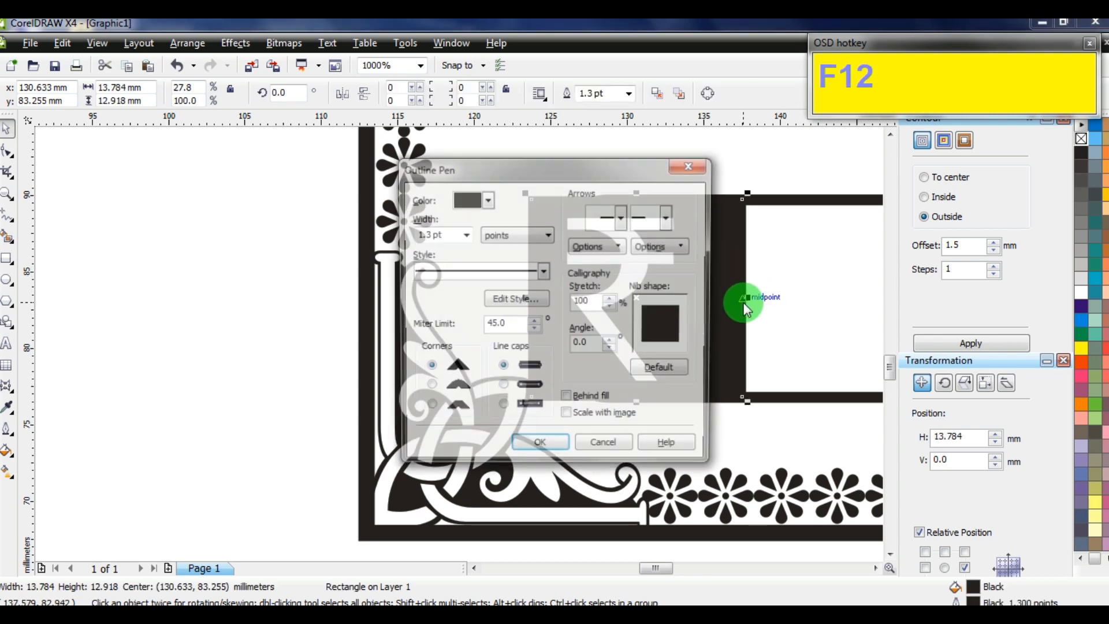
key(Tab)
text(2)
key(Return)
Widen the rupee symbol slightly and center it within the black box
click(202, 297)
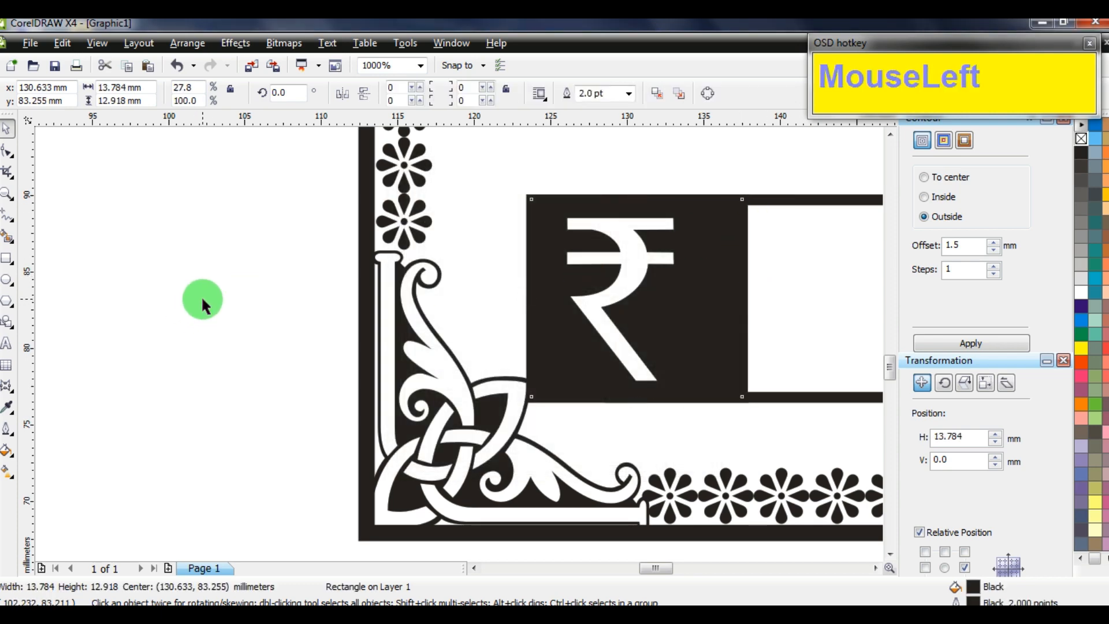
click(615, 289)
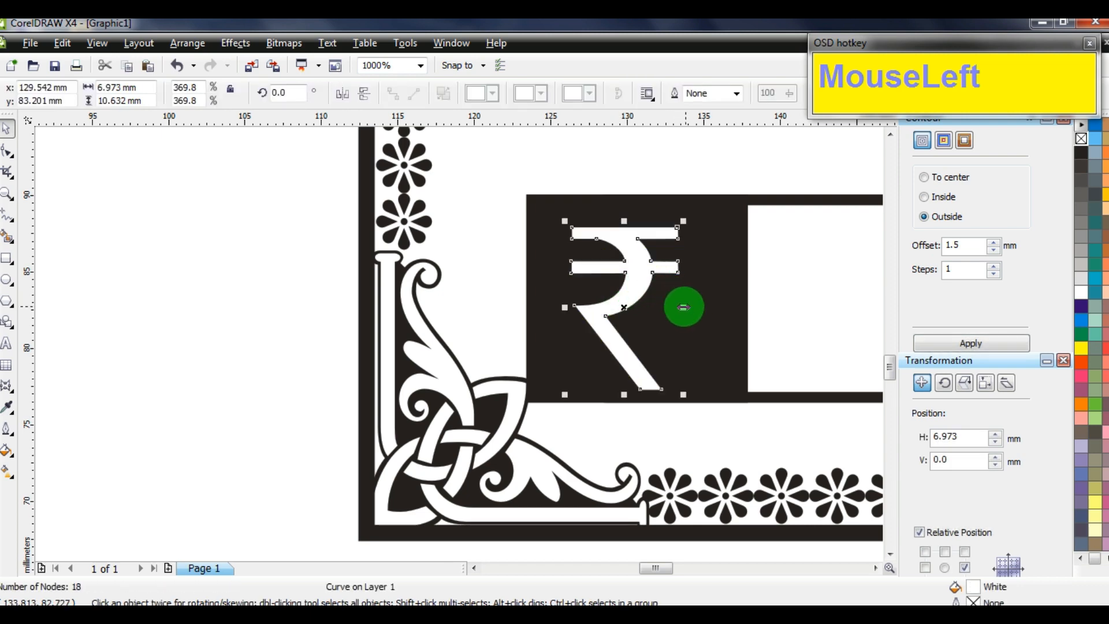
drag(683, 306, 707, 307)
mouse_move(661, 282)
mouse_down()
mouse_move(670, 273)
mouse_move(659, 275)
mouse_up()
scroll(460, 345, down, 1)
scroll(460, 345, down, 2)
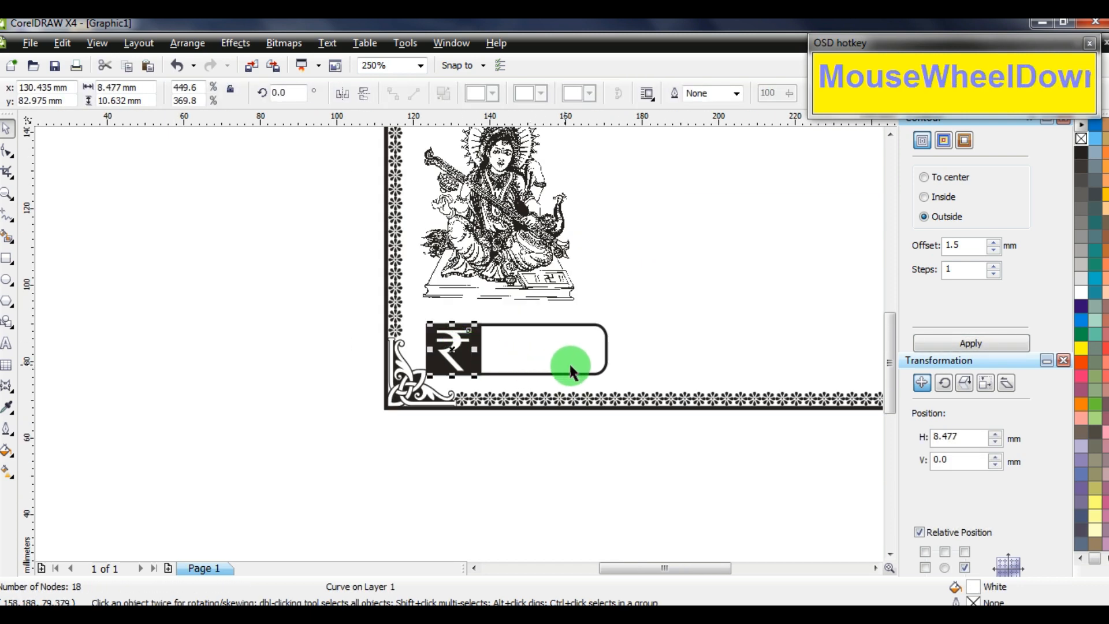
Narrow the rounded rupee label box slightly
click(638, 442)
scroll(524, 341, up, 1)
ctrl+click(443, 330)
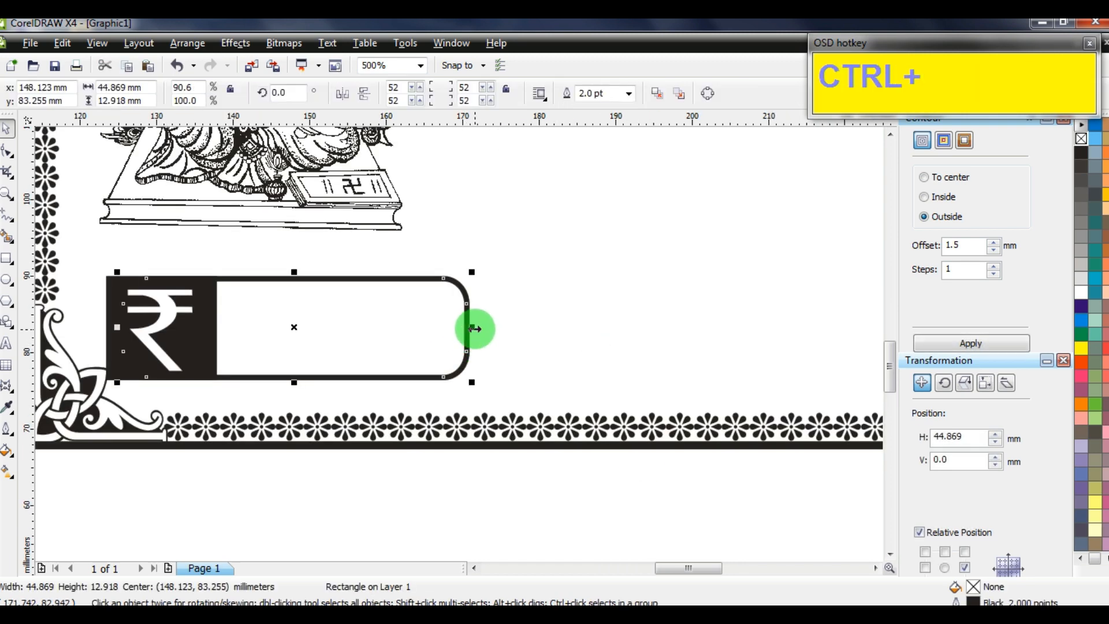
drag(472, 327, 459, 327)
click(457, 467)
scroll(457, 467, down, 1)
scroll(460, 347, down, 2)
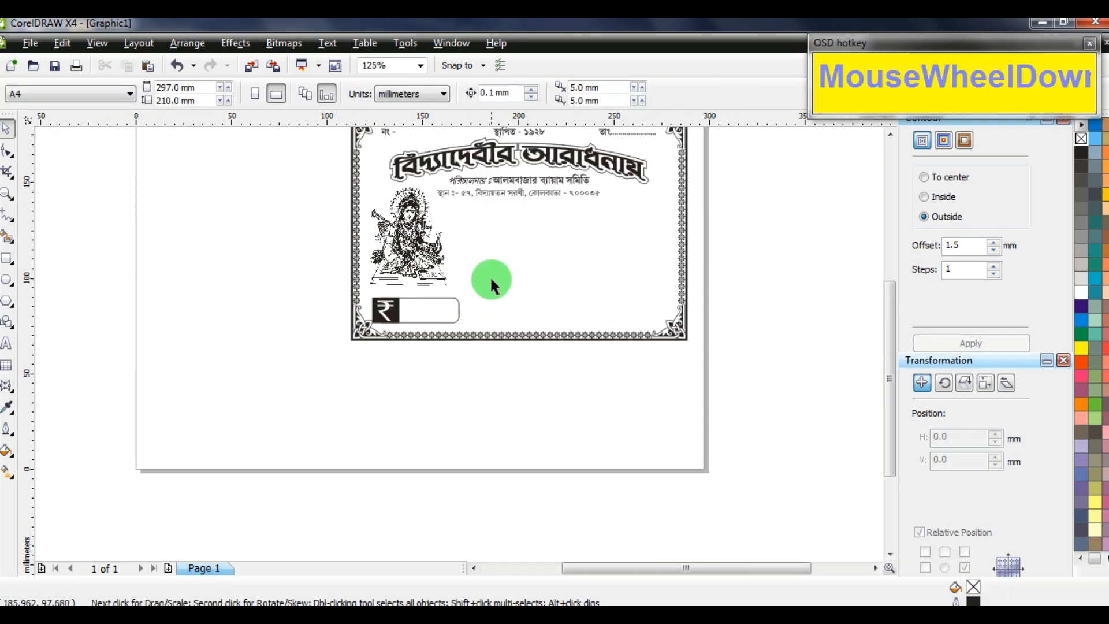
Stretch the Saraswati image inside the group to about 56 mm high
click(384, 248)
scroll(458, 341, up, 1)
alt+click(458, 304)
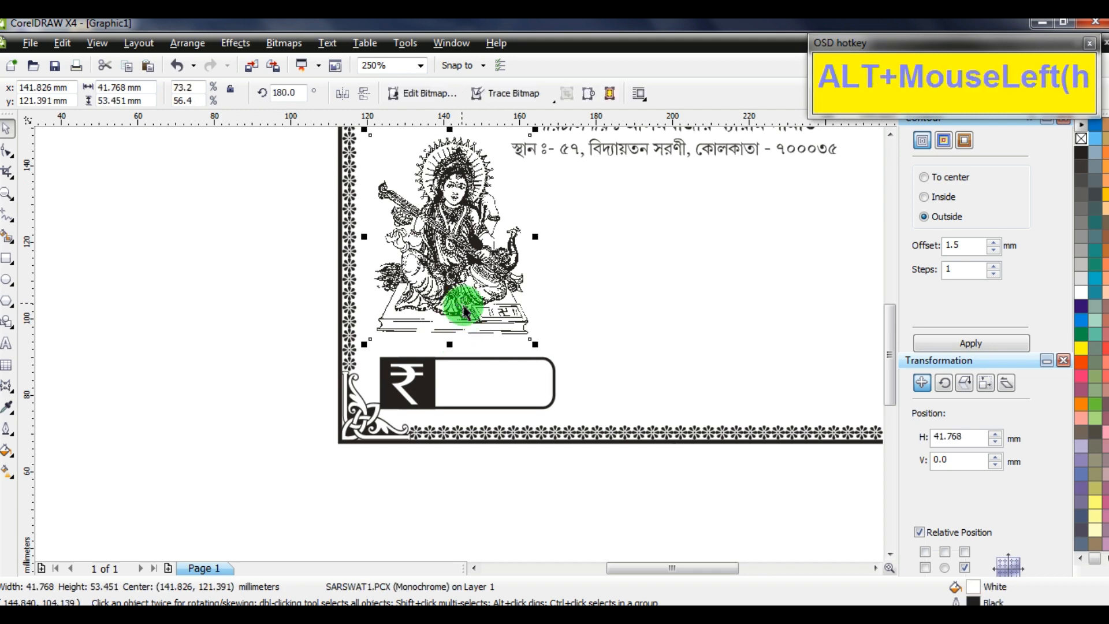
drag(452, 345, 459, 353)
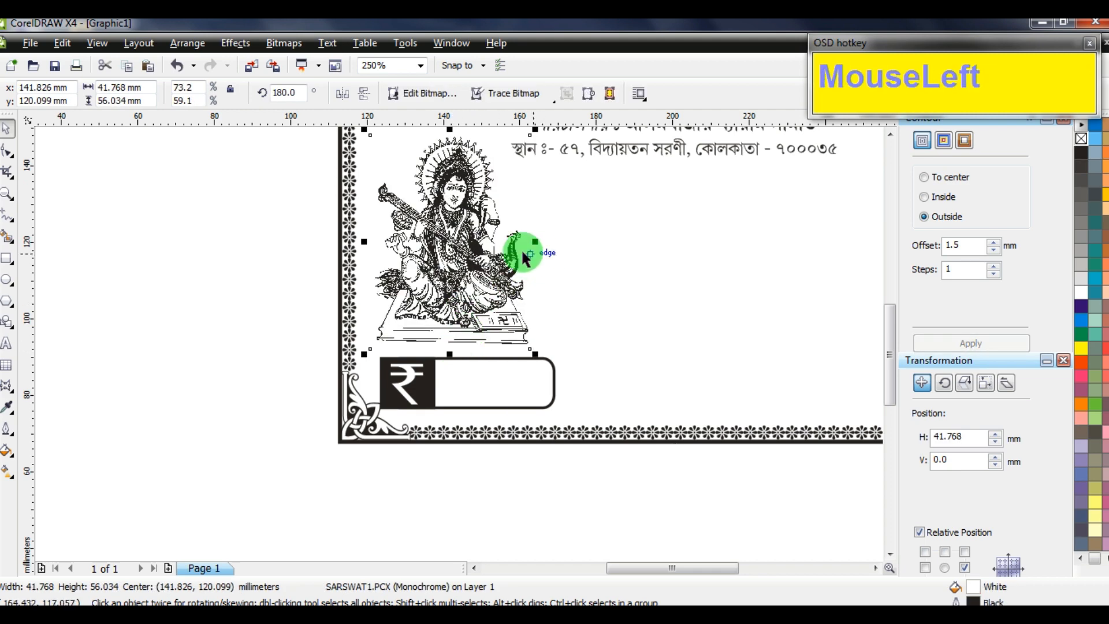
click(309, 298)
scroll(468, 343, down, 2)
scroll(458, 340, up, 2)
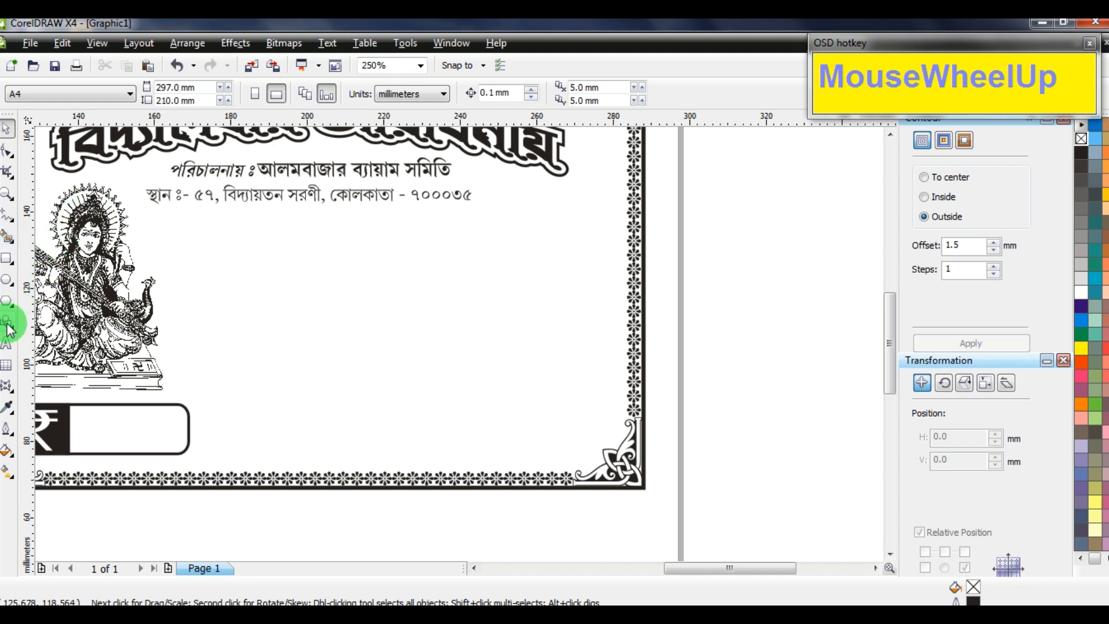
click(8, 344)
Paste the address digits ০০০৩৫ into a new left-aligned paragraph frame below the address
drag(419, 195, 487, 202)
key(ctrl+c)
drag(185, 227, 607, 364)
key(ctrl+v)
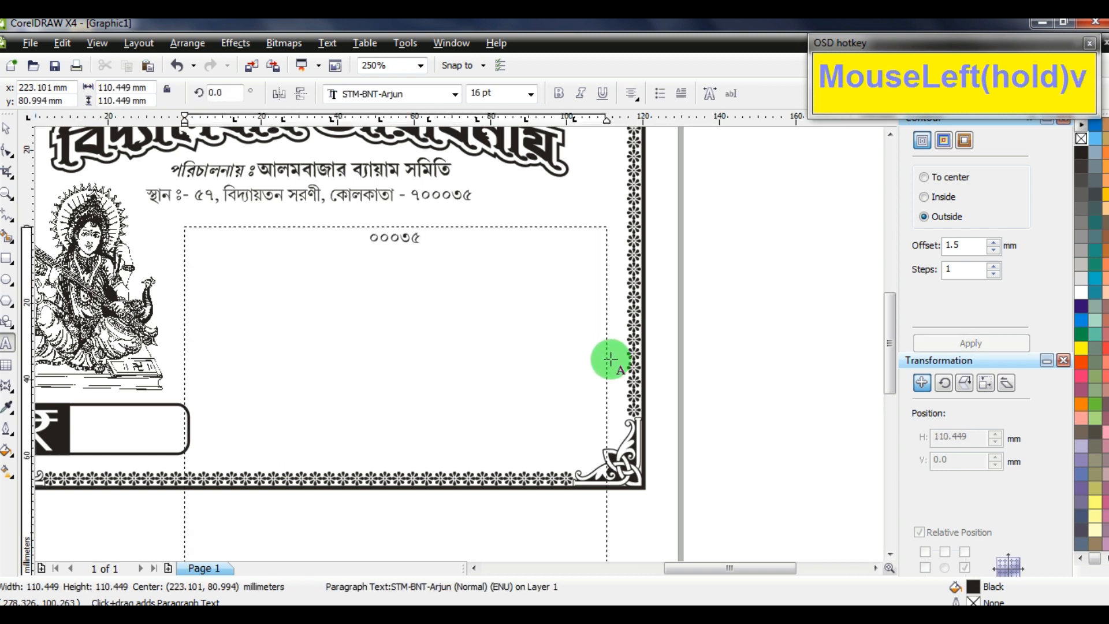
key(ctrl+a)
click(631, 93)
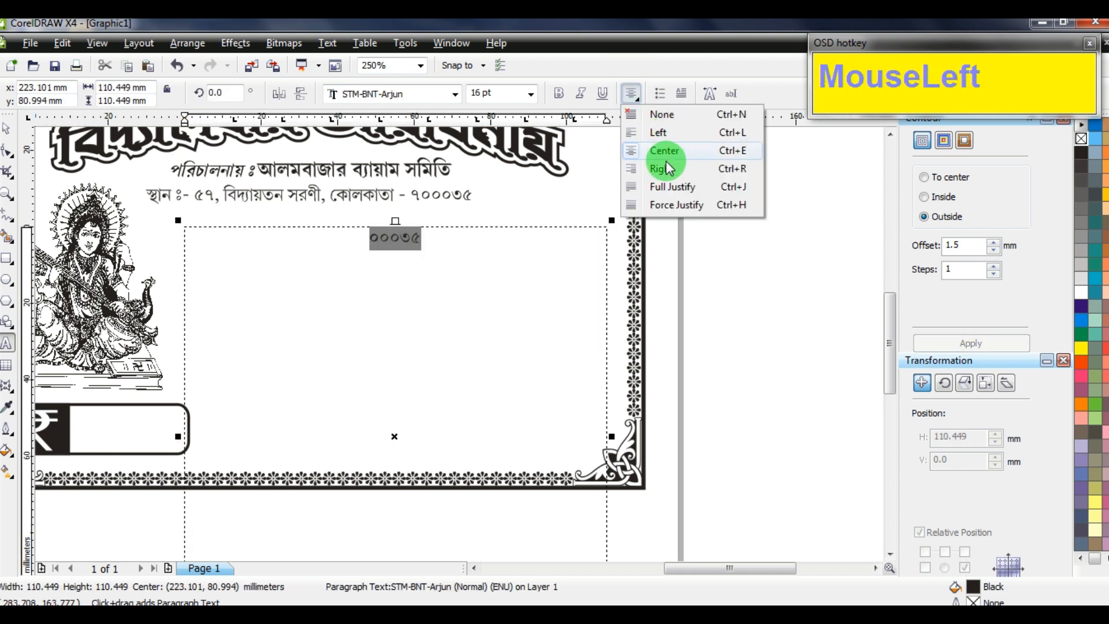
click(654, 132)
Replace the frame's digits with the Bengali text 'শ্রী / শ্রীমতী' using F5 Bengali input
click(342, 246)
key(F5)
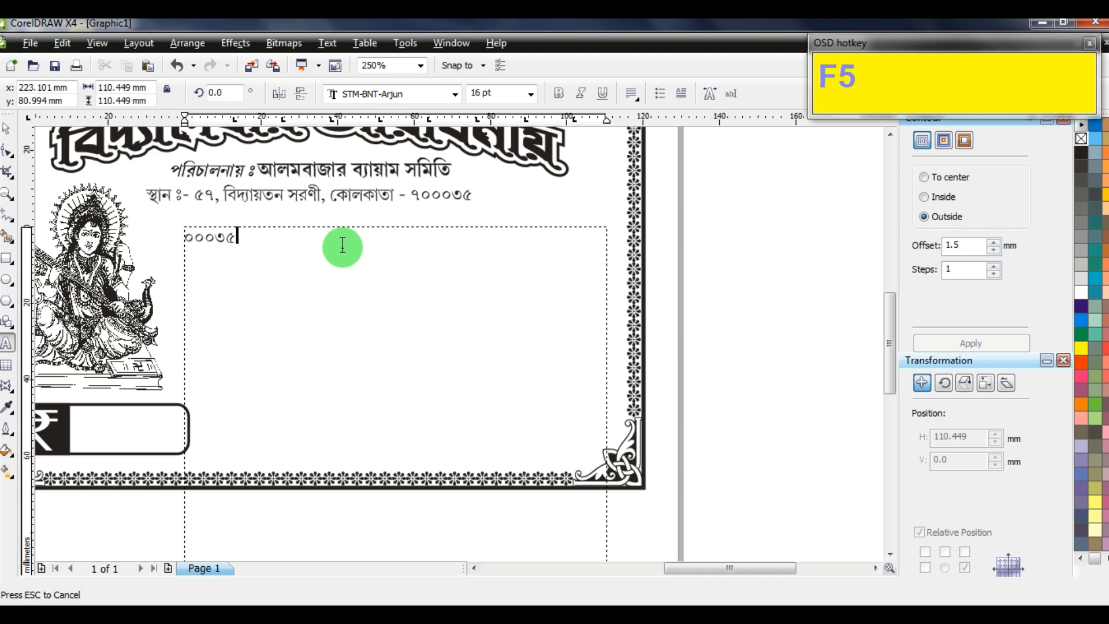
key(ctrl+a)
text(Mdjr)
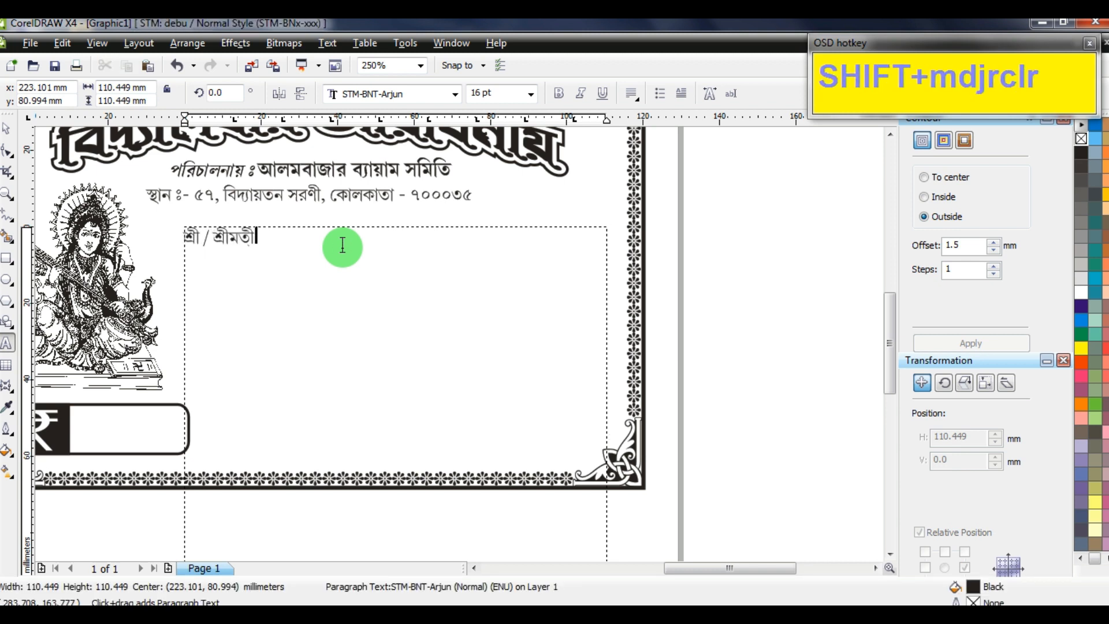
text(clr)
click(7, 127)
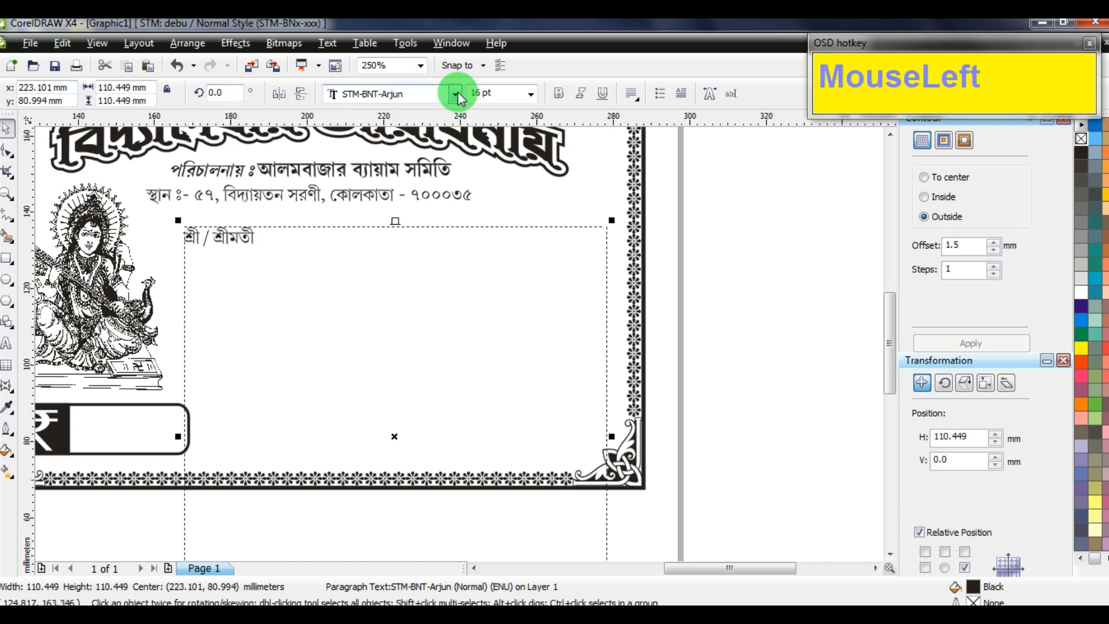
Apply the STM-BNT-Suparna font to the 'শ্রী / শ্রীমতী' text
click(457, 95)
key(Down)
key(Down)
key(Down)
key(Down)
key(Down)
key(Down)
key(Down)
key(Down)
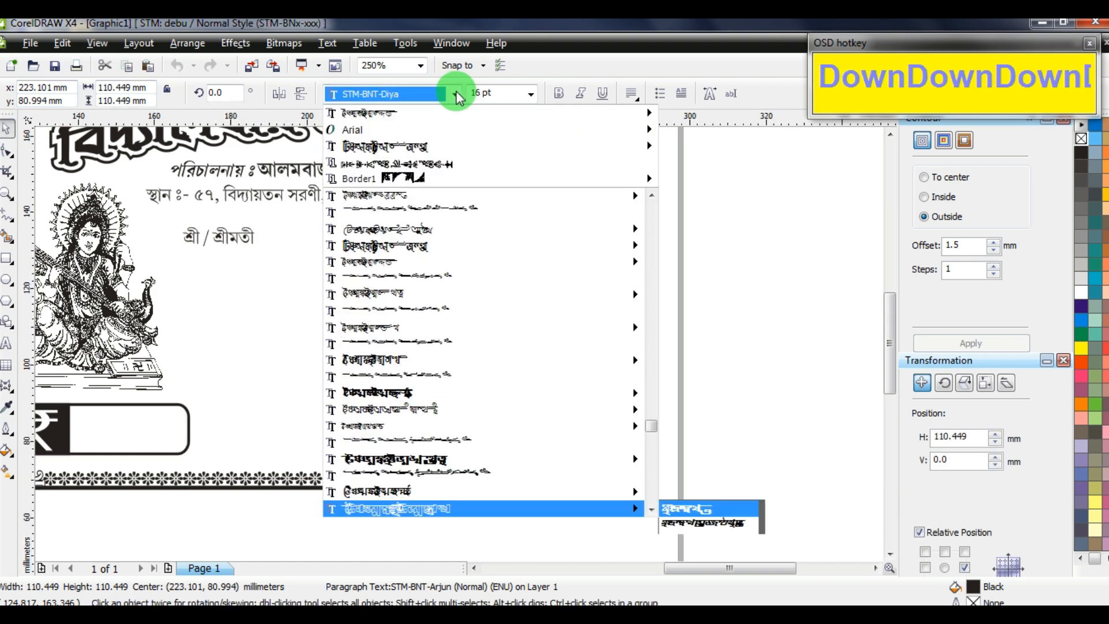
key(Down)
key(Up)
key(Up)
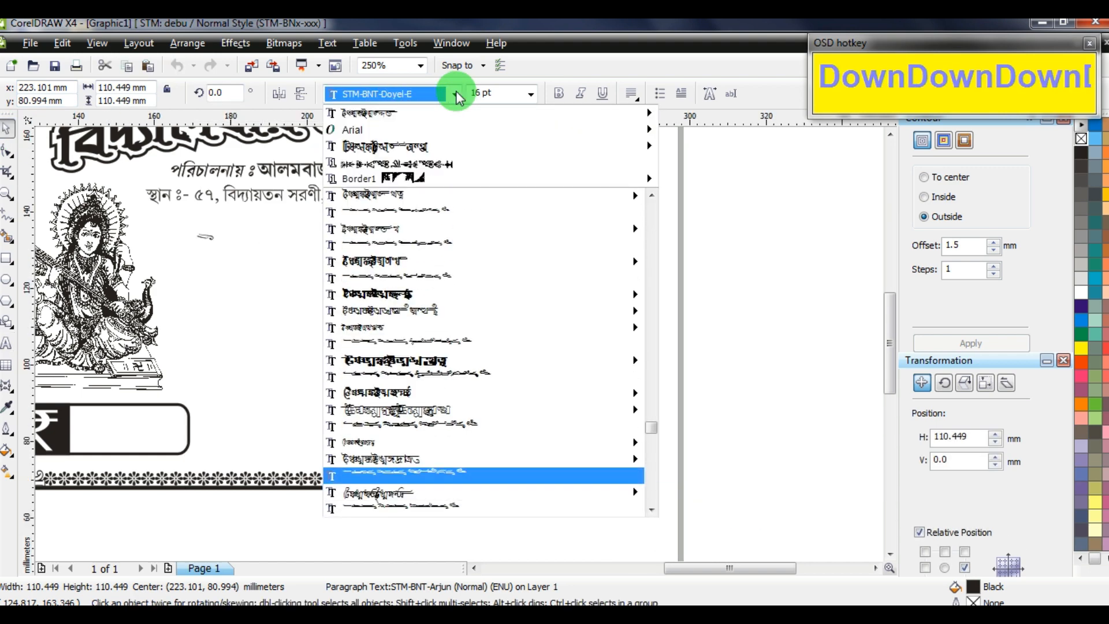
key(Down)
key(Down)
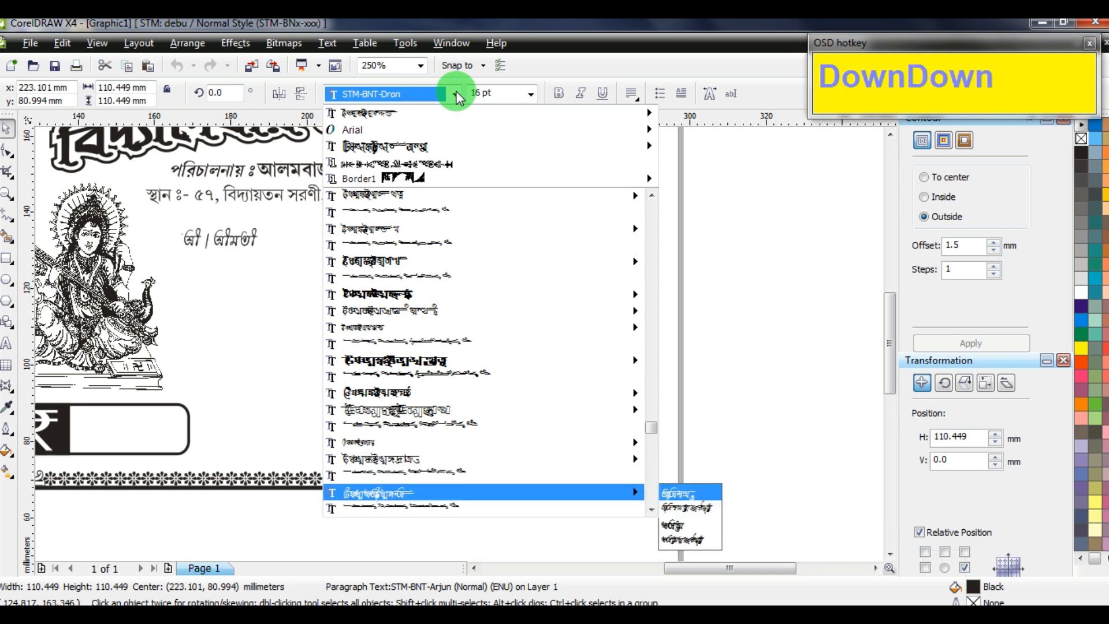
key(Down)
key(Down)
key(Down)
key(Down)
key(Down)
key(Down)
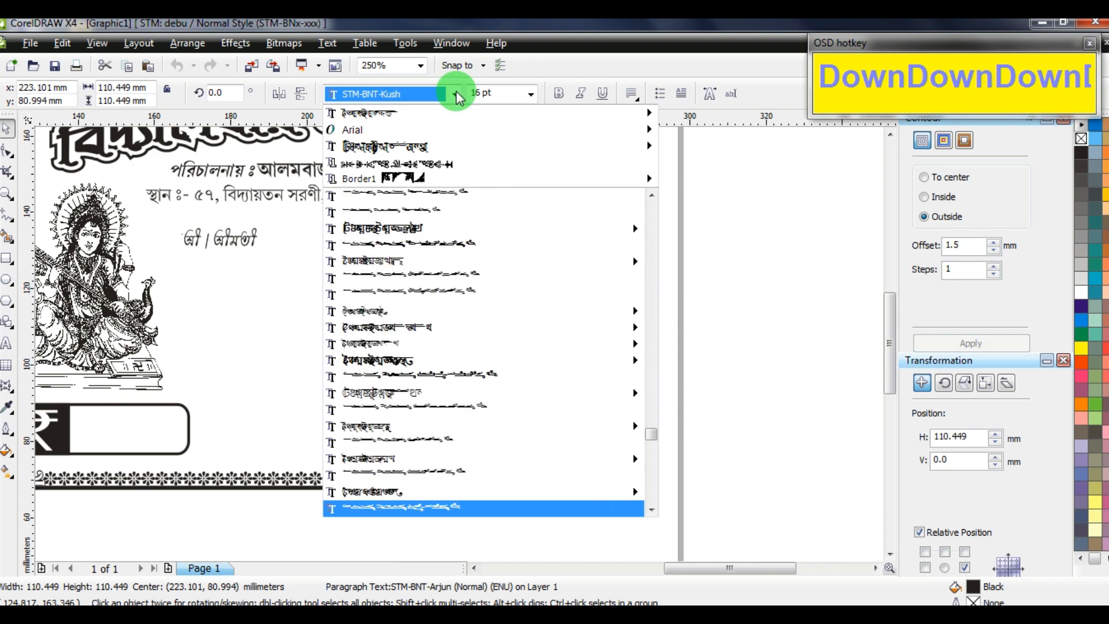
key(Down)
key(Down)
key(Down)
key(Down)
key(Down)
key(Down)
key(Down)
key(Down)
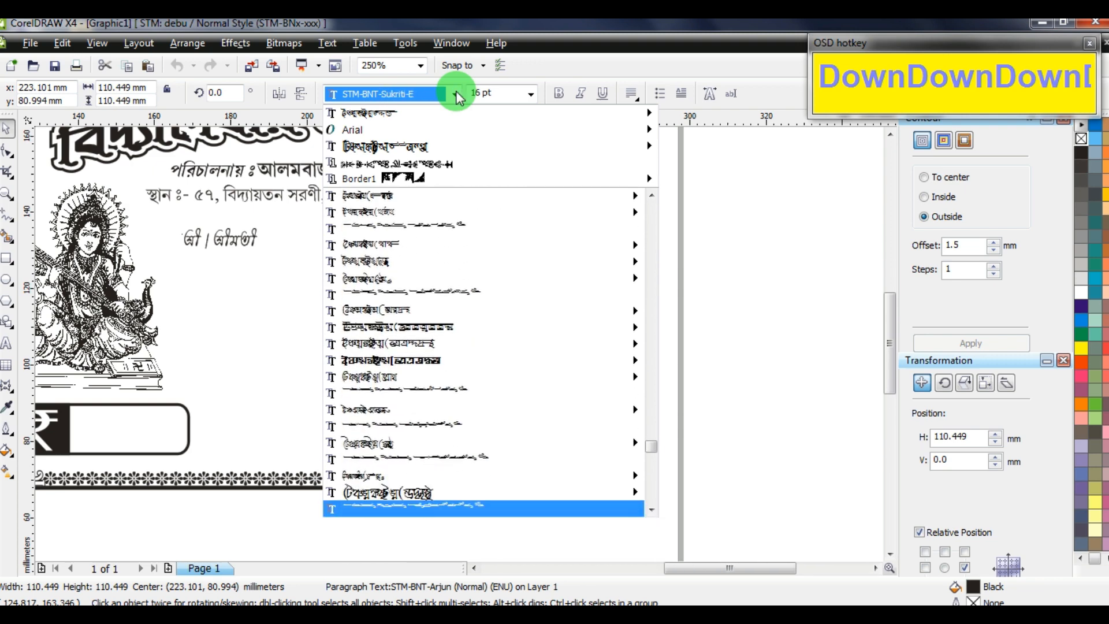
key(Up)
key(Up)
key(Up)
key(Up)
key(Down)
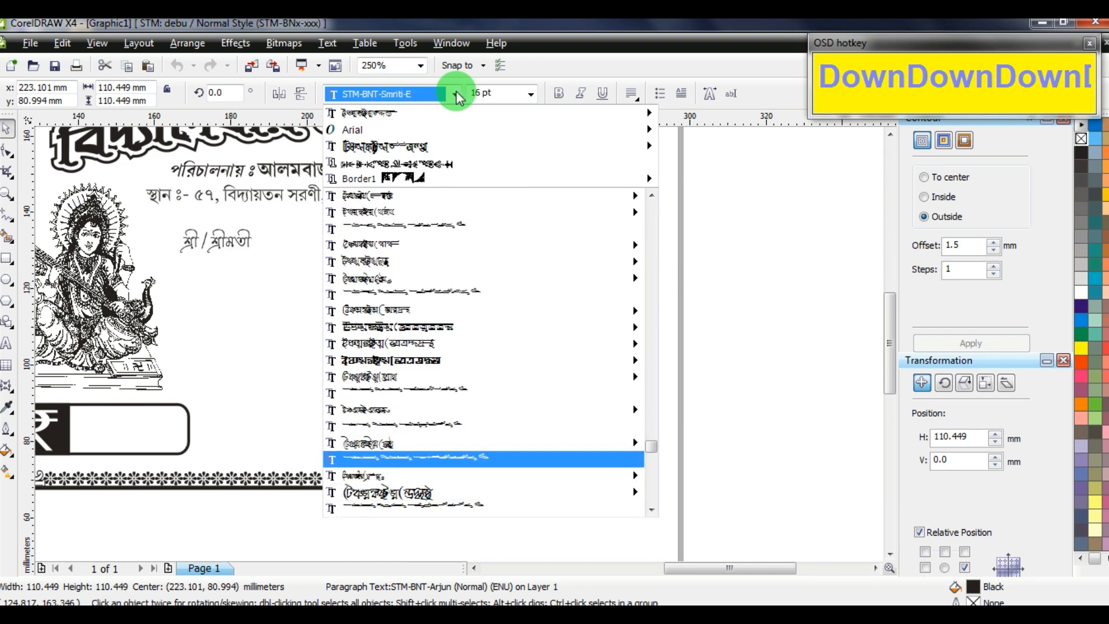
key(Down)
key(Down)
key(Down)
key(Down)
key(Down)
key(Down)
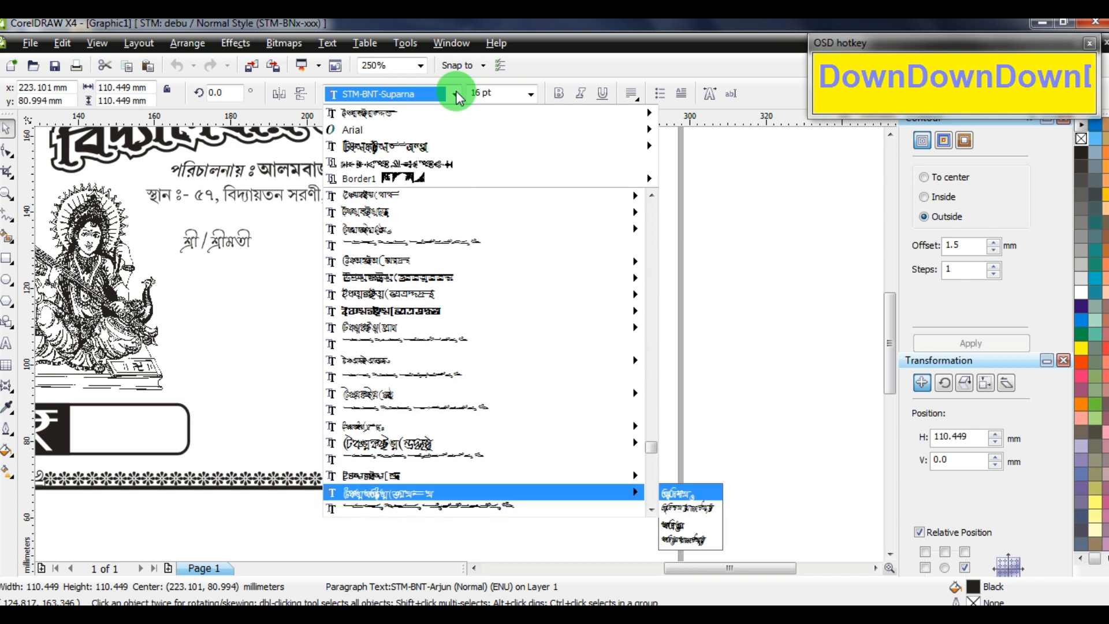
key(Return)
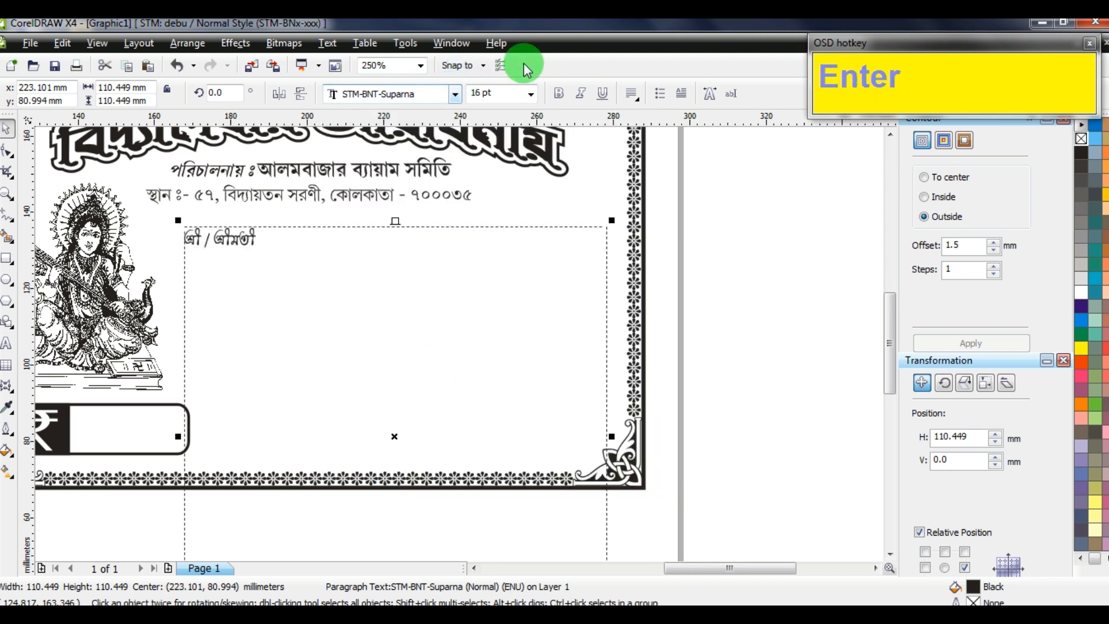
click(500, 93)
Set the text to 18 pt and add a dotted line after 'শ্রী / শ্রীমতী'
text(18)
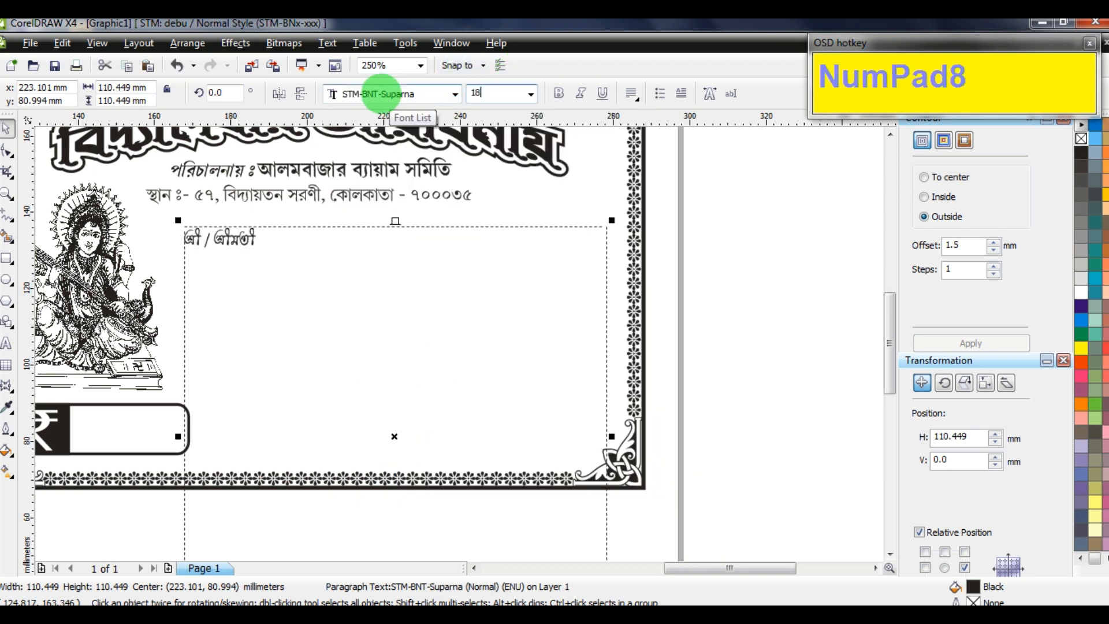
click(21, 351)
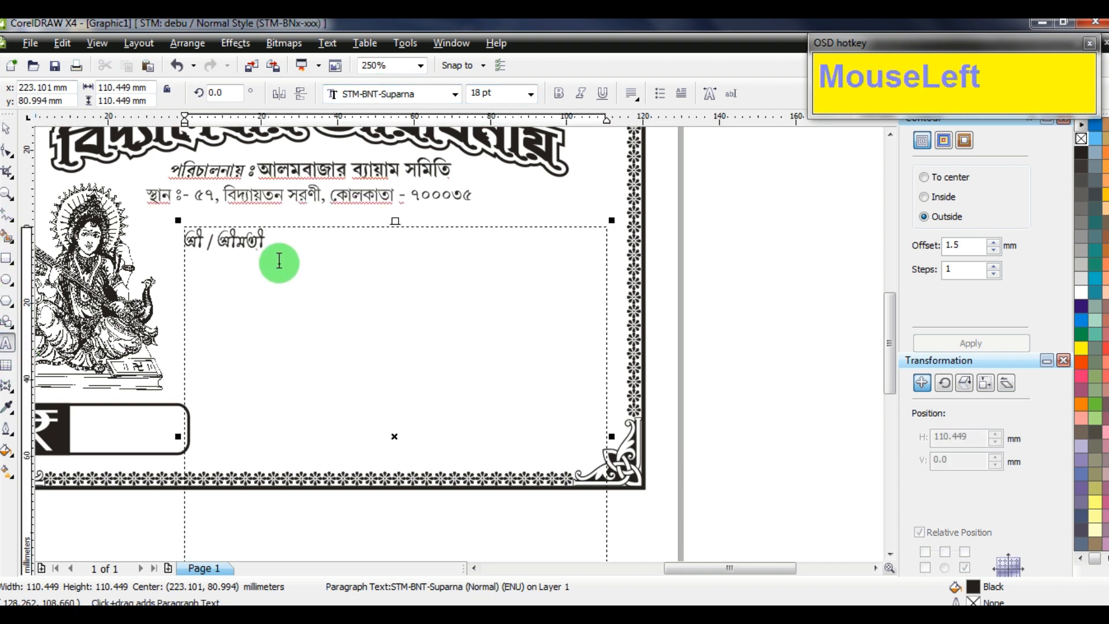
click(279, 261)
text(.)
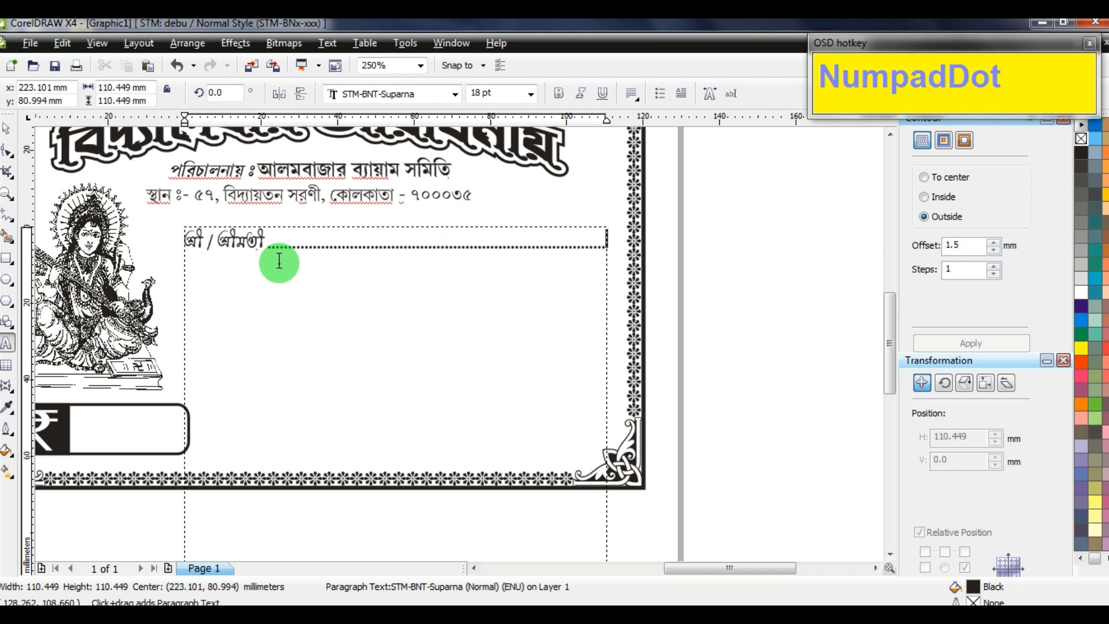
Add a 'ঠিকানা' line with dotted leader, then start a third line with 'মহাশয়'
key(Return)
text(িঠকান)
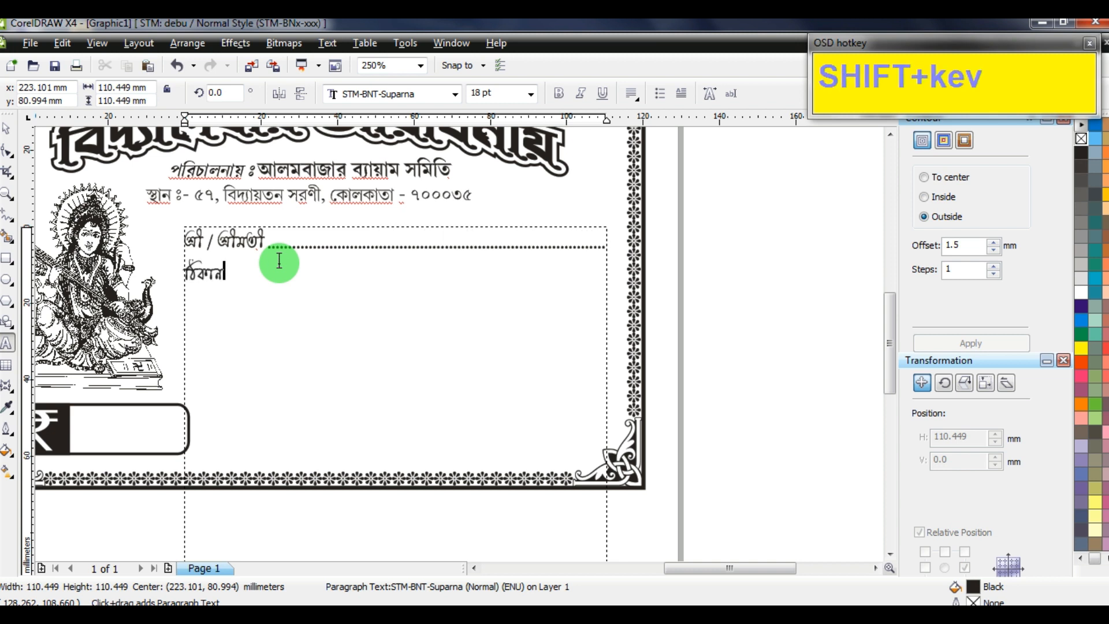
text(া.)
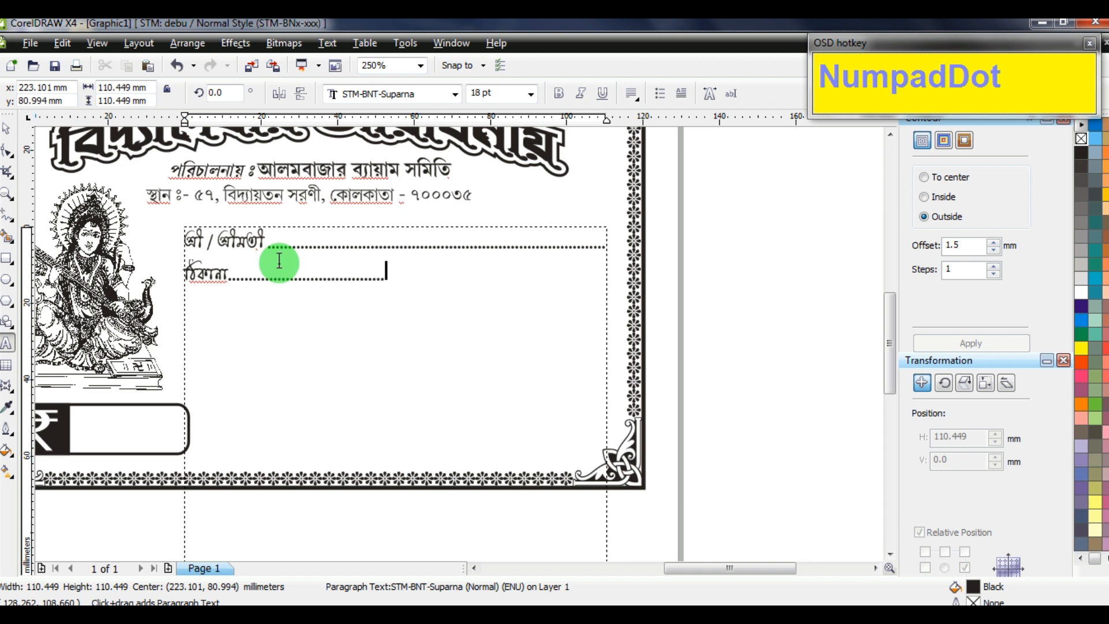
text(.....................................................................)
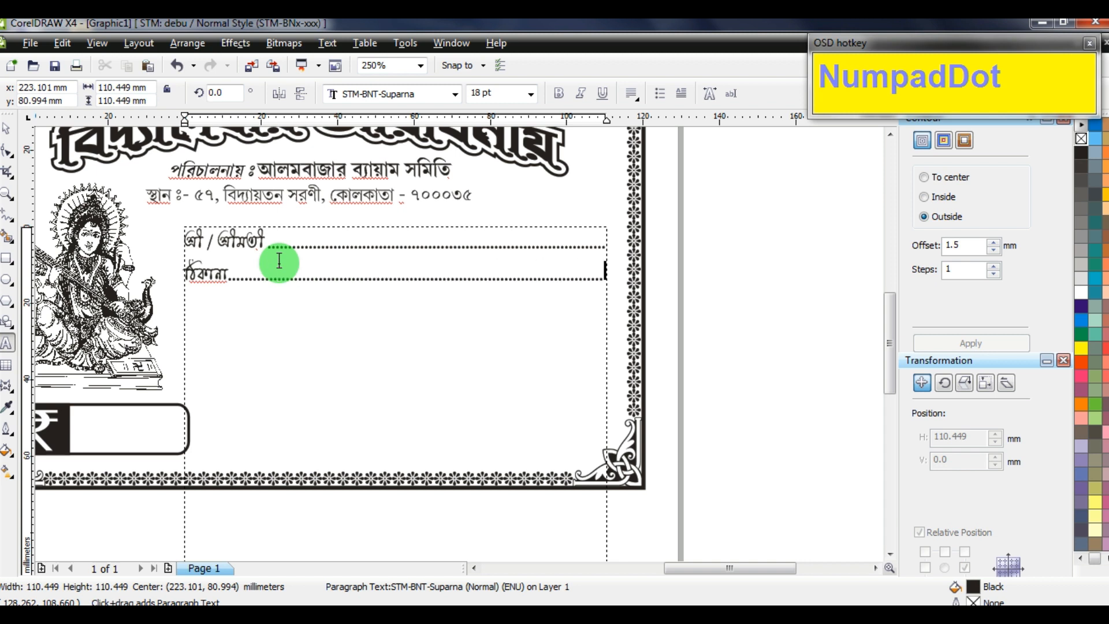
key(Return)
Finish the third line with 'সরস্বতী পূজার চাঁদা বাবদ' and dot leaders, then add the dotted fourth line 'টাকা ধন্যবাদের সহিত গৃহীত হই'
text(মহাশয় / মহাশয়ার নিকট হইতে কসর)
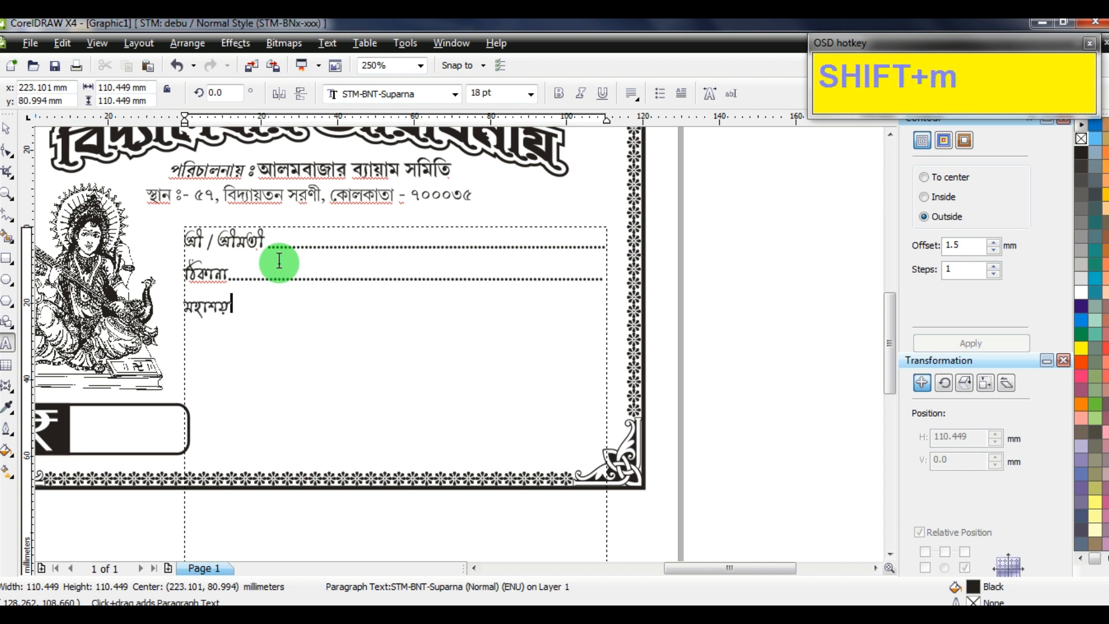
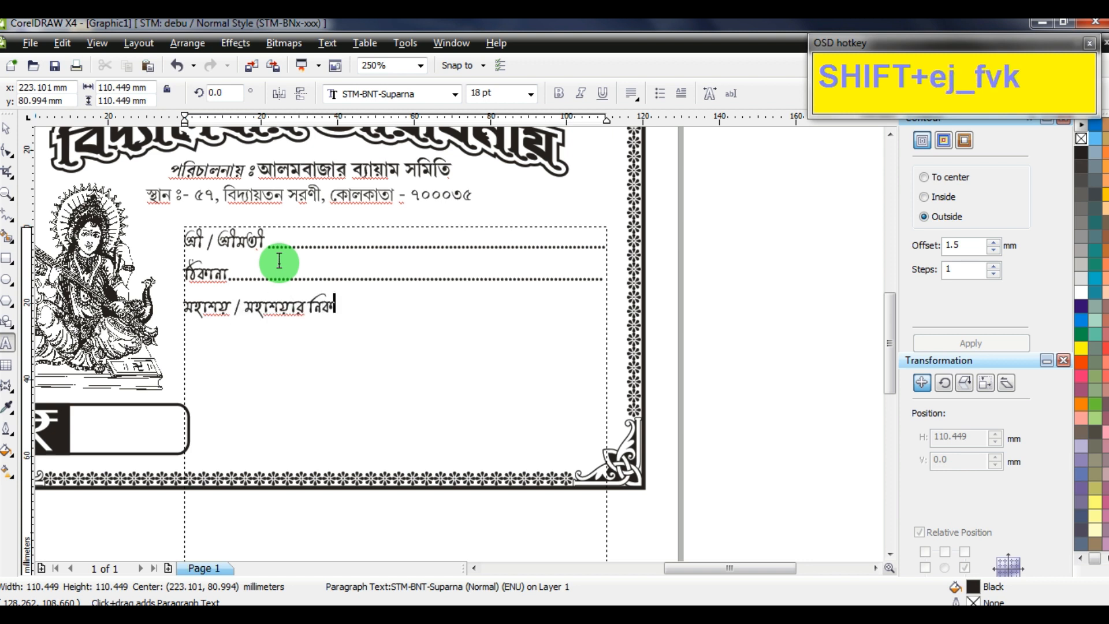
Finish the third line with 'সরস্বতী পূজার চাঁদা বাবদ' and dot leaders, then add the dotted fourth line 'টাকা ধন্যবাদের সহিত গৃহীত হই'
text(ী)
text(তে )
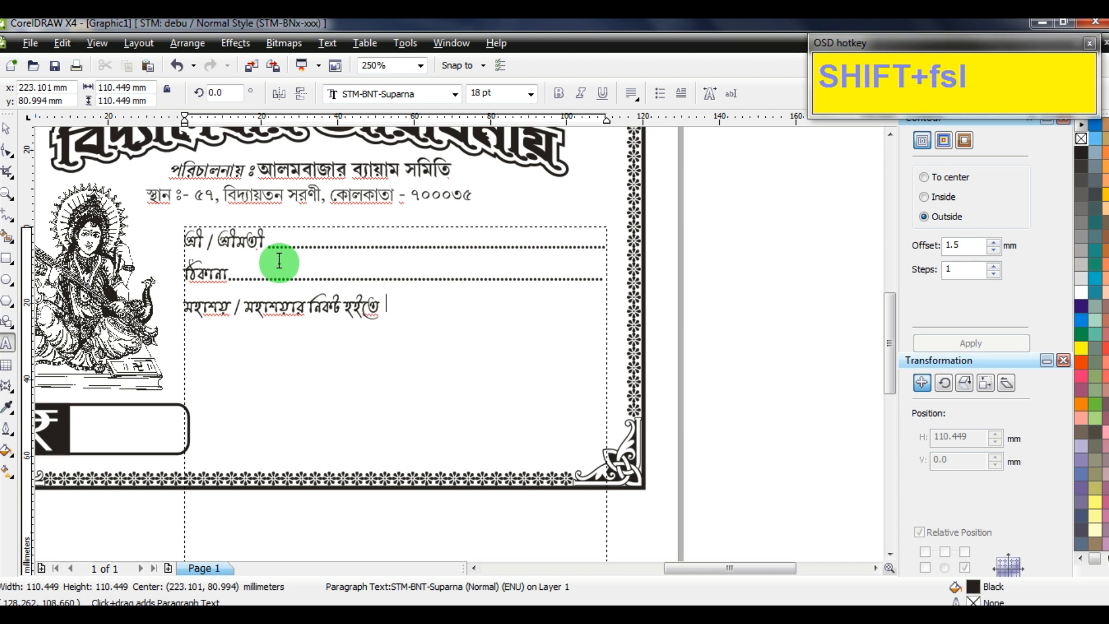
text(কসর)
key(BackSpace)
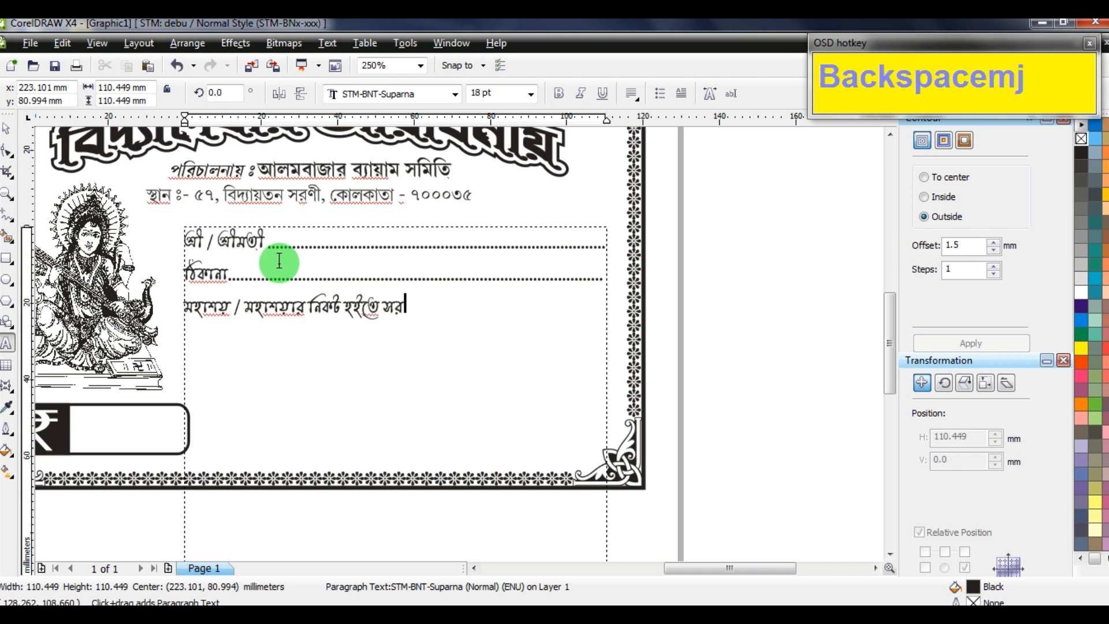
text(পু)
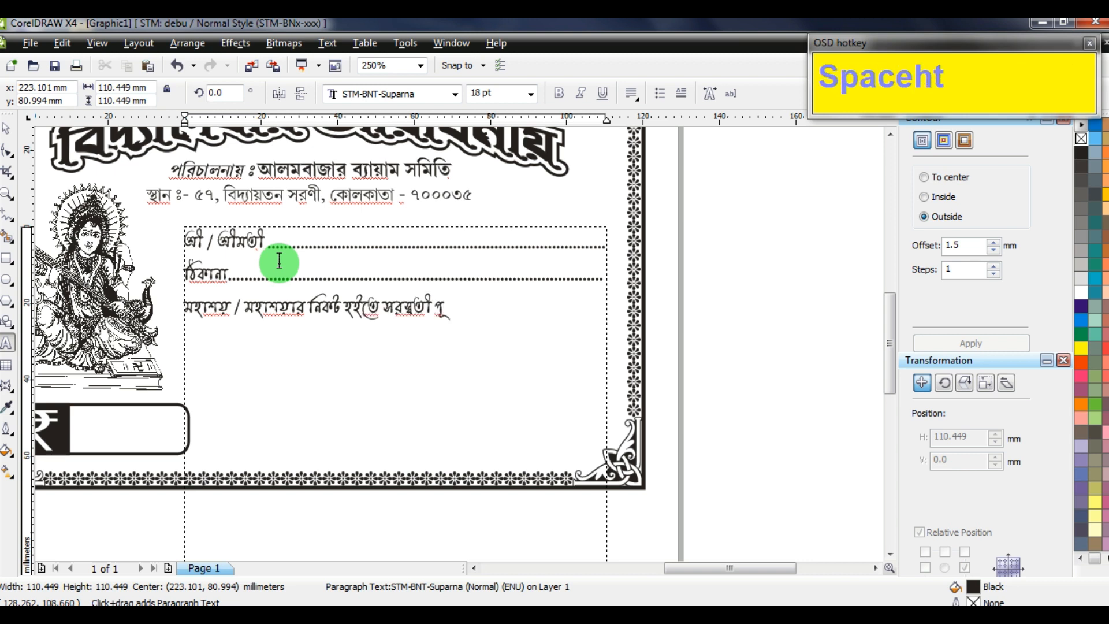
text(জার চাঁদা)
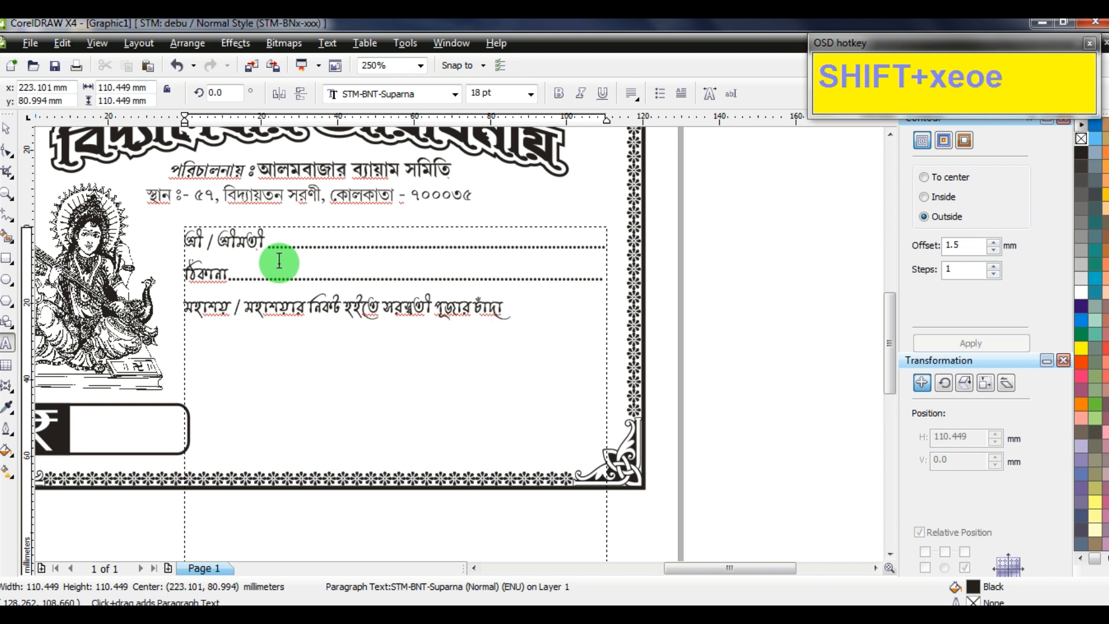
text( বাবদ....................)
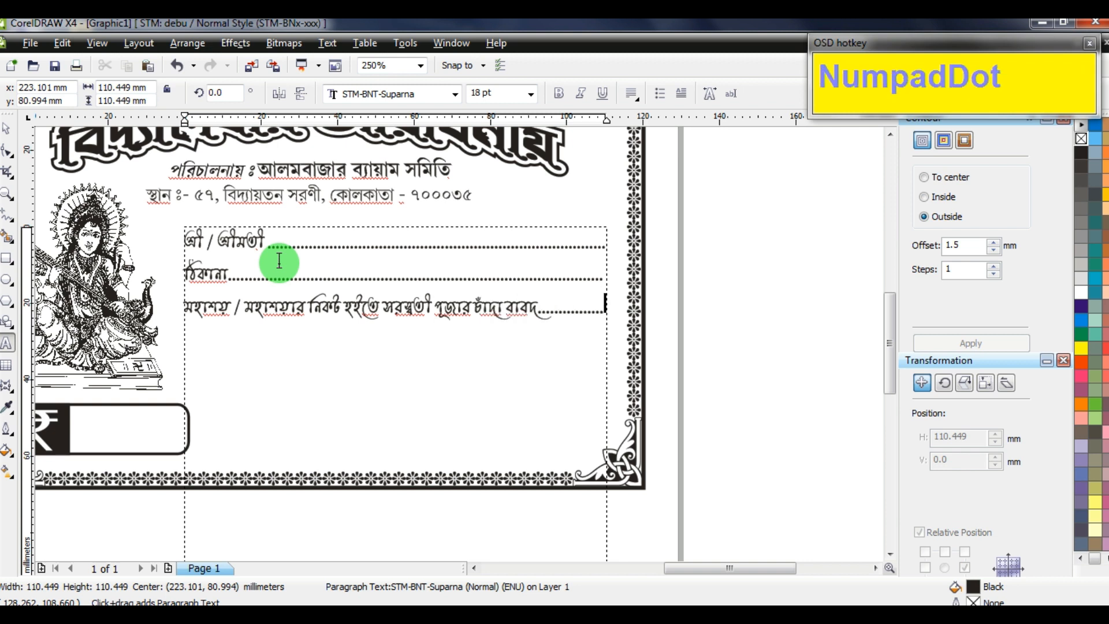
key(Return)
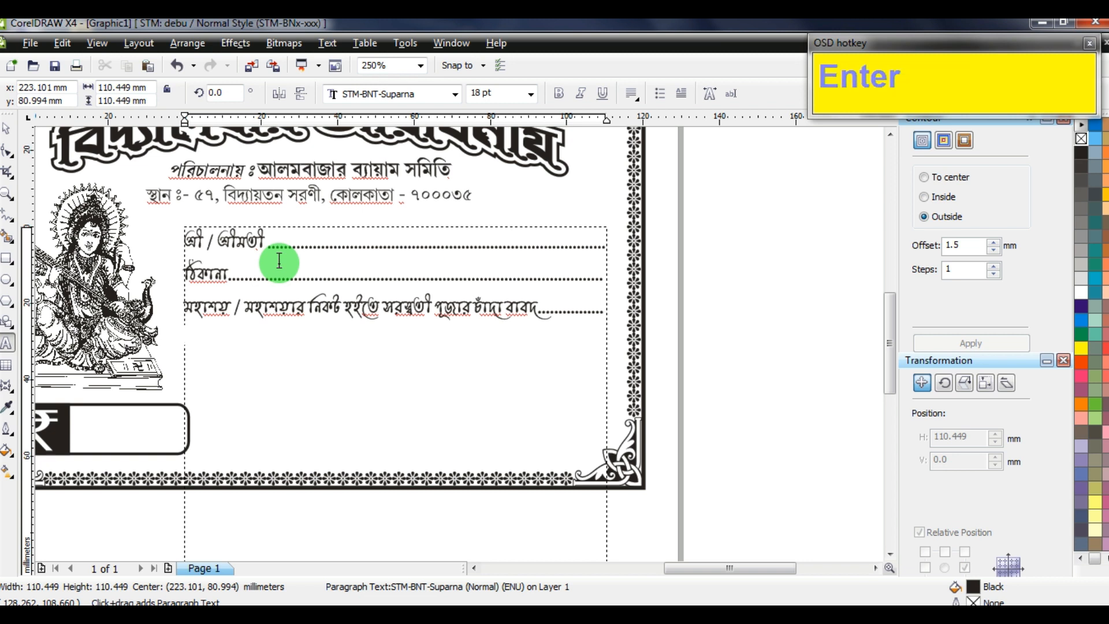
text(.................... টাকা)
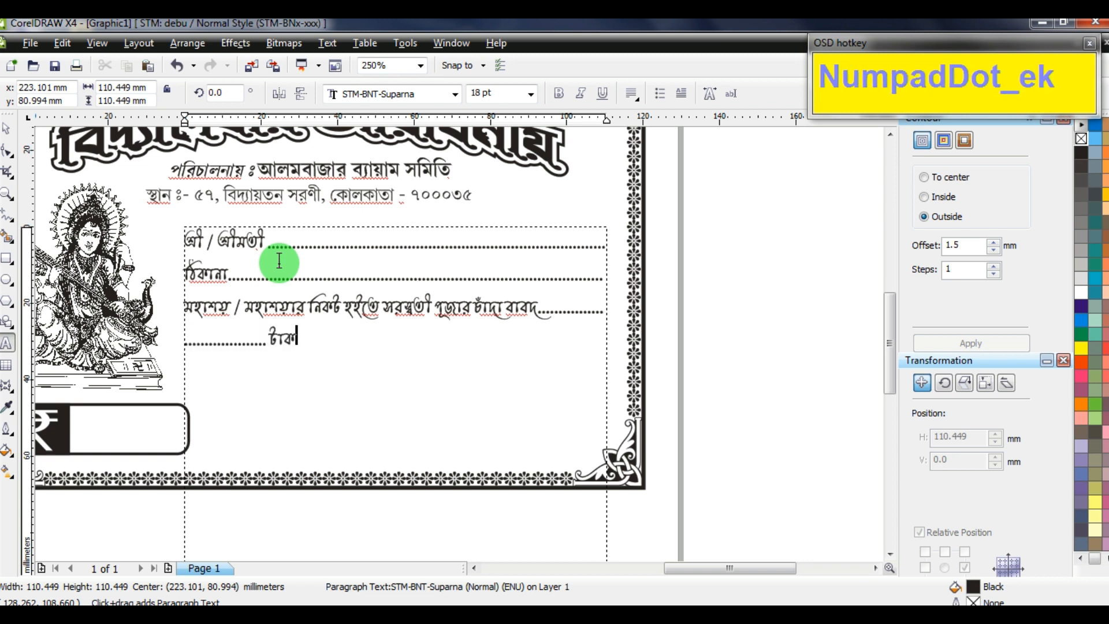
text( ধন্যবাদের সহিত গৃ)
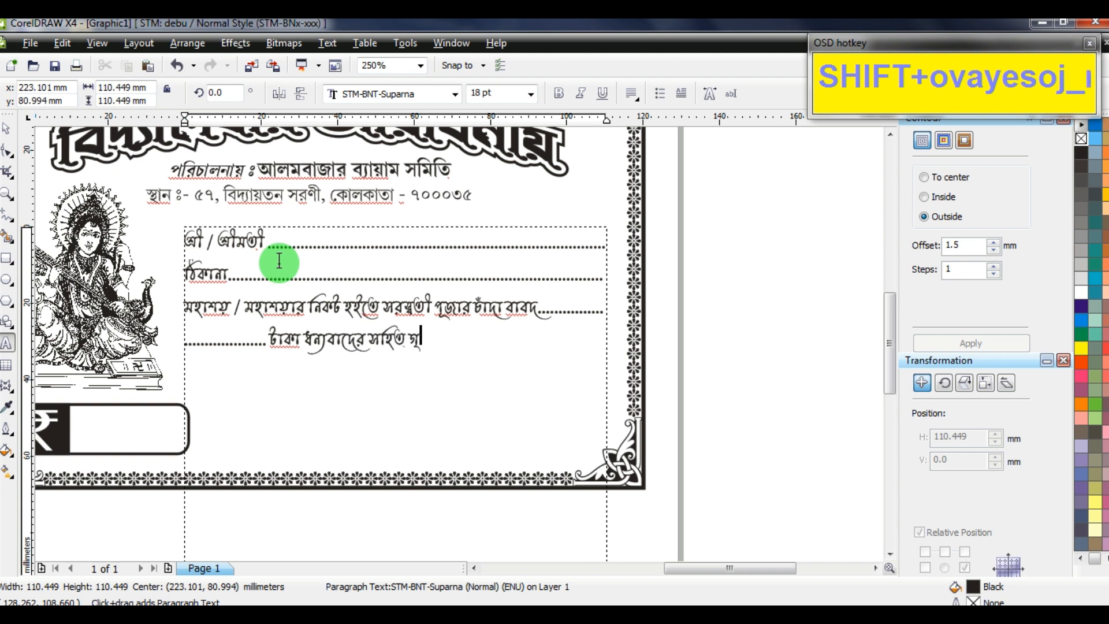
text(হীত হইল।)
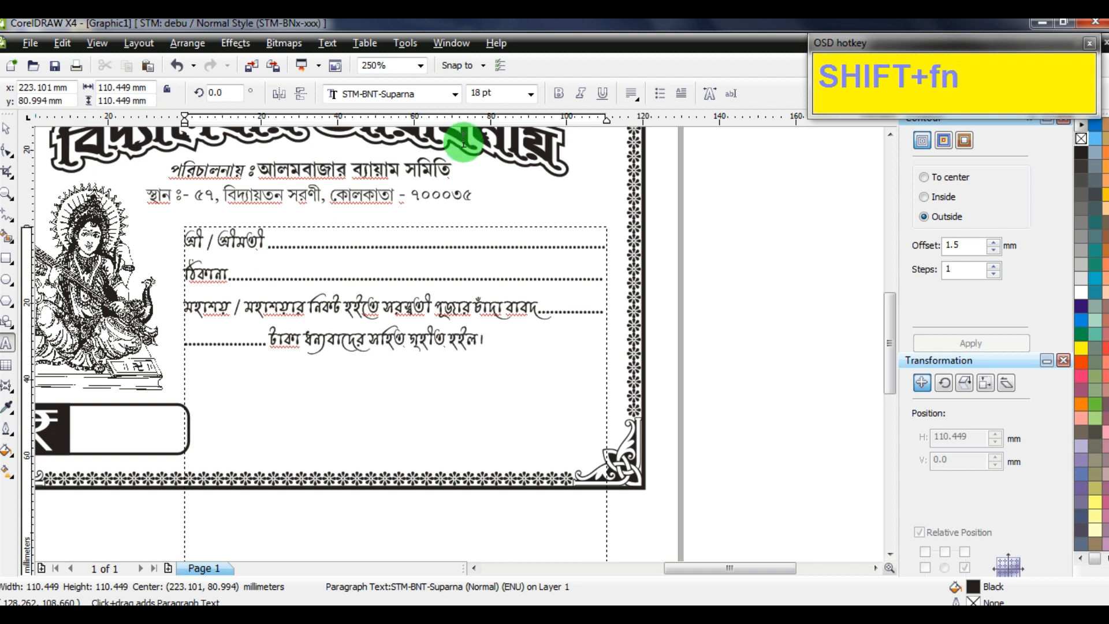
Set the form text to 17 pt and widen its frame slightly to the right
click(8, 127)
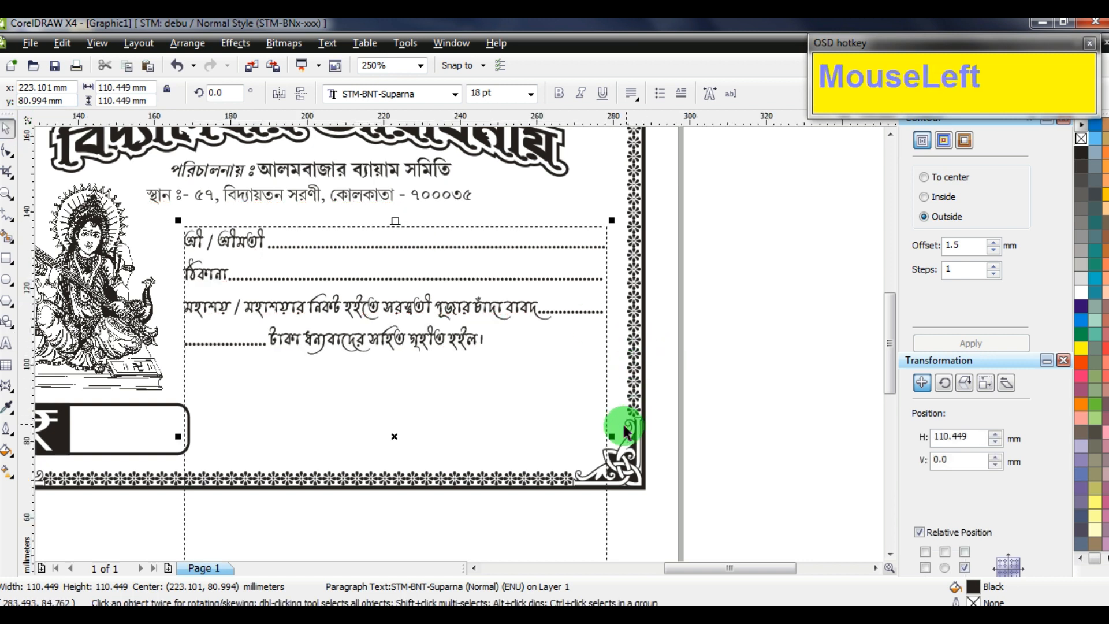
drag(495, 92, 427, 94)
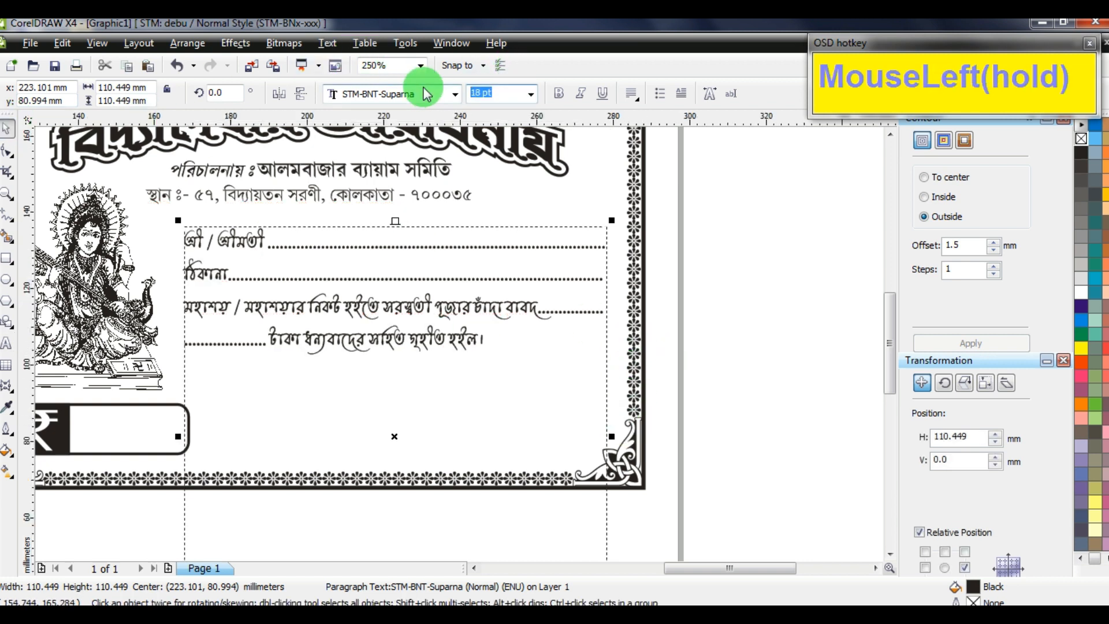
text(17)
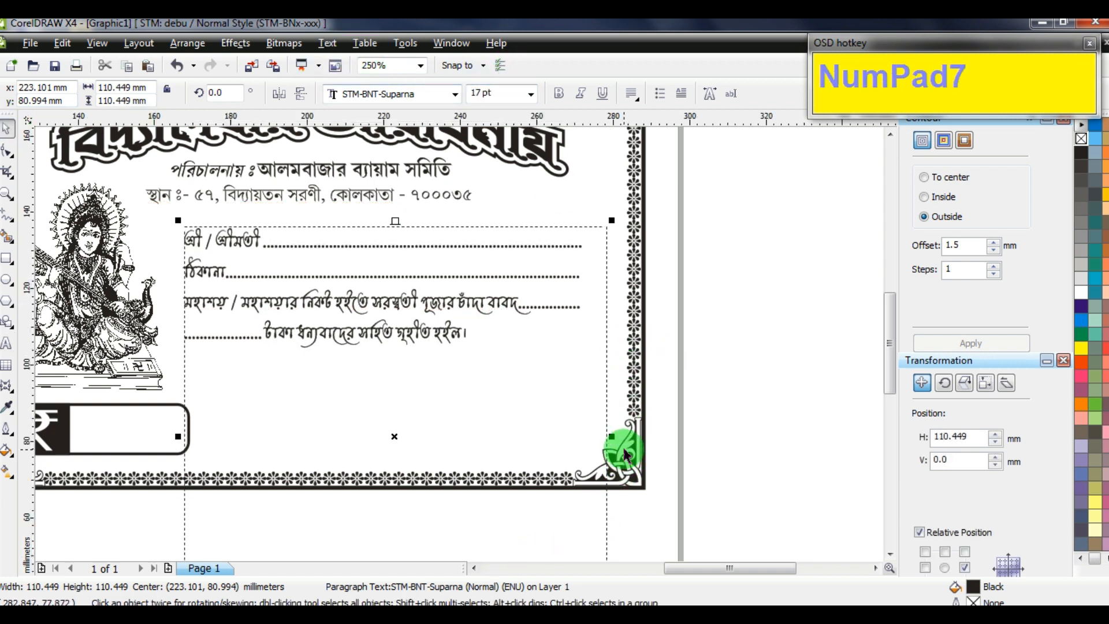
drag(613, 436, 622, 442)
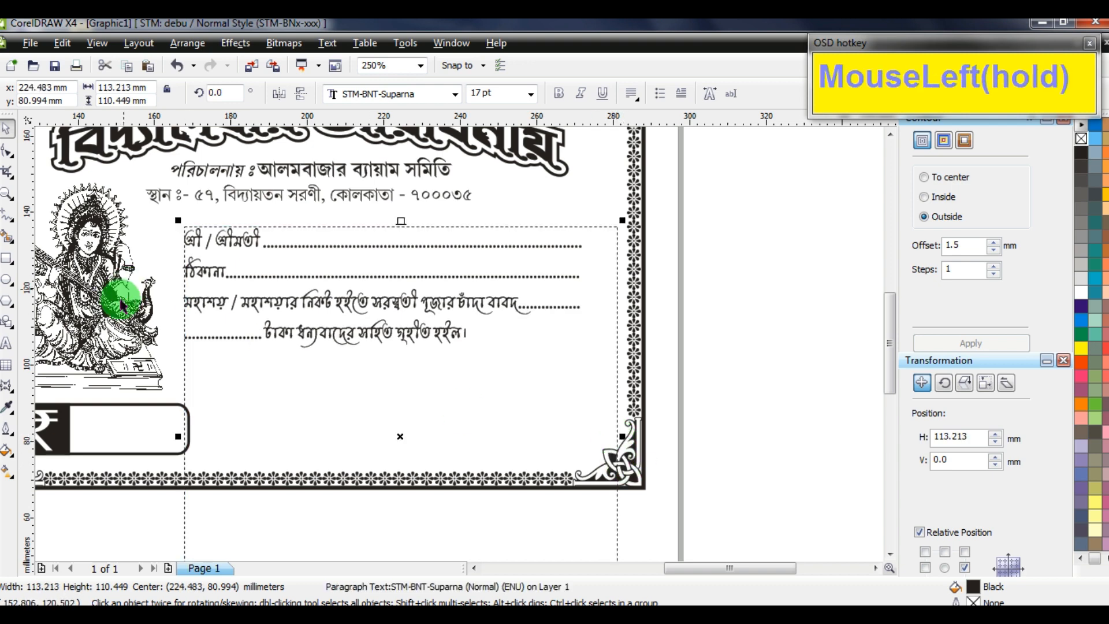
Adjust the dot leaders so the third and fourth lines reach the right edge without wrapping
click(6, 343)
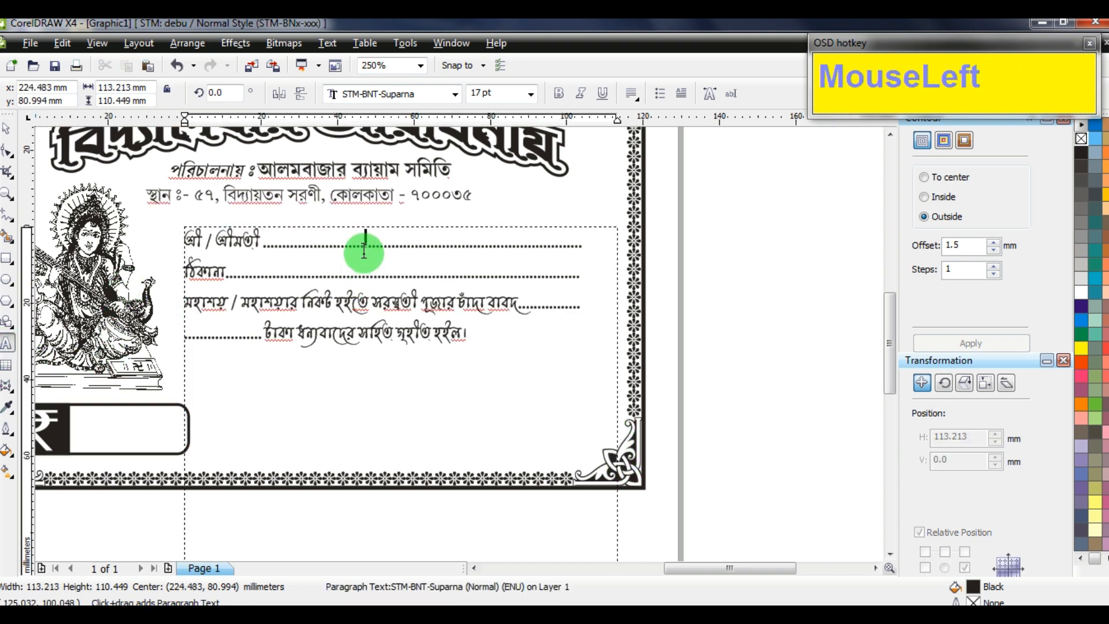
text(.............)
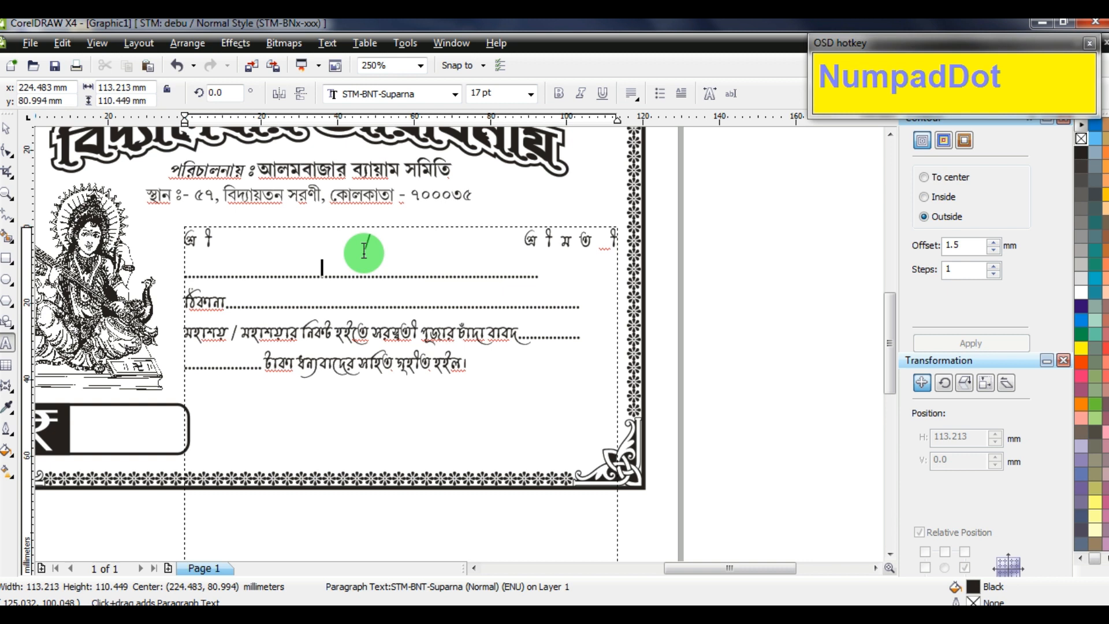
key(BackSpace)
text(........)
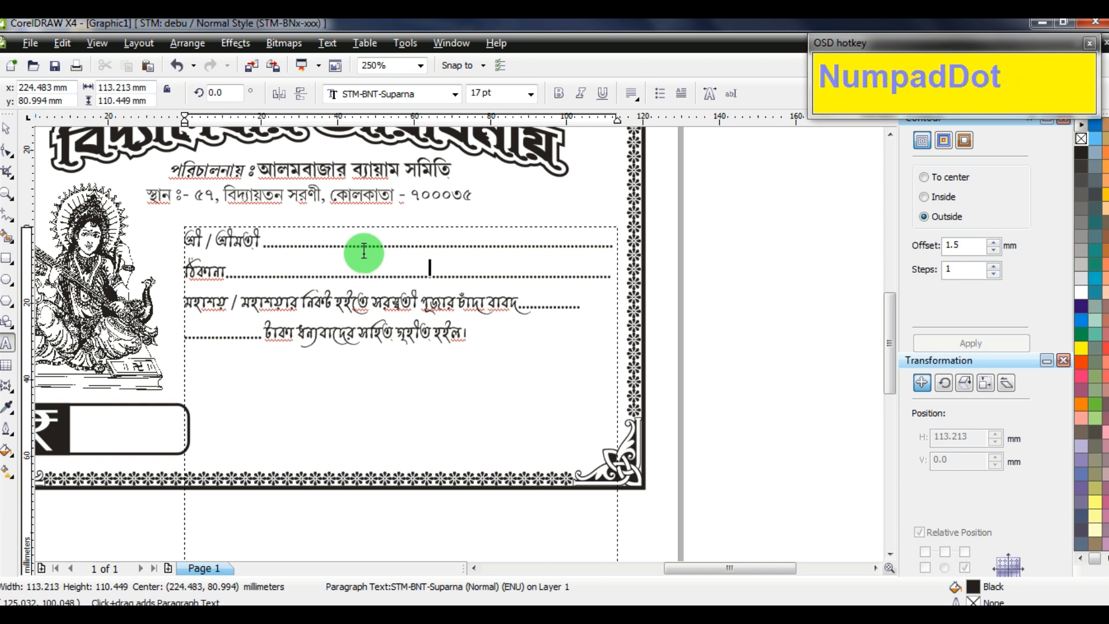
key(End)
text(.)
key(Down)
Shorten the text frame from the bottom so it fits the text, about 34.663 mm high
click(6, 130)
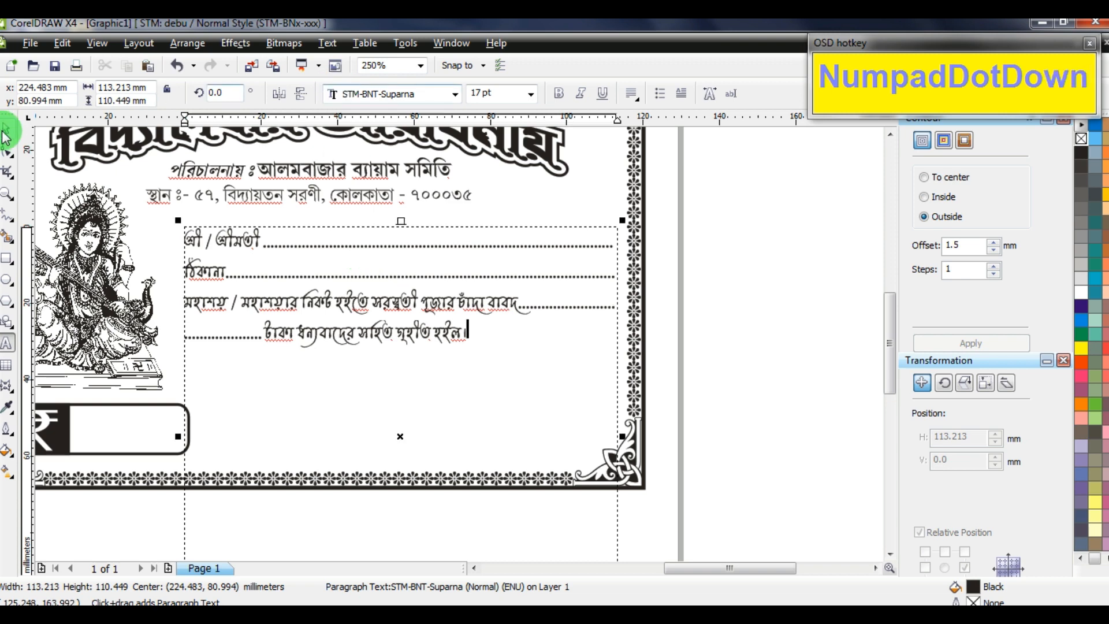
scroll(439, 405, down, 2)
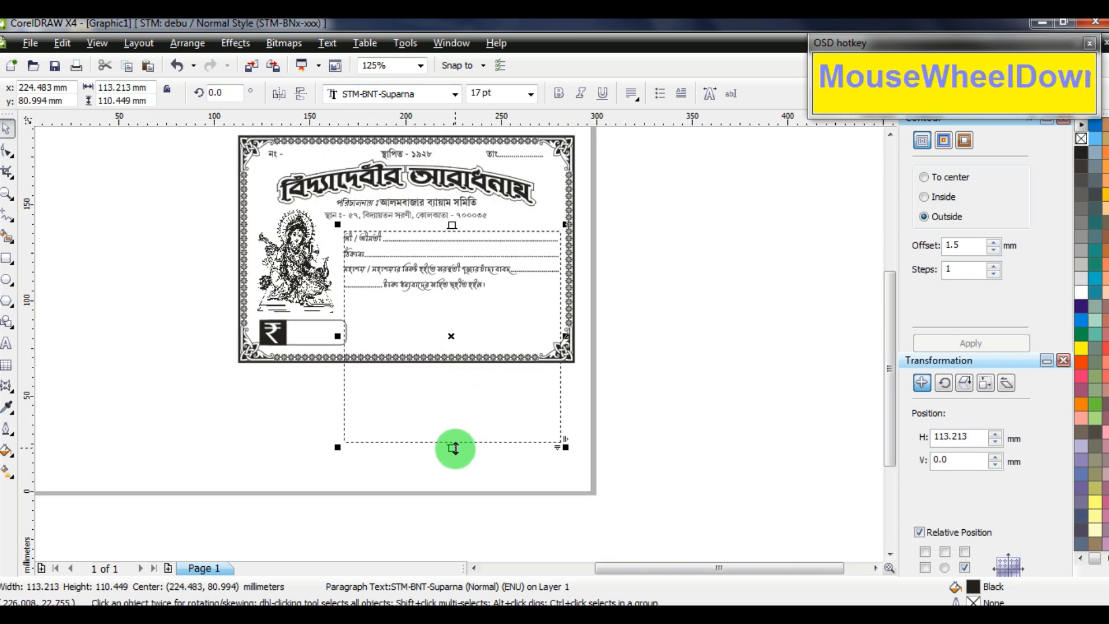
drag(451, 447, 455, 302)
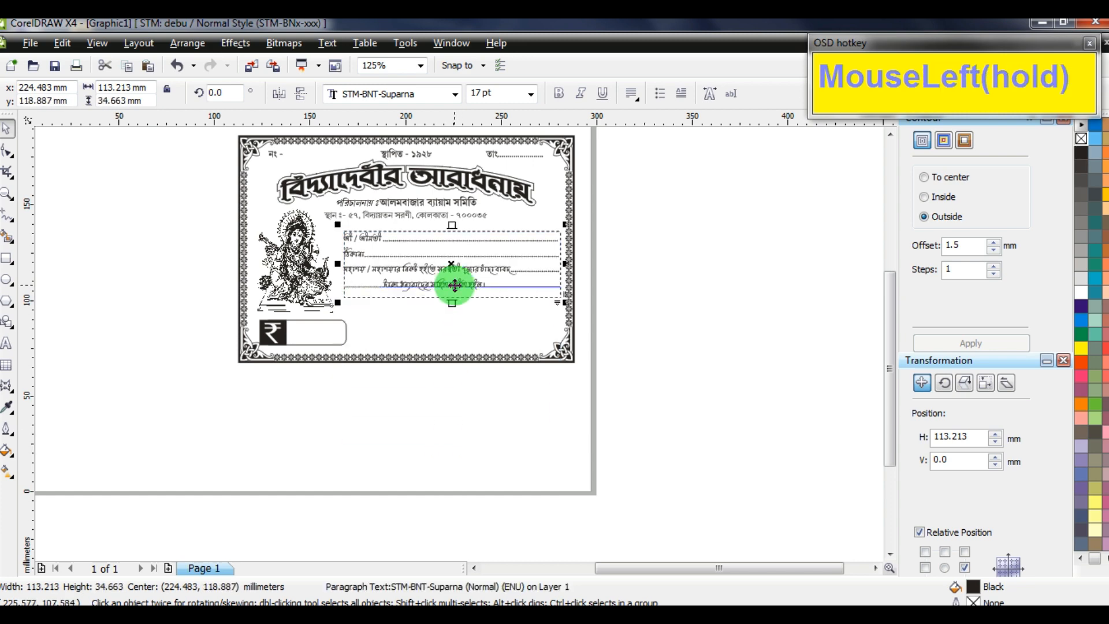
scroll(455, 285, up, 2)
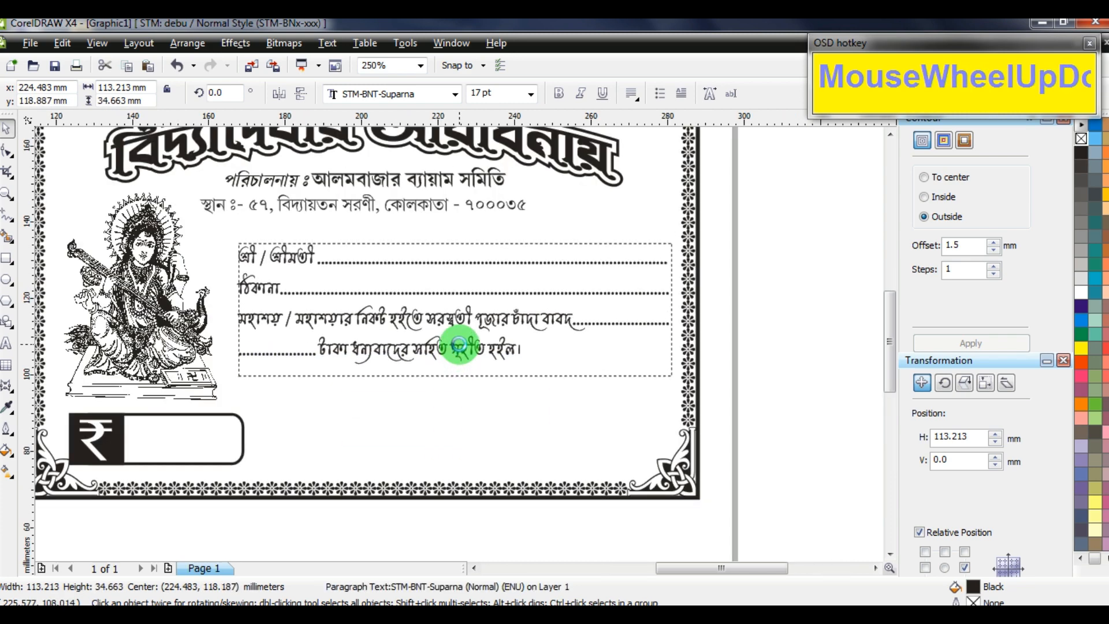
click(206, 228)
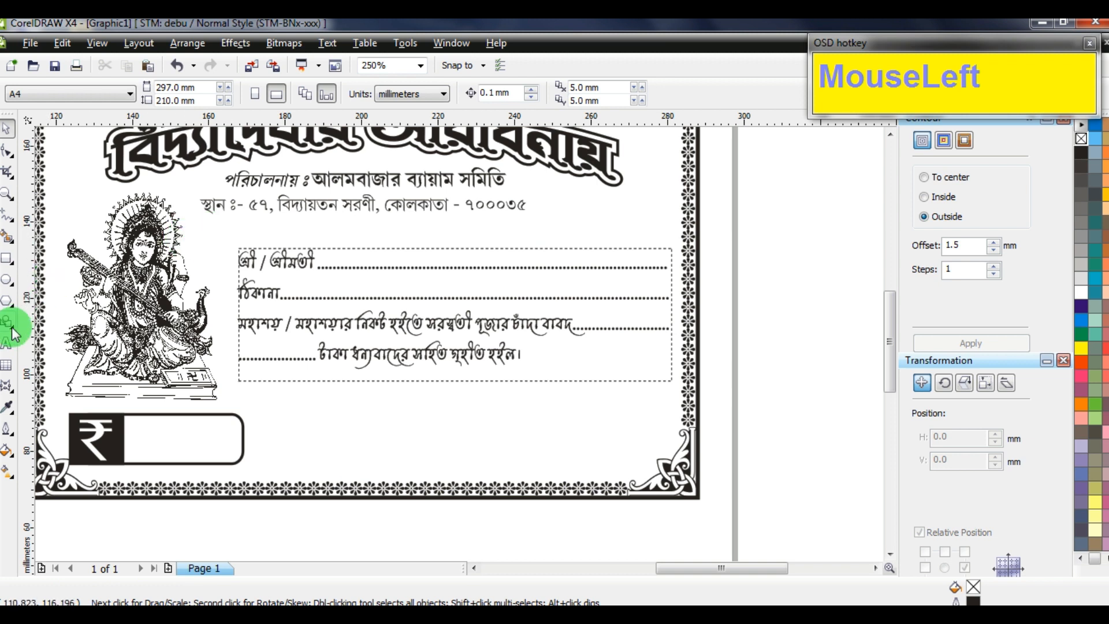
Paste copied text below the form lines and replace it with the editor's name, starting a second line
click(7, 345)
drag(485, 205, 527, 207)
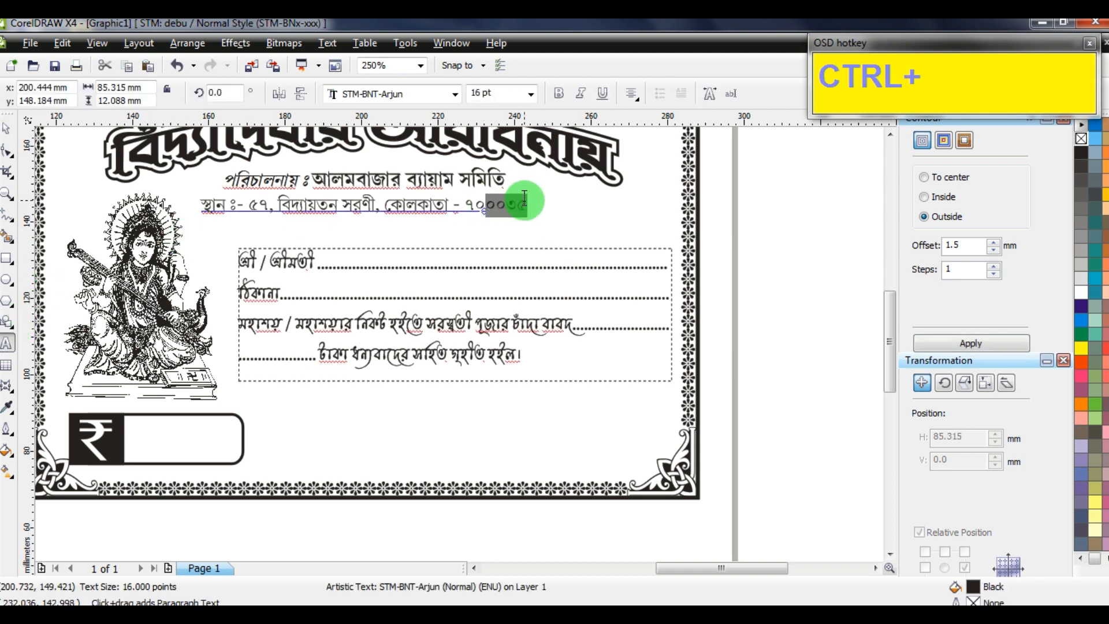
key(ctrl+c)
click(324, 408)
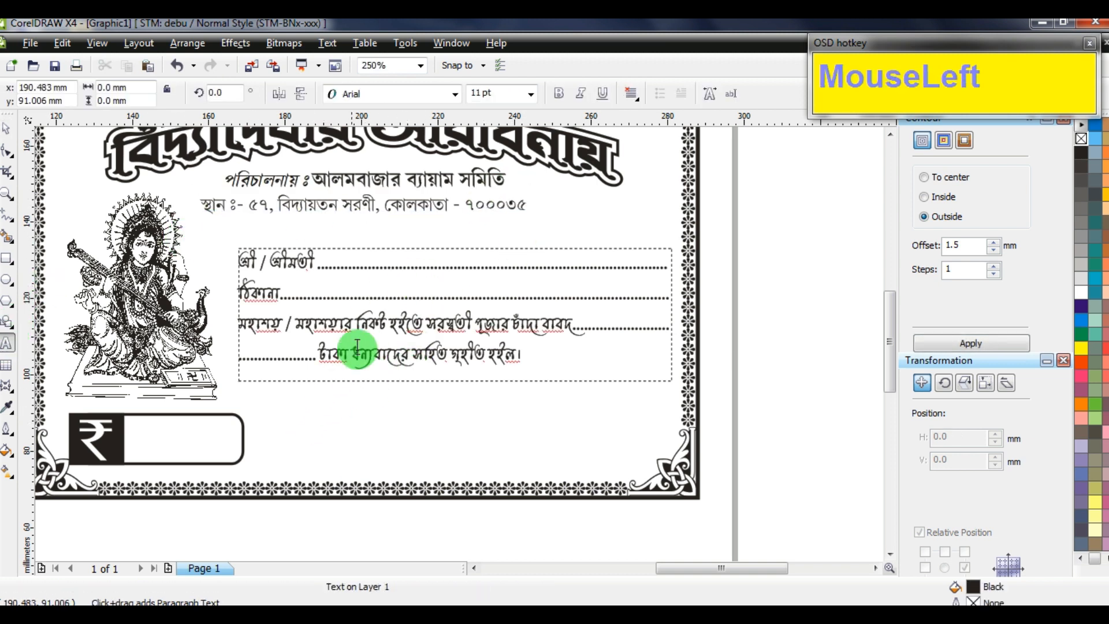
key(ctrl+v)
key(ctrl+a)
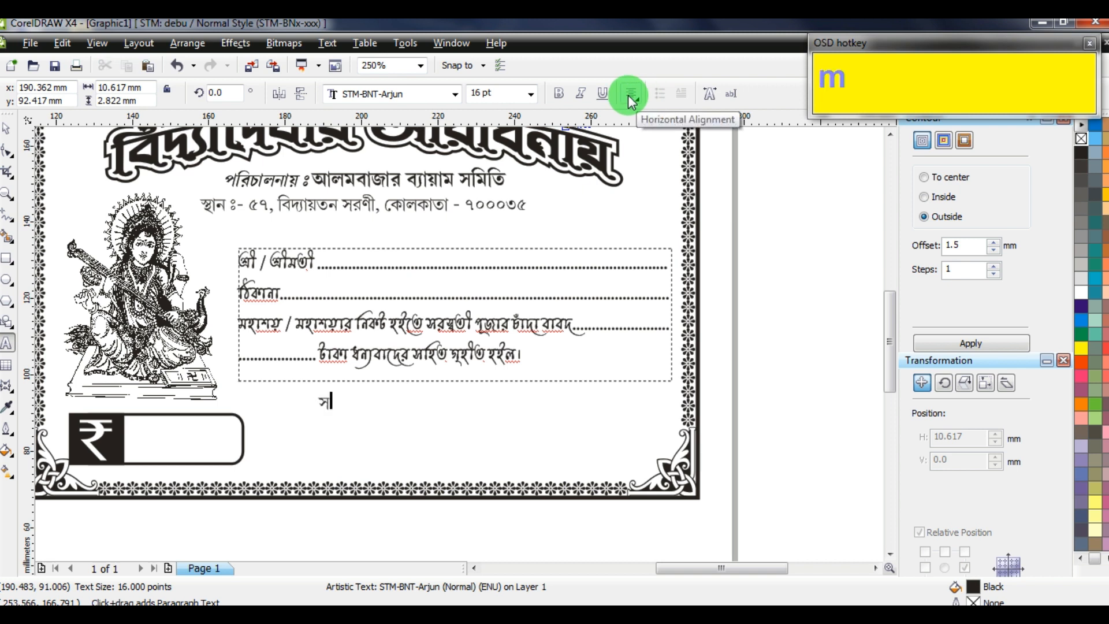
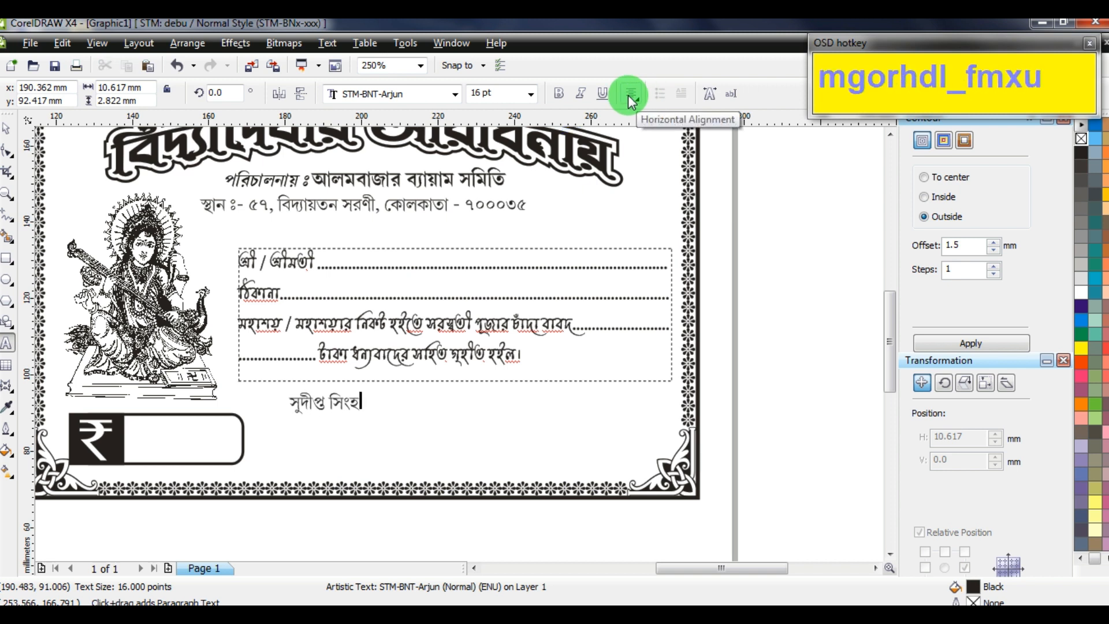
key(Return)
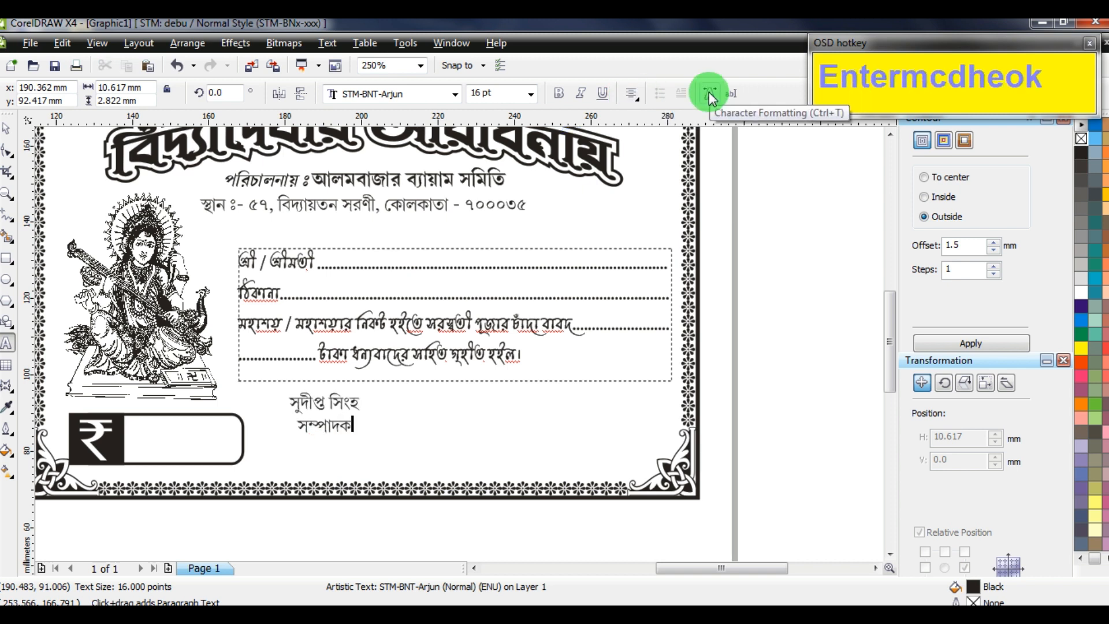
Make the editor's name bold and set 'সম্পাদক' on the second line to 14 pt
scroll(335, 430, up, 4)
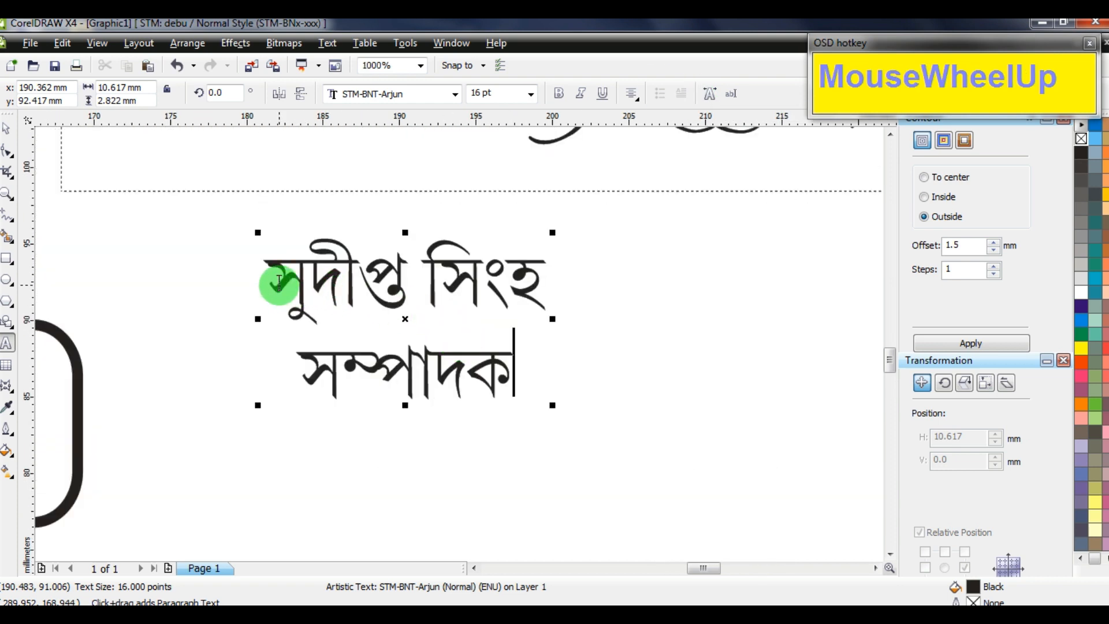
drag(267, 282, 562, 277)
click(560, 91)
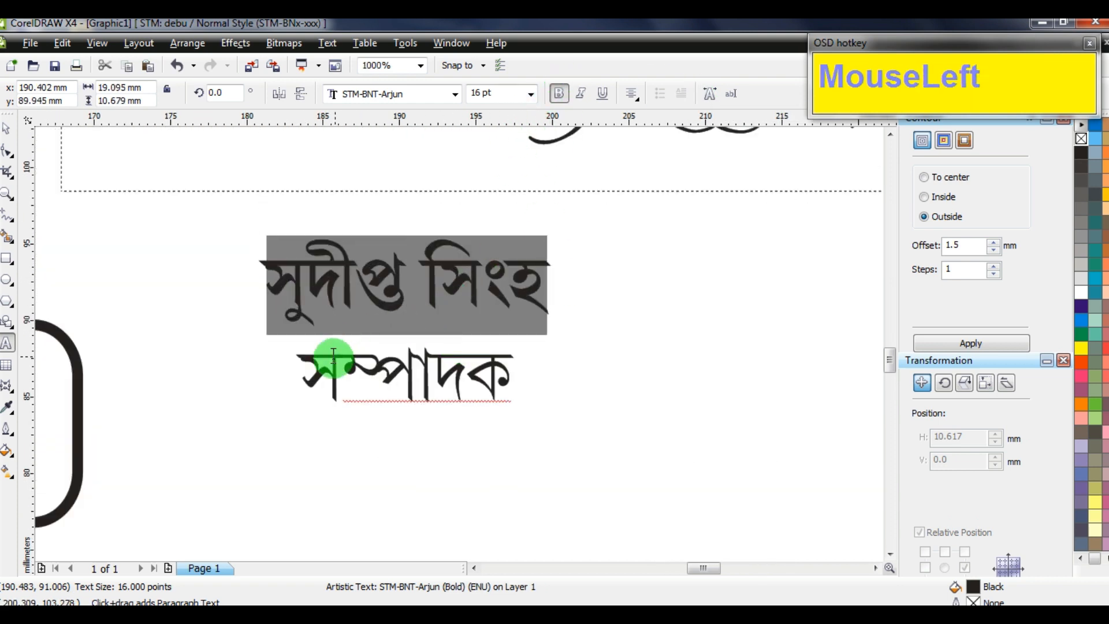
drag(322, 367, 599, 376)
click(468, 95)
drag(468, 95, 398, 93)
text(1)
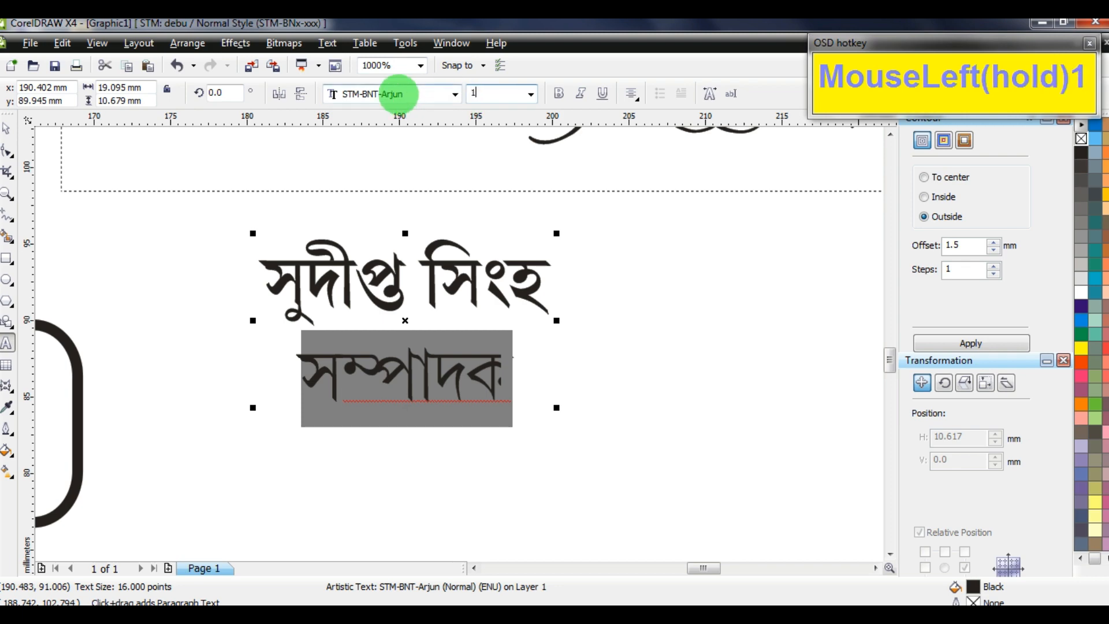
text(4)
key(Return)
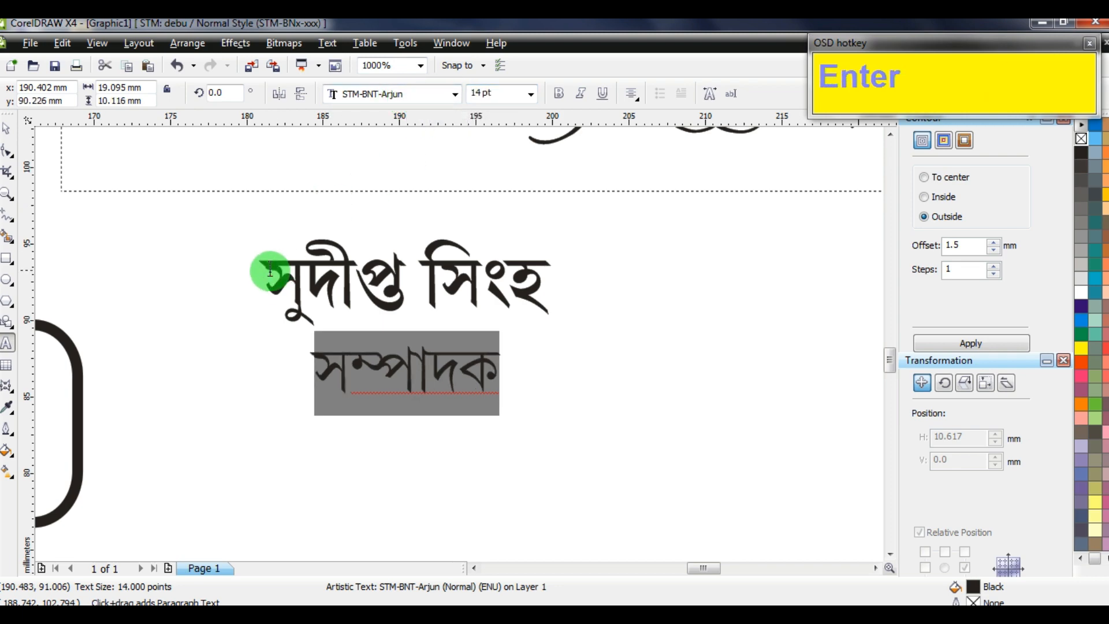
scroll(459, 343, down, 1)
scroll(460, 343, down, 3)
click(481, 403)
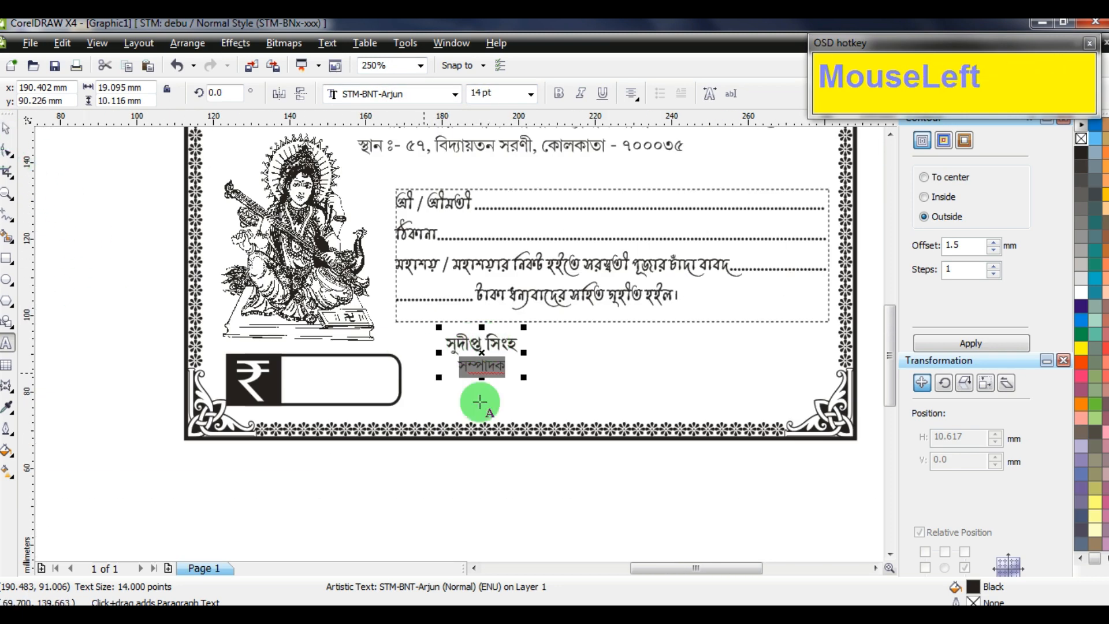
click(7, 128)
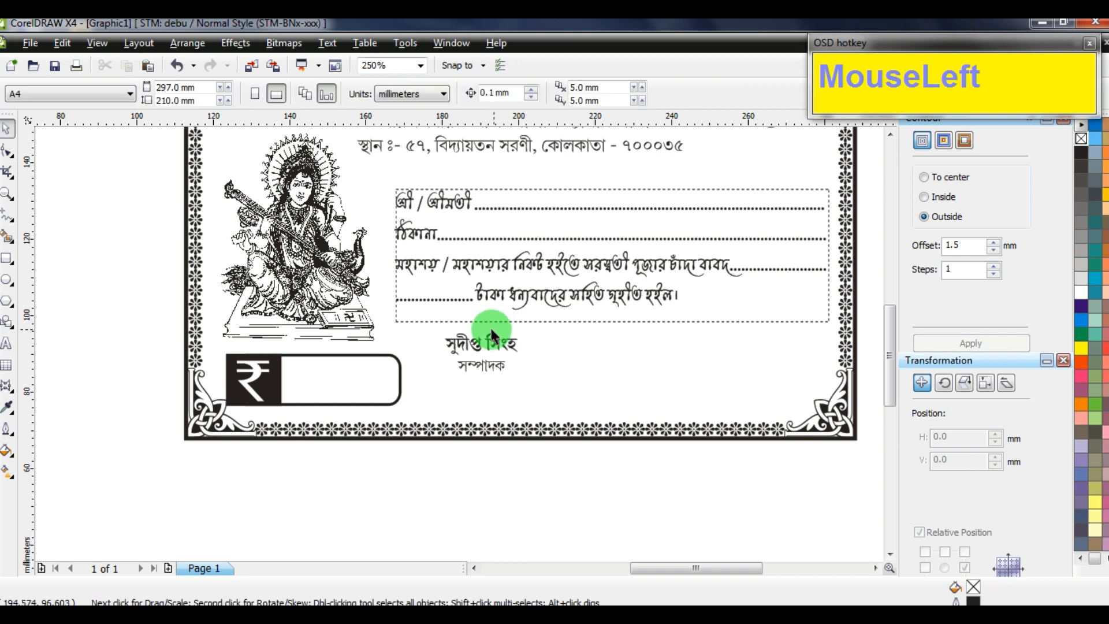
Duplicate the name and designation block twice to the right along the signature row
drag(475, 343, 778, 344)
right_click(580, 346)
right_click(779, 345)
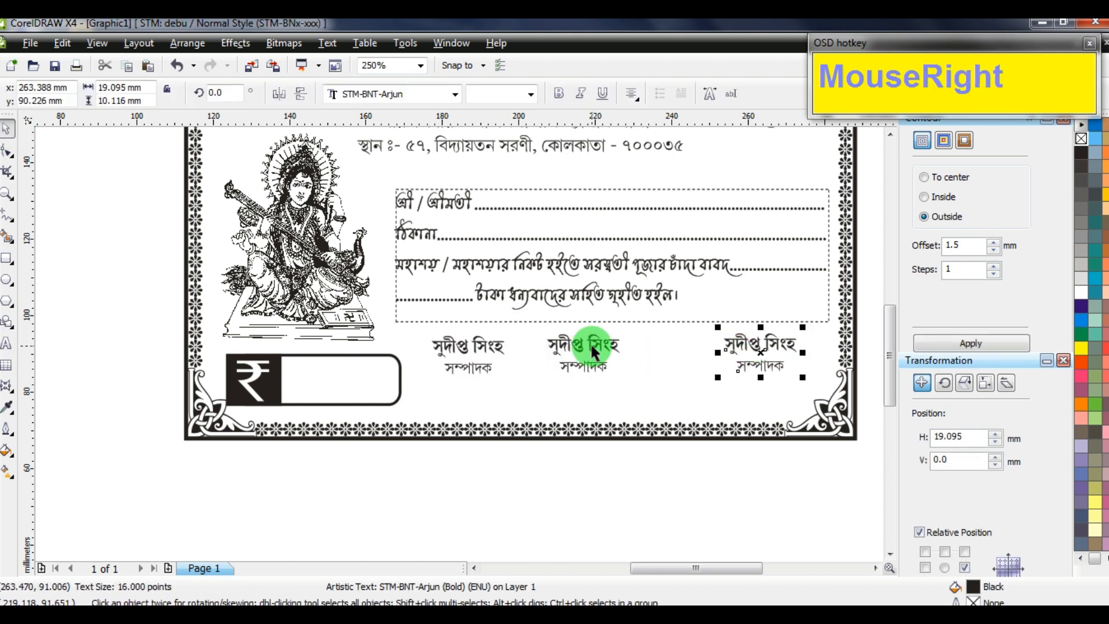
drag(594, 349, 618, 344)
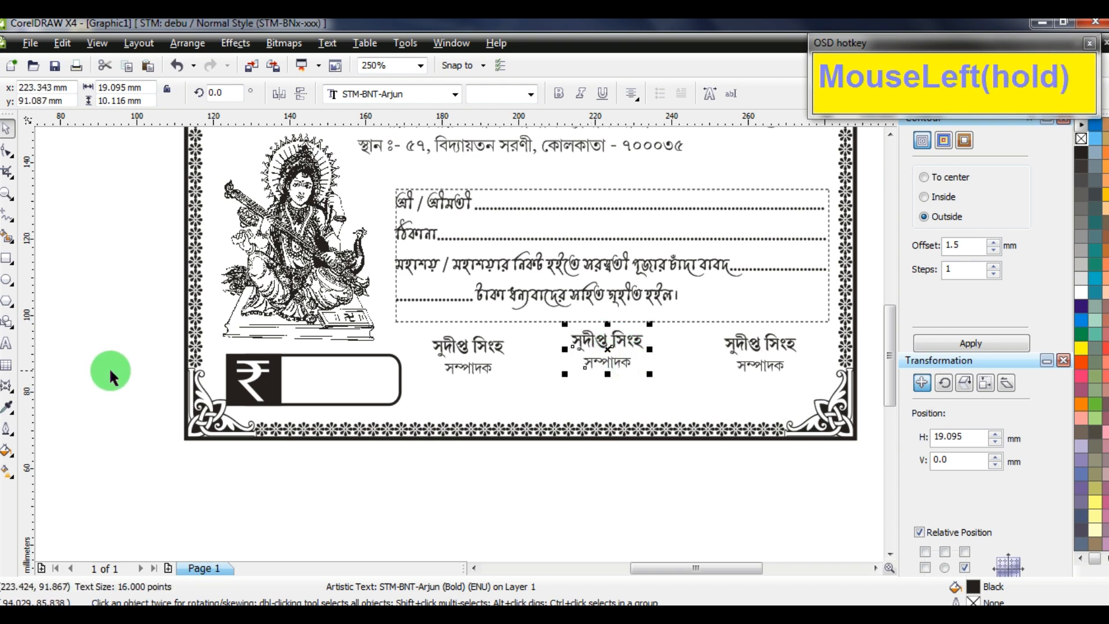
Retype the middle copy as the treasurer's name over 'কোষাধ্যক্ষ'
click(18, 347)
click(630, 363)
scroll(614, 358, up, 2)
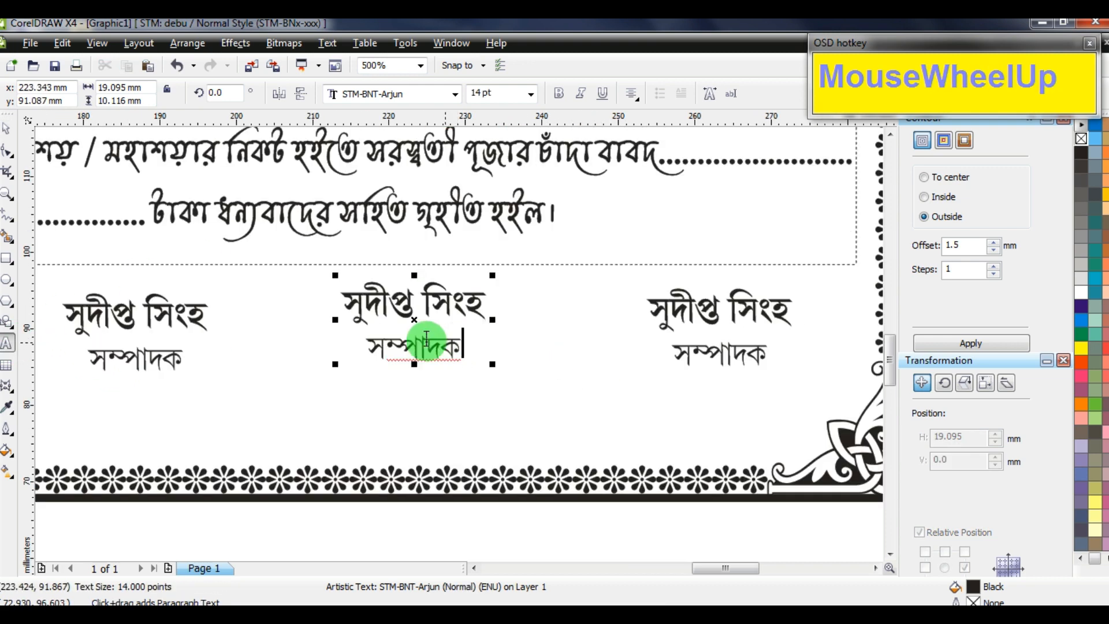
drag(366, 353, 512, 346)
text(কো)
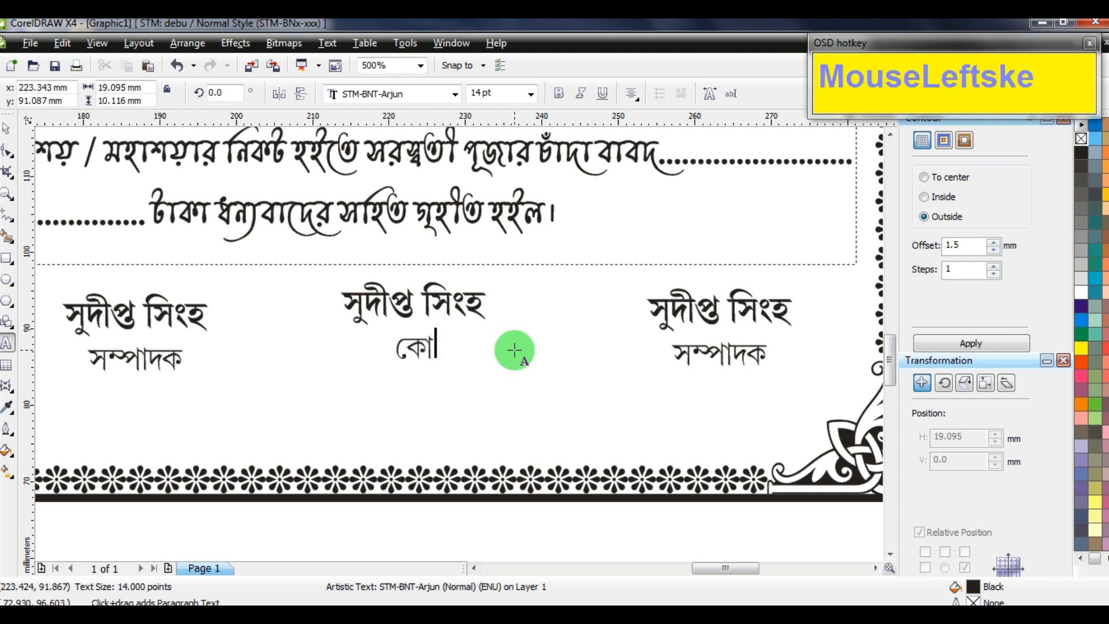
text(ষাধ্যক্ষ)
key(shift+Up)
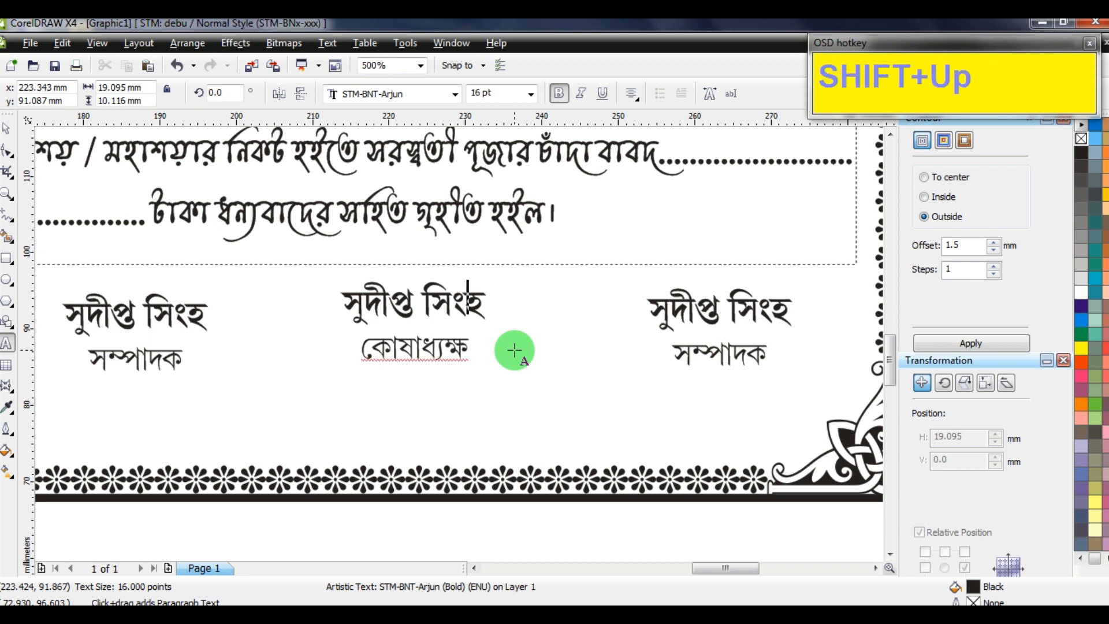
key(ctrl+shift+Up)
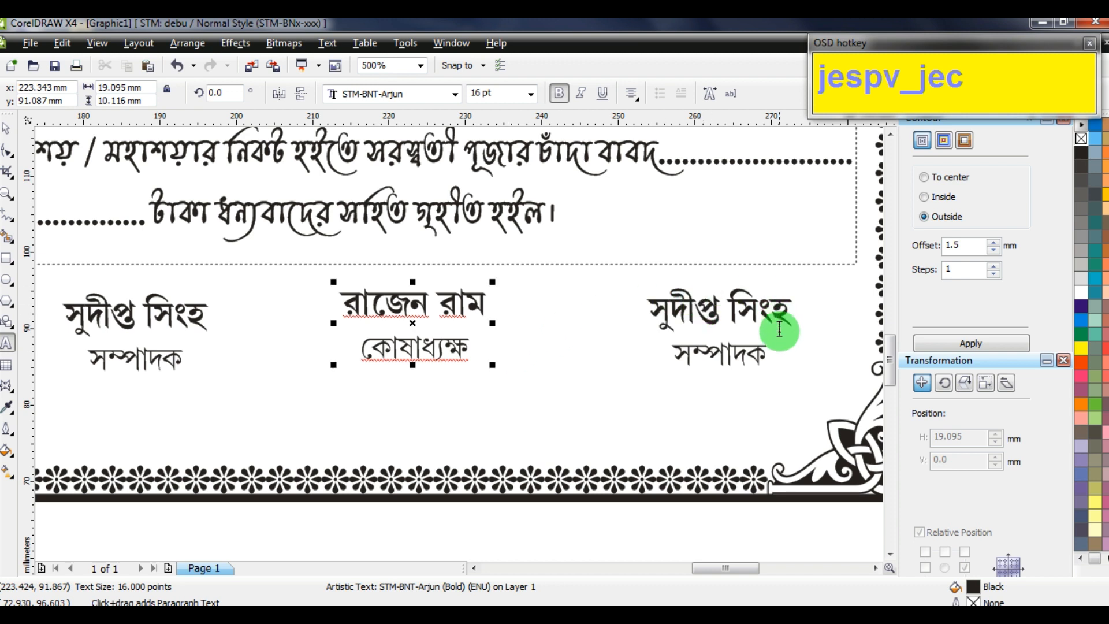
Replace the right copy's text with 'আদায়কারী'
drag(710, 349, 589, 265)
key(Delete)
key(ctrl+a)
text(অদা)
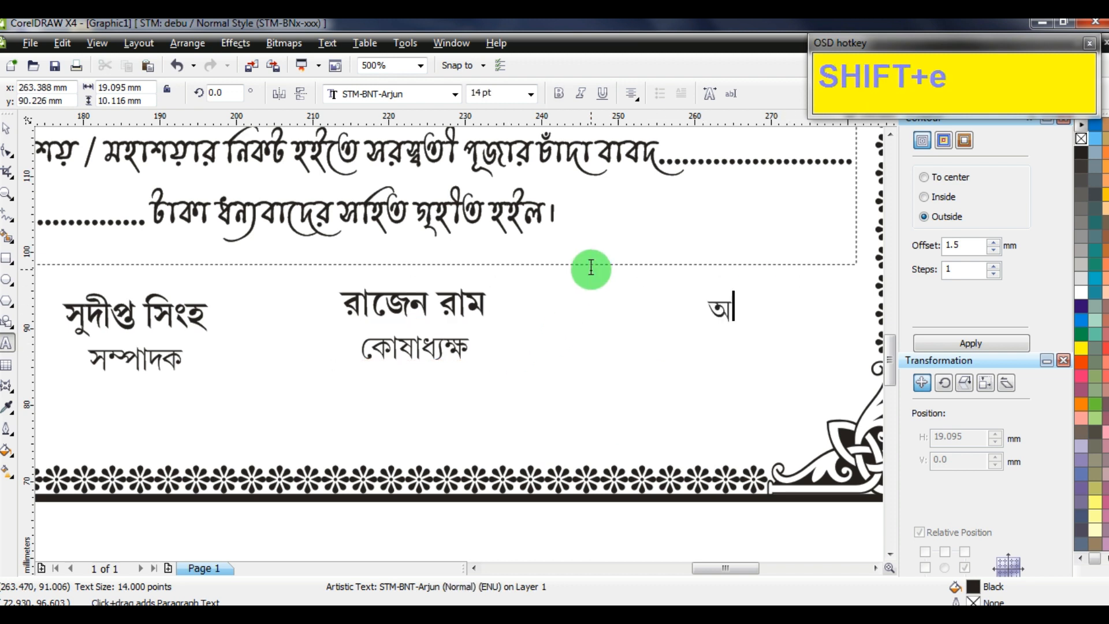
key(BackSpace)
key(BackSpace)
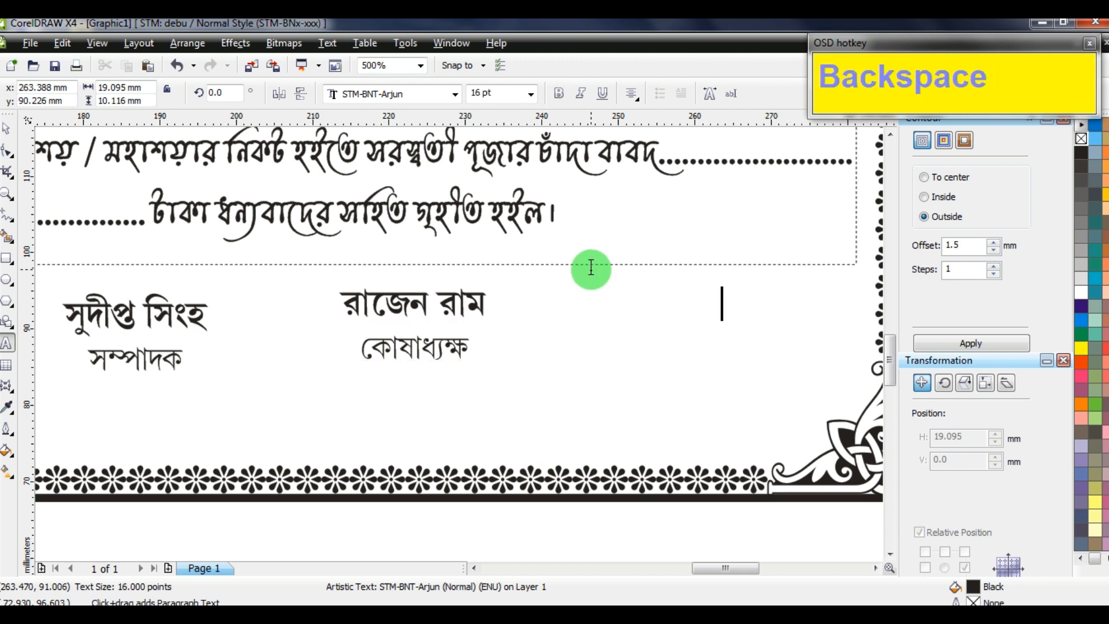
text(আদায়কারী)
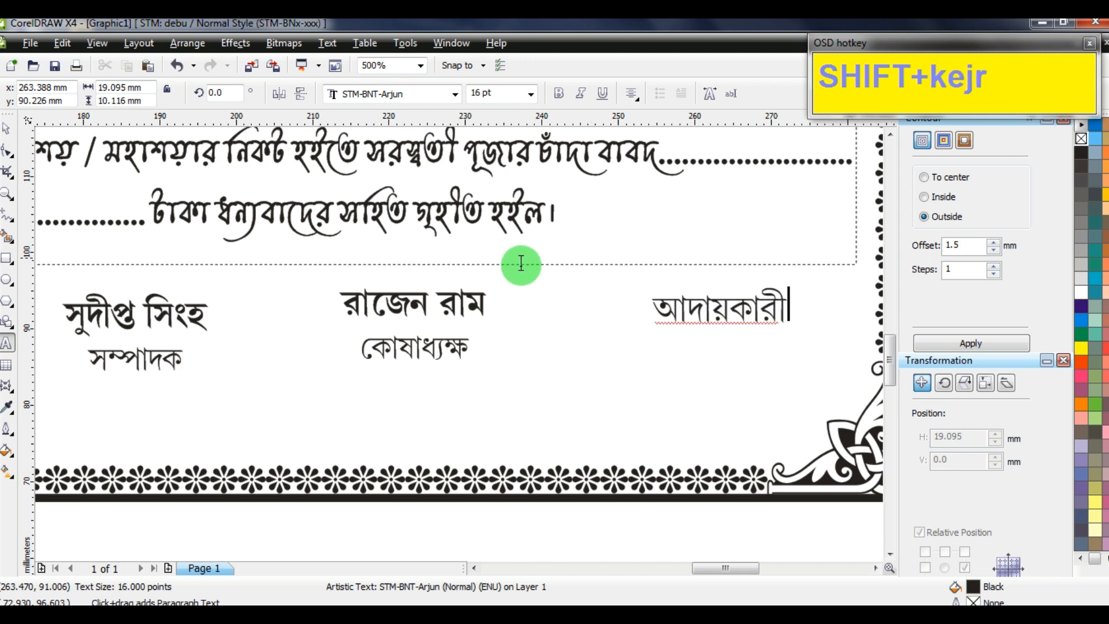
scroll(521, 263, down, 2)
click(7, 128)
click(747, 240)
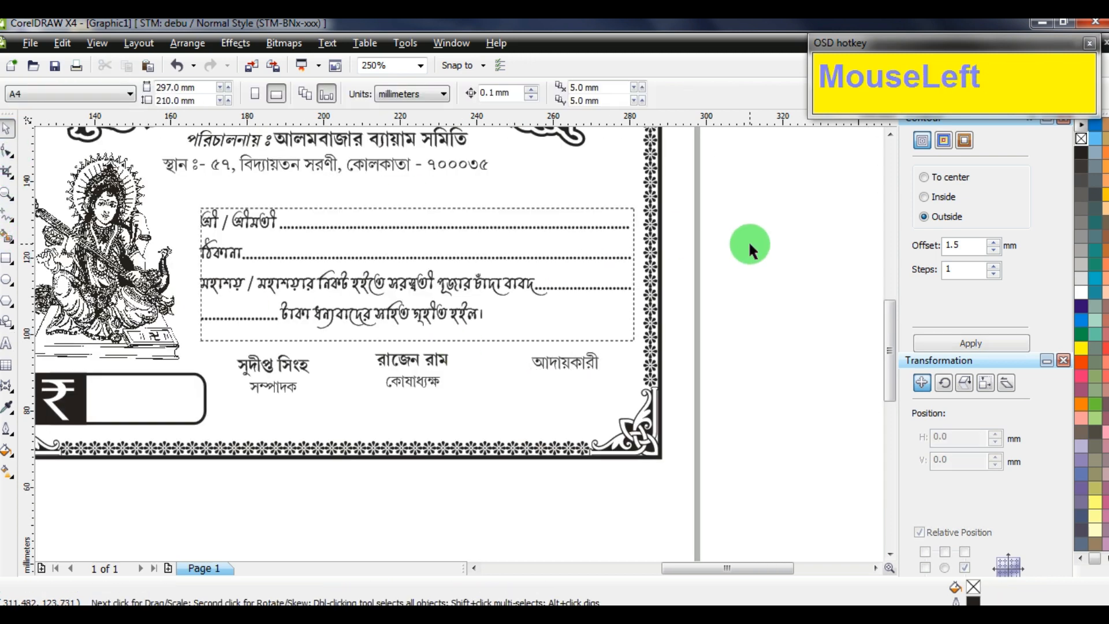
Bottom-align the three signature entries and nudge them up
key(F5)
key(Delete)
click(407, 357)
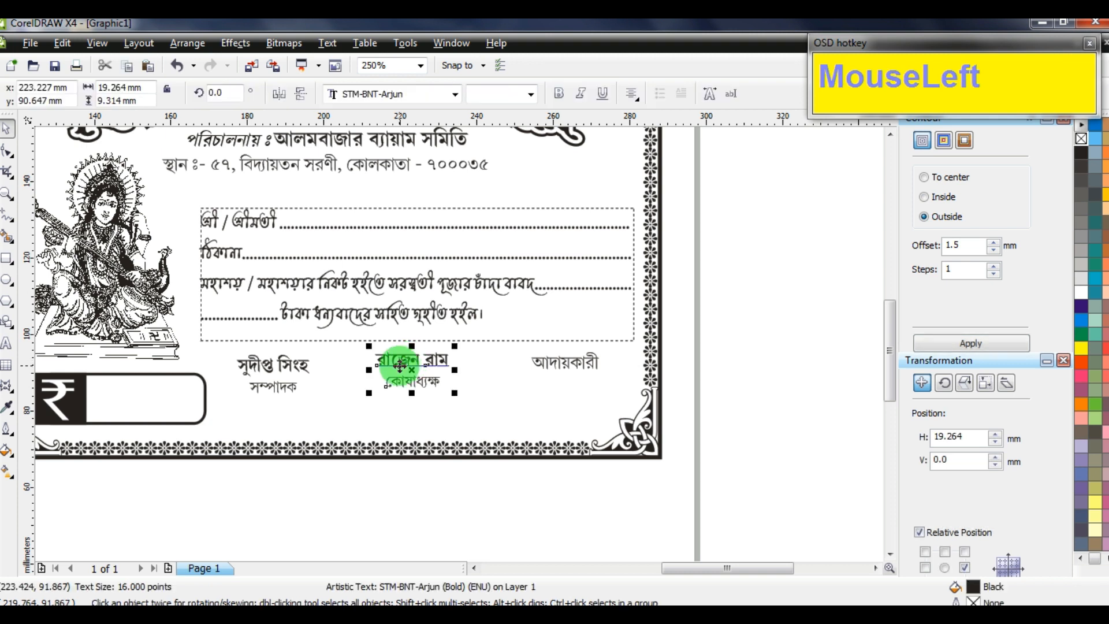
key(Right)
key(Right)
key(Right)
key(Right)
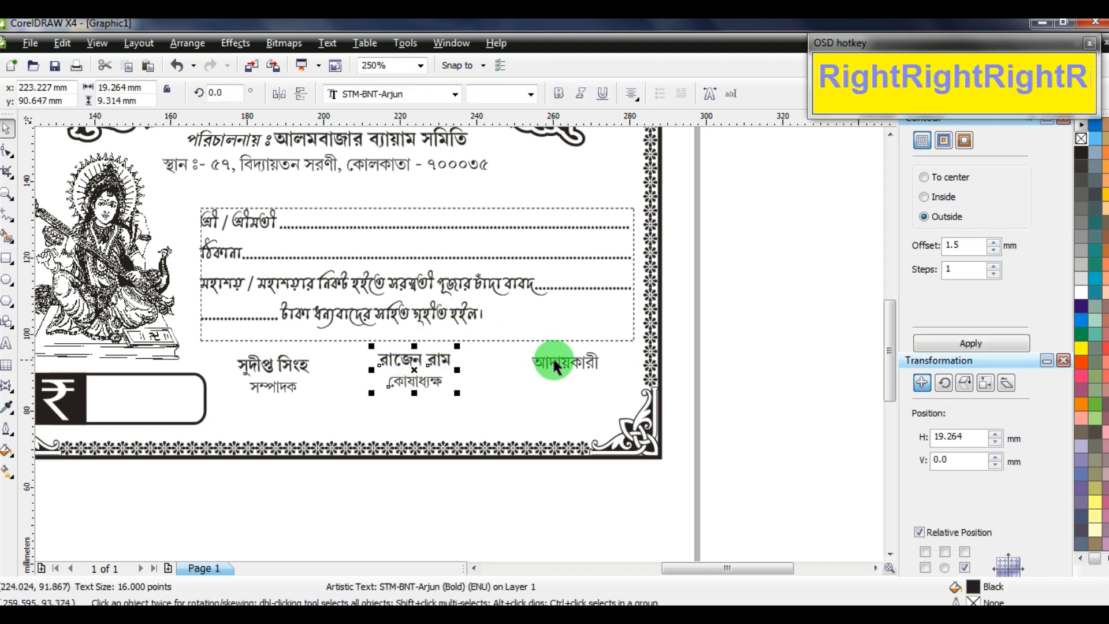
shift+click(573, 361)
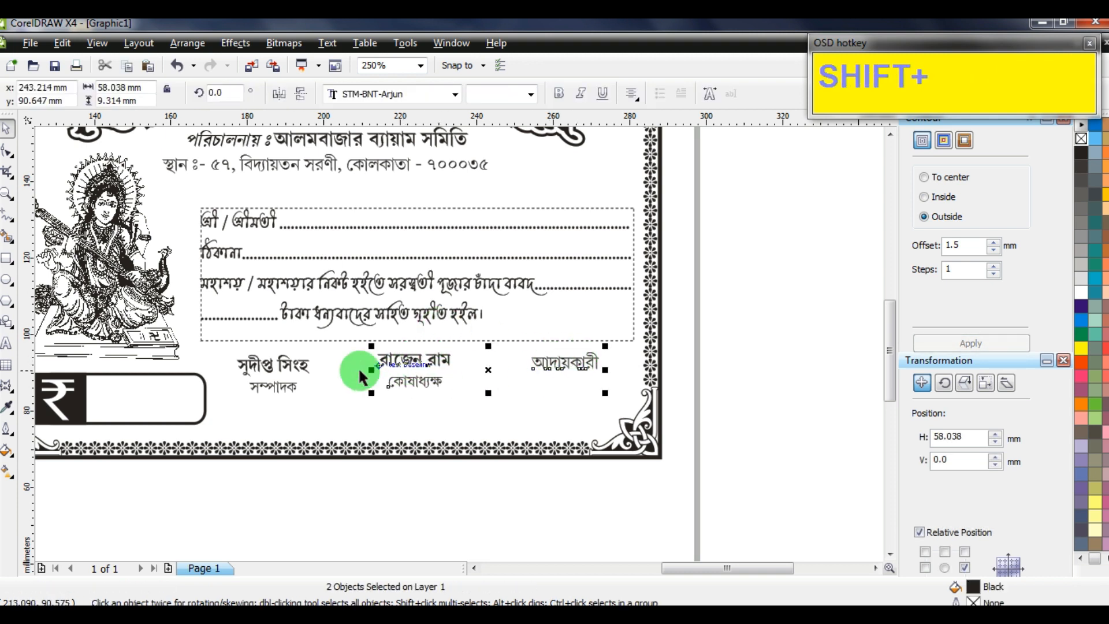
shift+click(293, 363)
key(shift+b)
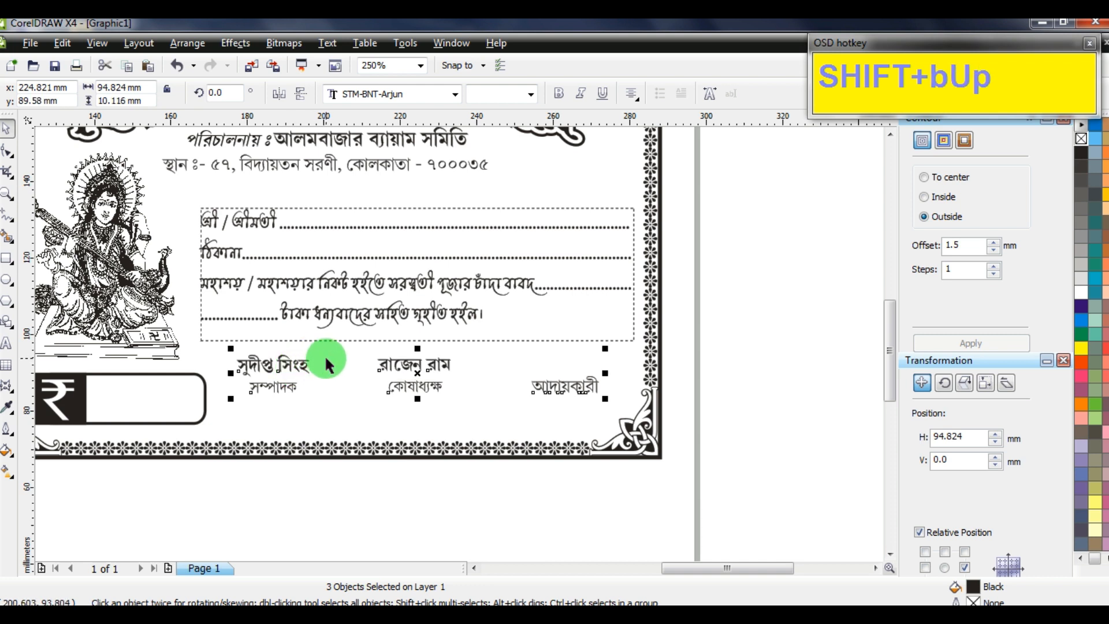
key(Up)
key(Up)
key(Up)
key(Up)
Nudge the form-lines paragraph box and the signature texts up slightly
click(450, 238)
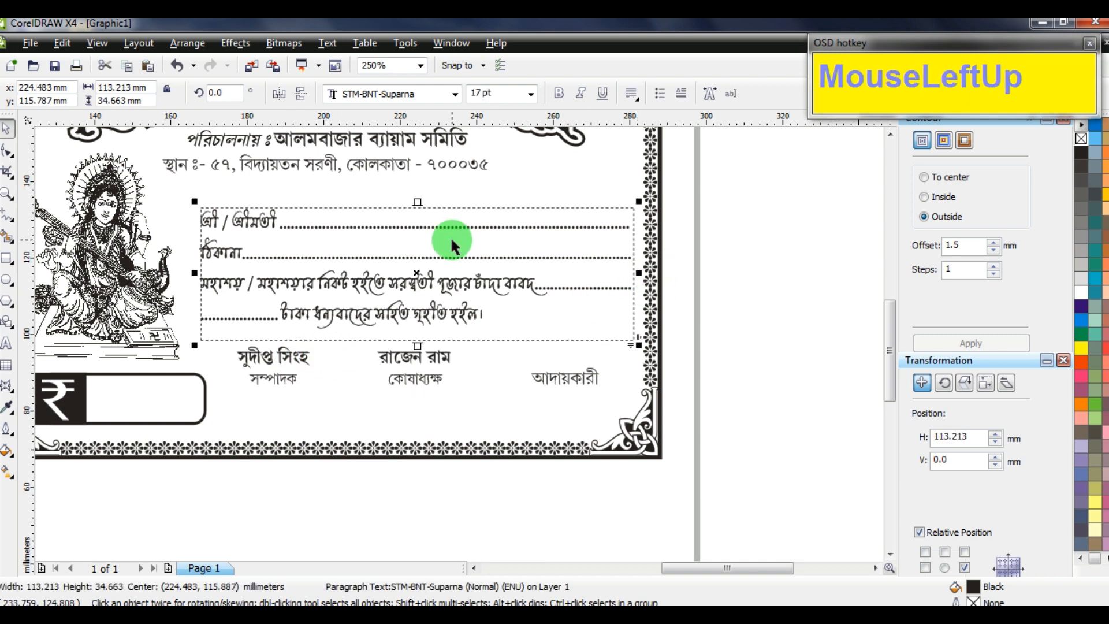
key(Up)
key(Up)
key(Up)
key(Up)
key(Up)
key(Up)
key(Up)
key(Up)
key(Up)
key(Up)
key(Up)
key(Up)
key(Up)
key(Up)
key(Up)
key(Up)
key(Up)
key(Up)
key(Up)
key(Up)
drag(716, 308, 213, 397)
key(Up)
key(Up)
key(Up)
key(Up)
key(Up)
key(Up)
key(Up)
key(Up)
key(Up)
key(Up)
key(Up)
key(Up)
key(Up)
key(Up)
key(Up)
click(739, 317)
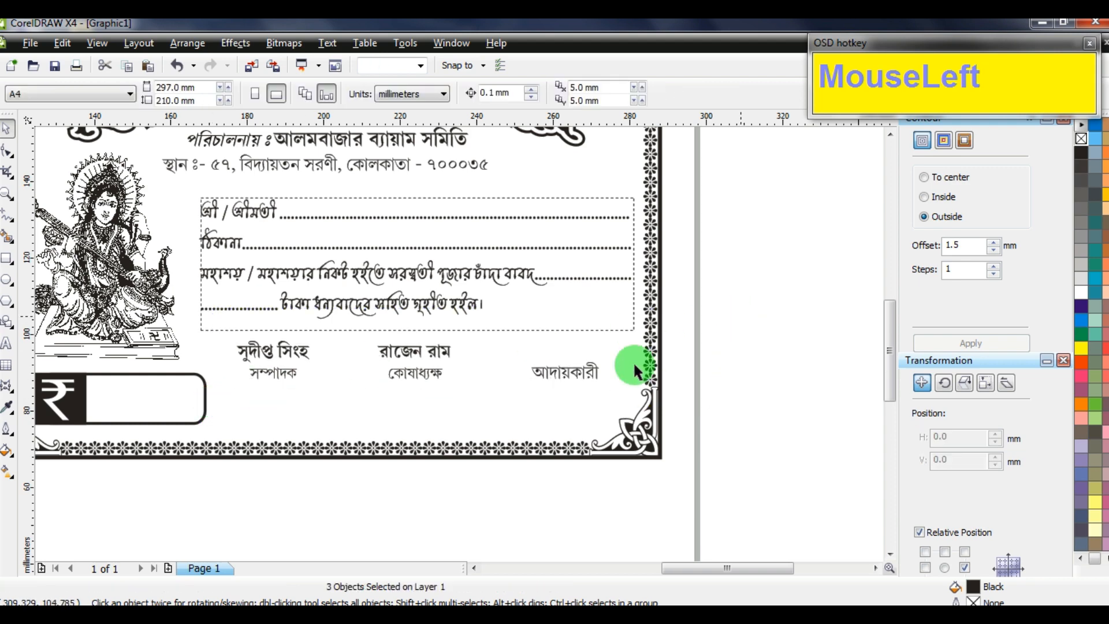
click(449, 350)
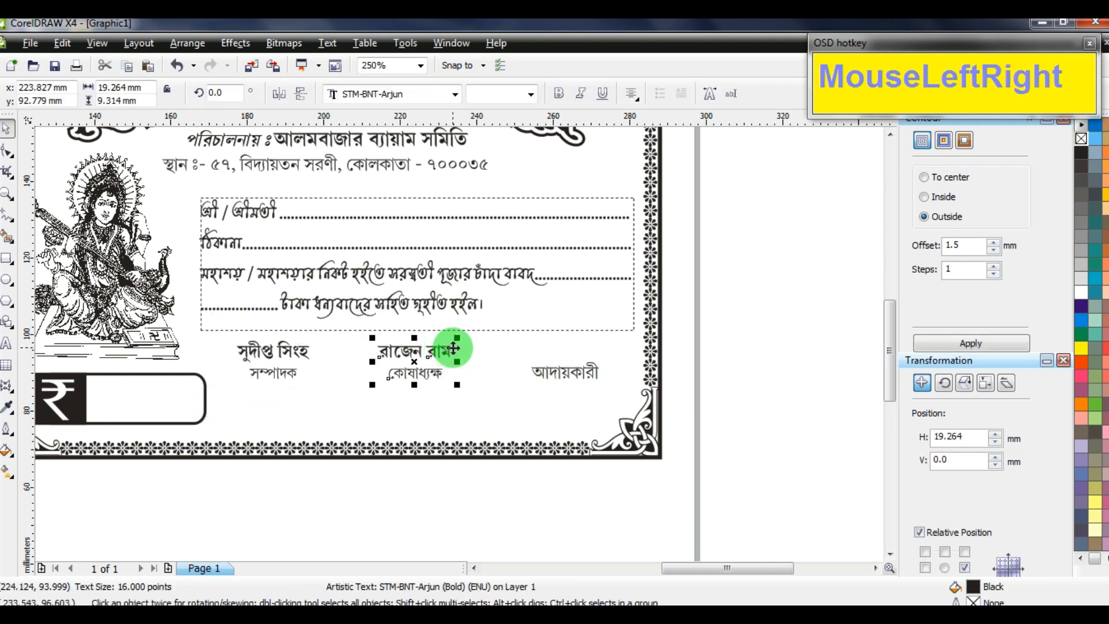
scroll(464, 340, up, 2)
click(680, 238)
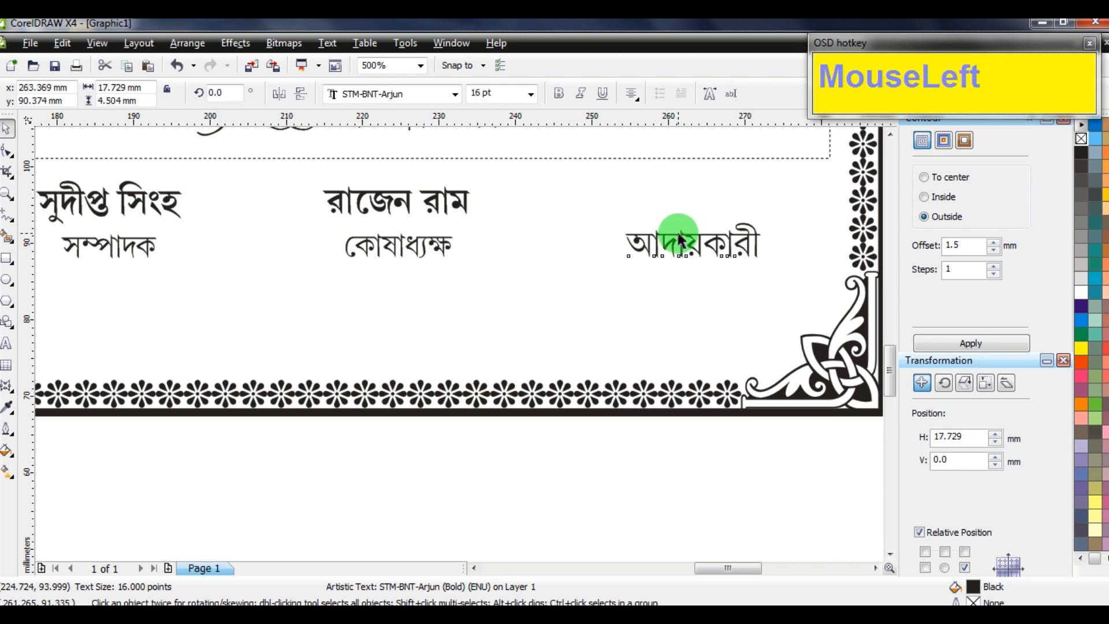
Drop a copy of 'আদায়কারী' below the signatures and make it bold 14 pt
drag(679, 238, 350, 295)
right_click(350, 295)
click(475, 94)
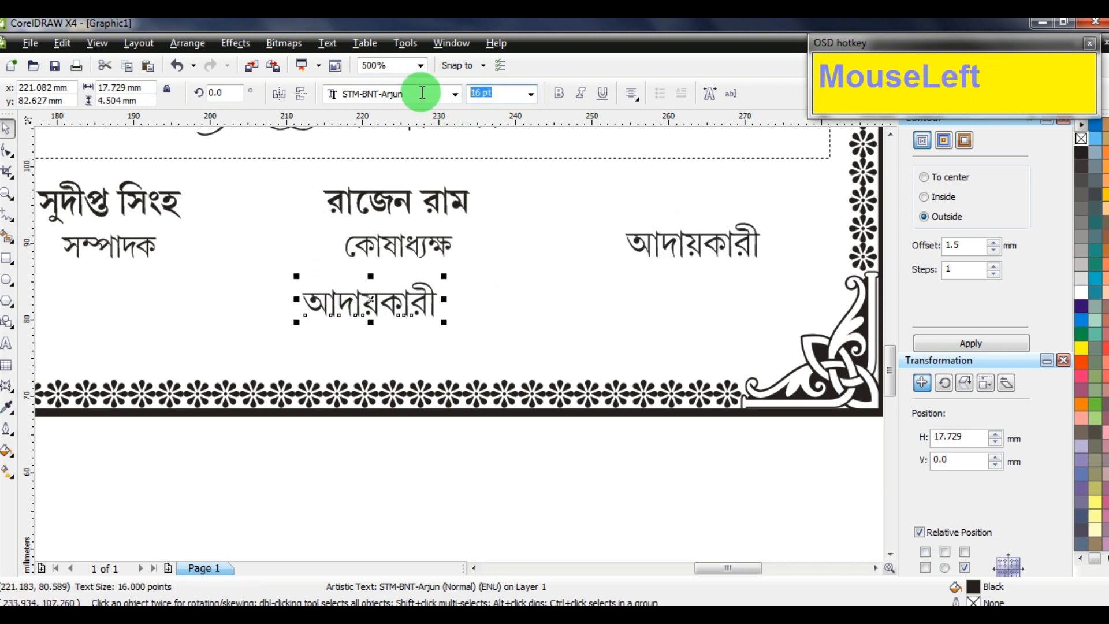
text(14)
key(Return)
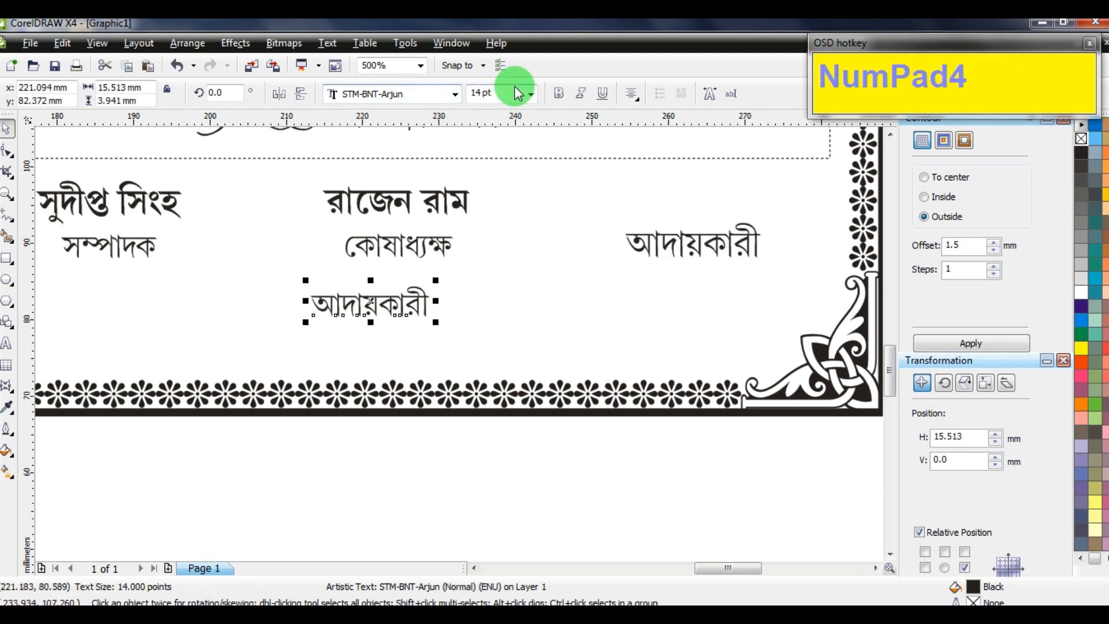
click(559, 93)
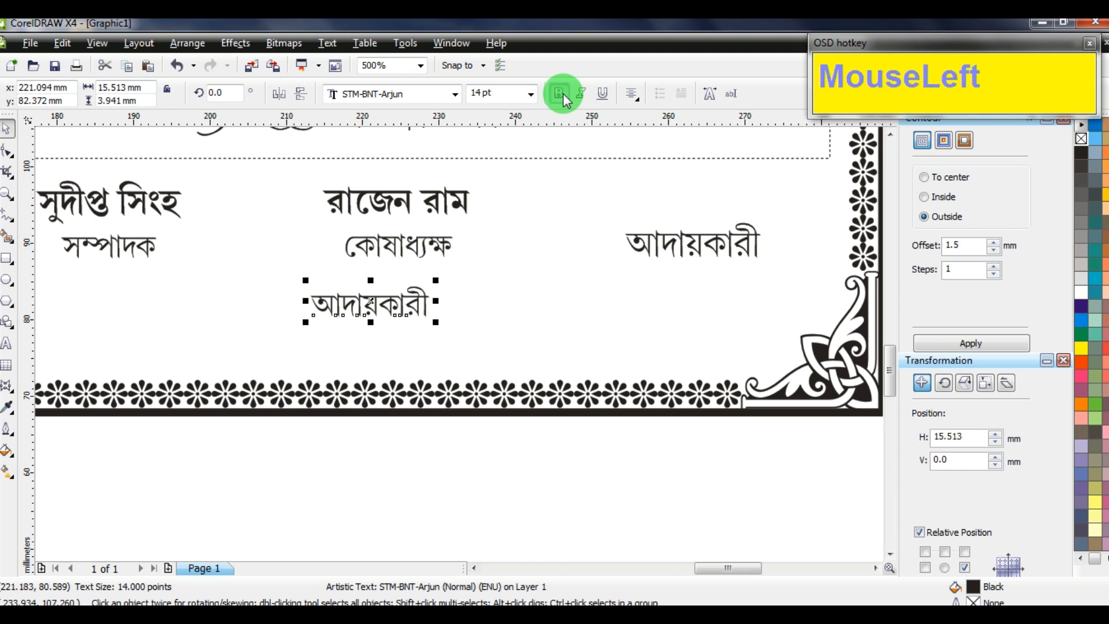
Type the notice's first line asking all new and old members to be present at the club
click(6, 345)
key(F5)
key(ctrl+a)
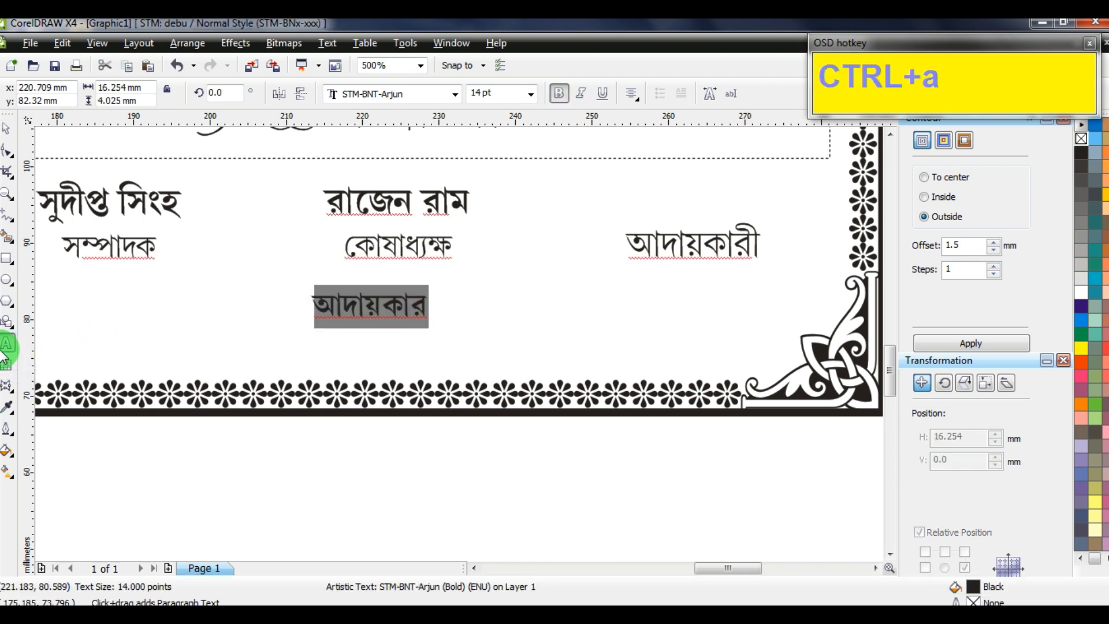
text(htej)
key(BackSpace)
text(pej fov me)
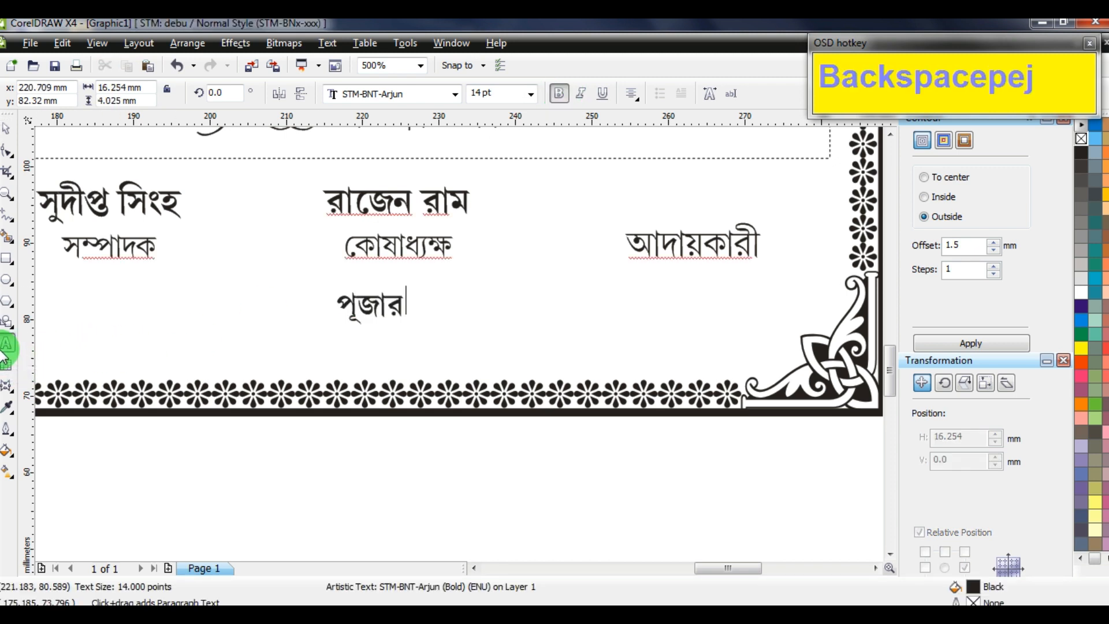
text(কালে)
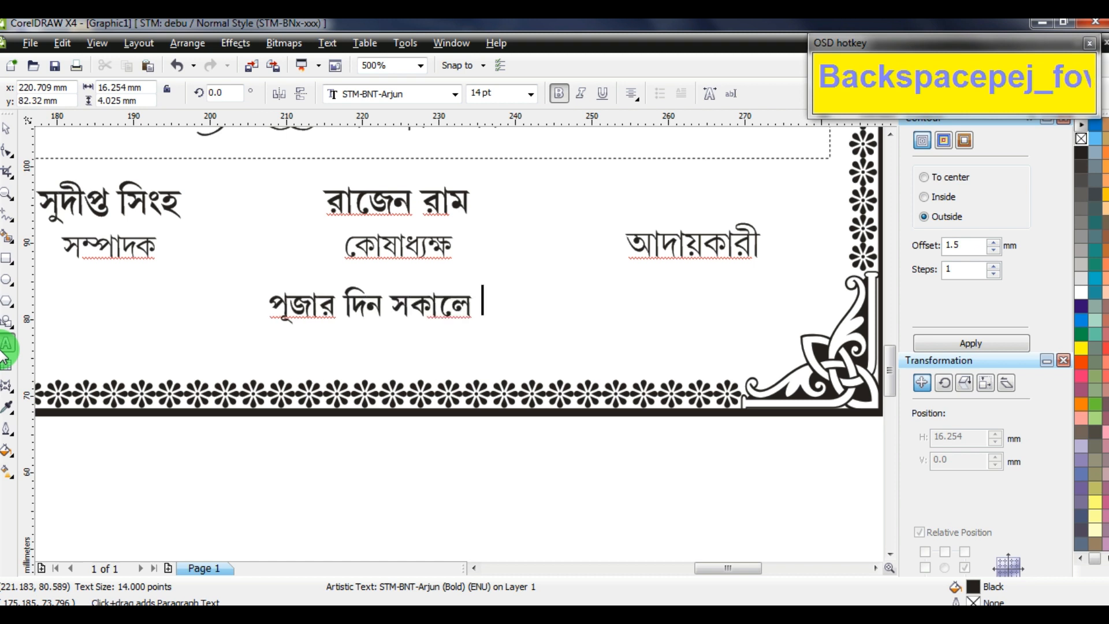
text(নতুন ও)
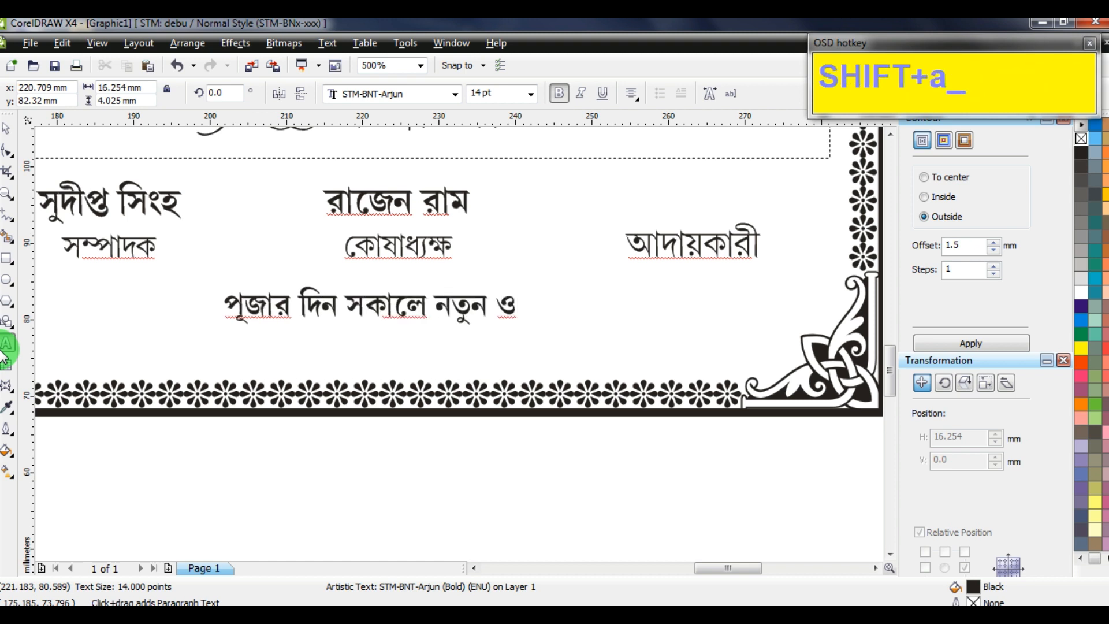
text(পুরানো)
text(সকল)
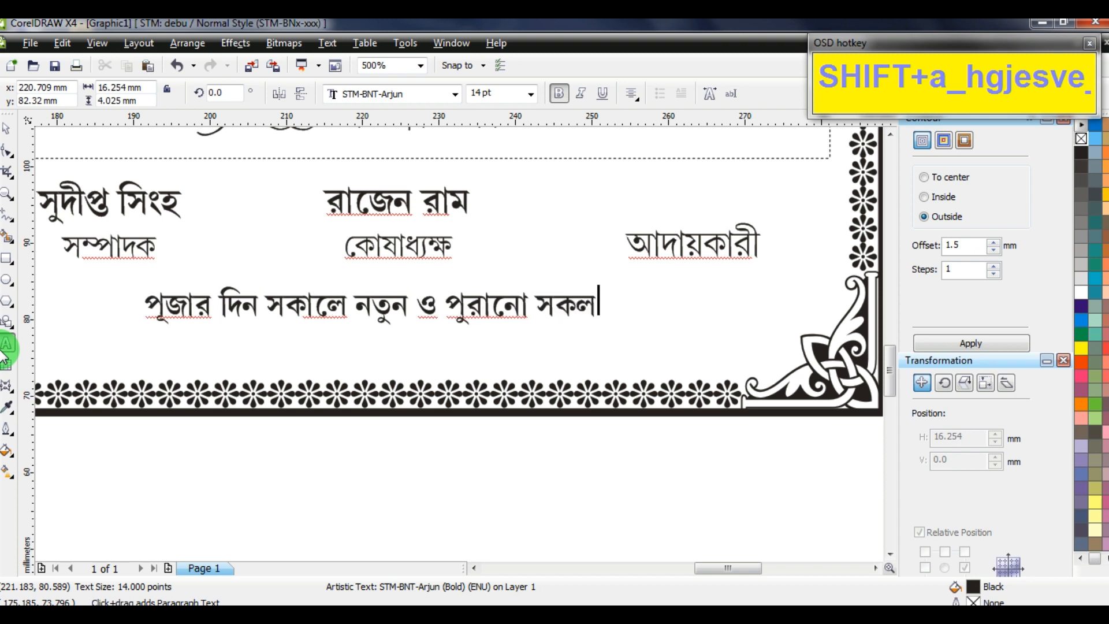
text( সদস্যকে ক্লাবে উপস্থিত)
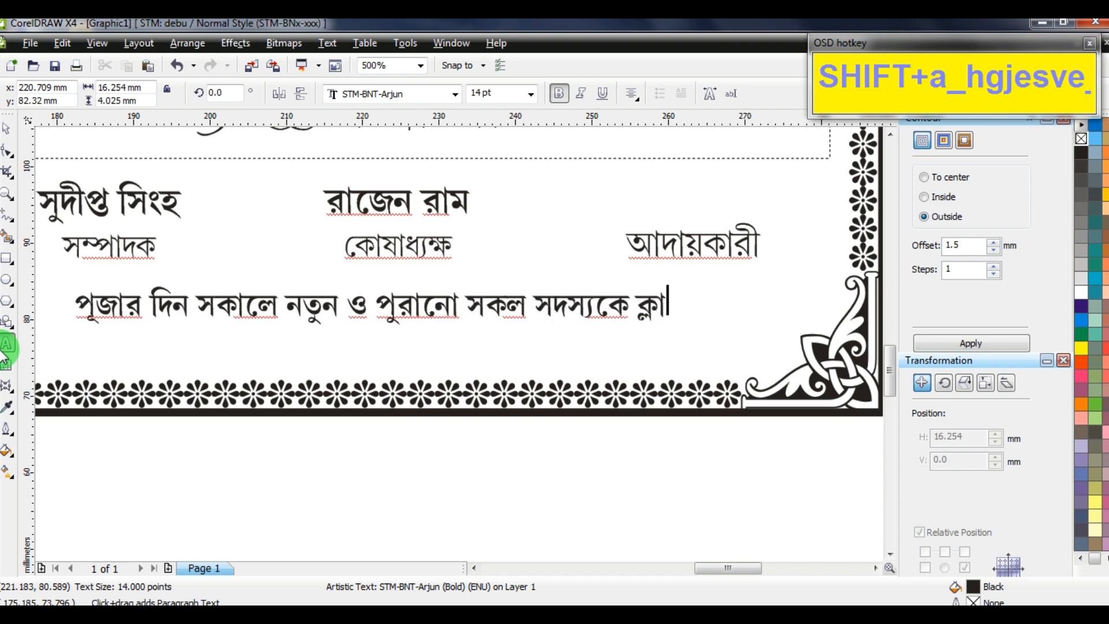
key(Return)
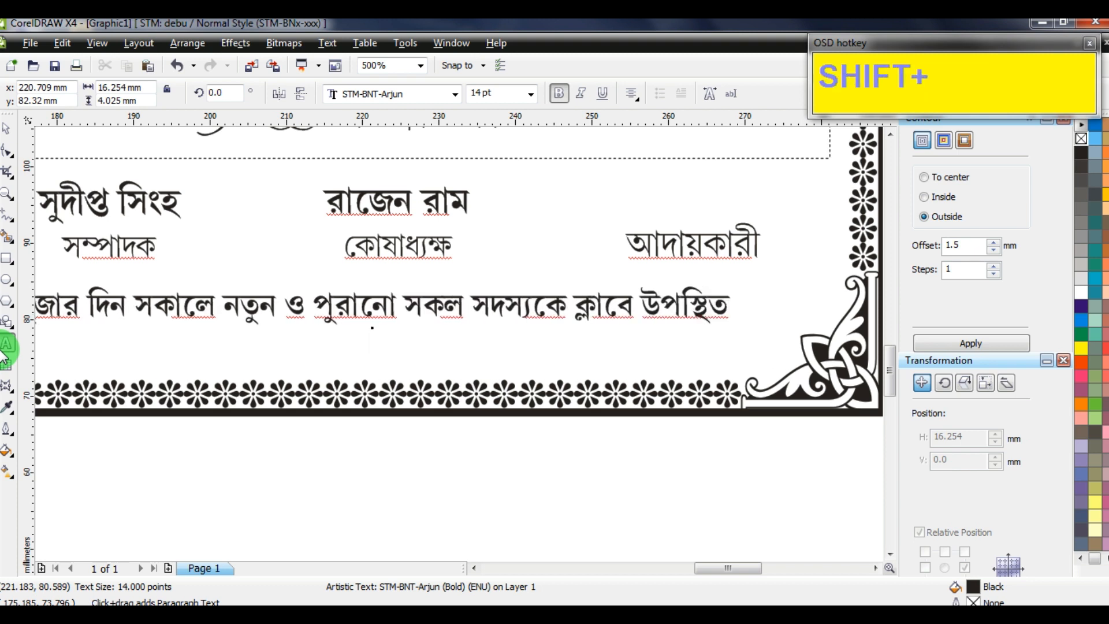
Type the second line 'থাকার জন্য অনুরোধ করা হচ্ছে। বিনীত — সম্পাদক'
text(থাকনার)
key(BackSpace)
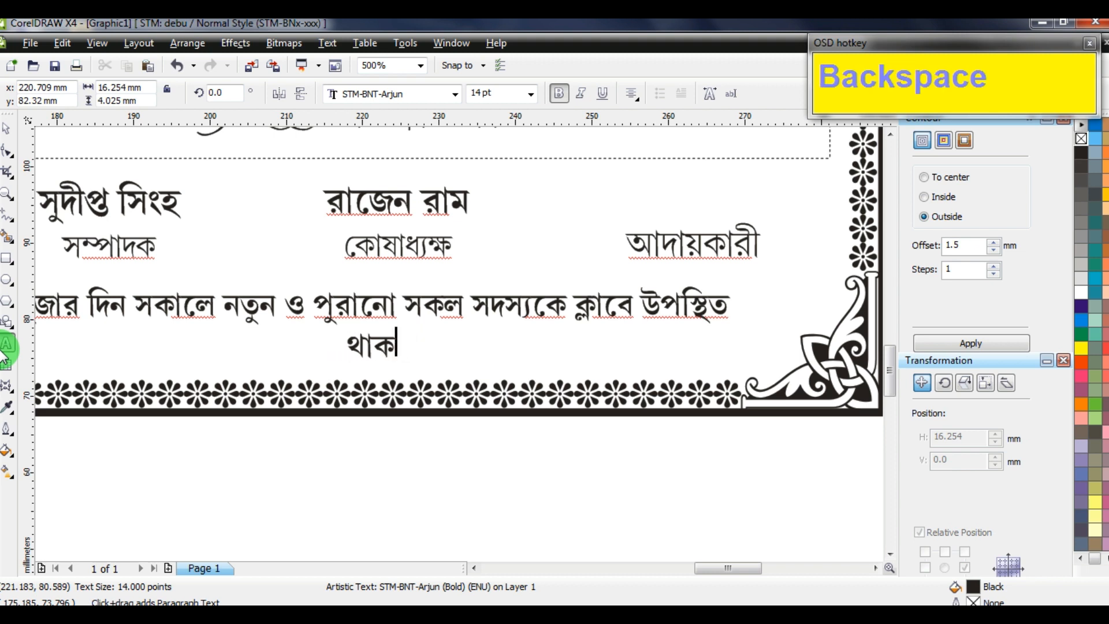
text(র জন্য অনুরোধ)
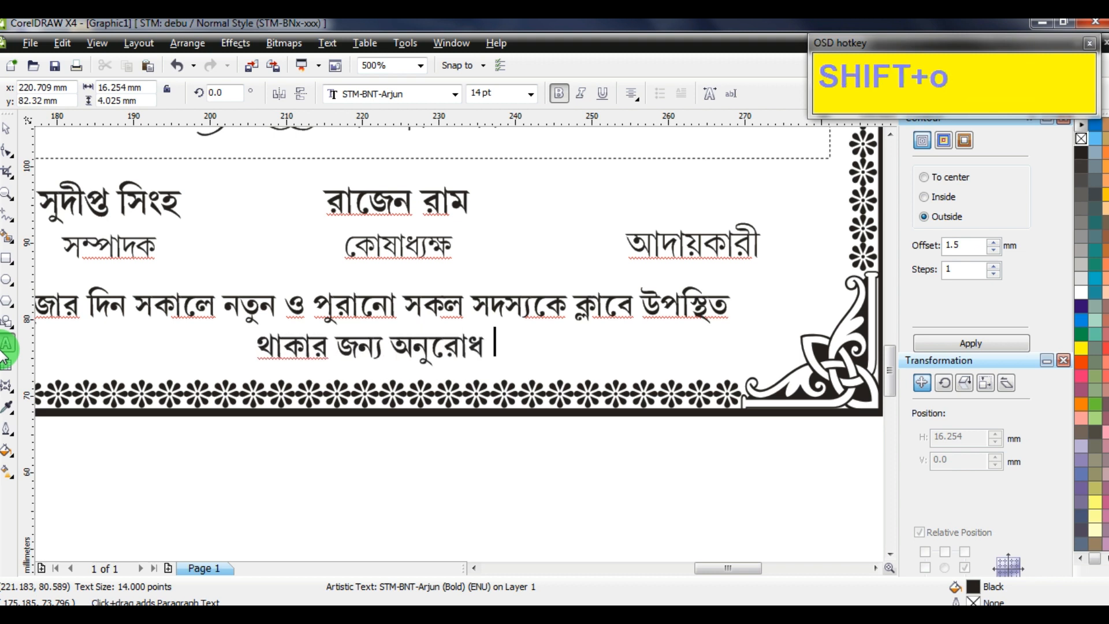
text( করা হচ্ছে।)
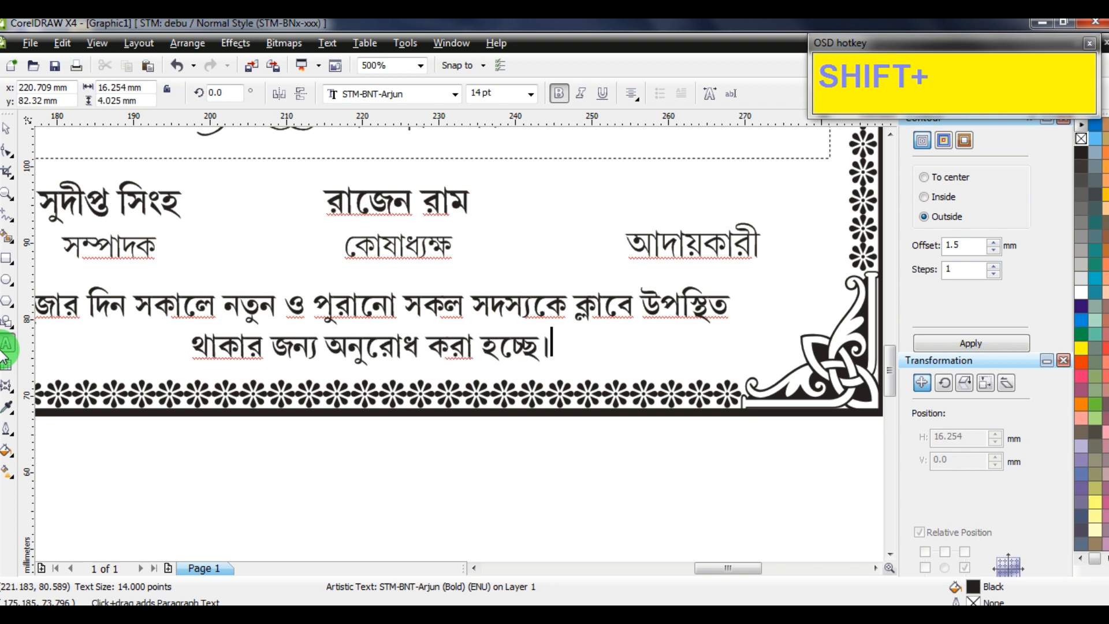
text( — বিনীত)
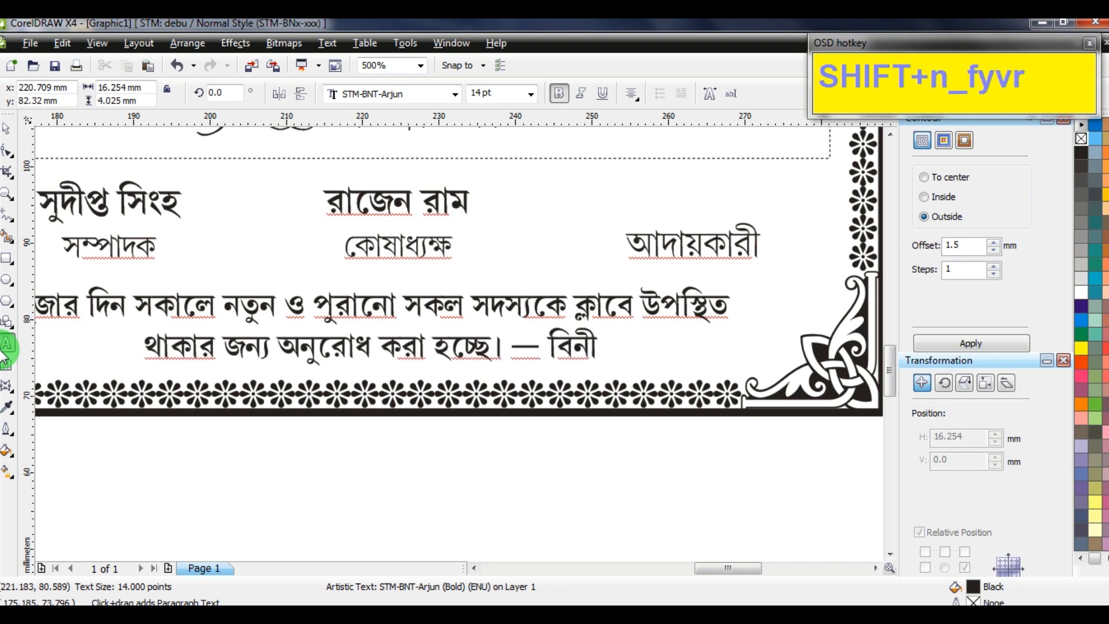
key(Left)
key(Left)
key(Left)
key(Left)
key(Left)
key(Left)
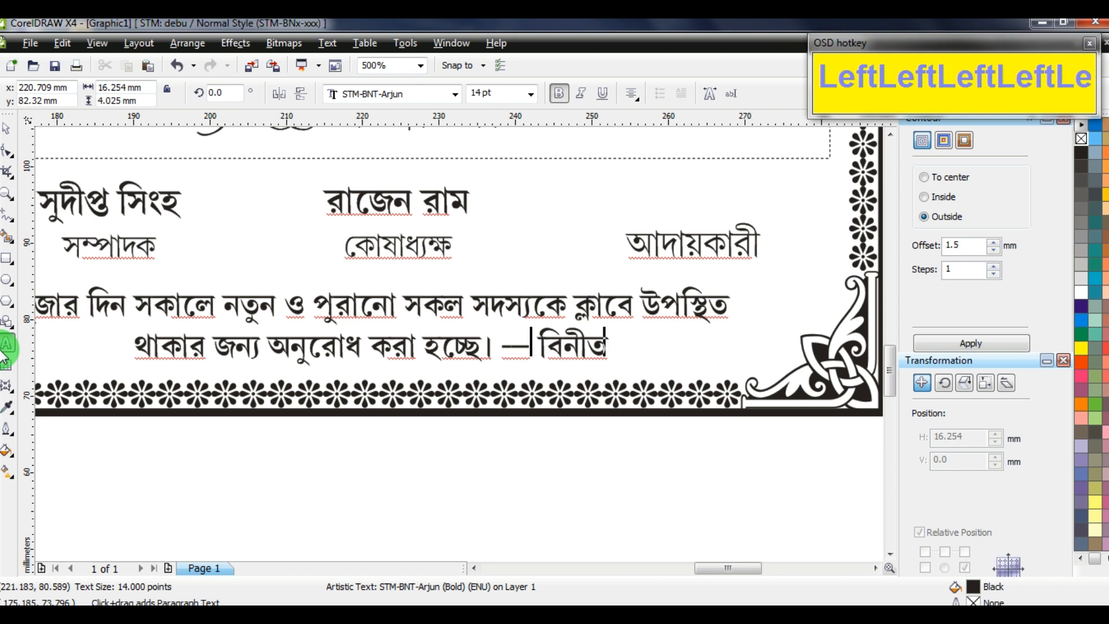
key(BackSpace)
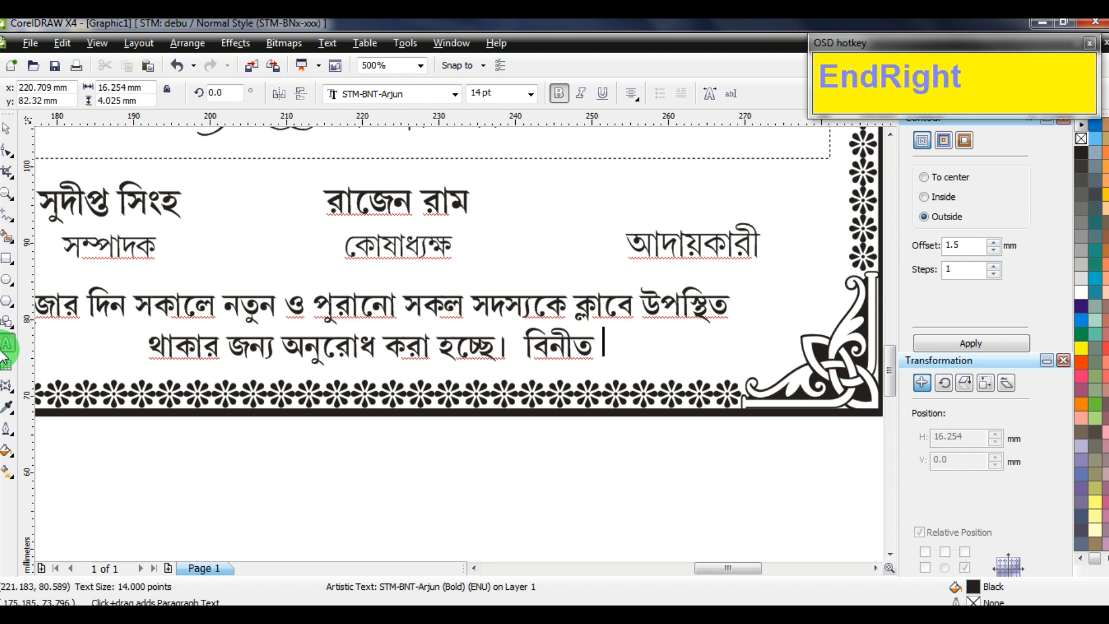
text(— সম্পাদক)
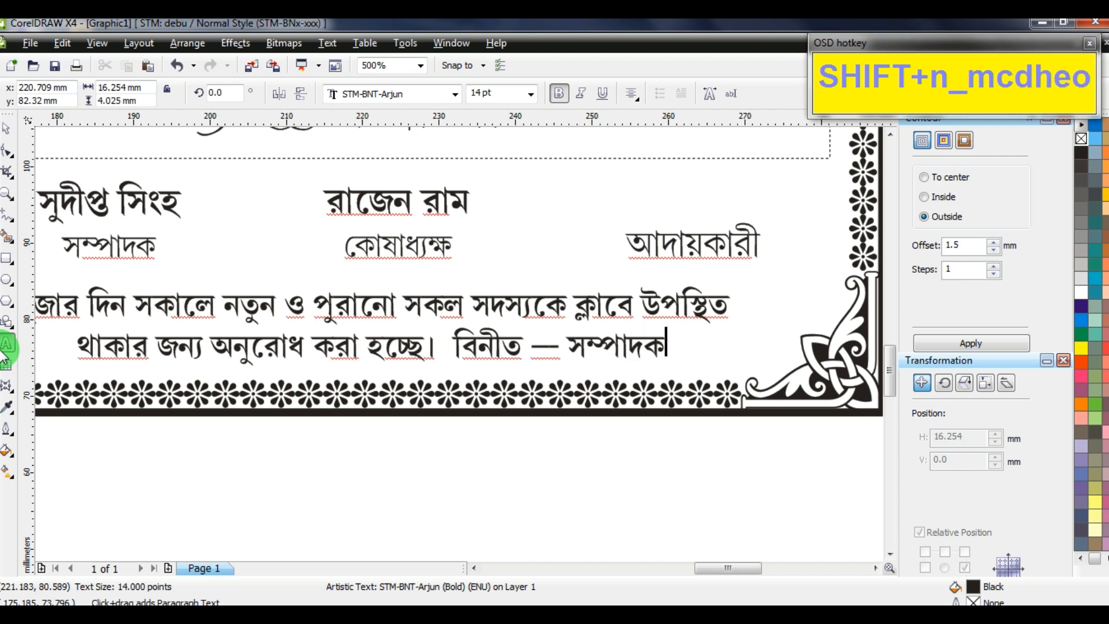
scroll(468, 347, down, 4)
scroll(459, 341, up, 2)
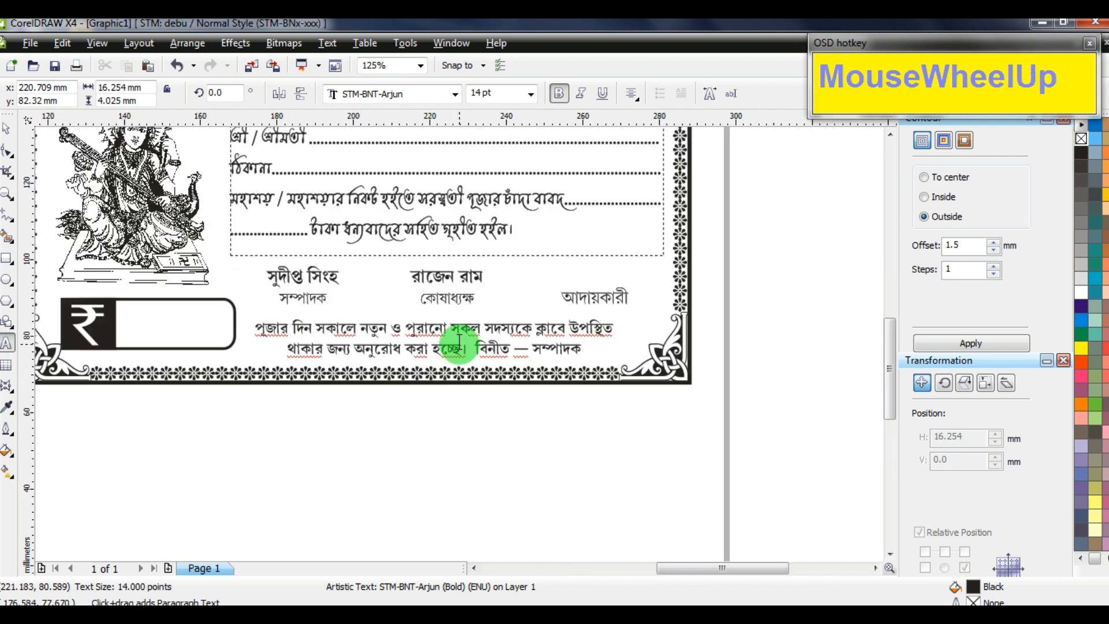
Move the notice text down below the certificate
click(7, 128)
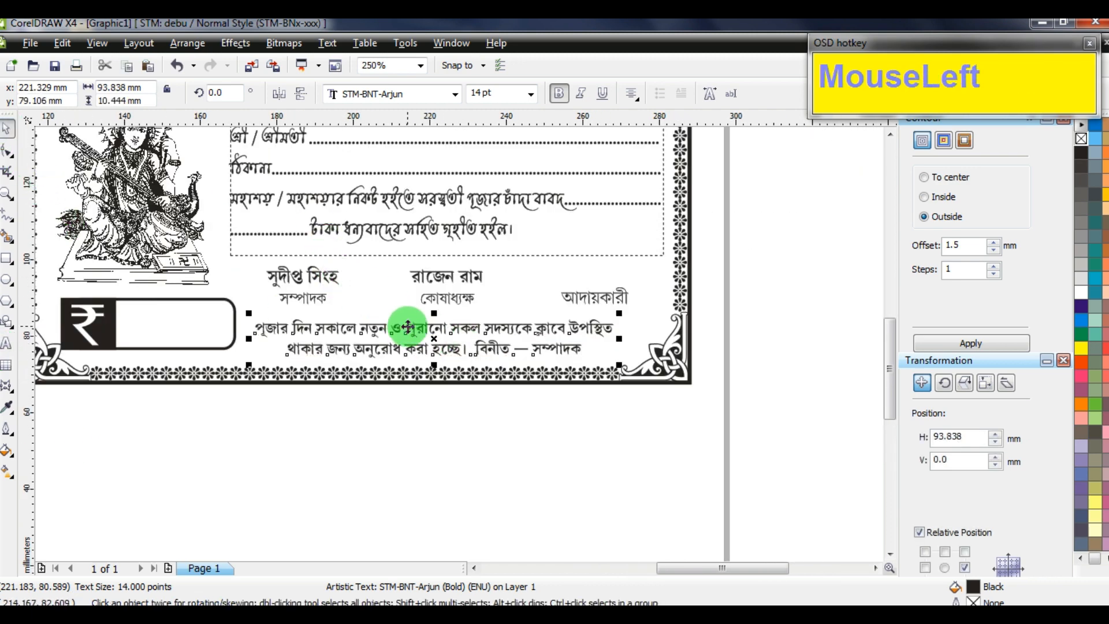
drag(408, 327, 454, 391)
scroll(433, 347, up, 2)
scroll(460, 345, down, 3)
scroll(454, 391, up, 1)
click(229, 315)
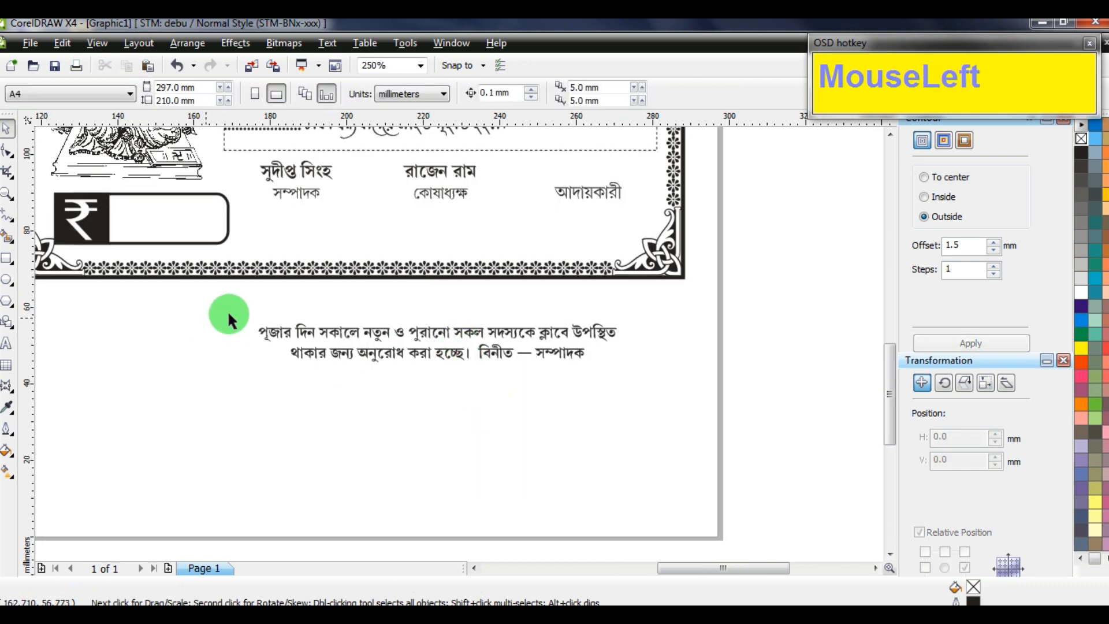
Draw a rectangle around the notice and centre the text and rectangle on each other
click(6, 261)
drag(253, 320, 620, 365)
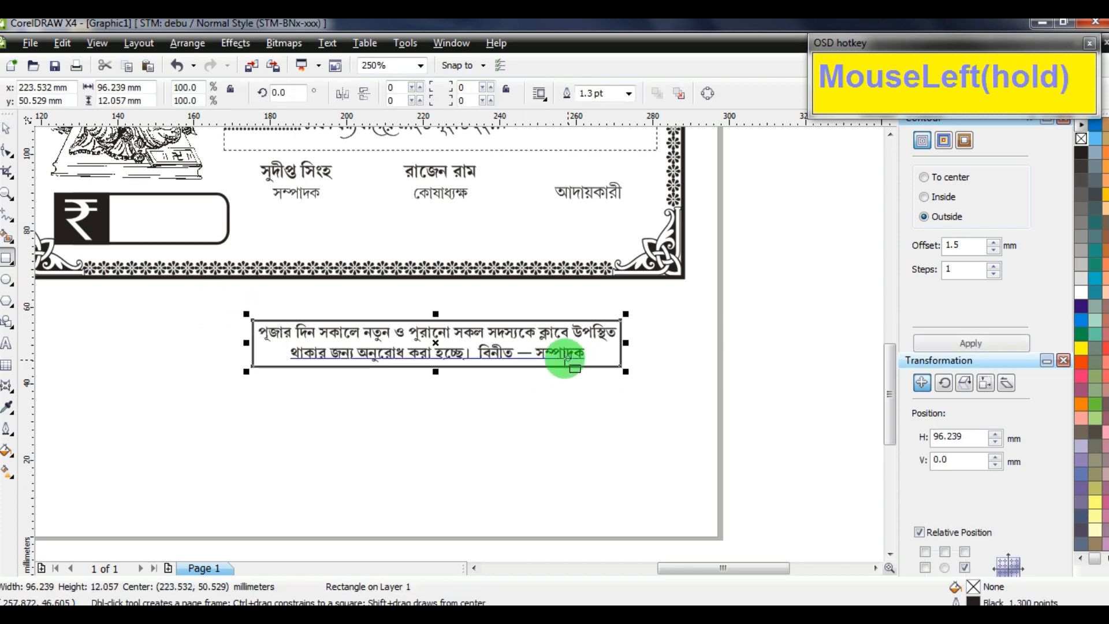
scroll(536, 360, up, 2)
click(5, 123)
click(604, 462)
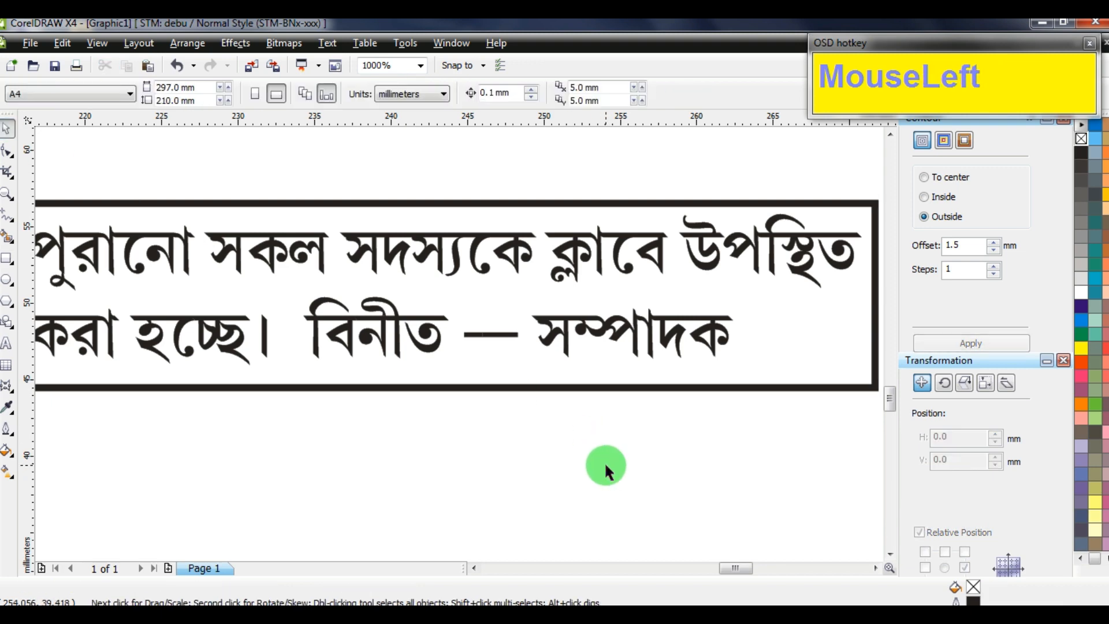
key(F5)
key(Delete)
drag(570, 259, 35, 369)
key(c)
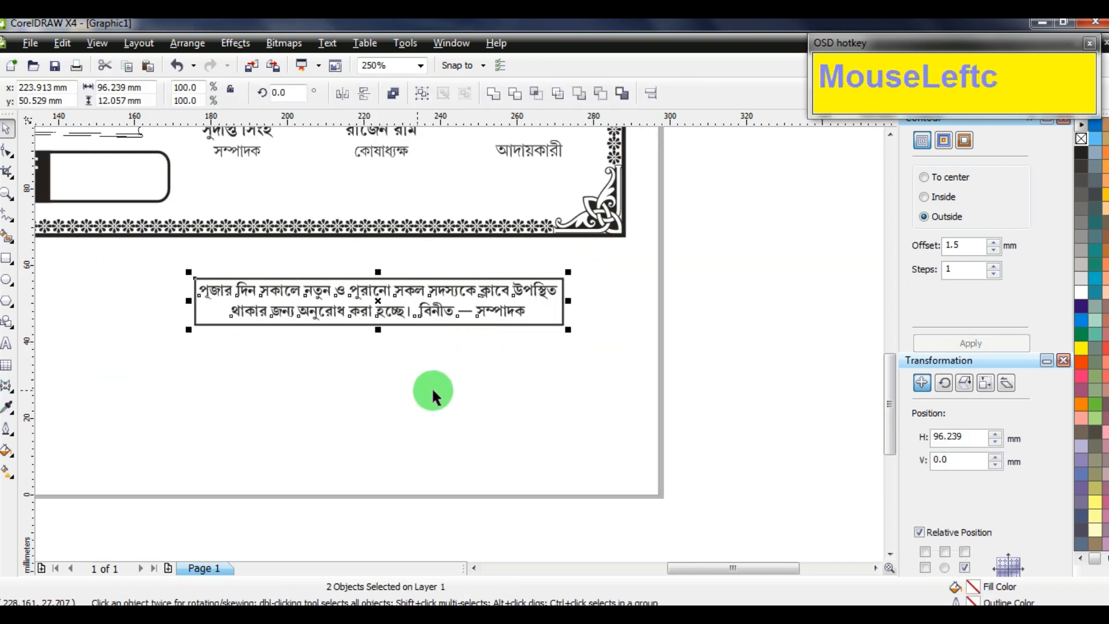
key(e)
click(431, 386)
Round the corners of the 96.239 × 12.057 mm notice rectangle
click(558, 284)
scroll(458, 345, up, 2)
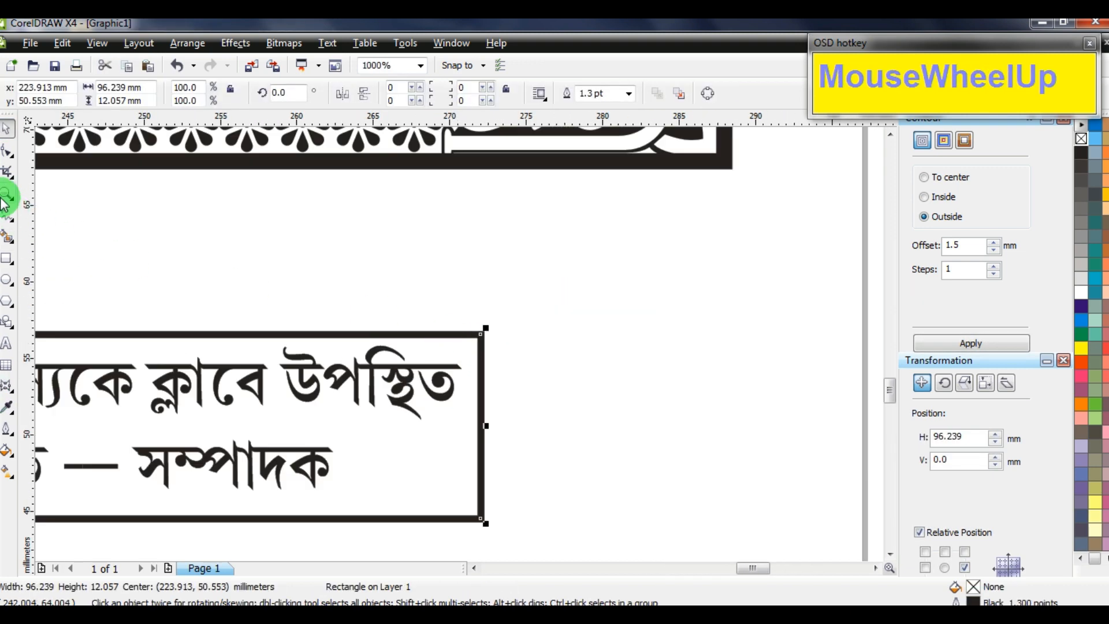
click(8, 159)
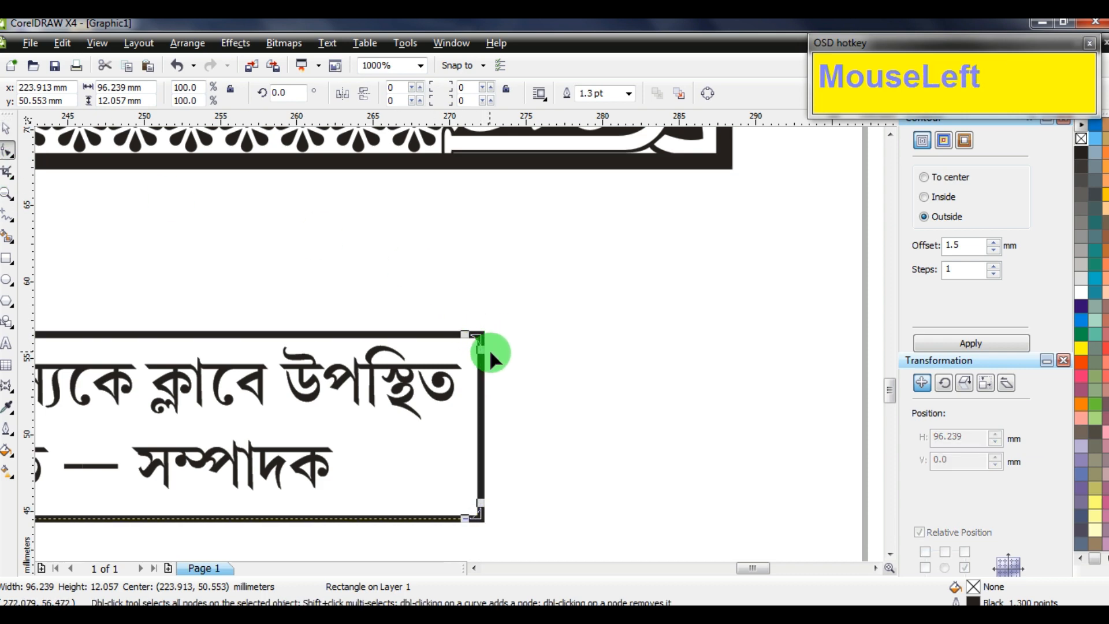
drag(491, 353, 441, 351)
scroll(354, 372, down, 2)
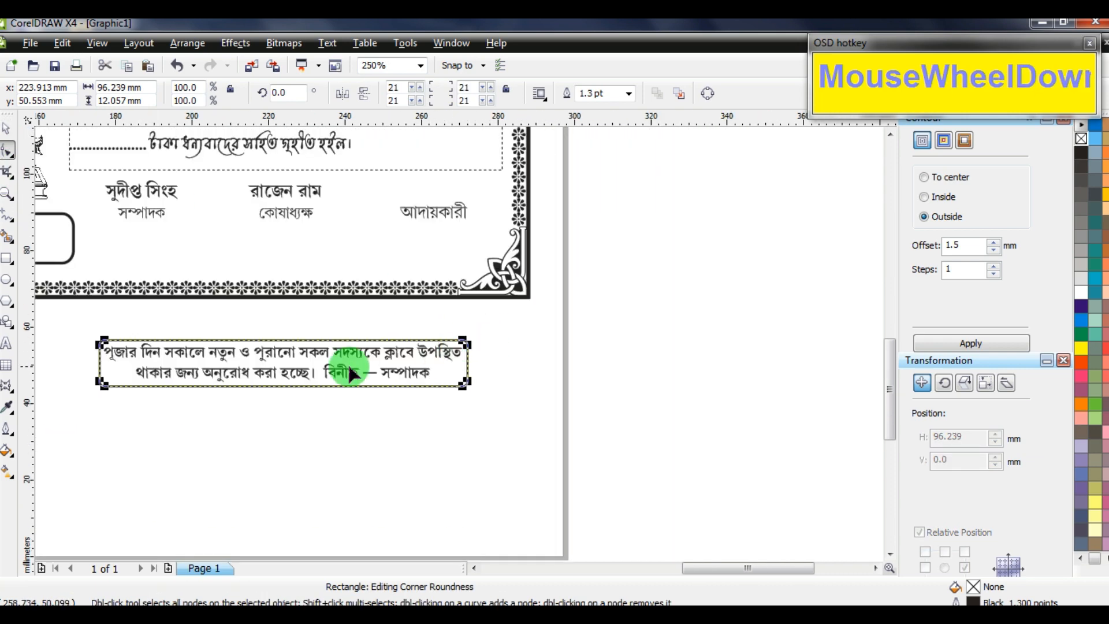
click(8, 129)
drag(587, 452, 92, 319)
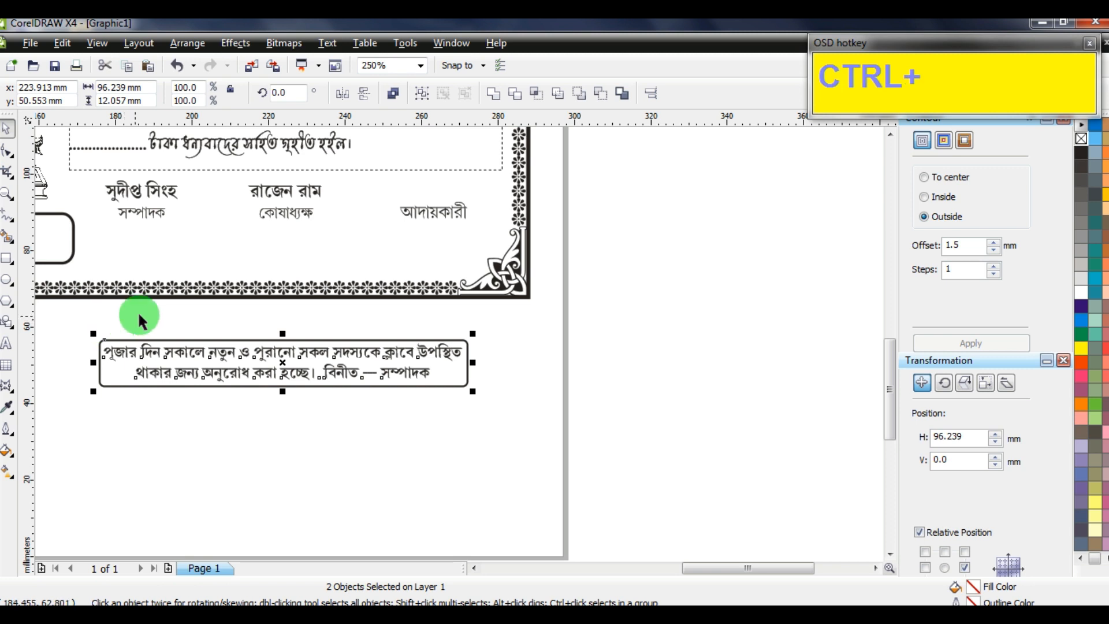
Group the notice with its box and place it inside the certificate beside the ₹ box
key(ctrl+g)
drag(197, 361, 235, 265)
key(Down)
key(Down)
key(Down)
key(Down)
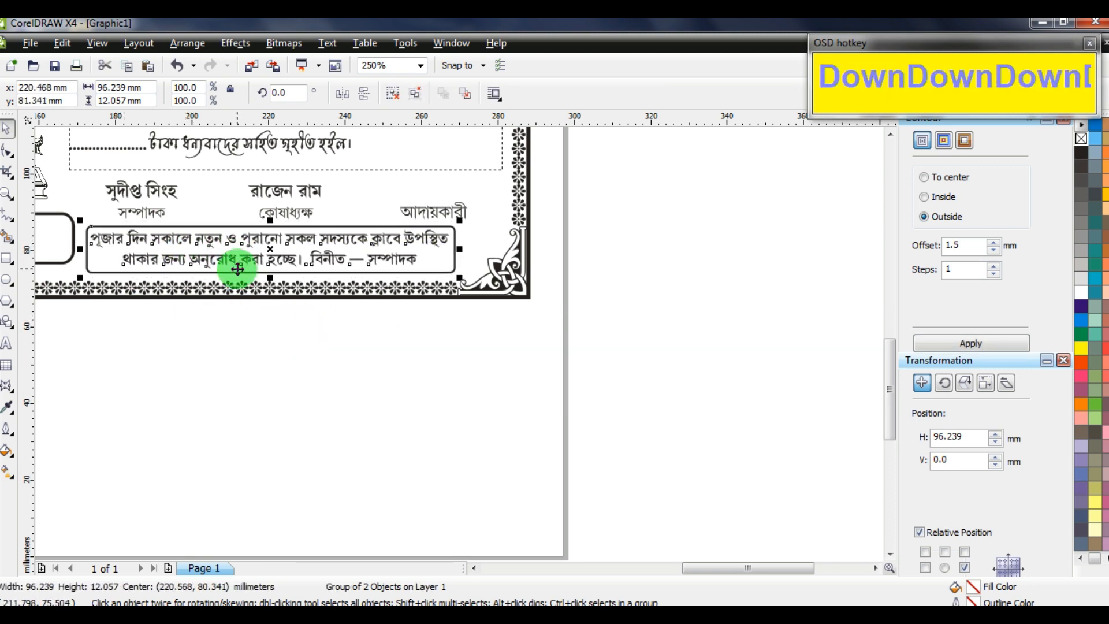
key(Right)
key(Right)
key(Right)
key(Right)
key(Right)
key(Right)
key(Right)
key(Right)
key(Right)
key(Right)
key(Right)
key(Right)
key(Right)
key(Right)
key(Right)
key(Right)
key(Right)
key(Right)
click(294, 358)
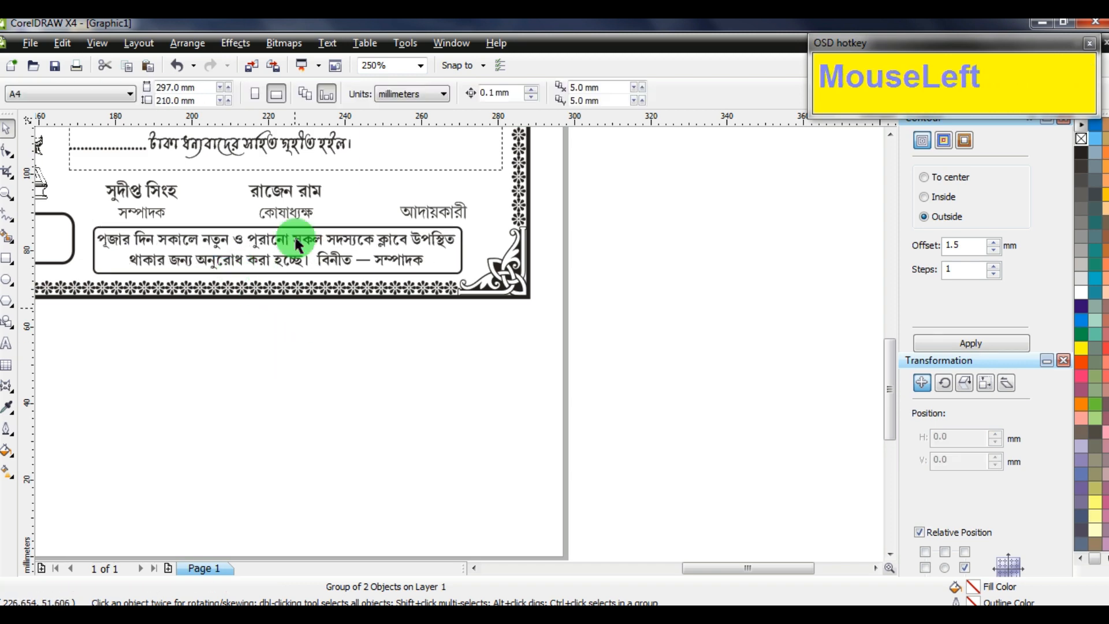
Nudge the signatory names and titles up slightly
drag(532, 154, 95, 238)
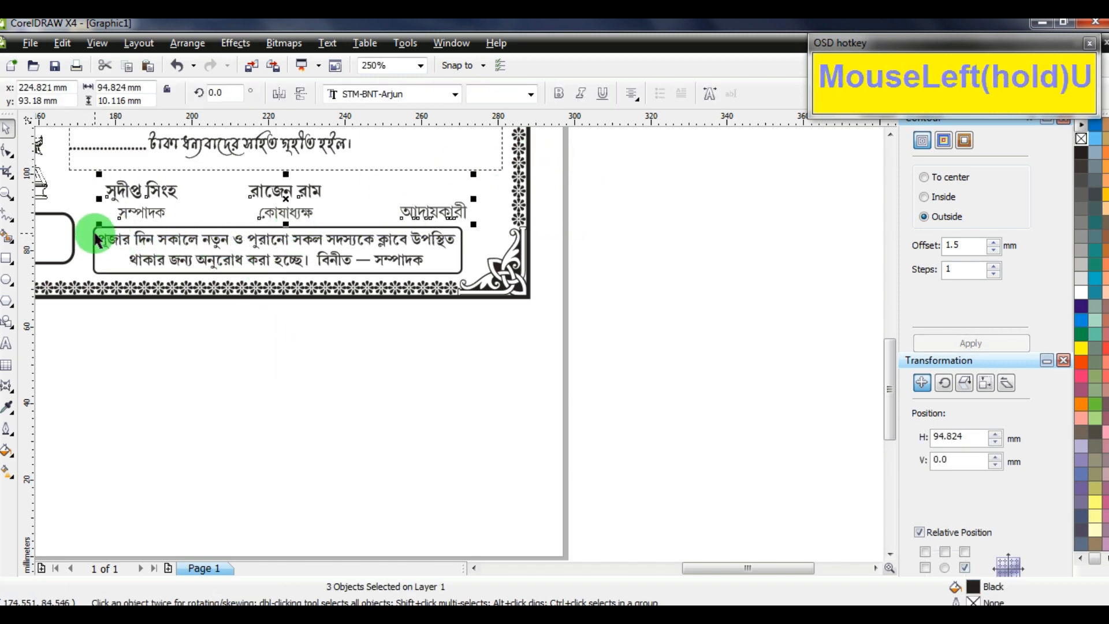
key(Up)
key(Up)
key(Up)
click(539, 230)
scroll(458, 341, down, 3)
scroll(458, 341, up, 1)
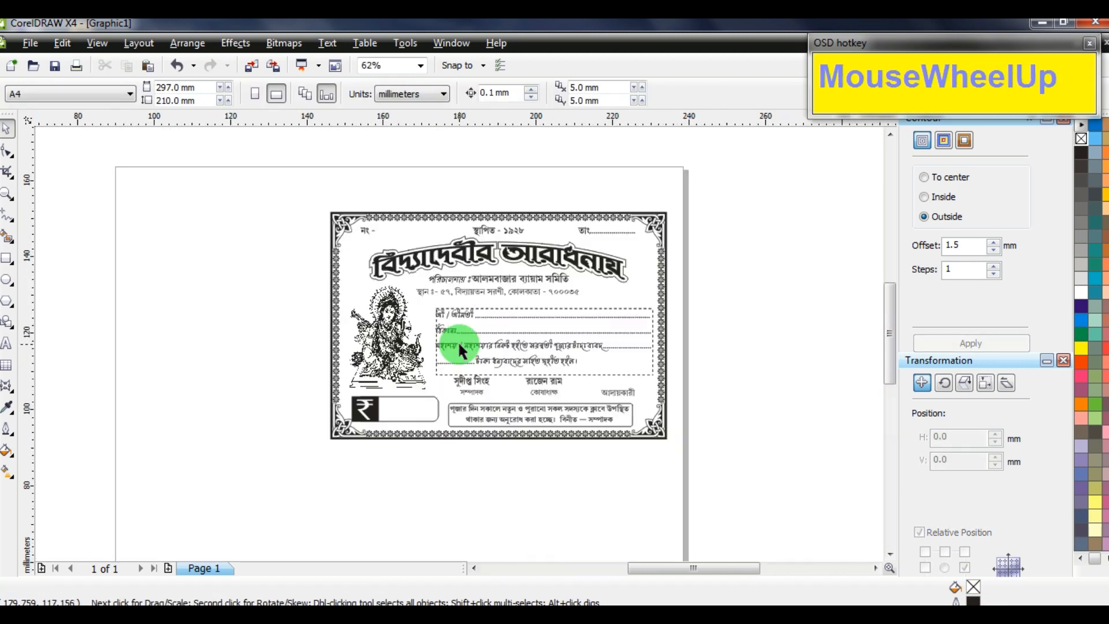
scroll(459, 346, up, 2)
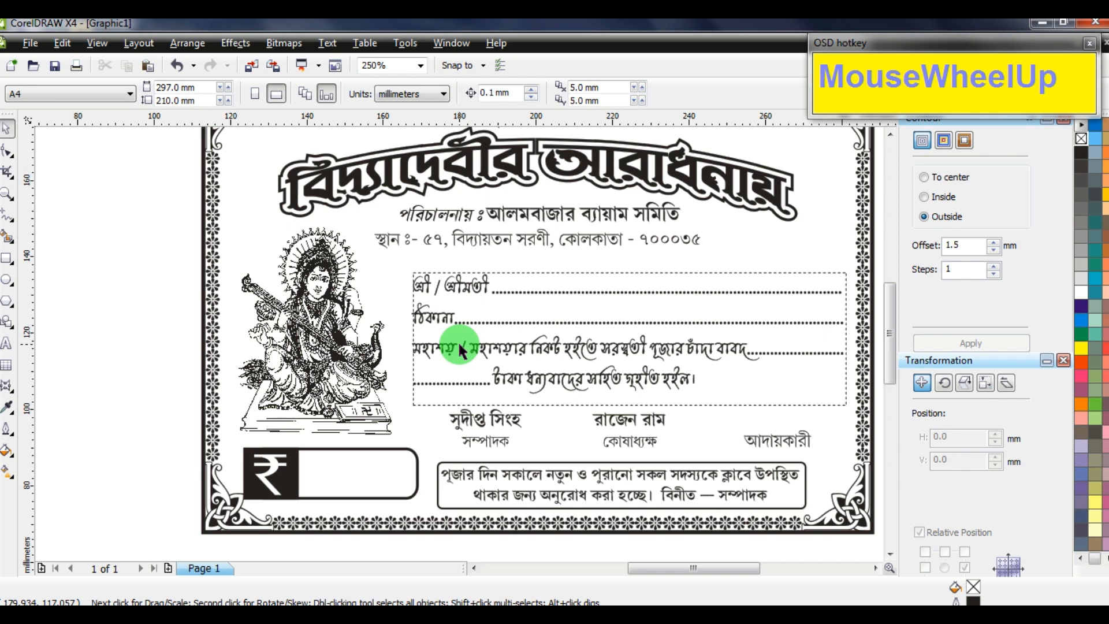
scroll(559, 303, down, 1)
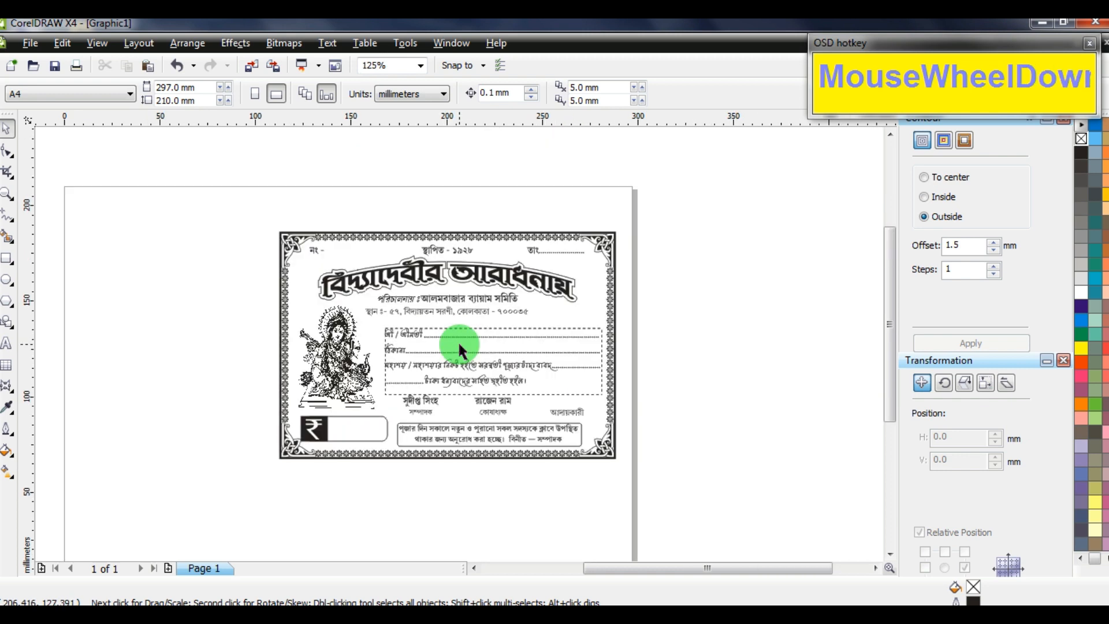
Draw a freehand vertical line down the certificate's left edge with a 3 pt outline
click(7, 215)
click(271, 231)
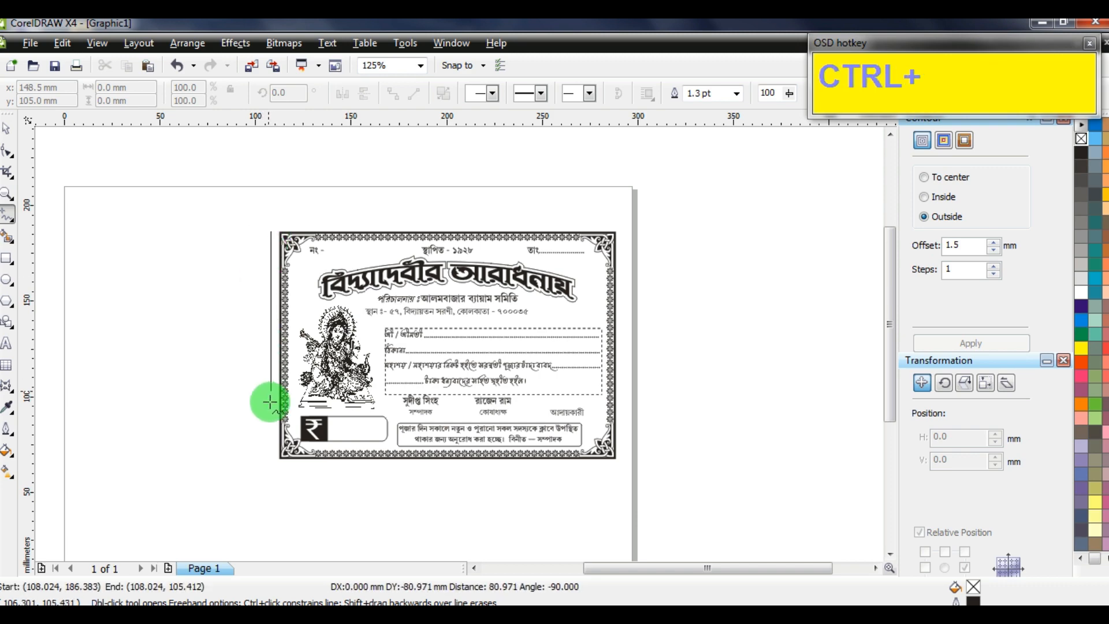
ctrl+click(294, 455)
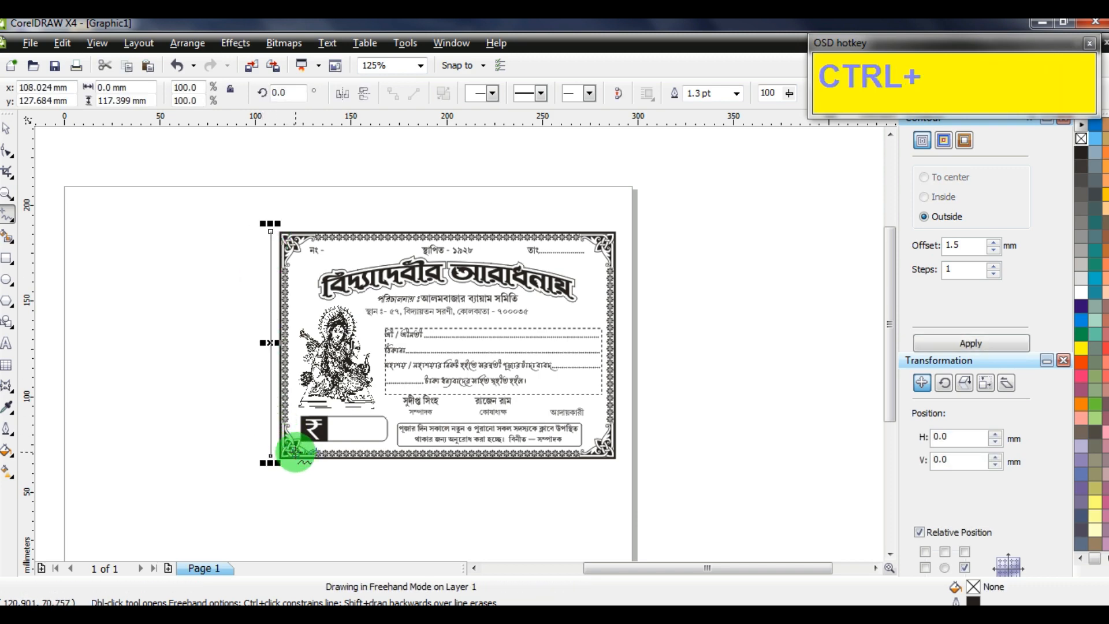
key(F12)
text(3)
key(Tab)
key(Return)
Give the line a dashed outline style so it reads as a tear-off line
key(F12)
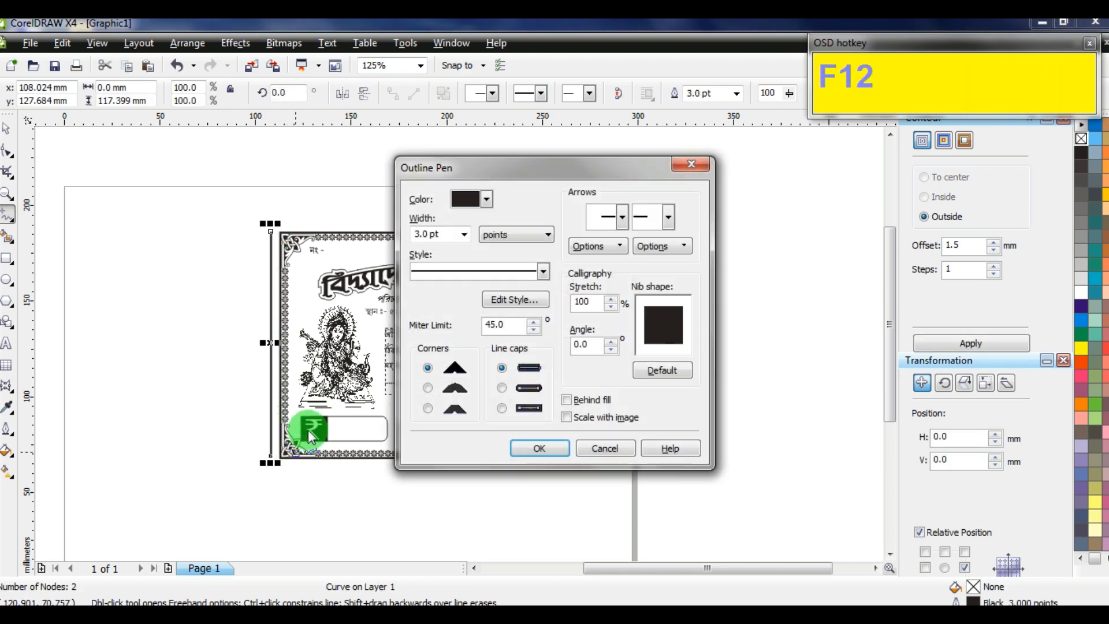
click(486, 269)
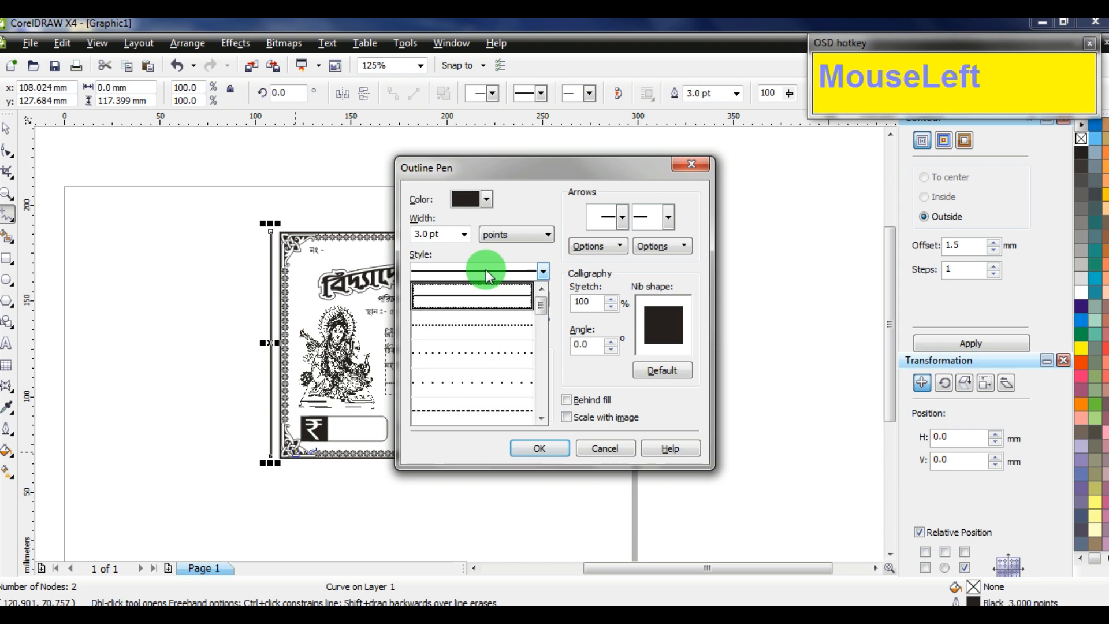
click(462, 411)
click(539, 449)
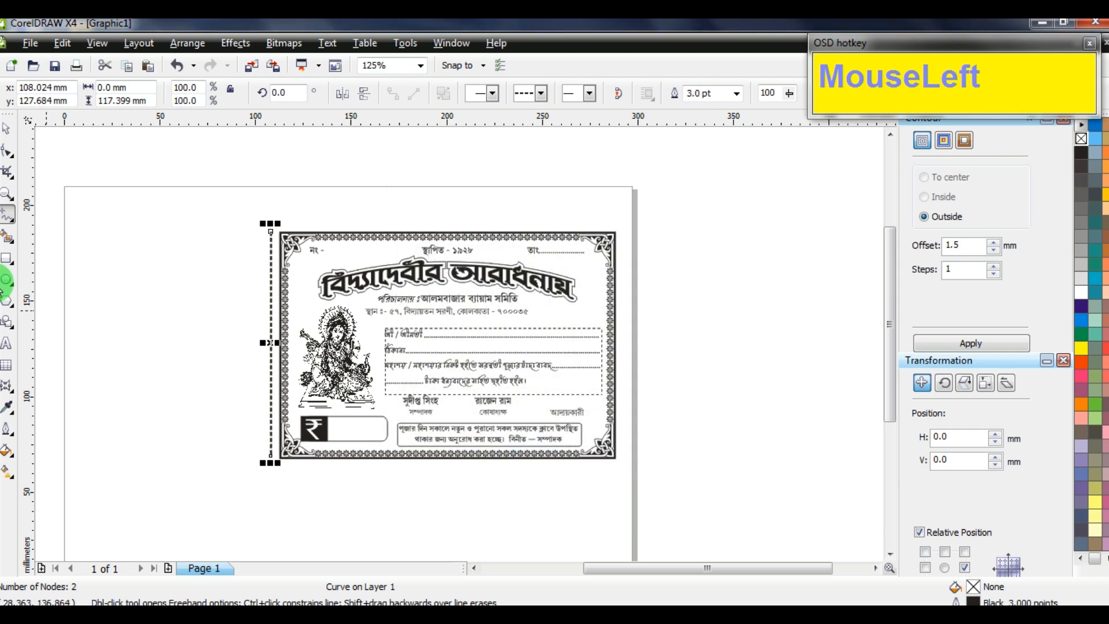
click(8, 140)
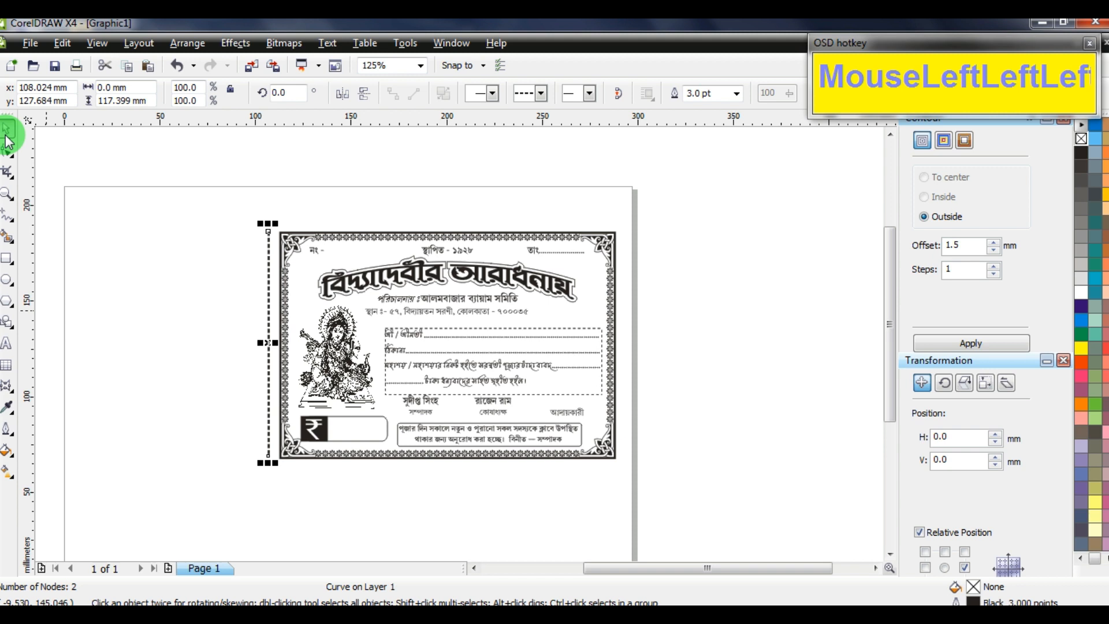
click(10, 261)
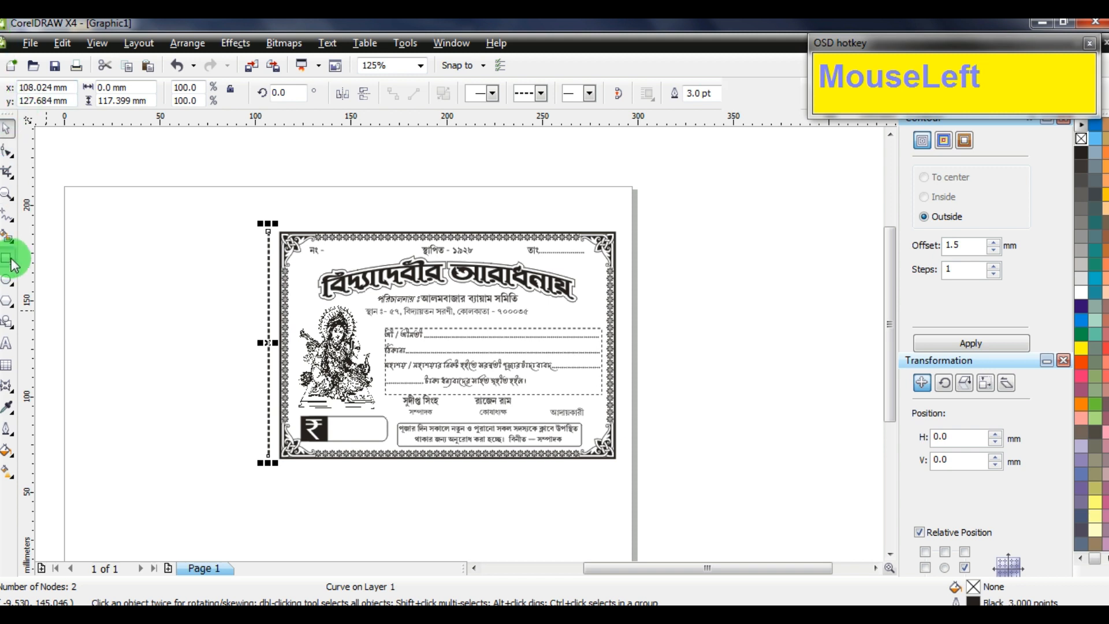
Draw a rectangle left of the certificate and set its width to 65 mm
drag(109, 234, 228, 386)
click(148, 88)
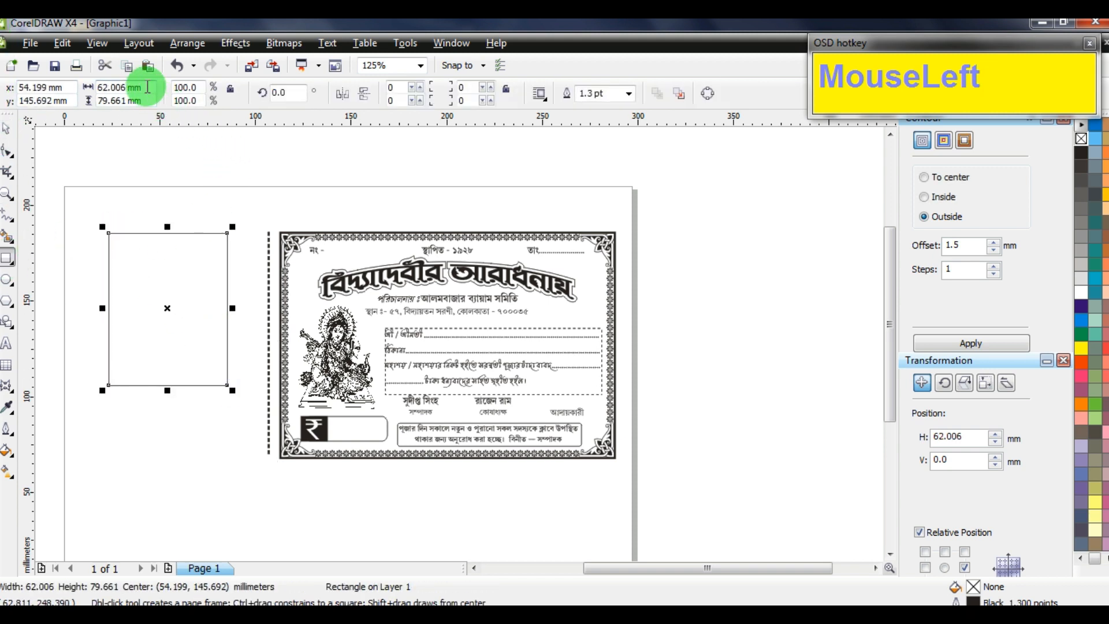
text(65)
key(Return)
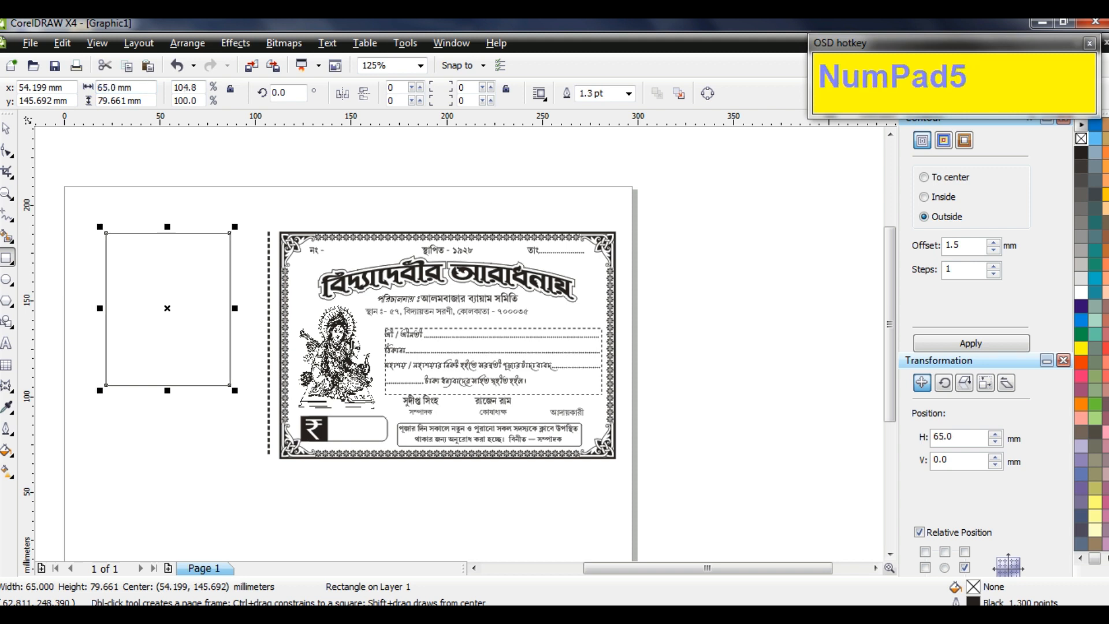
Make the rectangle 118 mm tall, place it beside the certificate, and deselect
click(10, 133)
click(333, 232)
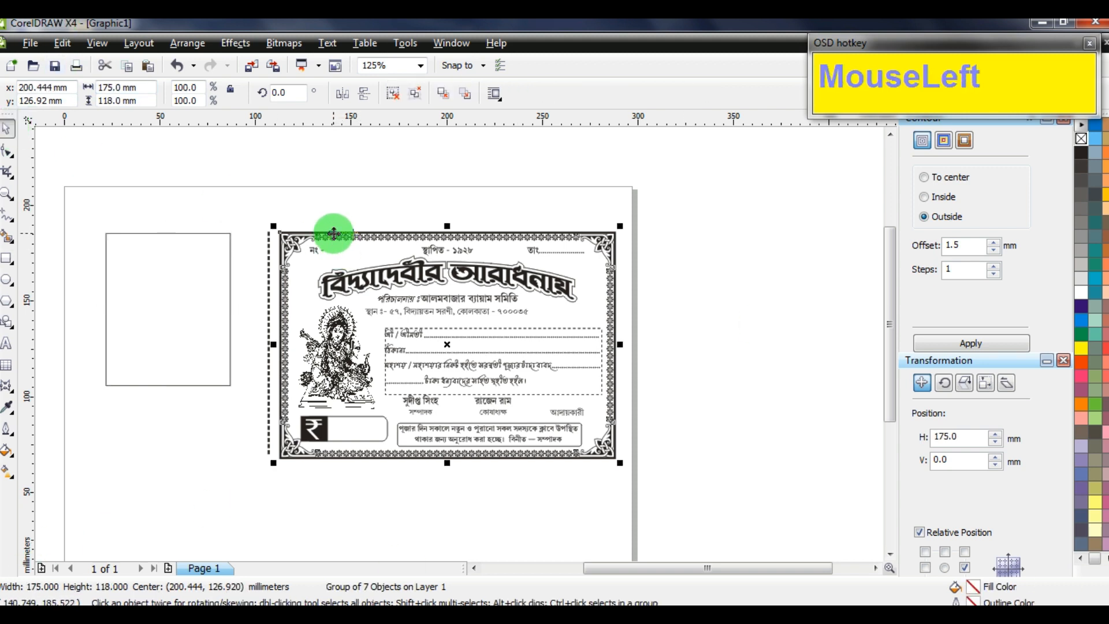
click(206, 297)
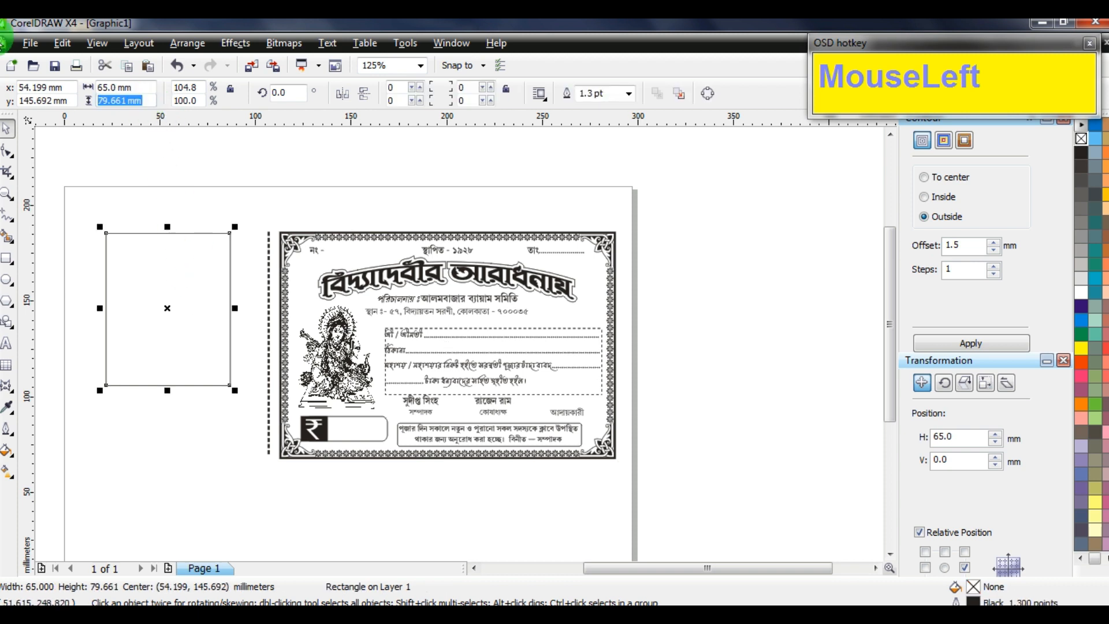
text(118)
key(Return)
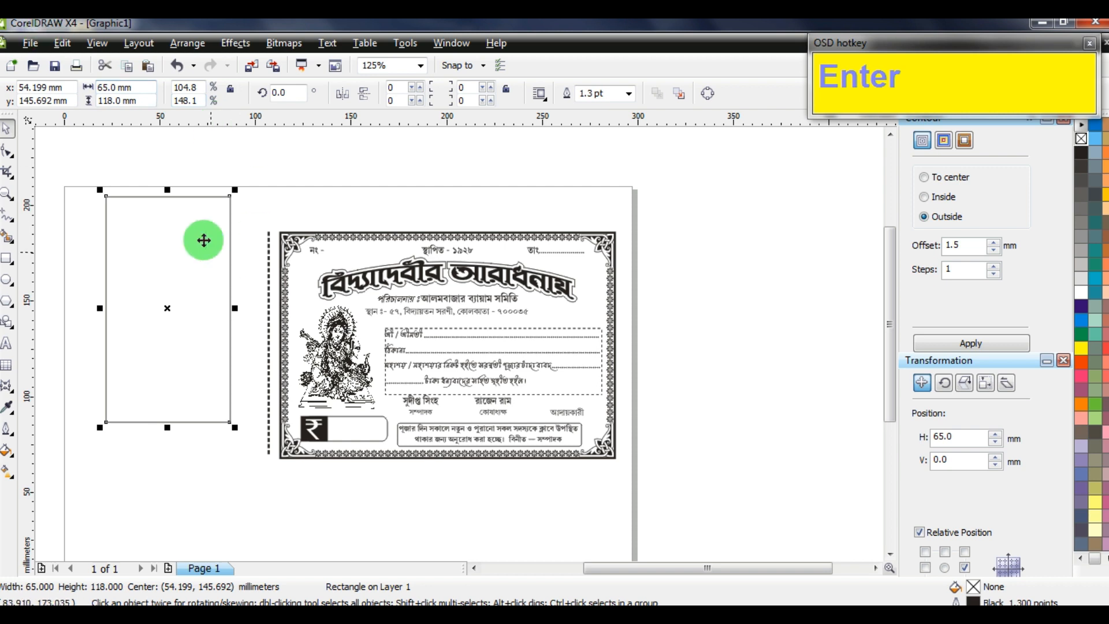
drag(179, 233, 207, 262)
shift+click(307, 234)
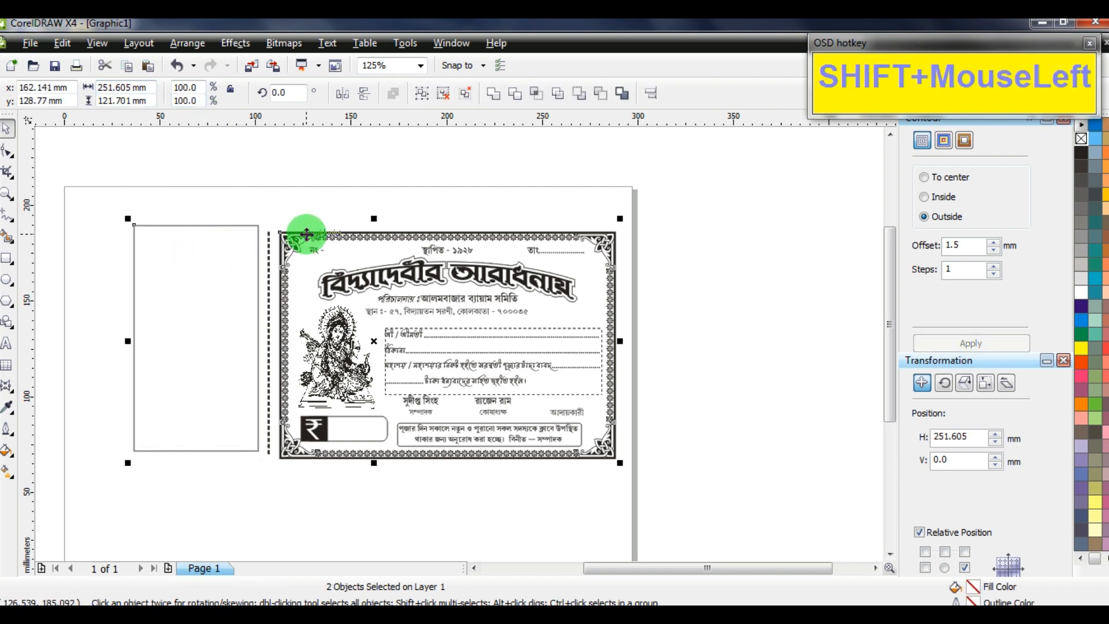
click(342, 242)
scroll(343, 241, down, 3)
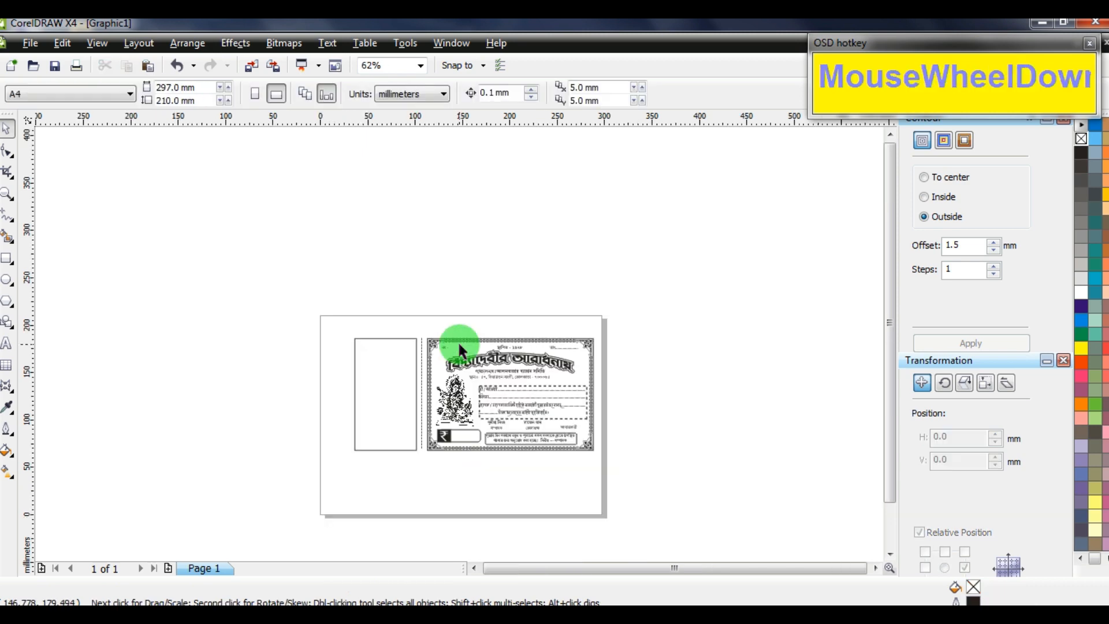
Drop a duplicate of the stub rectangle lower down on the canvas
scroll(440, 372, up, 3)
click(471, 305)
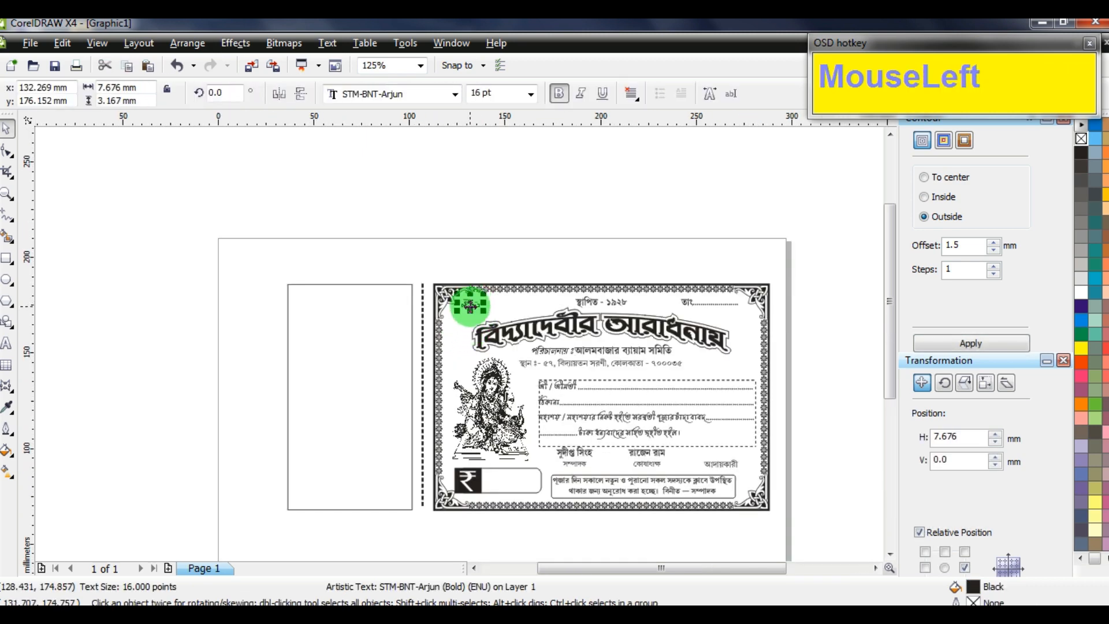
scroll(454, 347, down, 3)
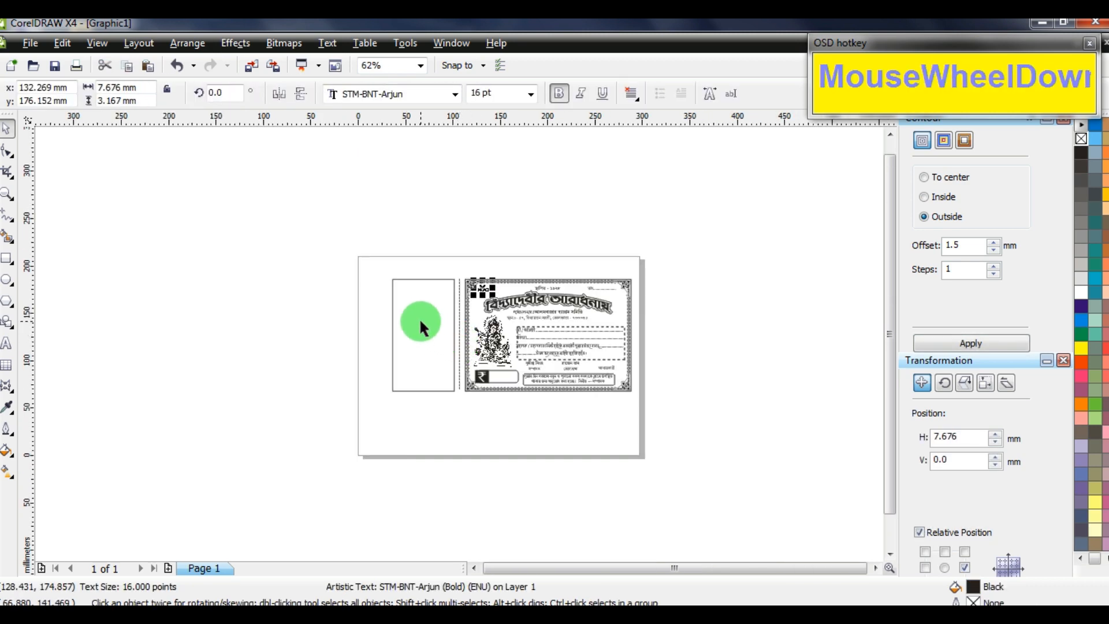
drag(421, 321, 407, 361)
right_click(407, 360)
Rotate the copy 90° and move it off to the right of the page
drag(290, 93, 186, 70)
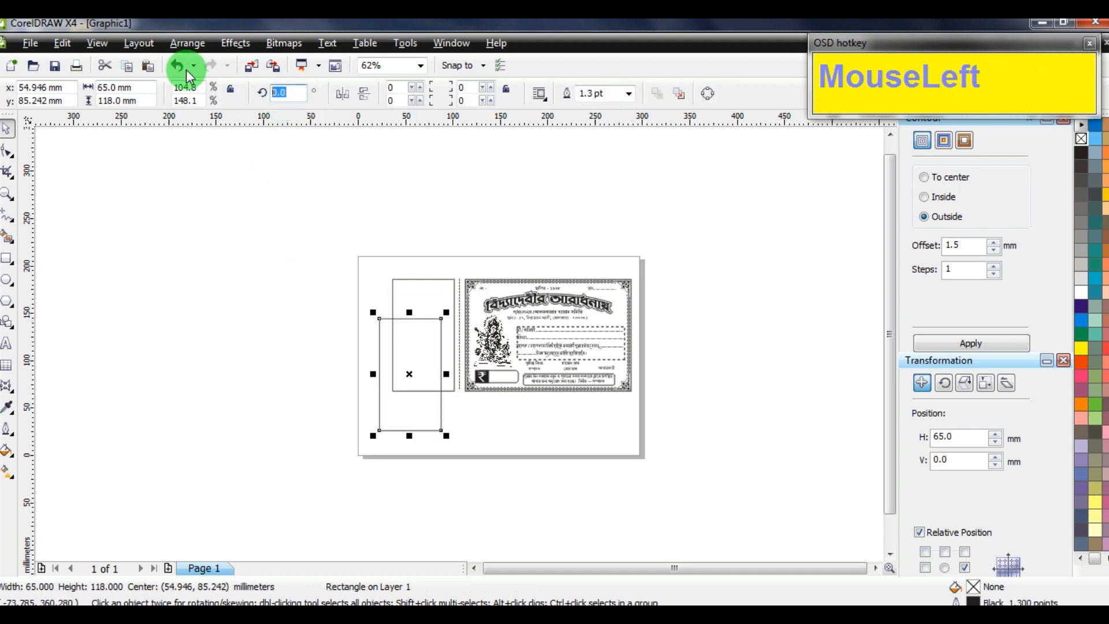
text(90)
key(Return)
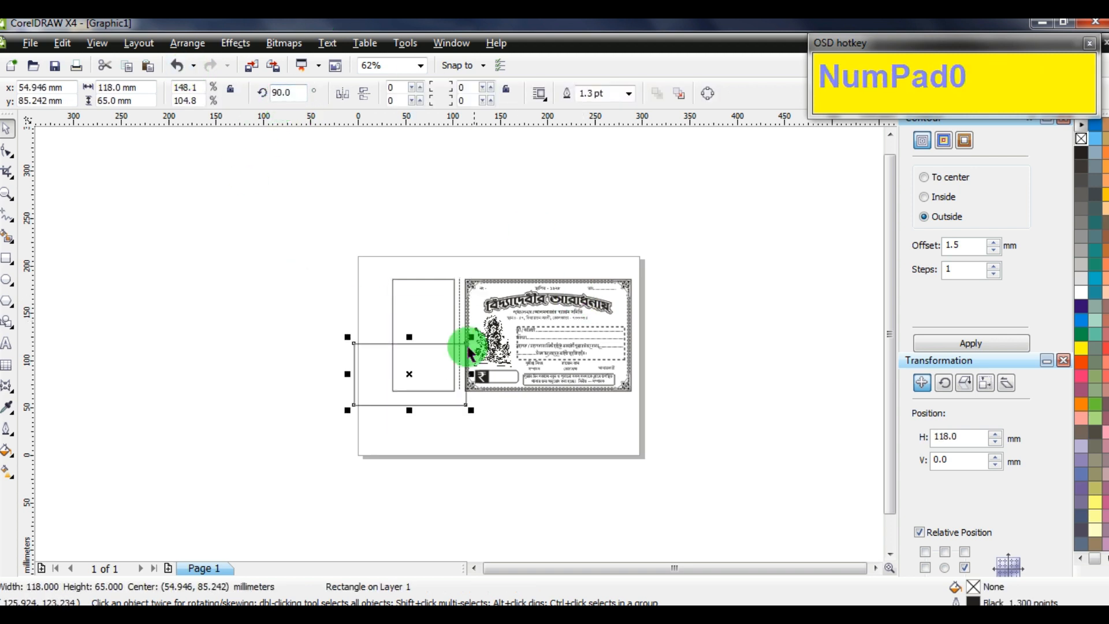
drag(394, 374, 681, 327)
scroll(461, 345, up, 3)
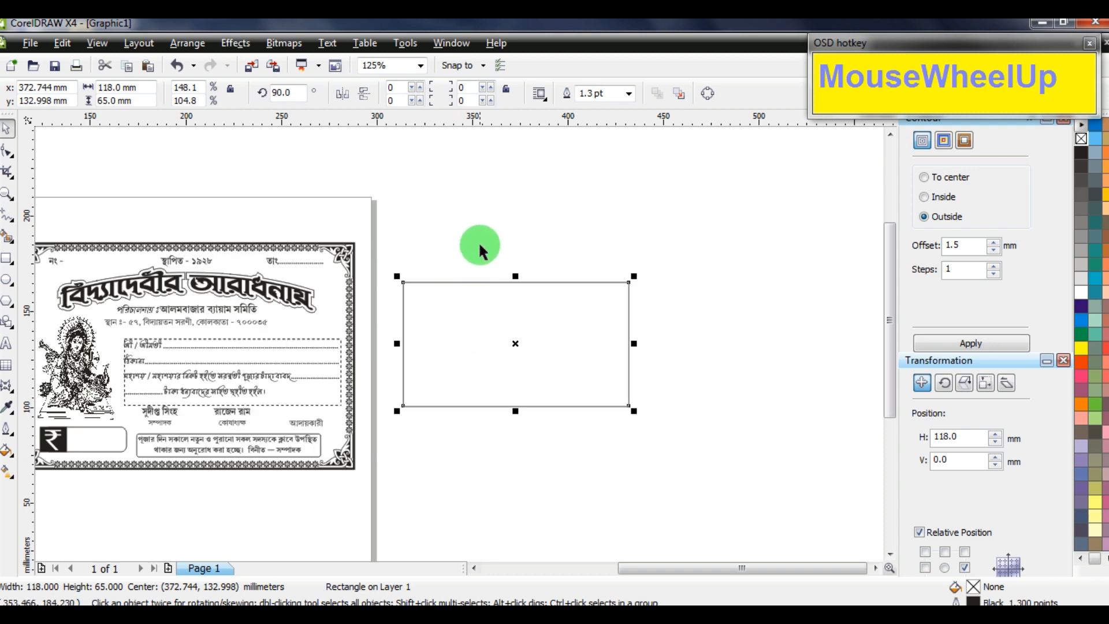
click(479, 243)
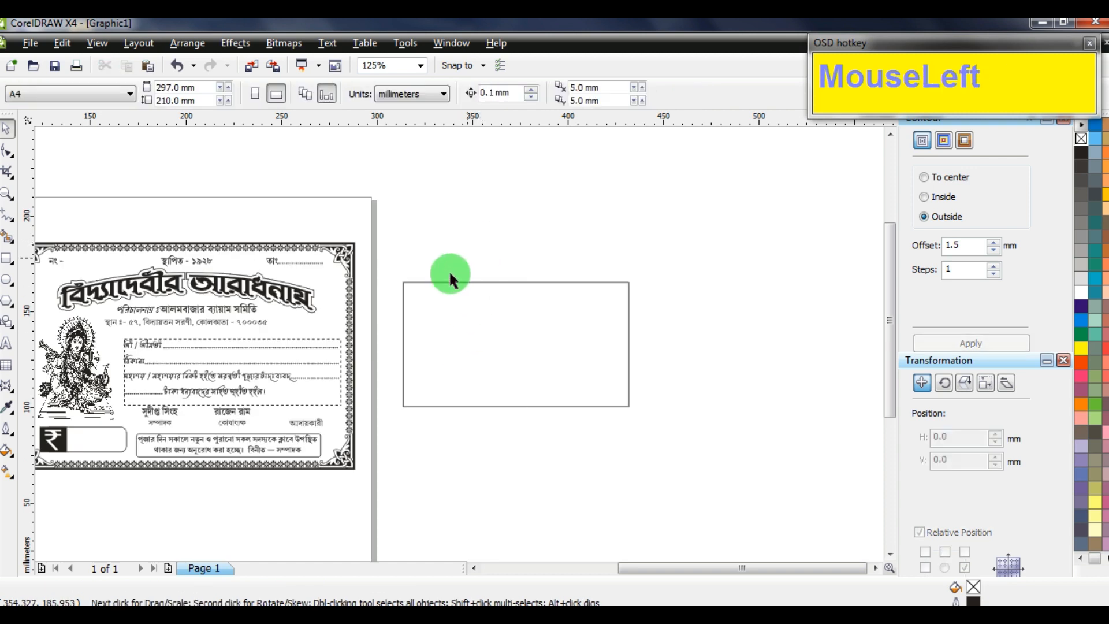
Place a copy of the title heading in the rectangle, ungroup it, and delete its contour
drag(223, 284, 499, 346)
right_click(499, 345)
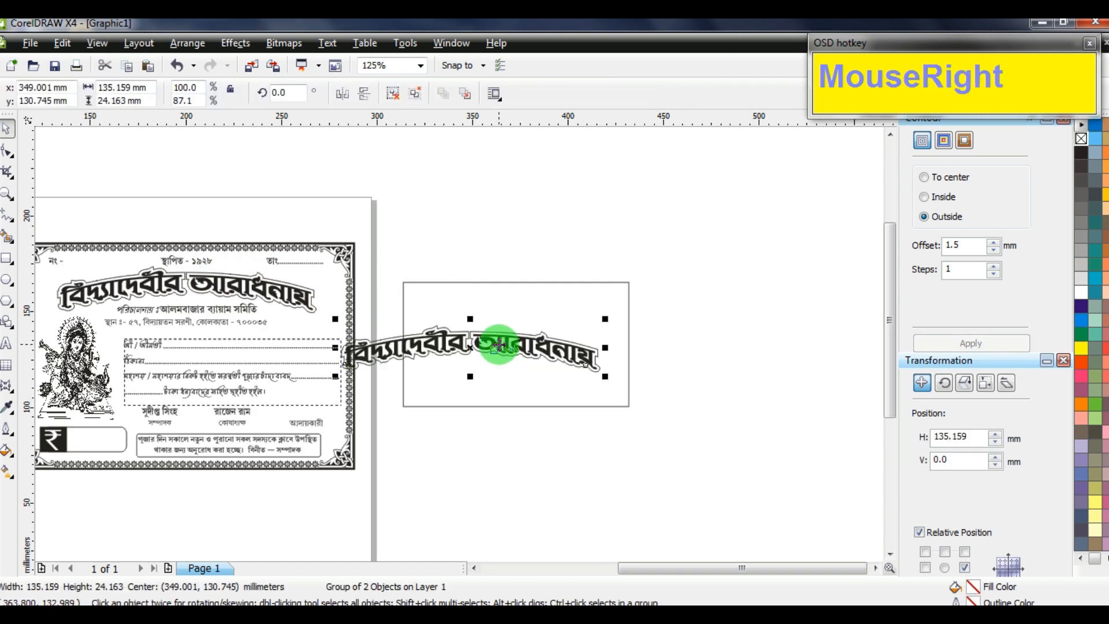
key(ctrl+u)
click(517, 232)
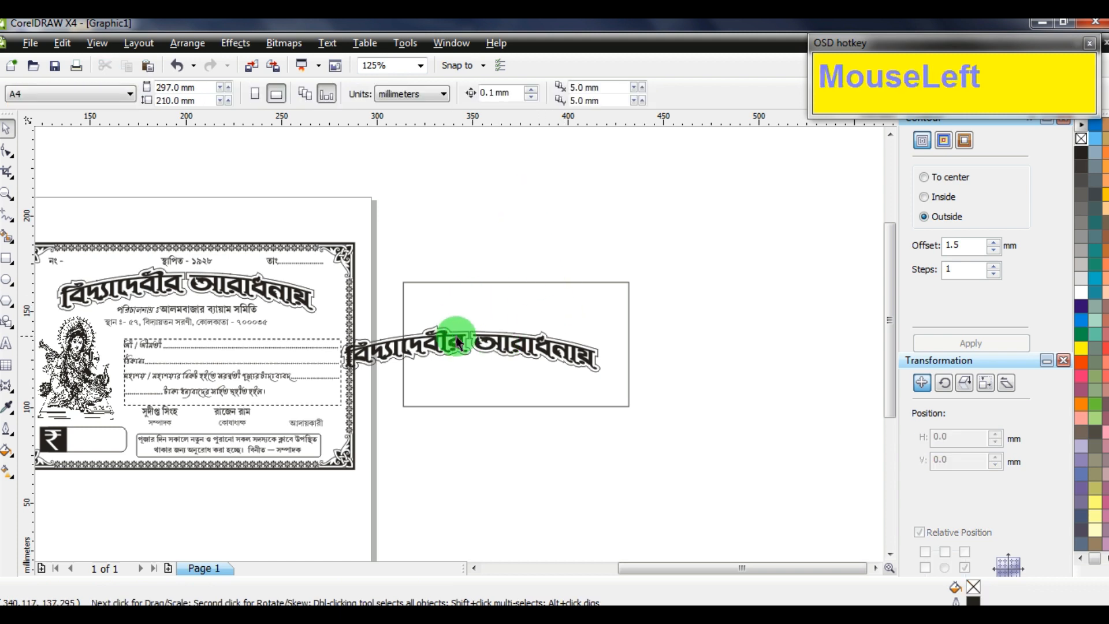
drag(460, 338, 494, 281)
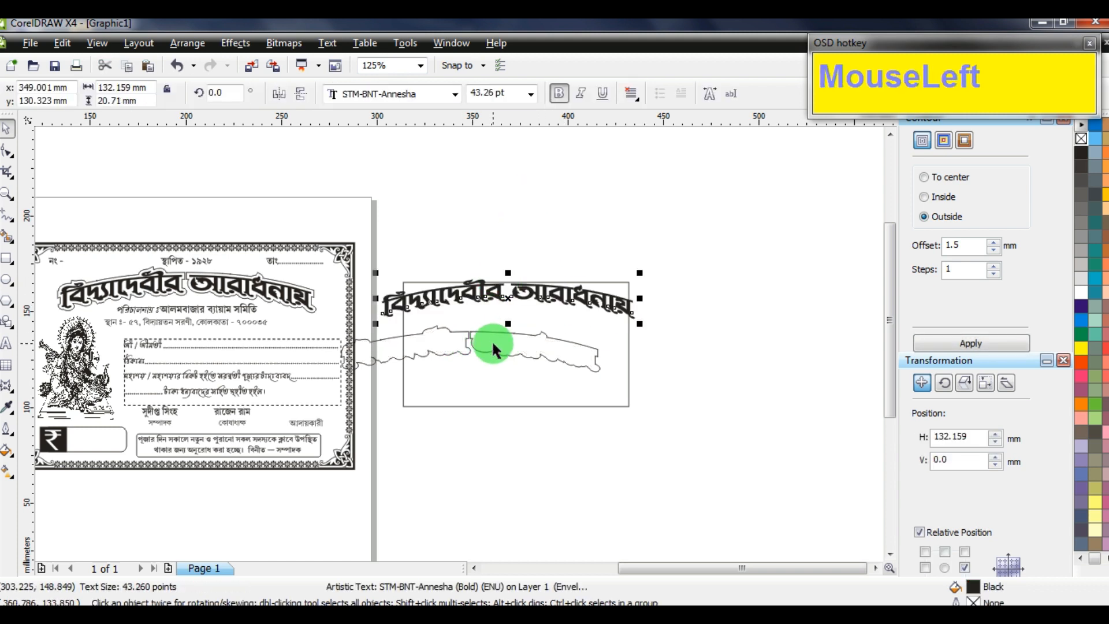
click(598, 369)
key(Delete)
Straighten the heading by clearing its envelope and set it to 25 pt
click(612, 302)
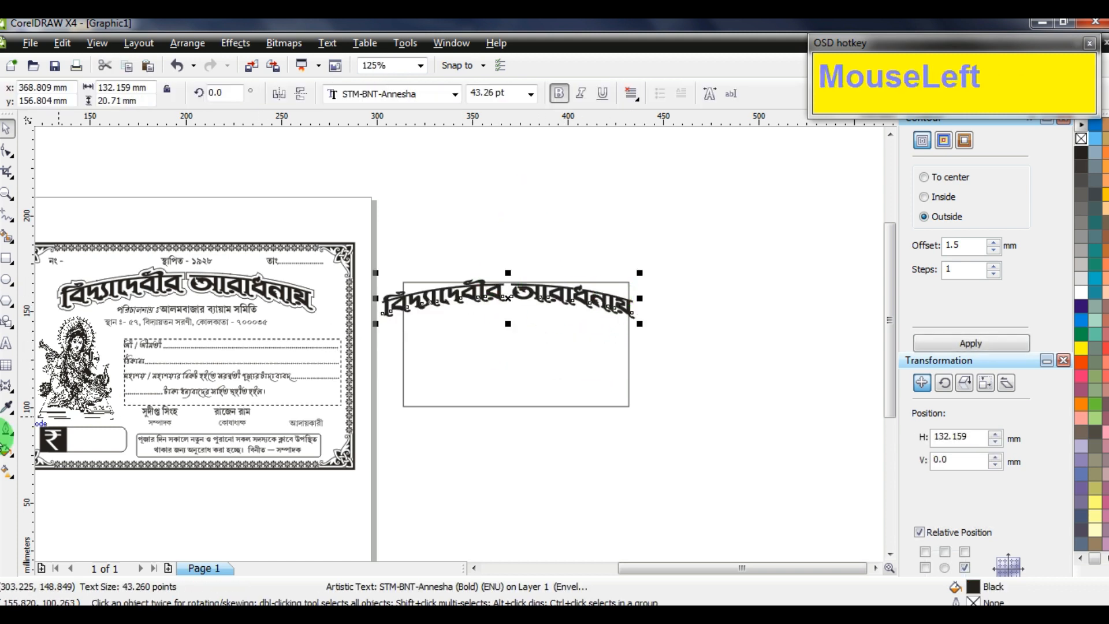
click(9, 392)
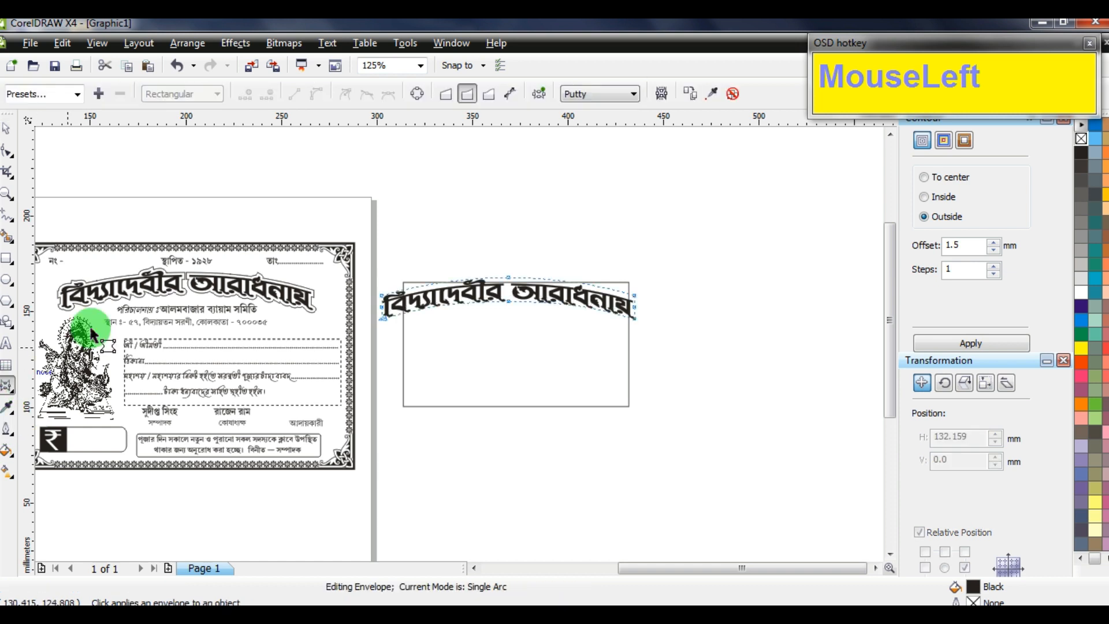
click(733, 94)
click(502, 97)
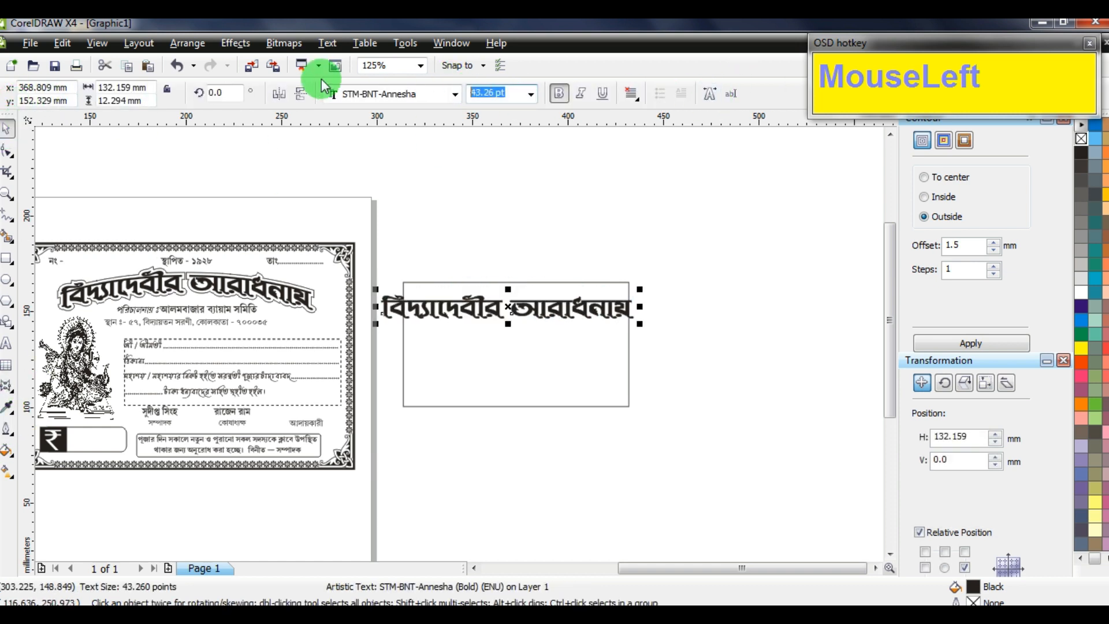
text(25)
key(Return)
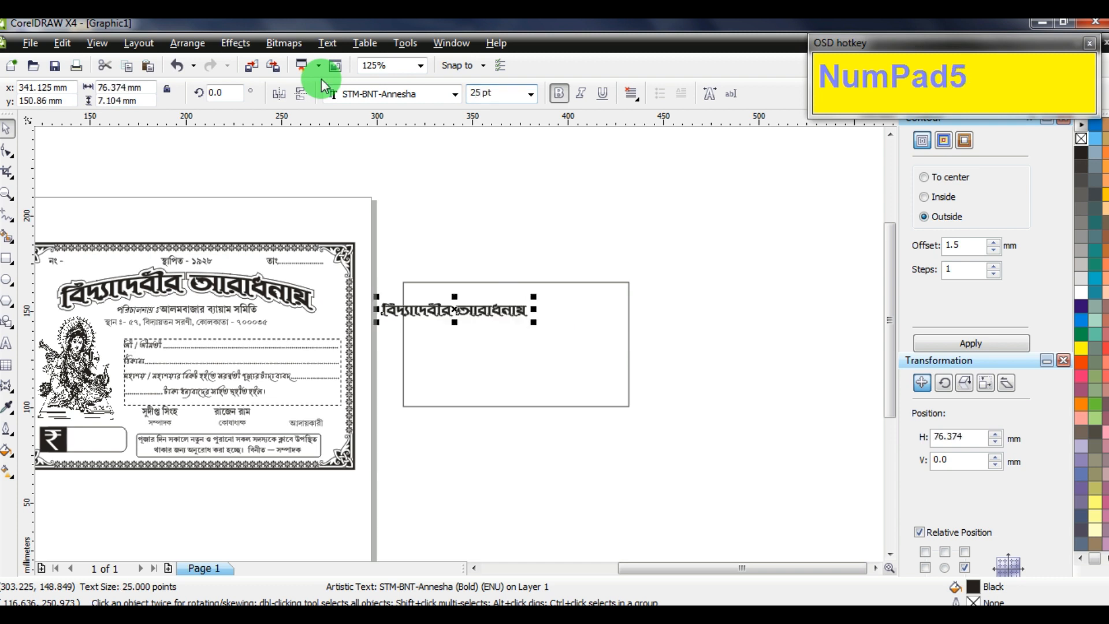
Position the heading at the rectangle's top and narrow it about its centre
click(484, 310)
drag(484, 311, 537, 297)
scroll(593, 346, up, 1)
shift+drag(567, 335, 568, 307)
scroll(403, 340, down, 2)
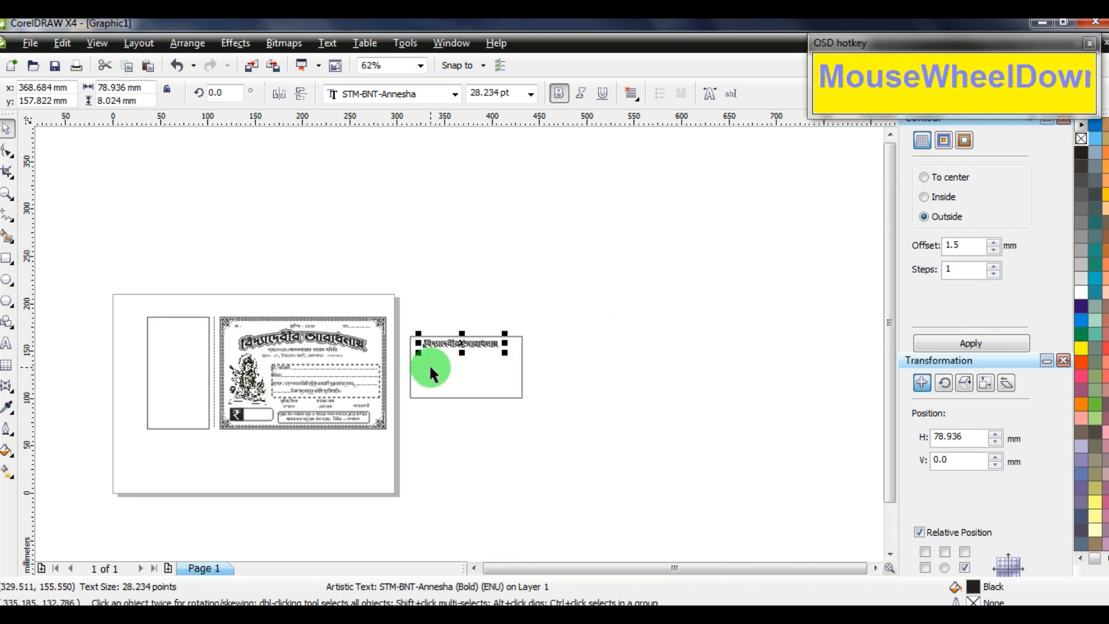
Align the heading to the top centre of the rotated rectangle
shift+click(477, 365)
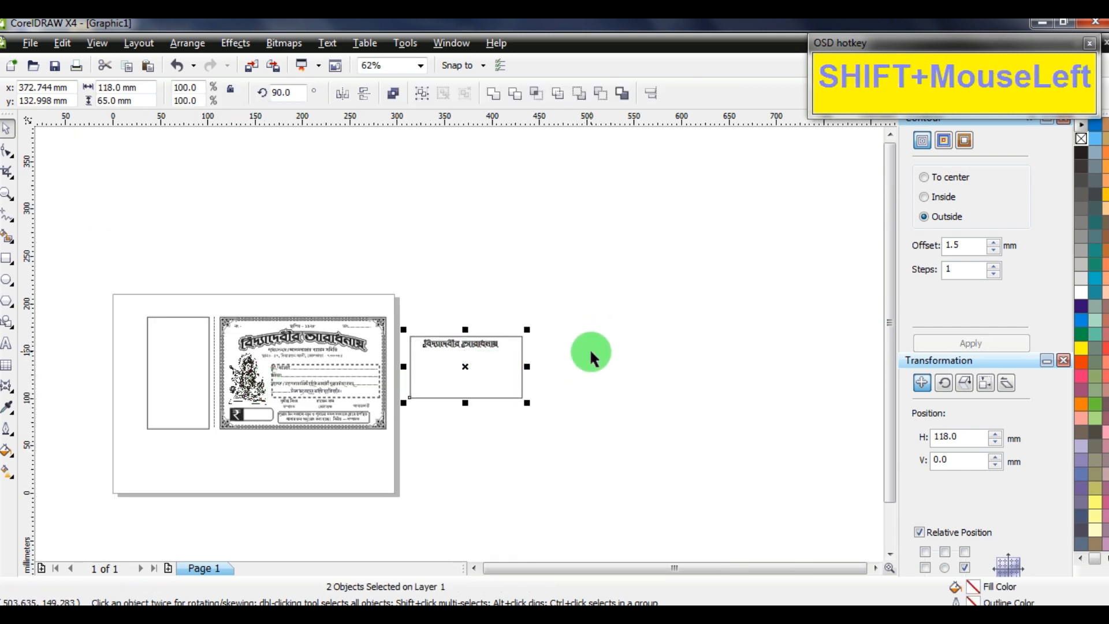
key(t)
key(c)
click(219, 384)
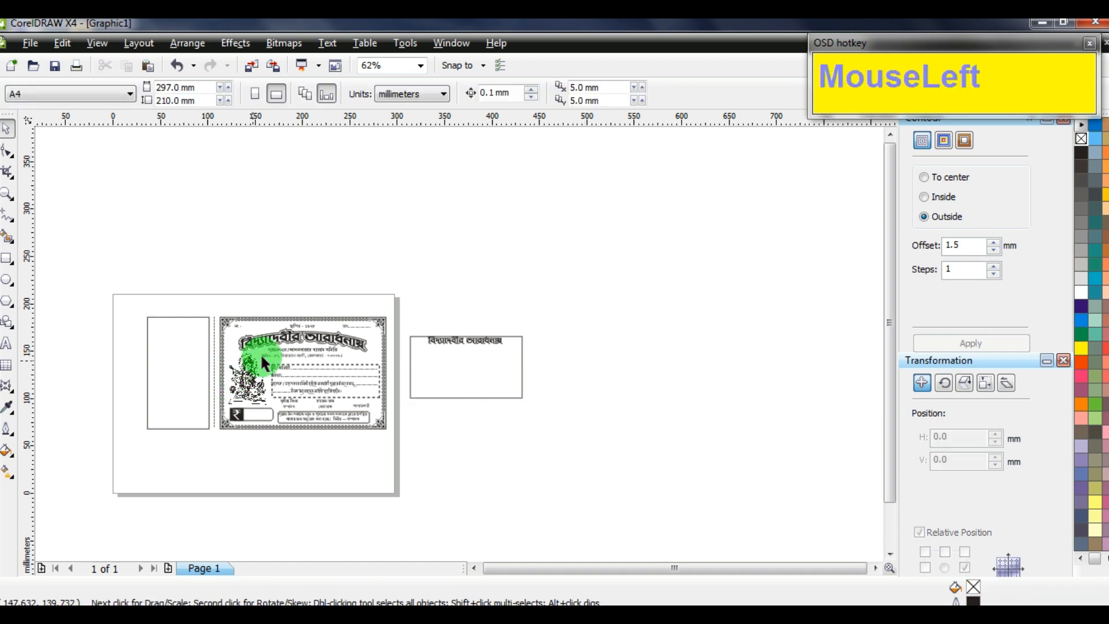
Copy the address lines under the title, scale them down, and centre them
drag(304, 359, 476, 343)
right_click(476, 343)
scroll(482, 370, up, 3)
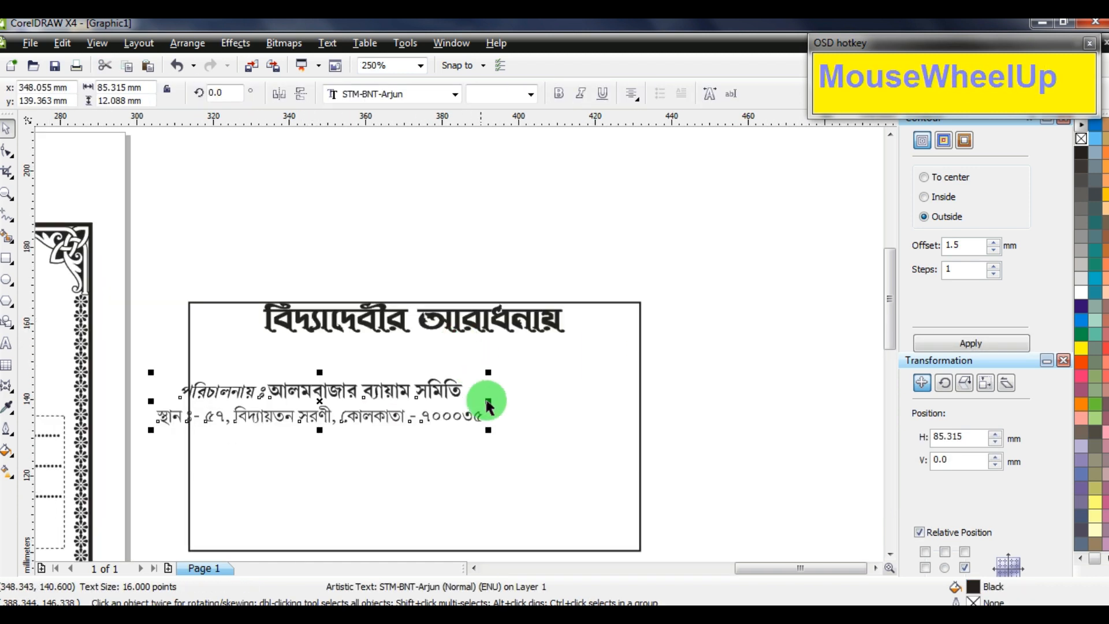
drag(488, 430, 476, 425)
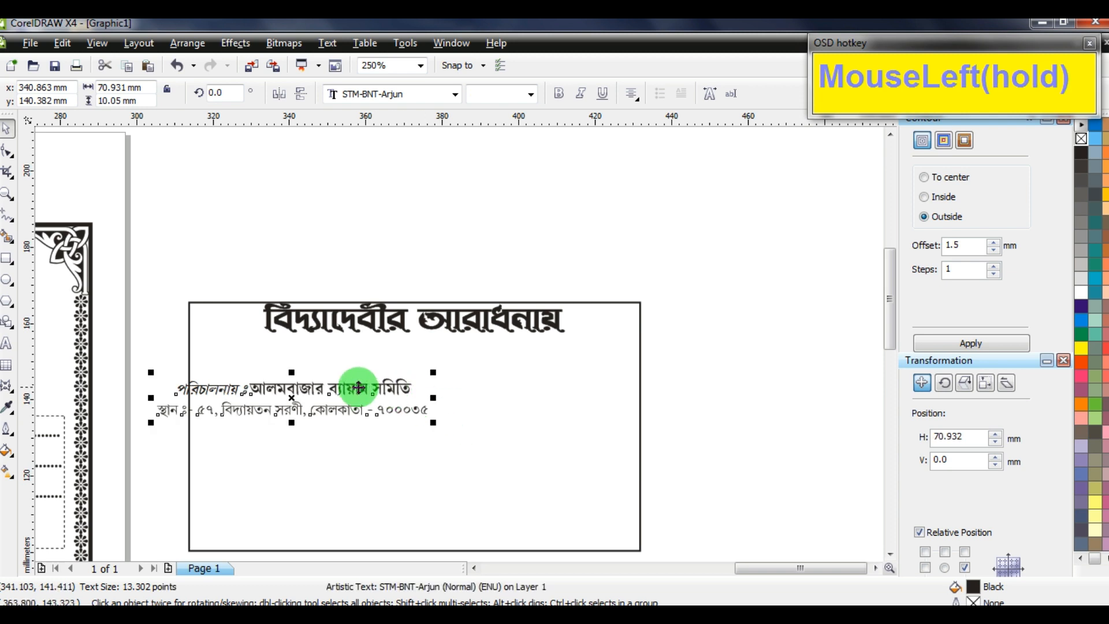
drag(359, 389, 489, 343)
scroll(491, 347, up, 2)
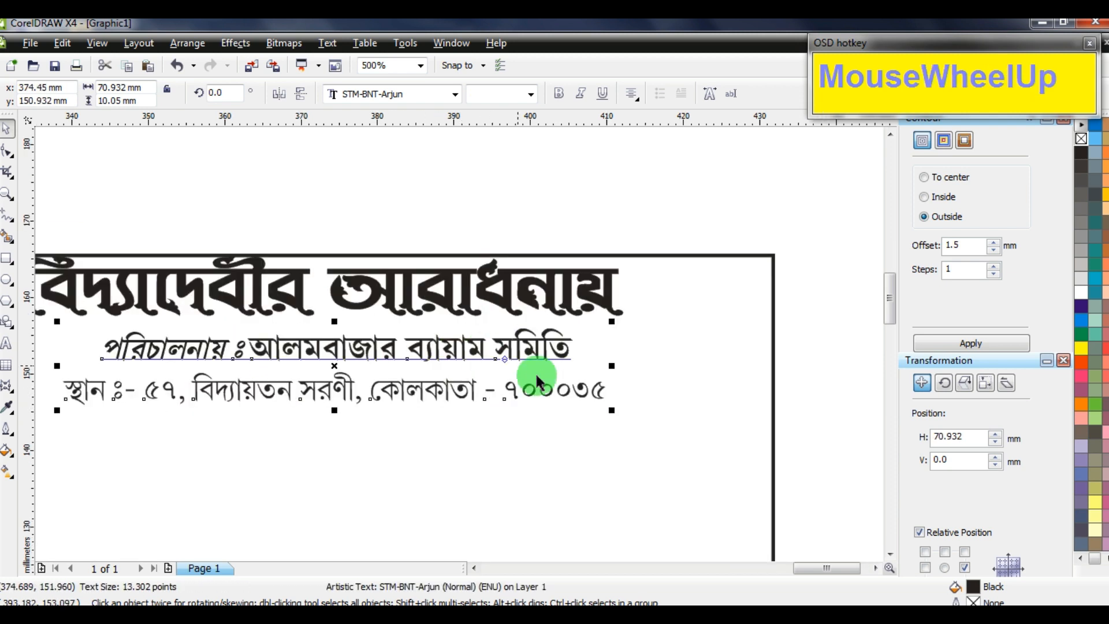
drag(613, 410, 601, 403)
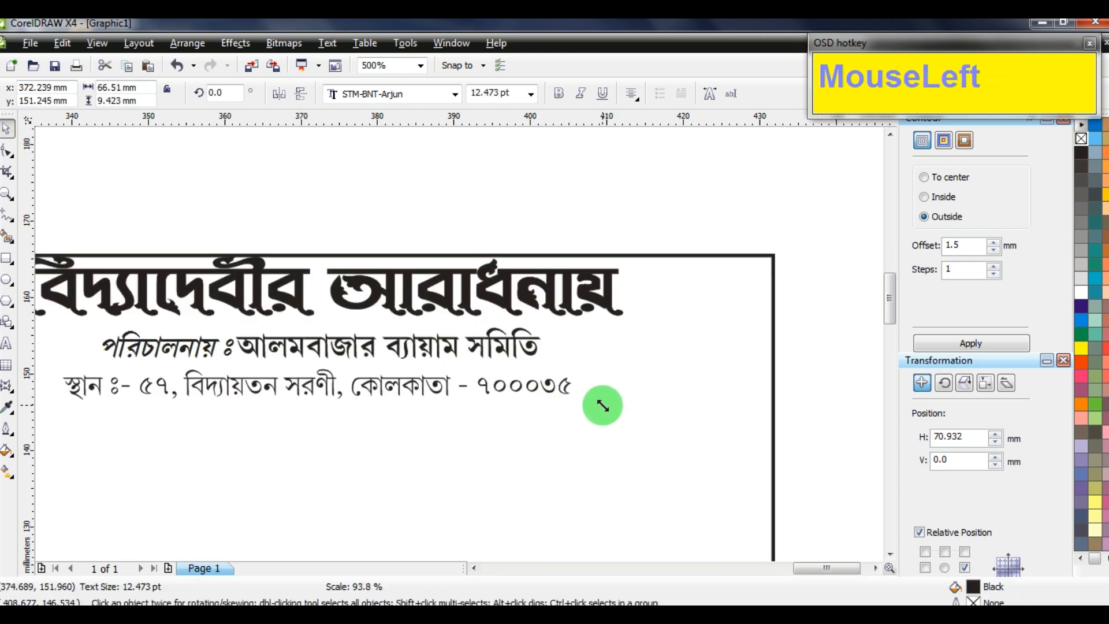
shift+click(468, 302)
key(c)
scroll(466, 298, down, 1)
drag(717, 456, 188, 350)
Copy the form lines into the box and delete their last two lines
scroll(458, 341, down, 3)
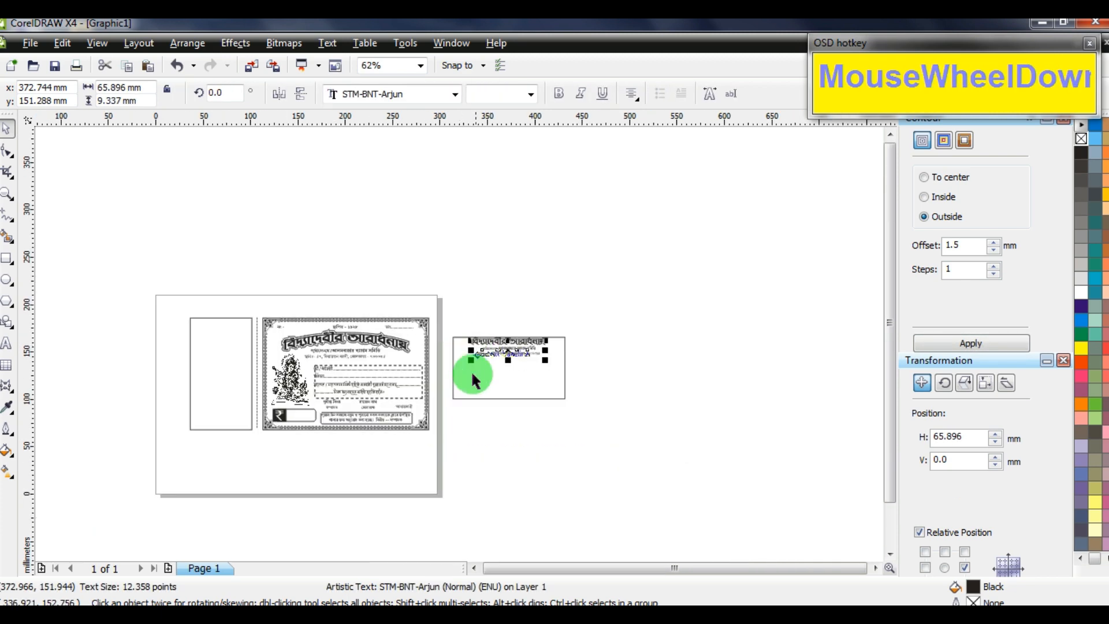
drag(366, 383, 508, 384)
scroll(507, 383, up, 3)
drag(418, 343, 408, 301)
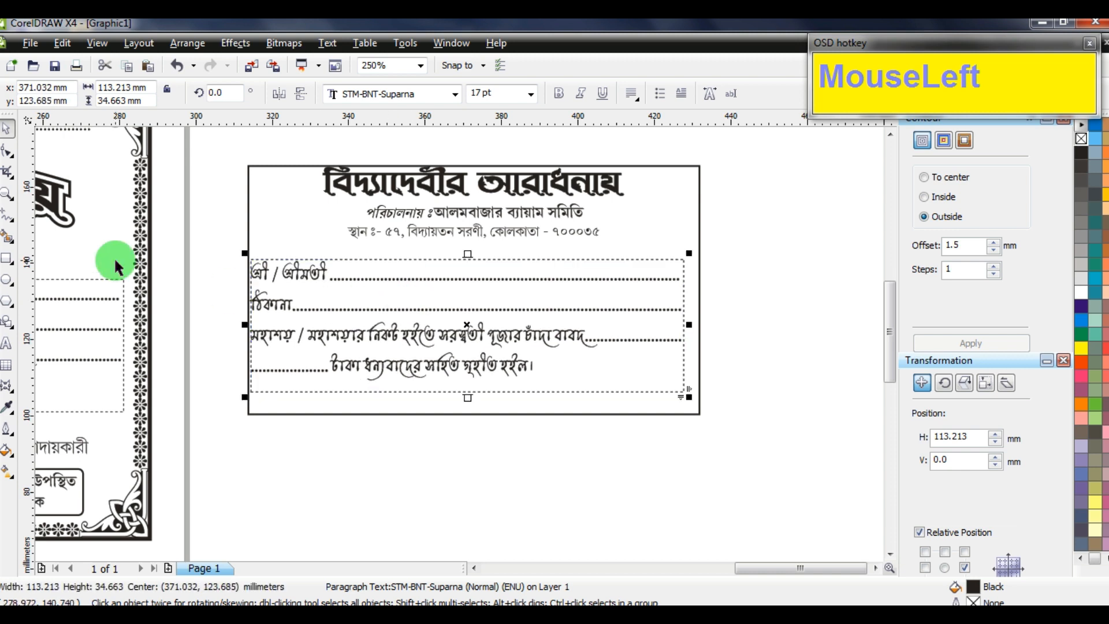
click(7, 346)
drag(259, 335, 672, 409)
key(Delete)
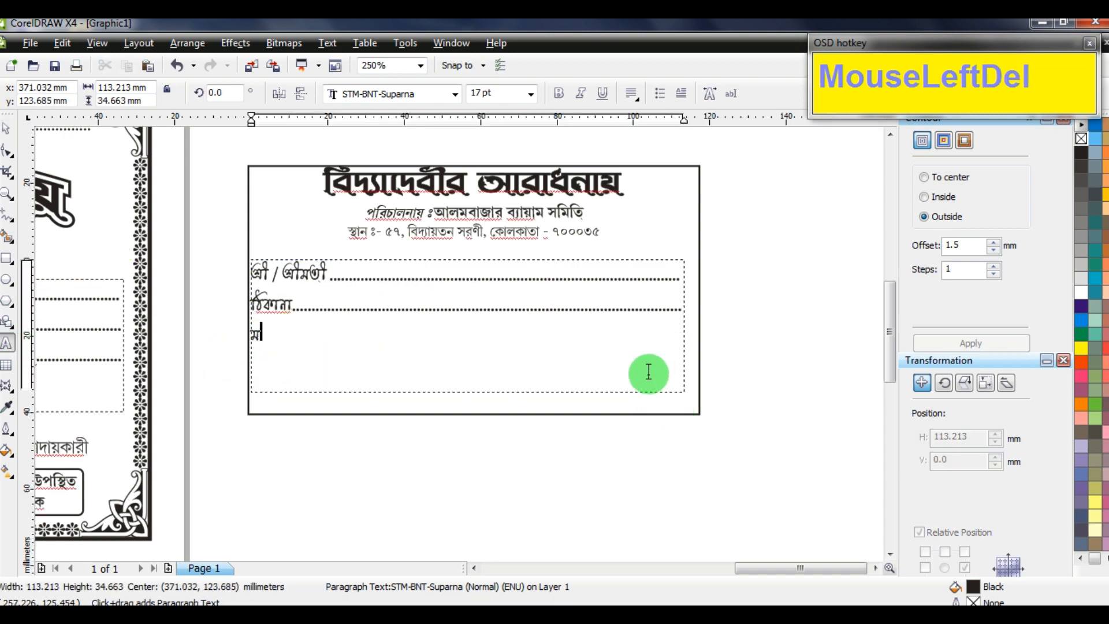
Convert the form lines to artistic text and replace the leftover ম character
click(9, 129)
click(327, 43)
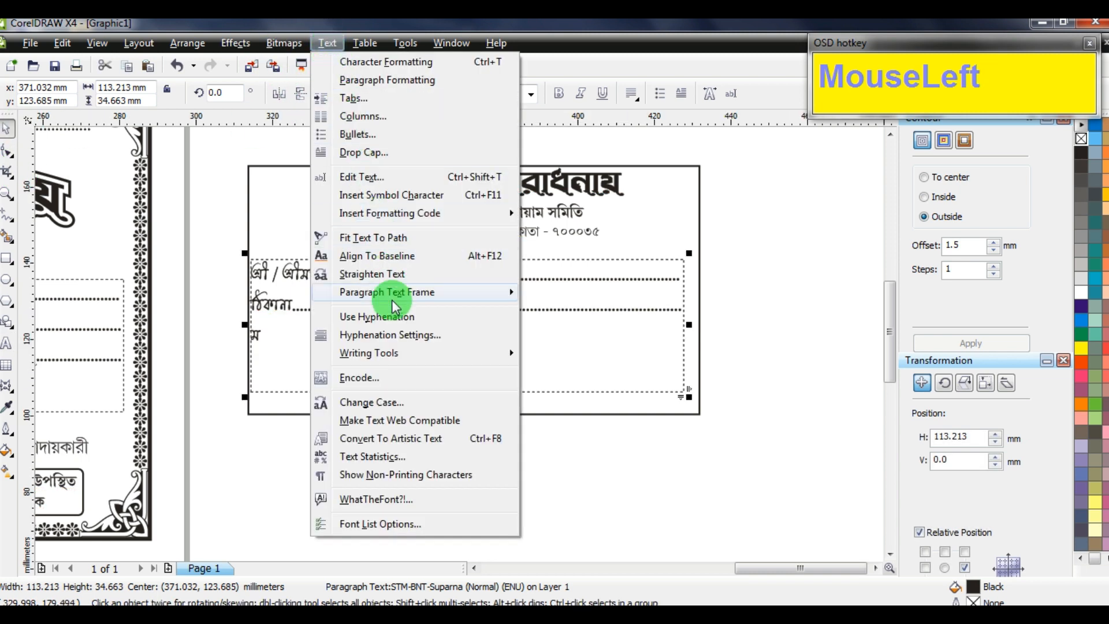
click(392, 440)
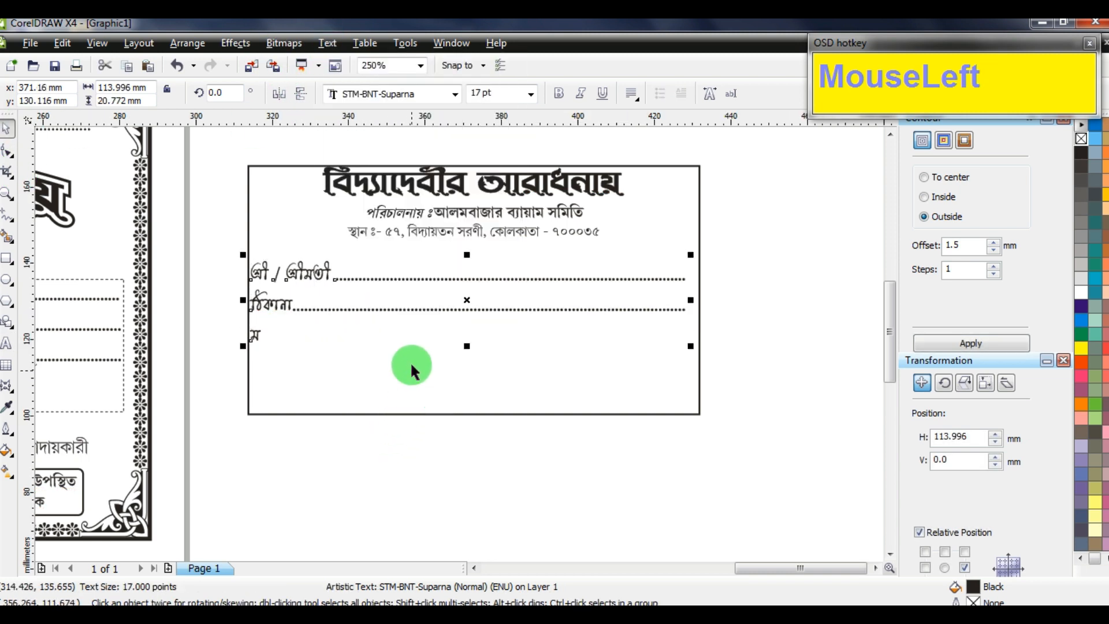
click(7, 343)
drag(247, 341, 282, 344)
key(BackSpace)
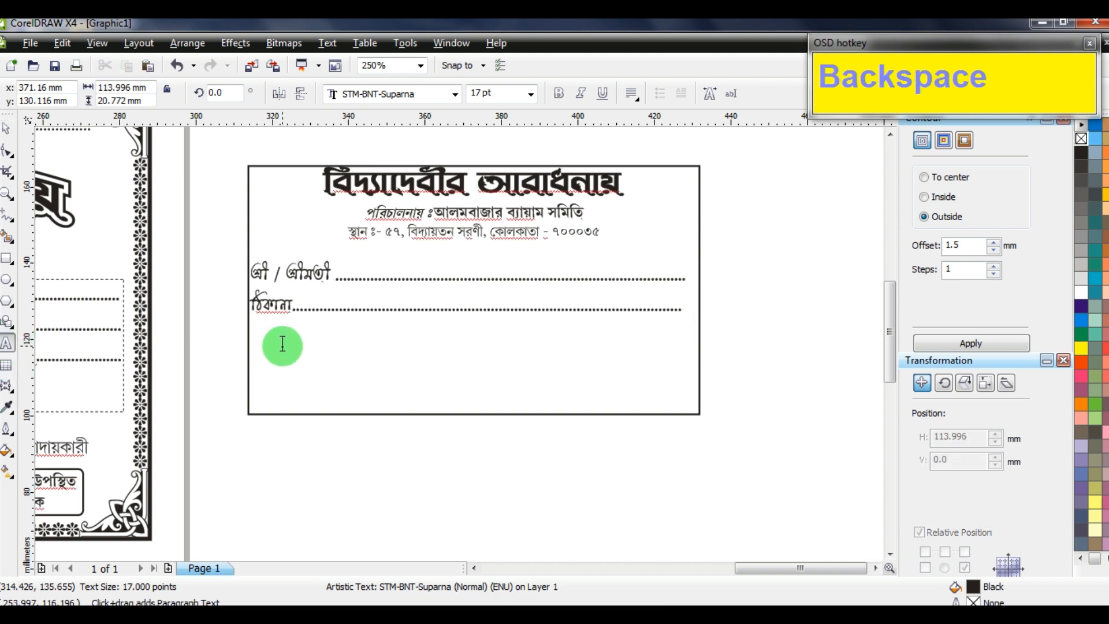
text(...)
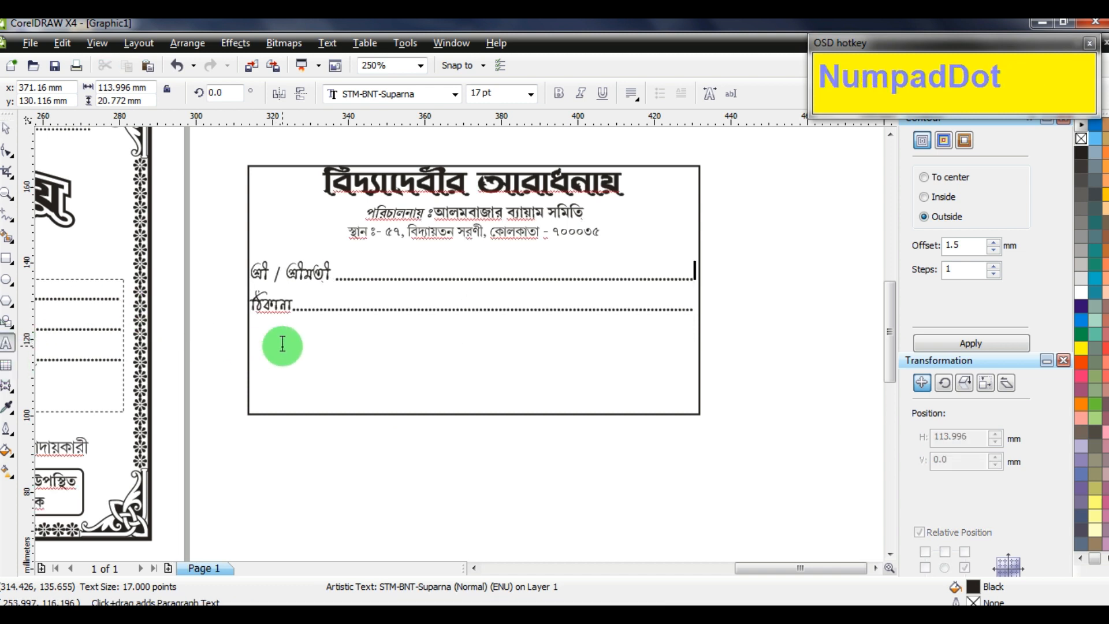
Left-align the form lines, widen their line spacing, and nudge them down
key(ctrl+a)
click(633, 94)
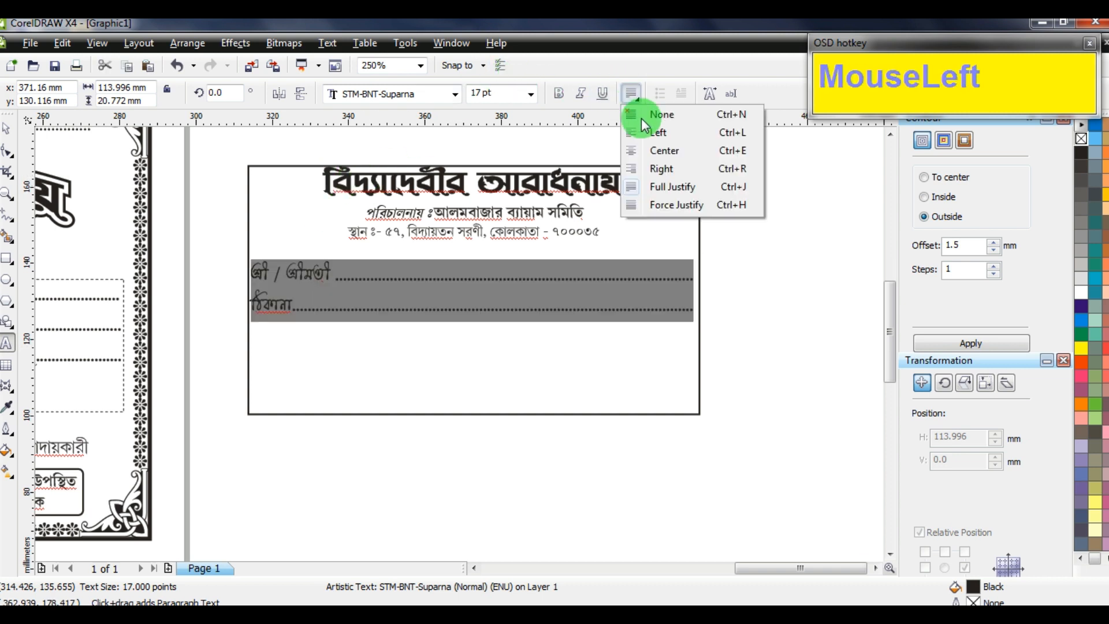
click(664, 145)
click(11, 149)
click(282, 315)
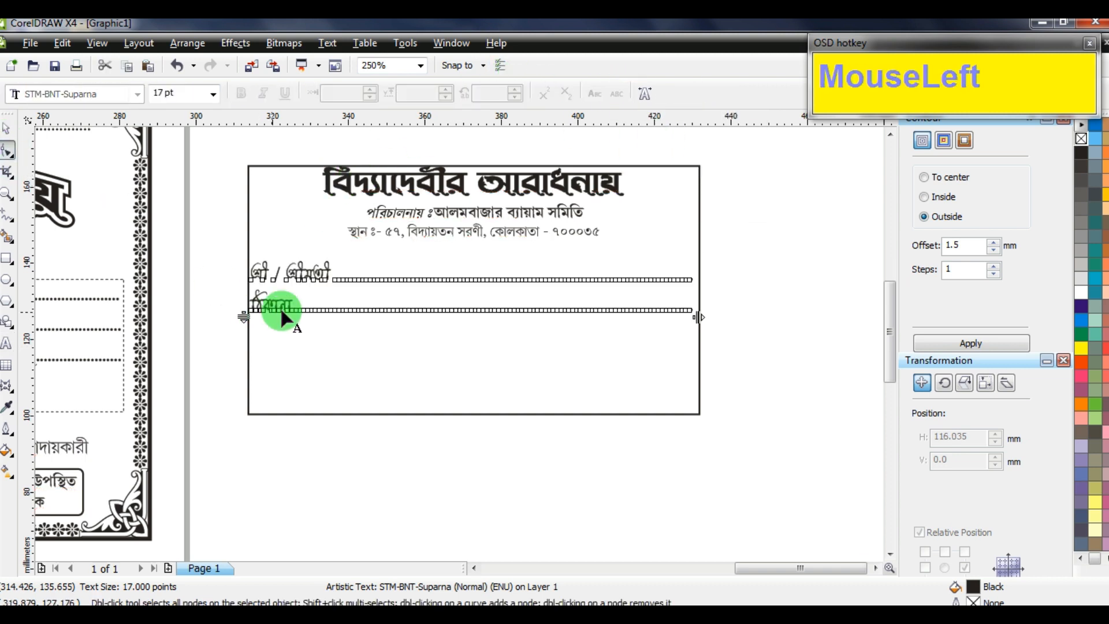
drag(243, 316, 246, 323)
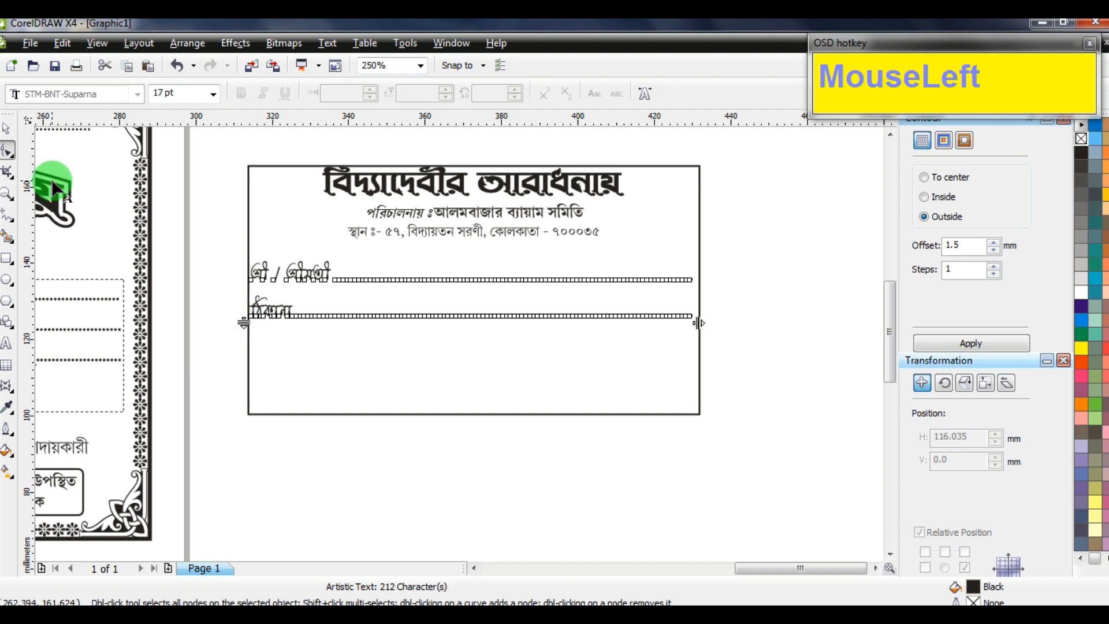
click(14, 130)
key(Down)
key(Down)
Enlarge the title and address lines, group them, and centre them on the stub frame
drag(699, 211, 355, 263)
key(ctrl+z)
drag(768, 144, 278, 255)
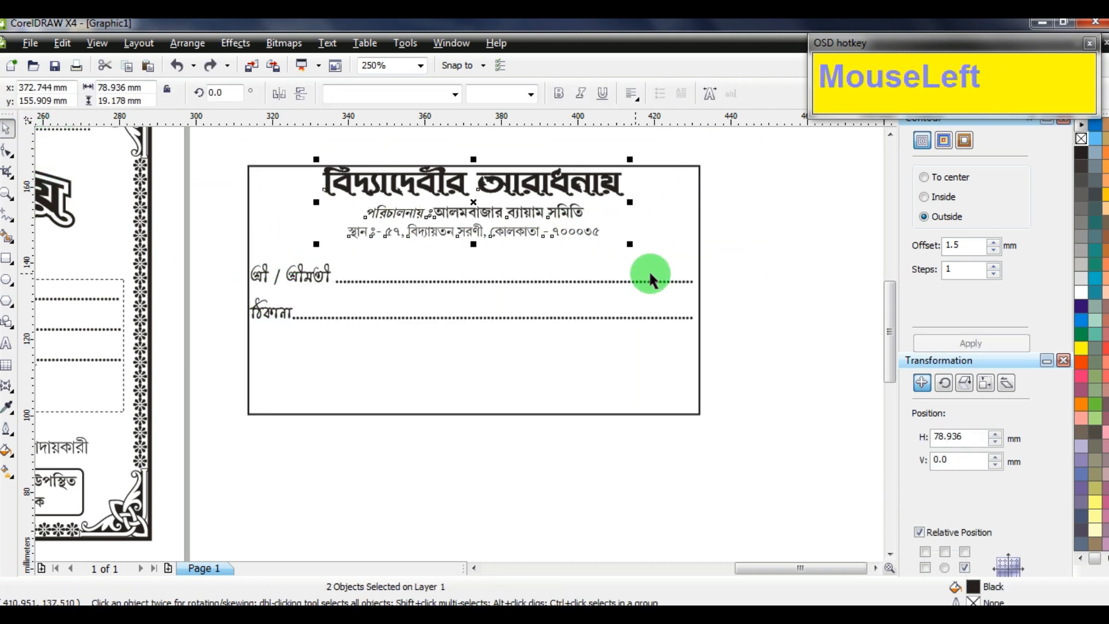
drag(632, 248, 672, 283)
key(ctrl+g)
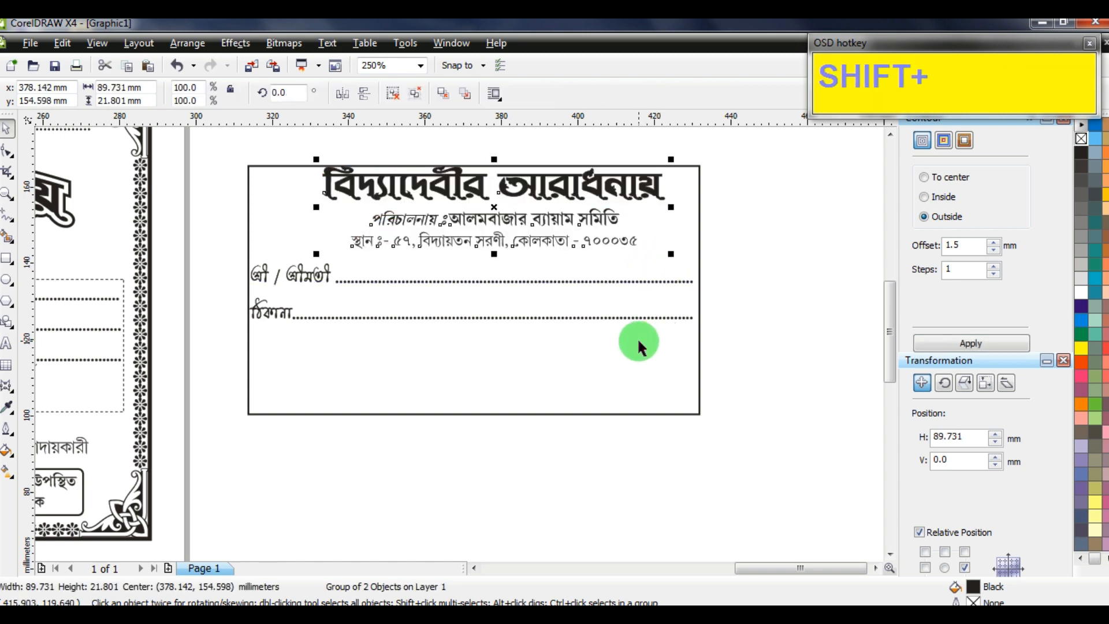
shift+click(690, 314)
key(c)
click(759, 261)
drag(759, 262, 166, 345)
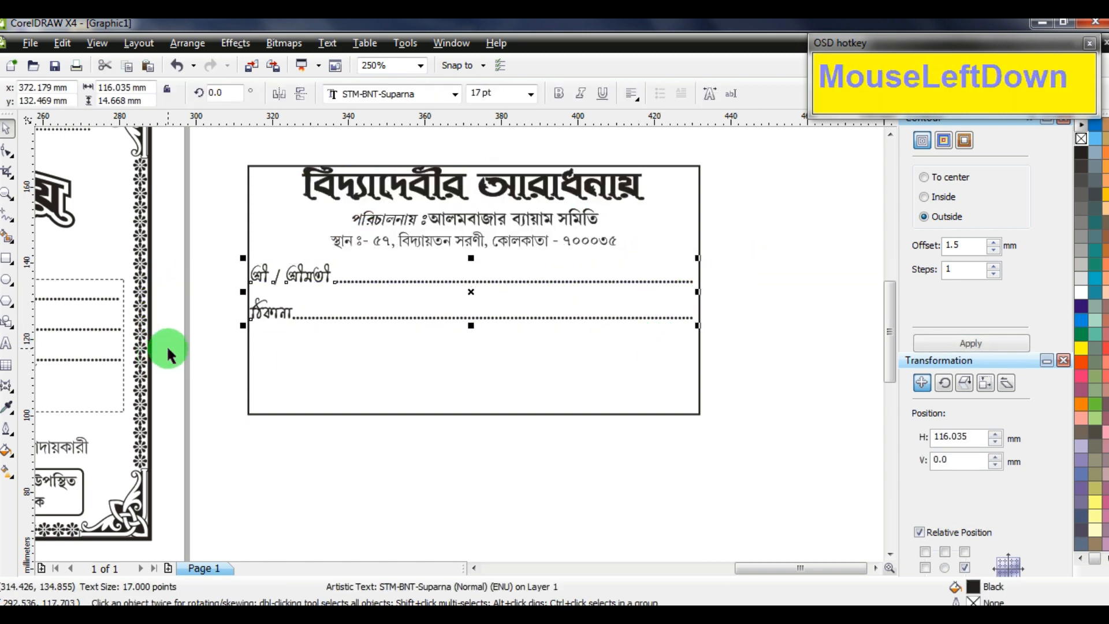
Copy the three-part rupee box to the stub card's lower left
scroll(458, 341, down, 2)
scroll(351, 401, down, 1)
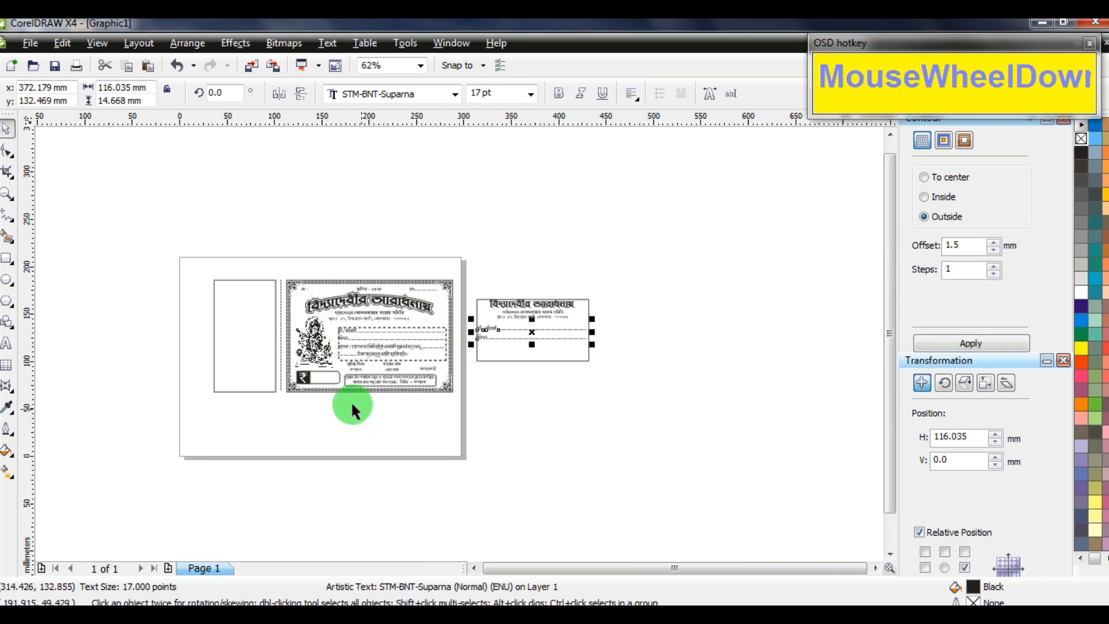
scroll(460, 348, up, 3)
drag(509, 375, 332, 297)
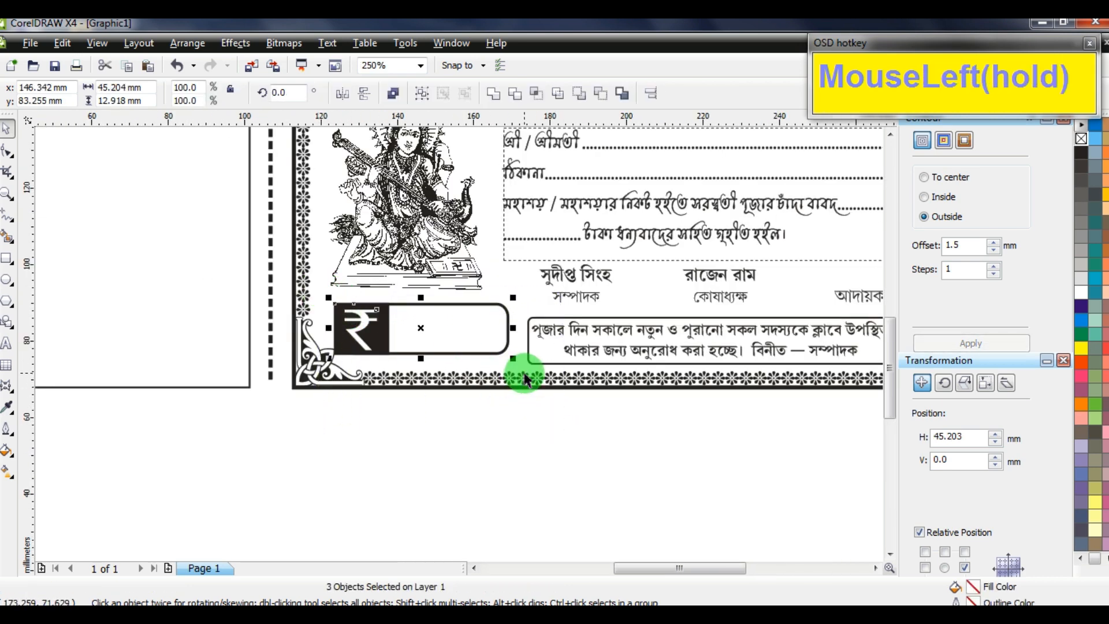
scroll(446, 346, down, 3)
drag(445, 347, 646, 300)
right_click(647, 300)
scroll(646, 300, up, 2)
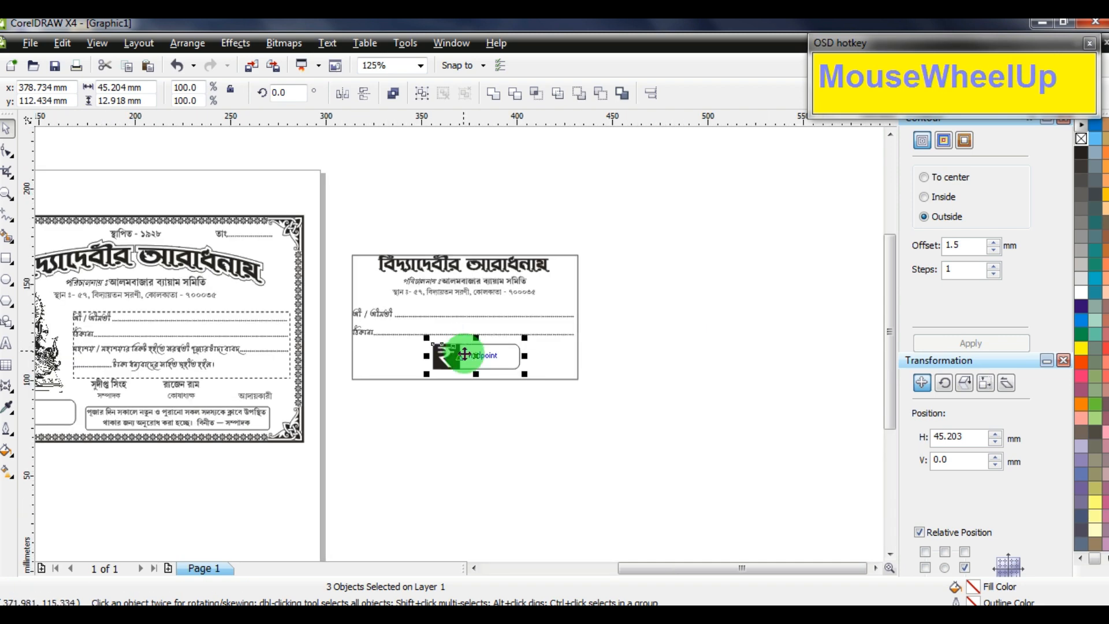
drag(457, 357, 381, 362)
scroll(380, 362, up, 4)
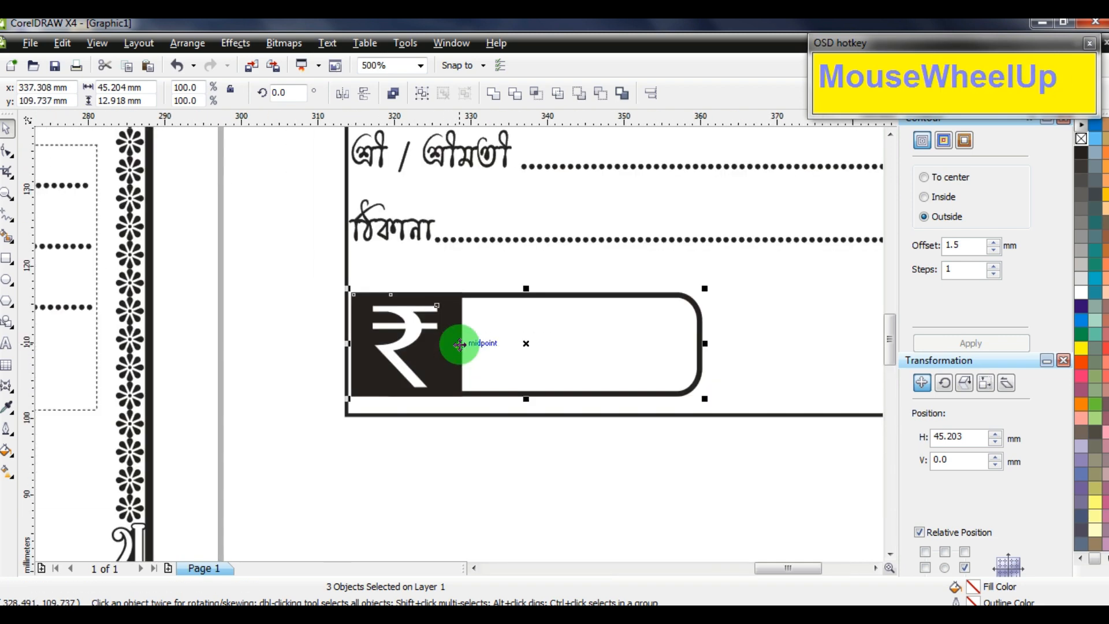
scroll(460, 345, down, 4)
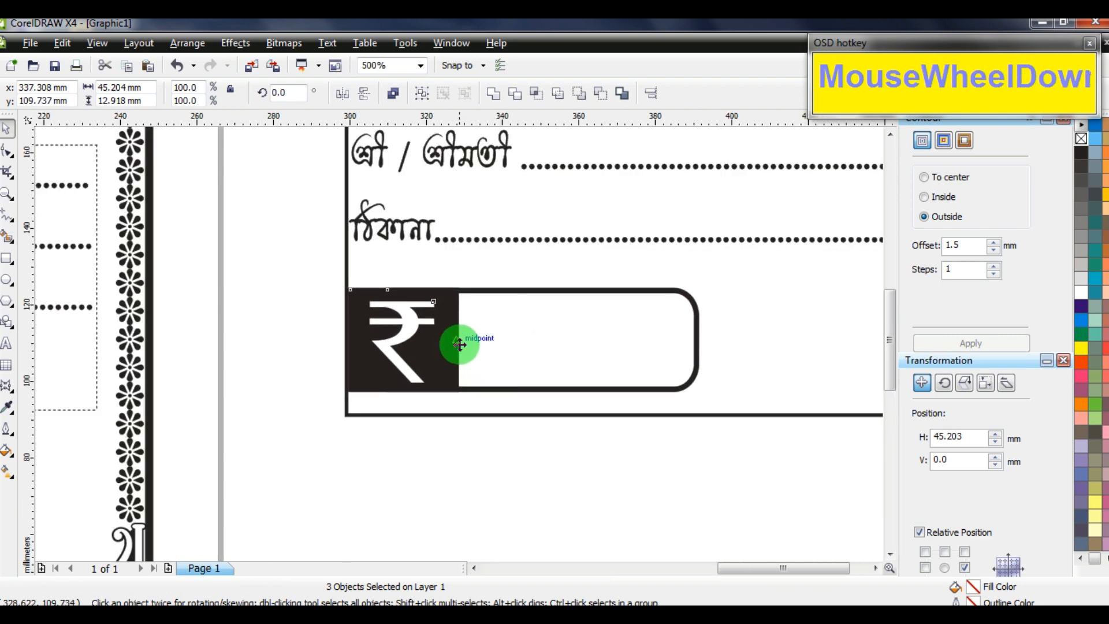
click(525, 386)
Copy the আদায়কারী label to the stub's lower right and select all stub contents
drag(344, 383, 609, 341)
right_click(609, 341)
scroll(609, 342, up, 2)
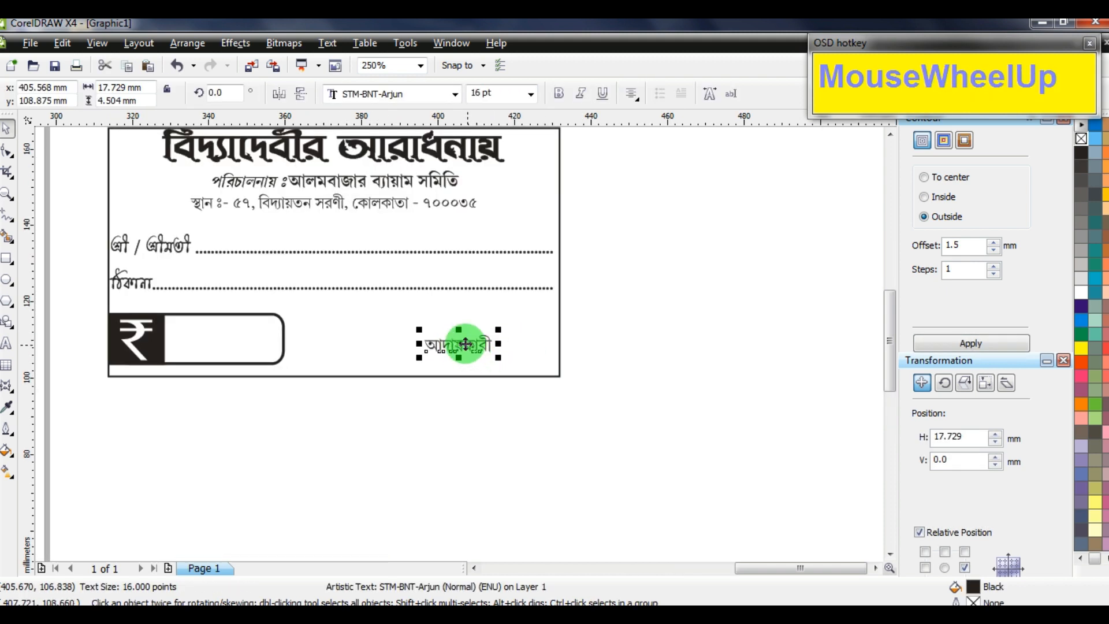
mouse_move(465, 344)
mouse_down()
mouse_move(488, 339)
mouse_move(476, 341)
mouse_up()
click(441, 374)
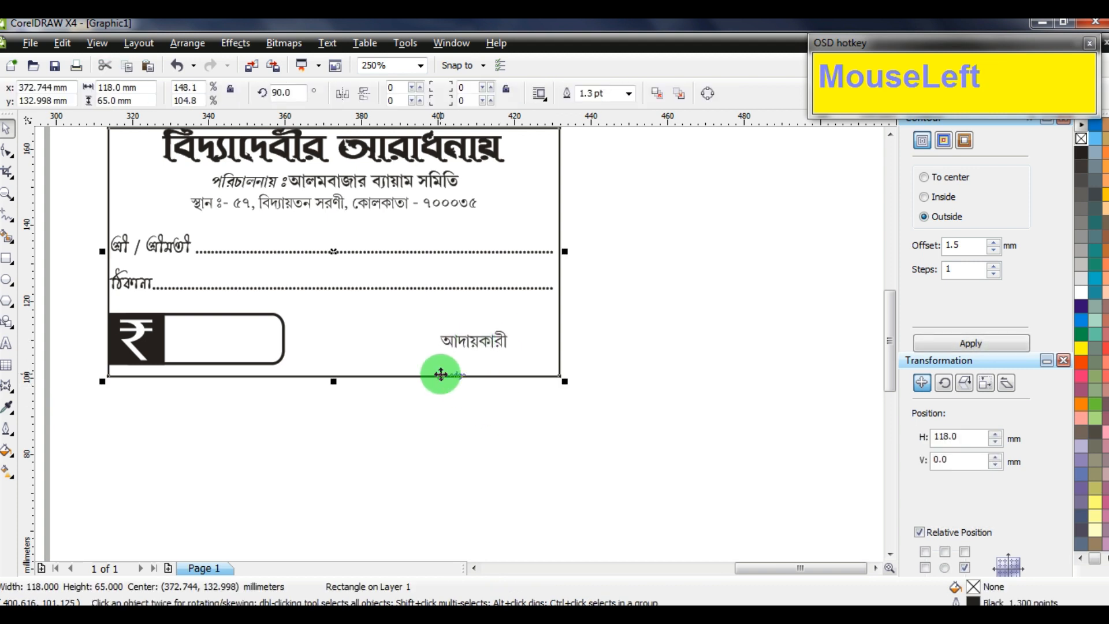
scroll(477, 281, down, 2)
drag(595, 168, 246, 360)
Group the six stub objects, rotate them 90°, and centre them on the blank left rectangle
key(ctrl+g)
click(180, 87)
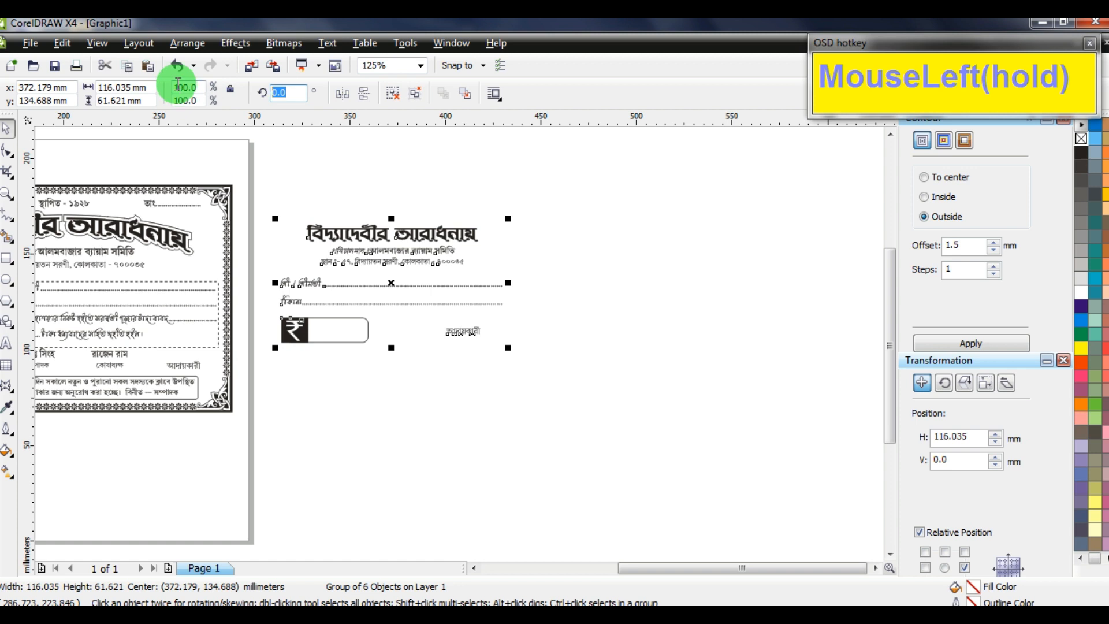
text(90)
key(Return)
scroll(482, 362, down, 4)
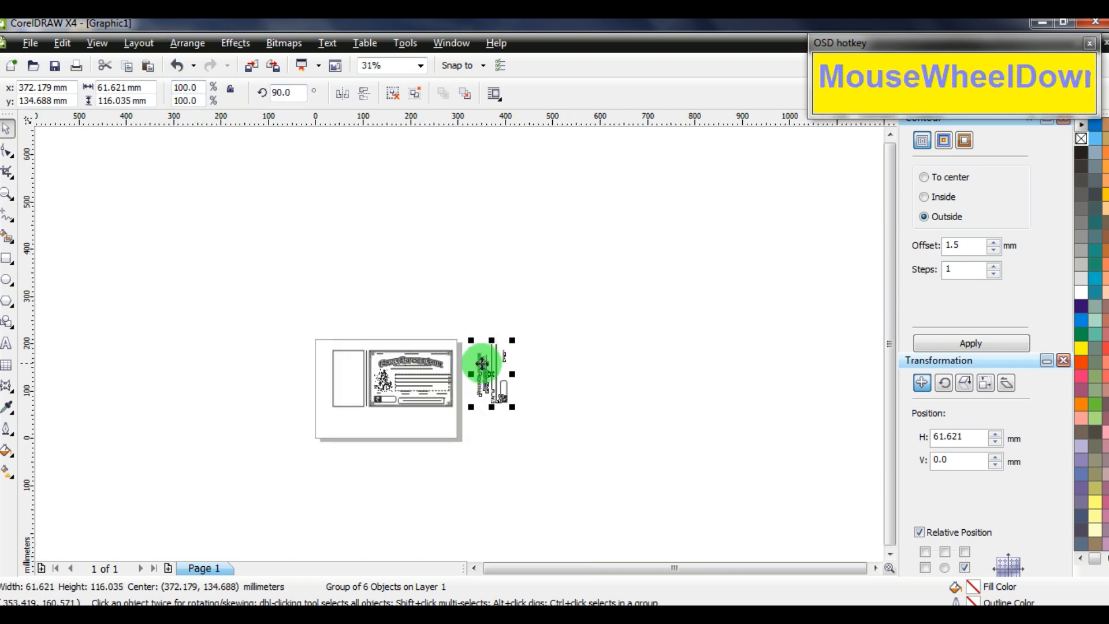
scroll(514, 341, up, 2)
shift+click(269, 337)
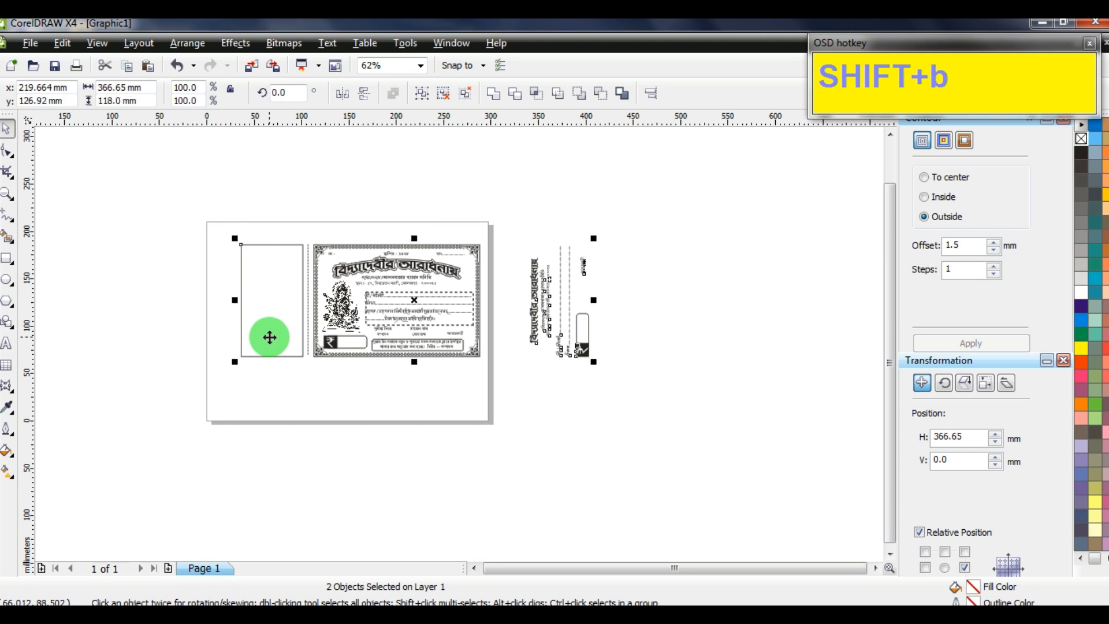
key(c)
Select the stub frame to check the placement, then clear the selection
scroll(458, 341, up, 1)
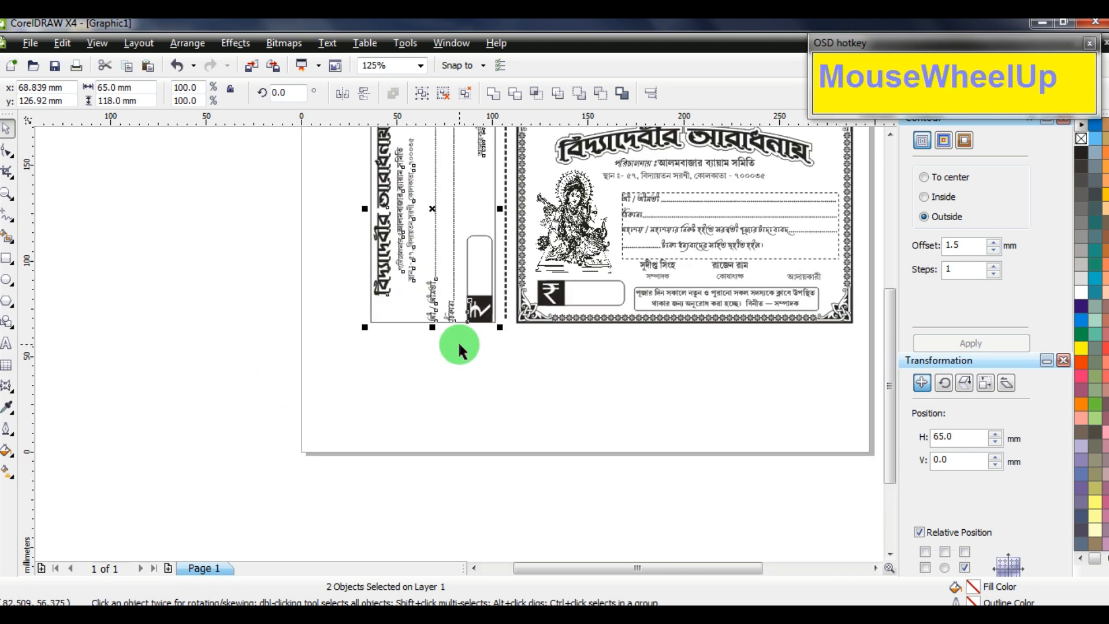
click(458, 362)
scroll(462, 303, down, 1)
scroll(457, 341, up, 1)
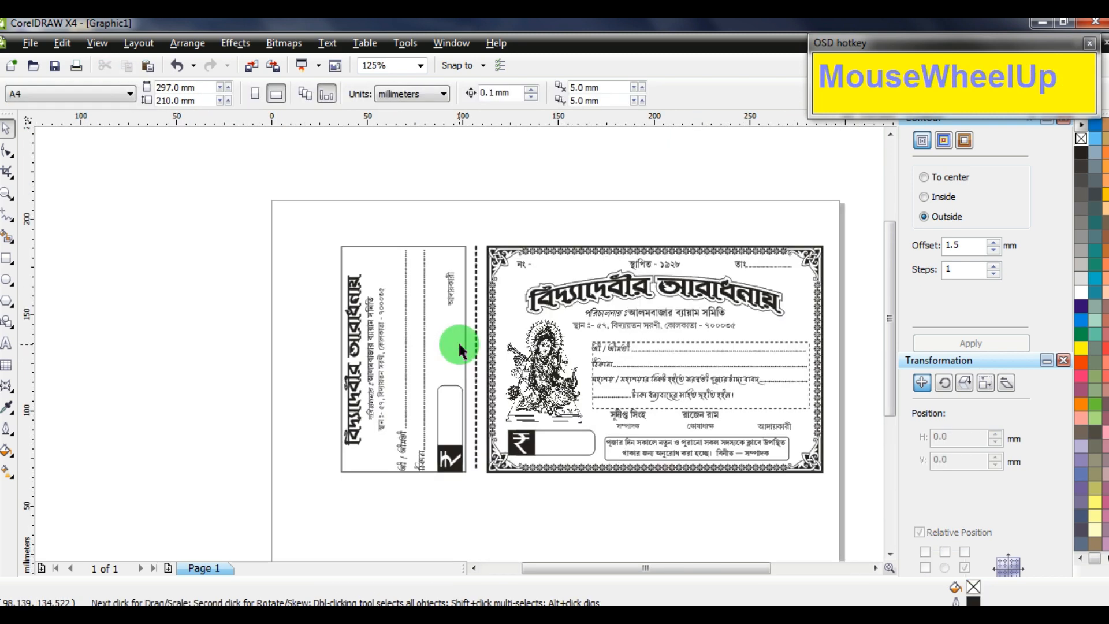
click(306, 272)
click(373, 247)
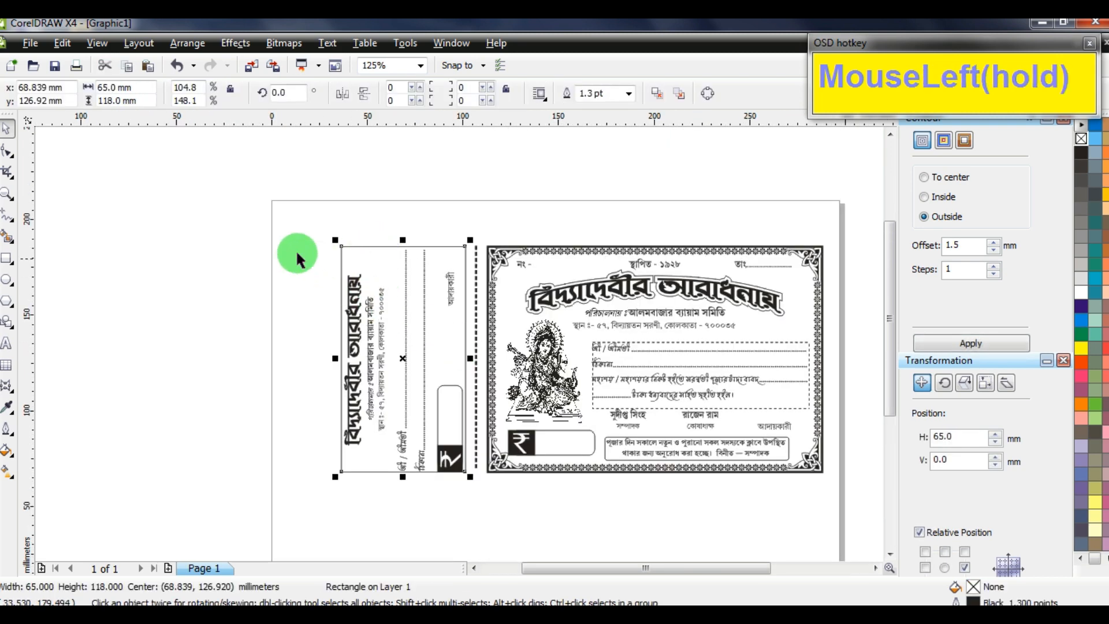
click(296, 251)
scroll(414, 247, up, 2)
Delete the surplus top dots from both vertical dotted lines of the stub
click(8, 344)
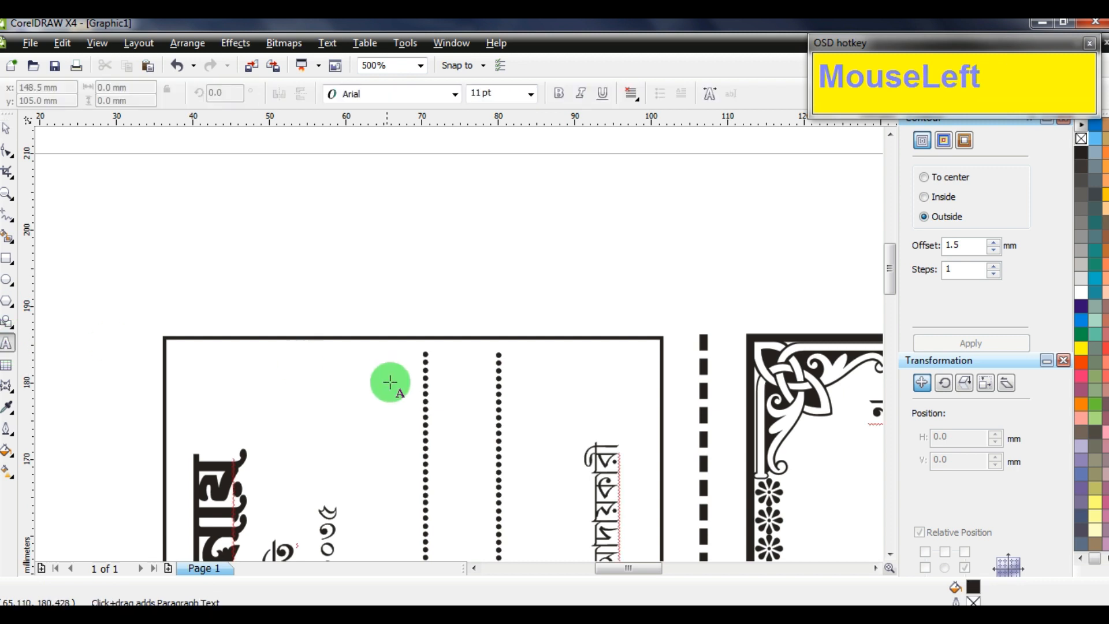
click(427, 373)
drag(428, 372, 483, 372)
key(Delete)
click(499, 411)
drag(499, 412, 502, 329)
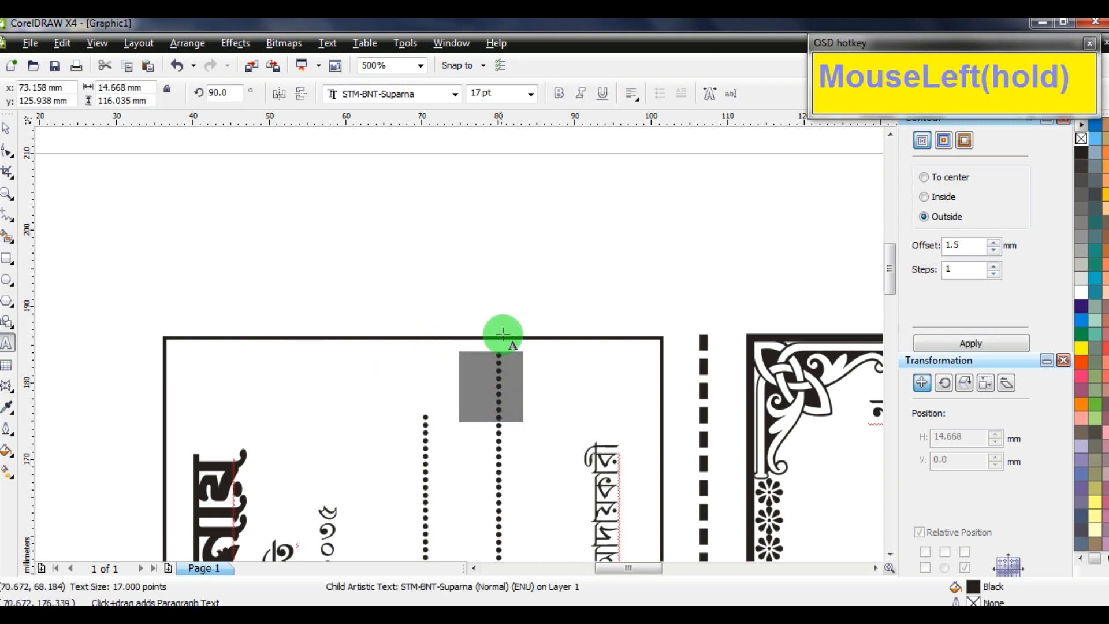
key(Delete)
scroll(154, 341, down, 3)
scroll(357, 286, up, 2)
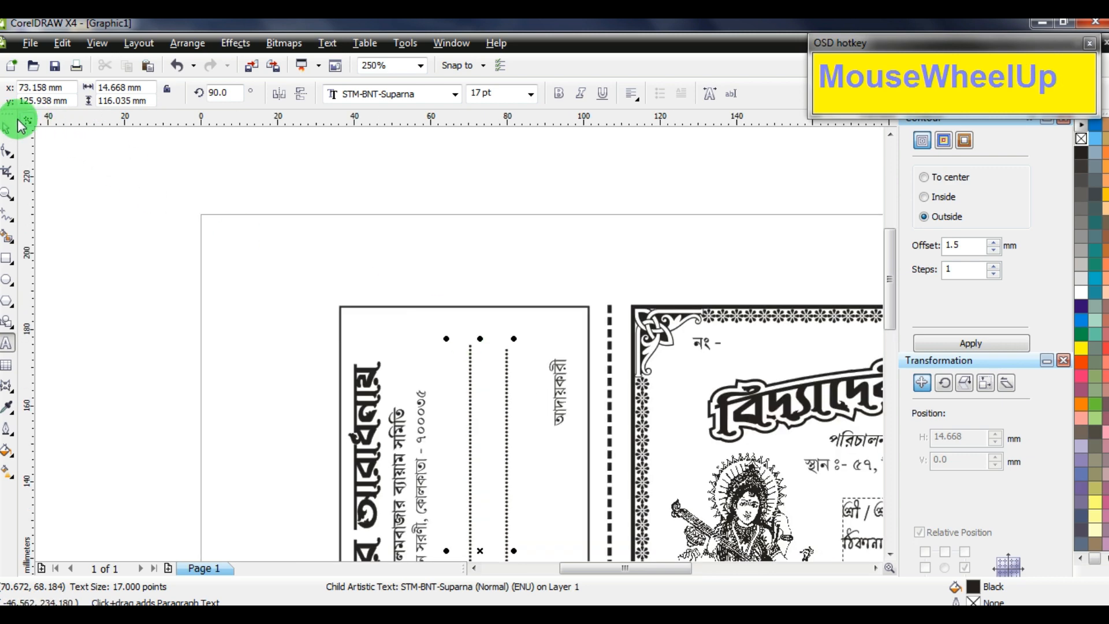
click(8, 127)
click(475, 331)
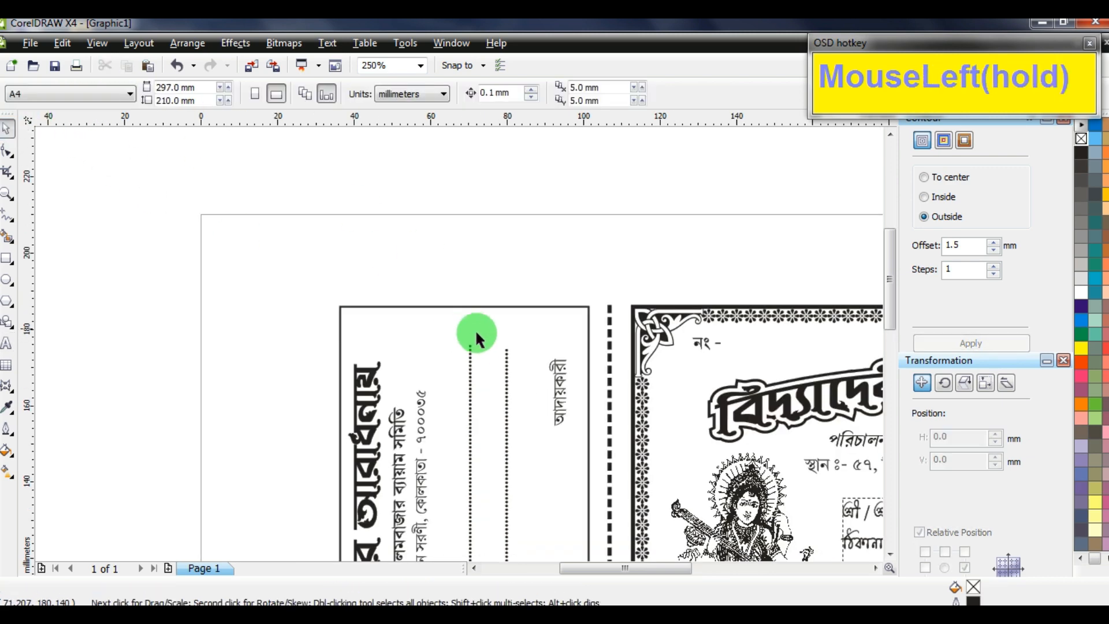
Add one dot back to the right vertical dotted line
click(7, 343)
click(507, 379)
scroll(461, 342, up, 1)
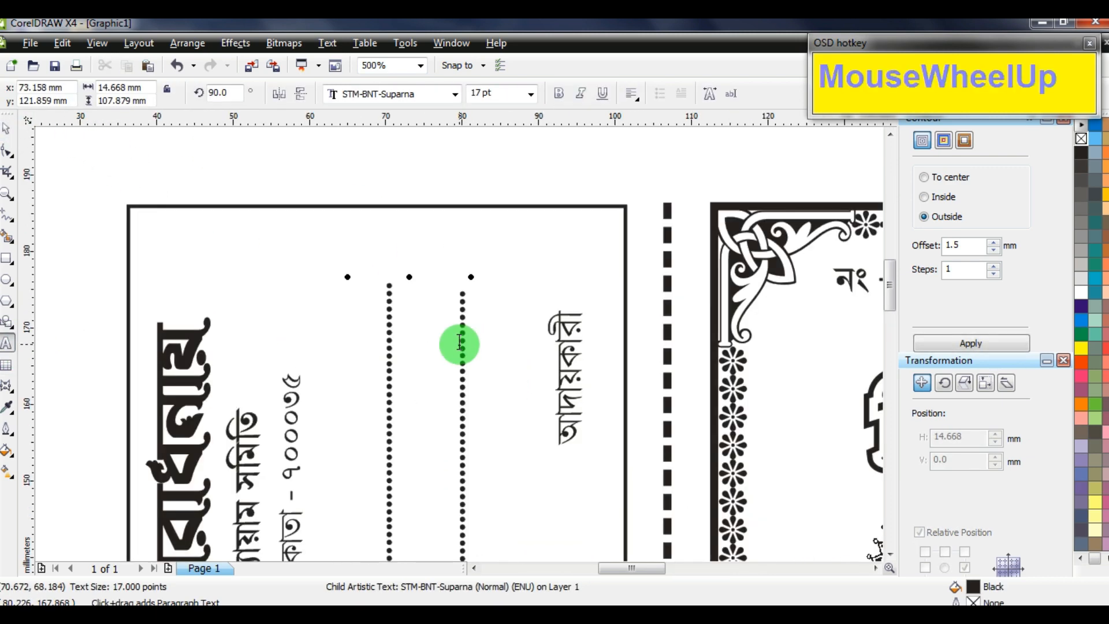
text(.)
click(51, 162)
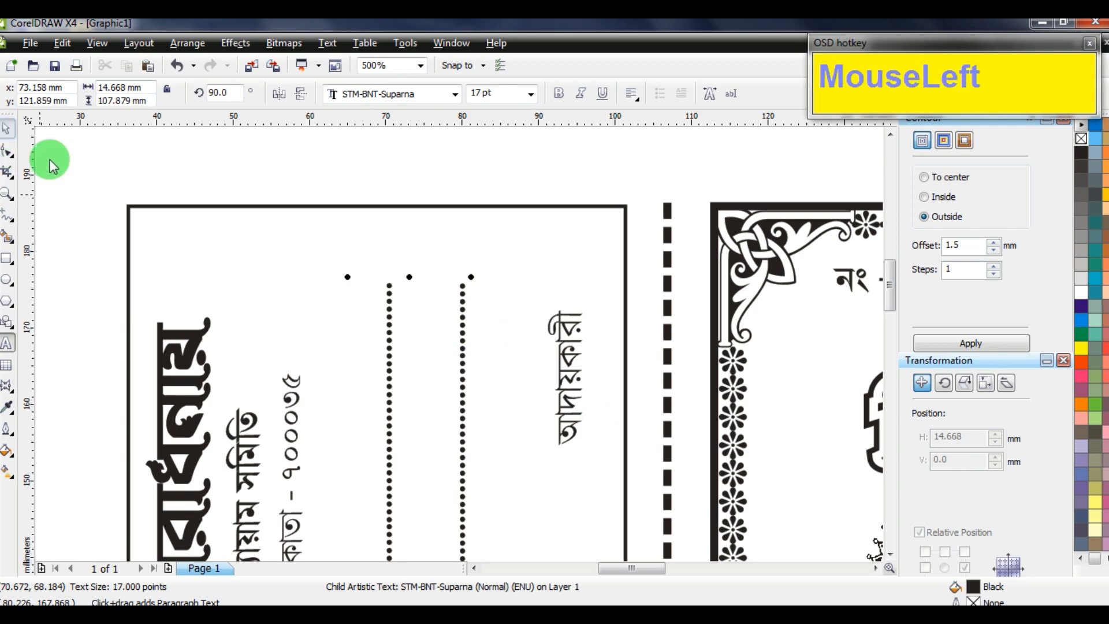
scroll(470, 347, down, 2)
Place copies of the 'নং -' and 'তাং' labels along the stub's top
drag(612, 352, 305, 312)
right_click(469, 348)
scroll(469, 348, up, 2)
scroll(458, 342, down, 2)
drag(831, 352, 316, 329)
right_click(512, 354)
scroll(460, 344, up, 1)
Delete the trailing dots of the 'তাং' date line, then undo that change
click(461, 337)
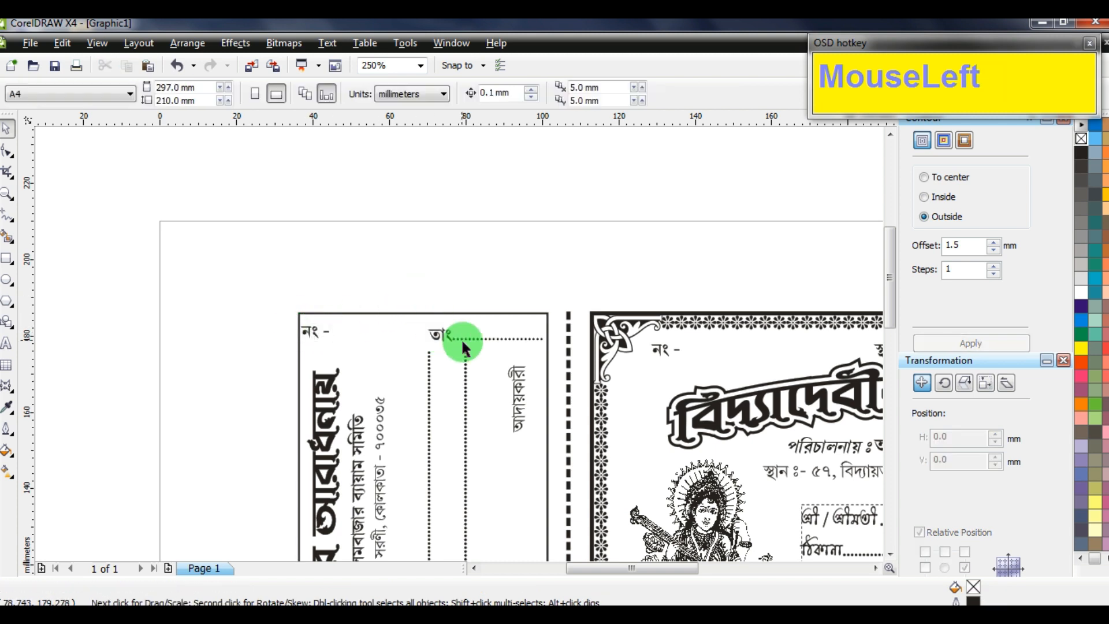
drag(478, 340, 23, 334)
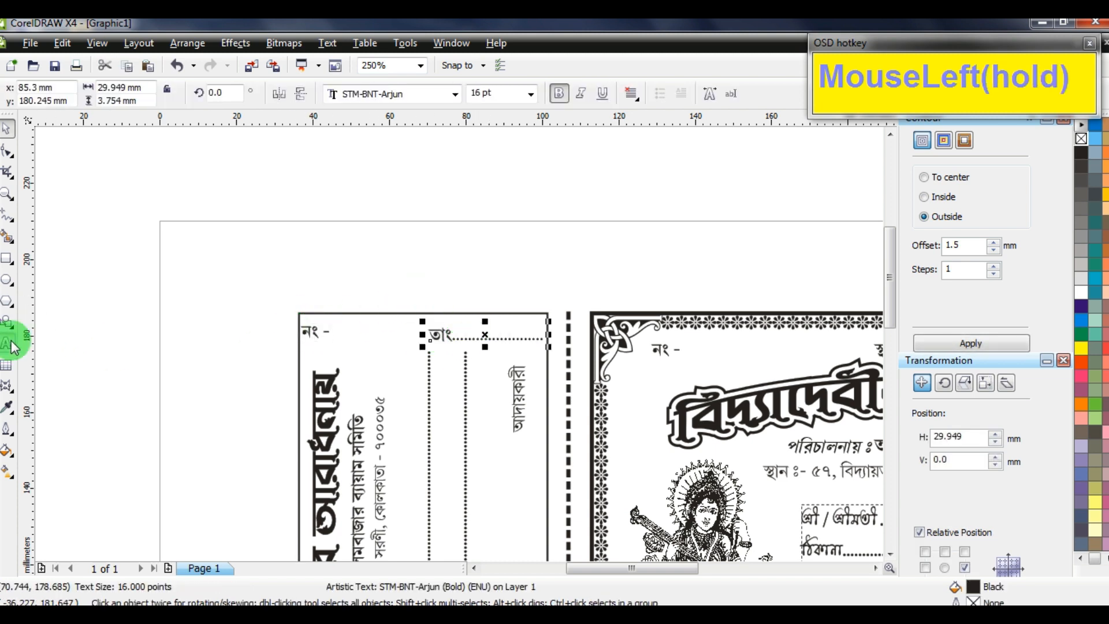
click(11, 343)
click(513, 338)
drag(520, 335, 569, 336)
key(Delete)
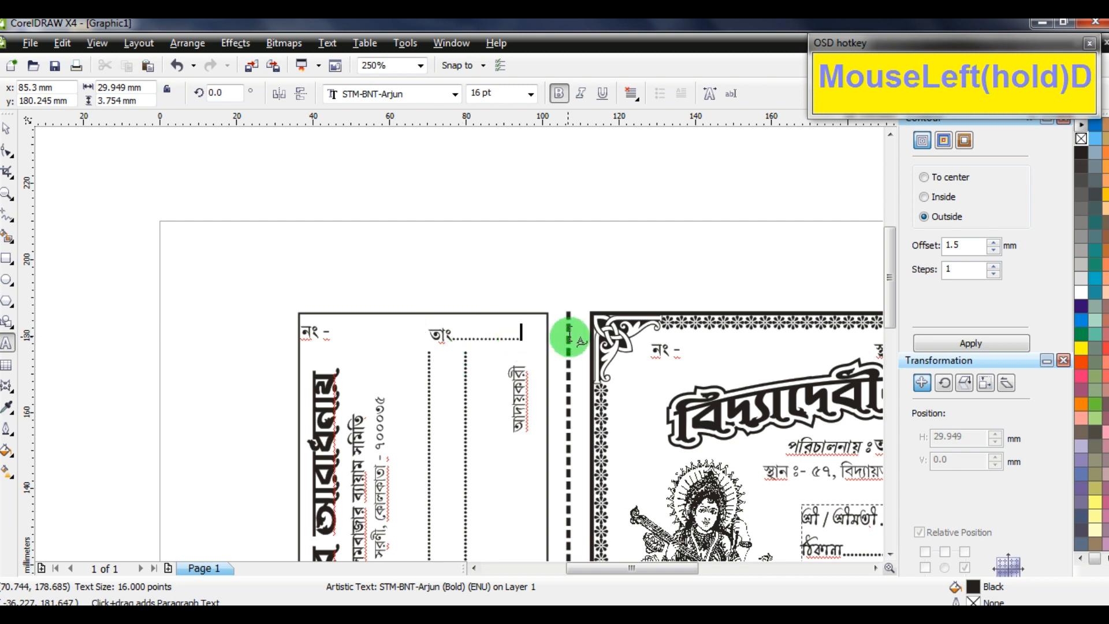
click(7, 129)
click(459, 341)
scroll(444, 334, up, 1)
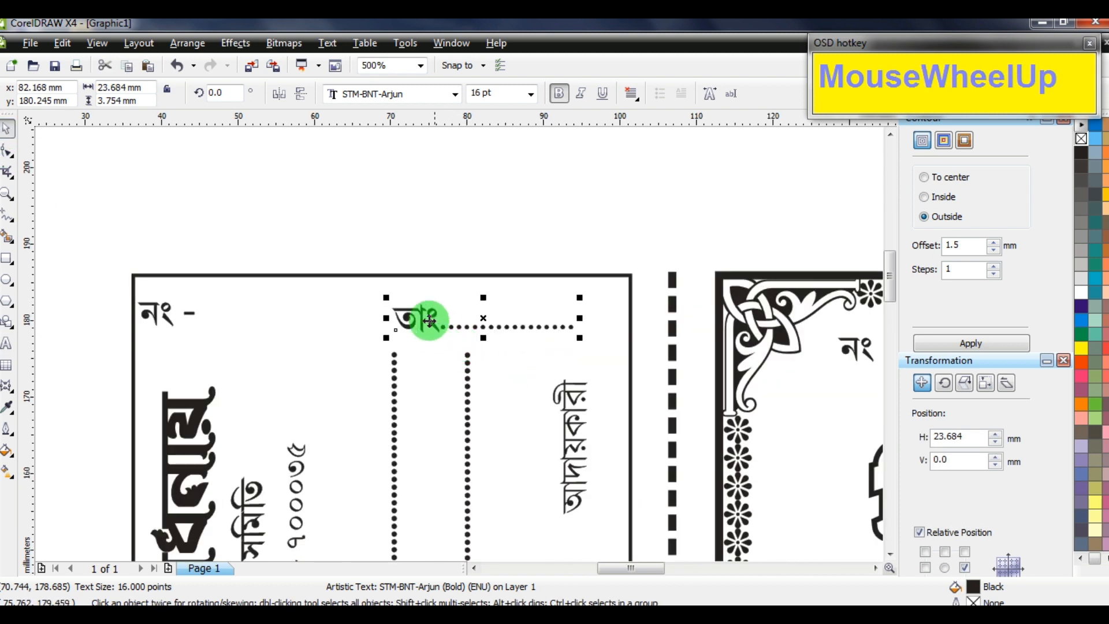
click(464, 317)
key(ctrl+z)
key(ctrl+z)
Move the 'তাং' line right to the stub's edge and nudge it up
click(436, 328)
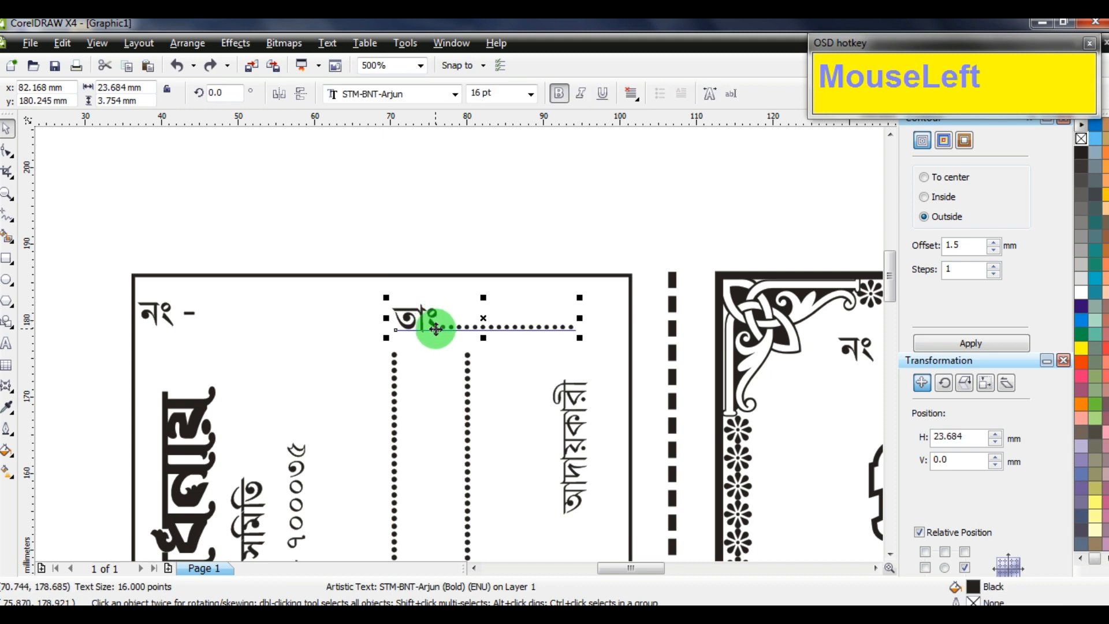
drag(484, 318, 528, 324)
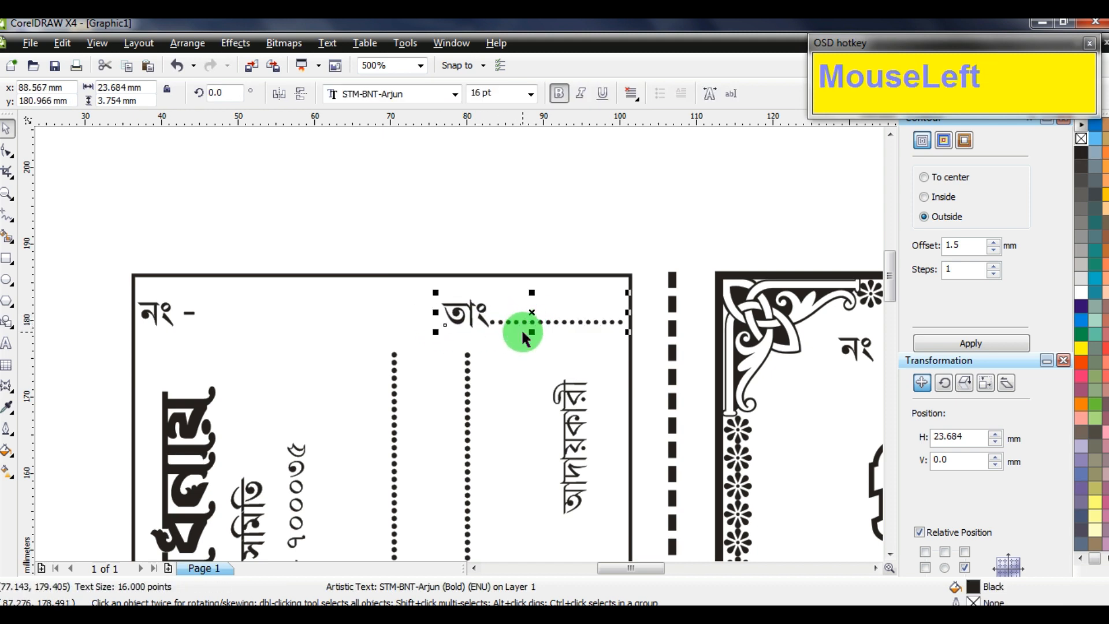
key(Up)
key(Up)
key(Up)
key(Up)
scroll(420, 267, down, 3)
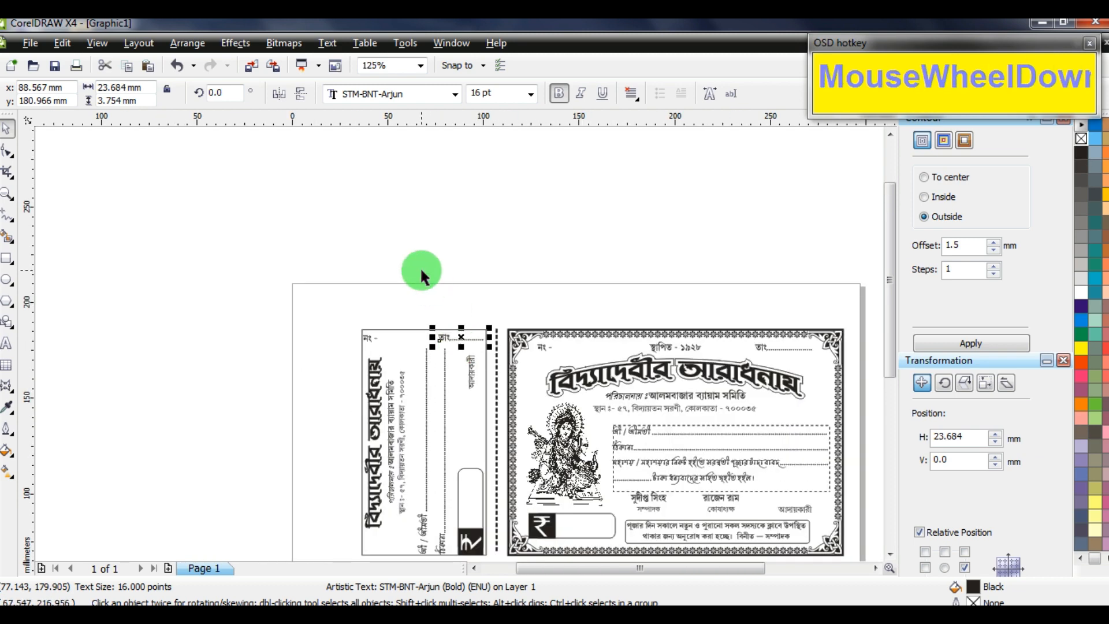
click(461, 345)
scroll(480, 345, down, 1)
Delete the stub's border rectangle
click(445, 314)
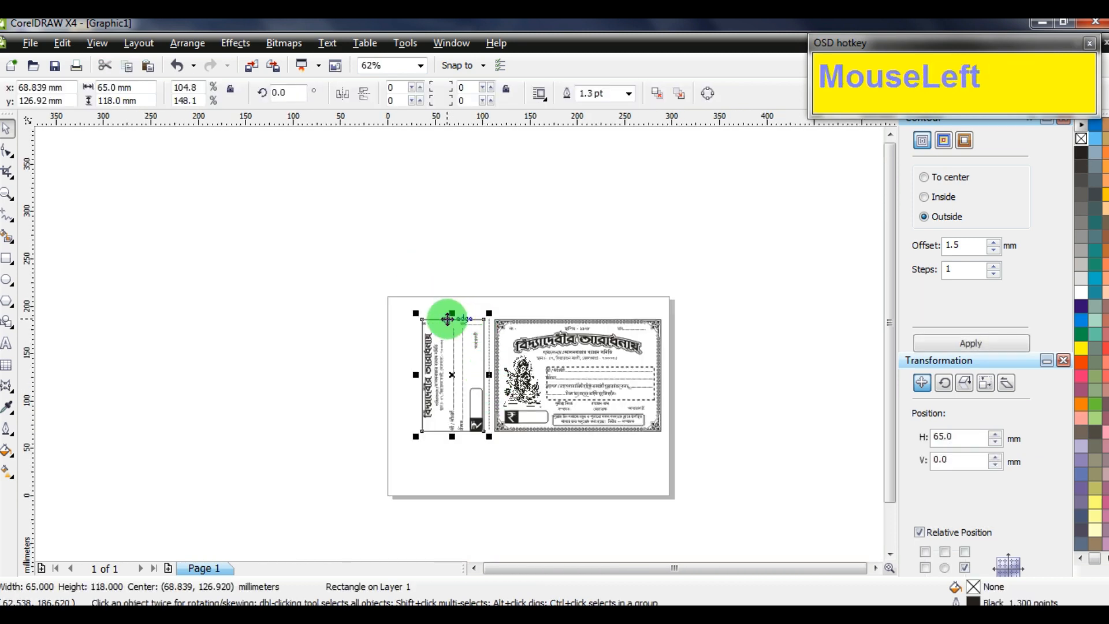
key(Delete)
scroll(616, 358, up, 1)
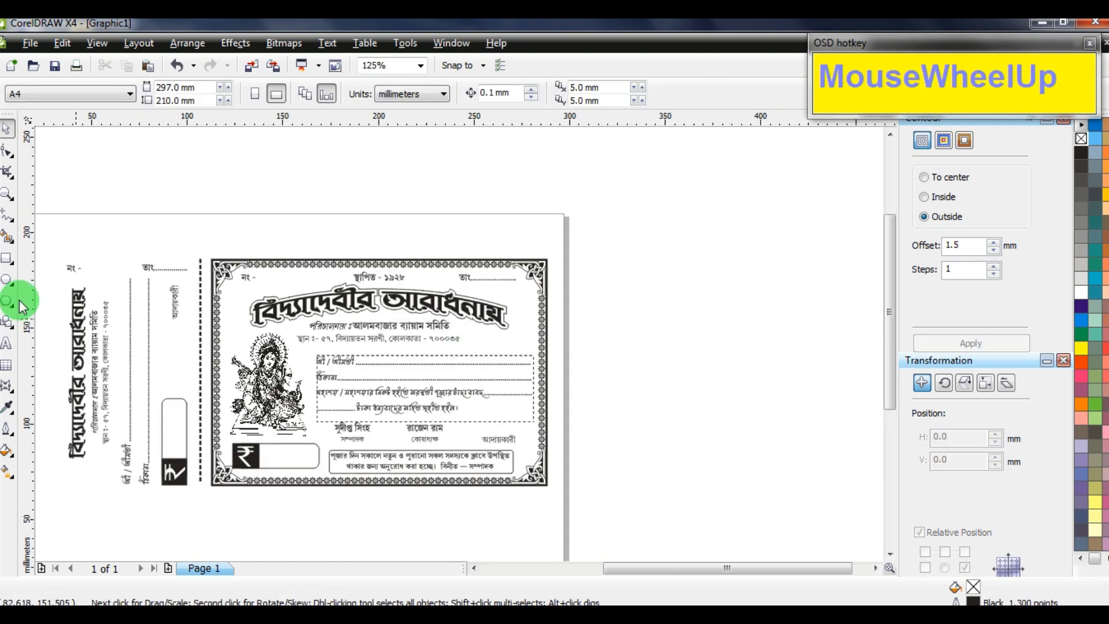
Zoom to the whole receipt and show it in full-screen preview
click(7, 194)
drag(51, 241, 554, 502)
key(F9)
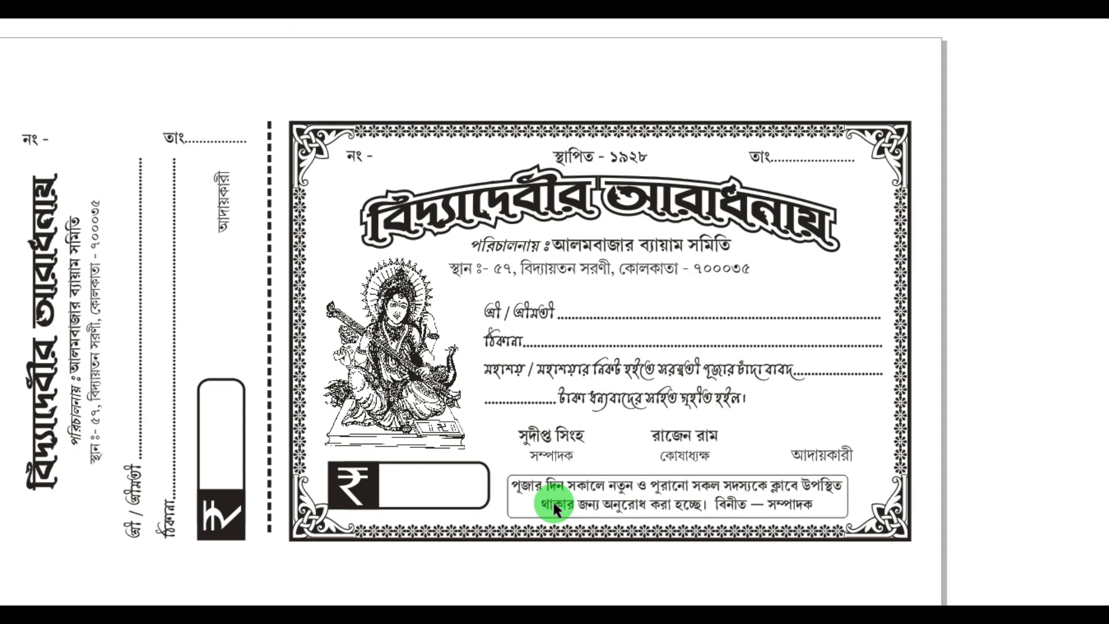